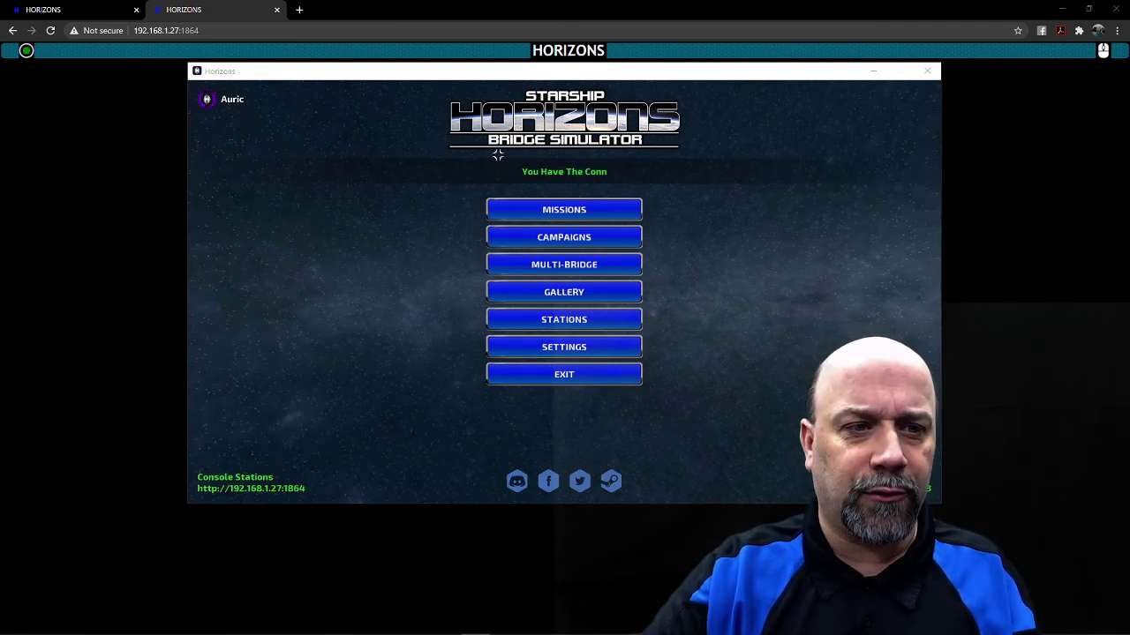
Open the Designer from the station selection page, and refresh the station list in the other browser tab
{"action": "left_click", "coordinate": [56, 223]}
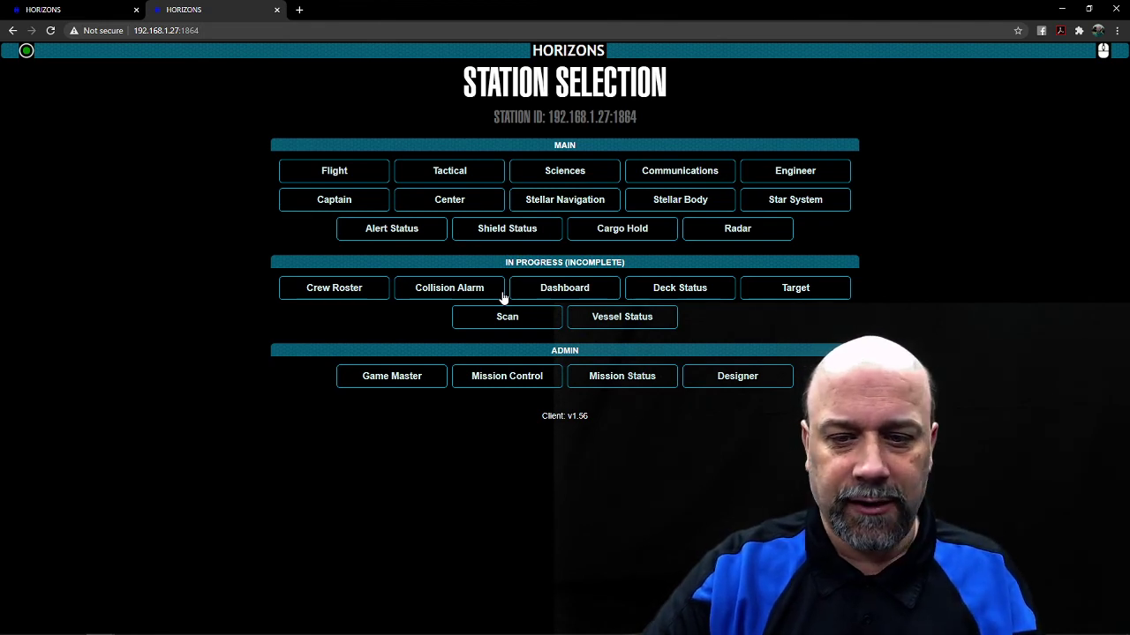
{"action": "left_click", "coordinate": [764, 381]}
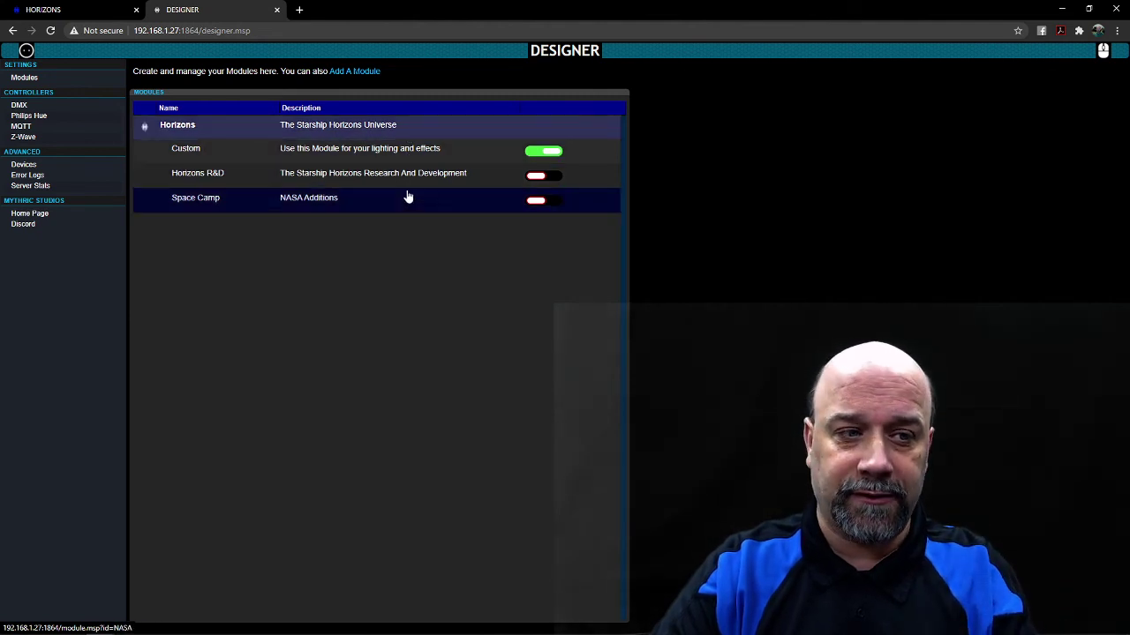
{"action": "left_click", "coordinate": [95, 13]}
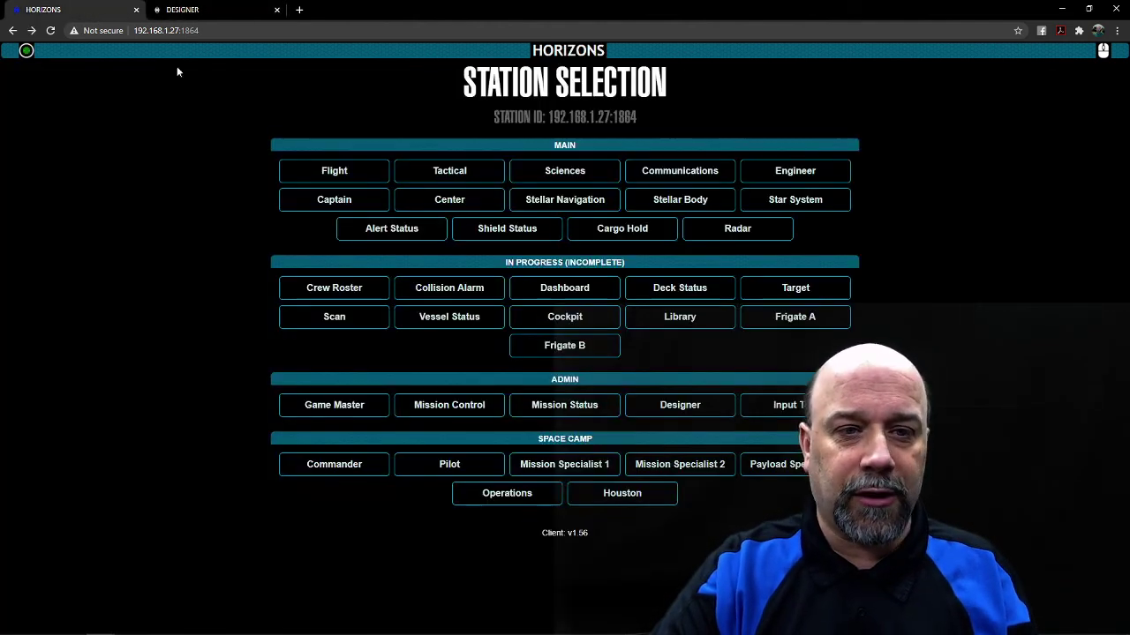
{"action": "left_click", "coordinate": [47, 30]}
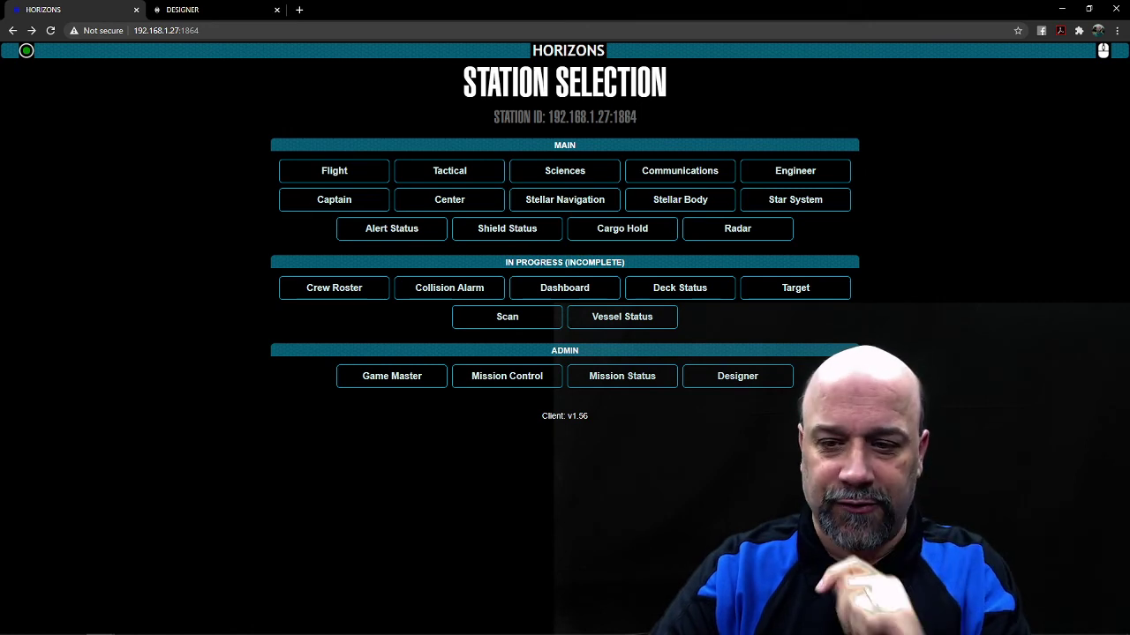
Enable the Horizons R&D and Space Camp modules in the Designer, and refresh the station selection page
{"action": "left_click", "coordinate": [221, 16]}
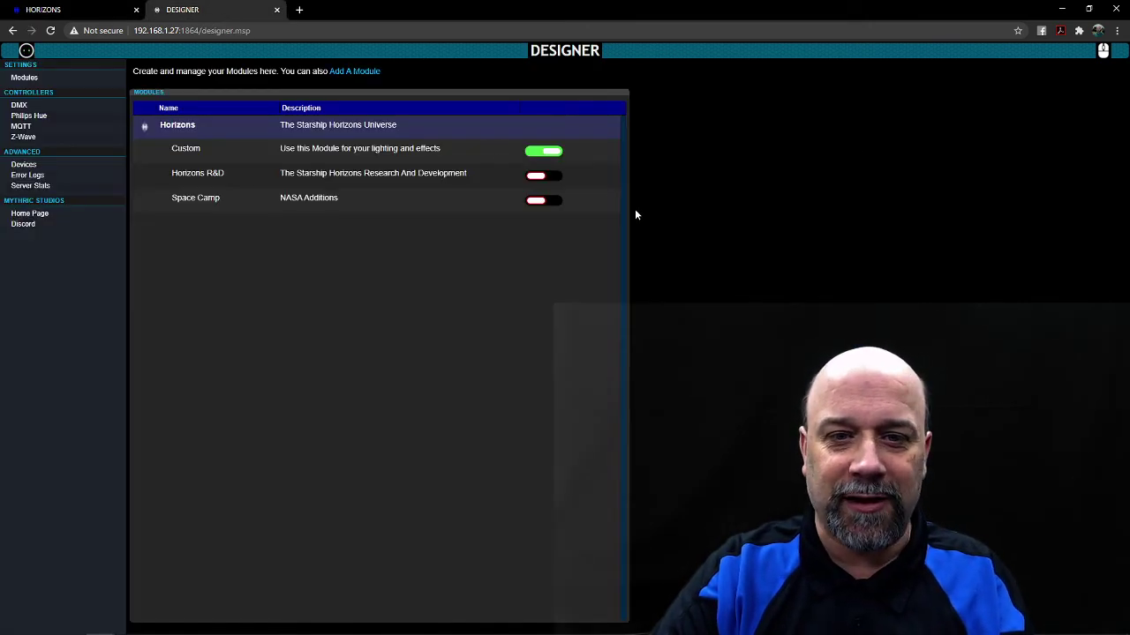
{"action": "left_click", "coordinate": [540, 186]}
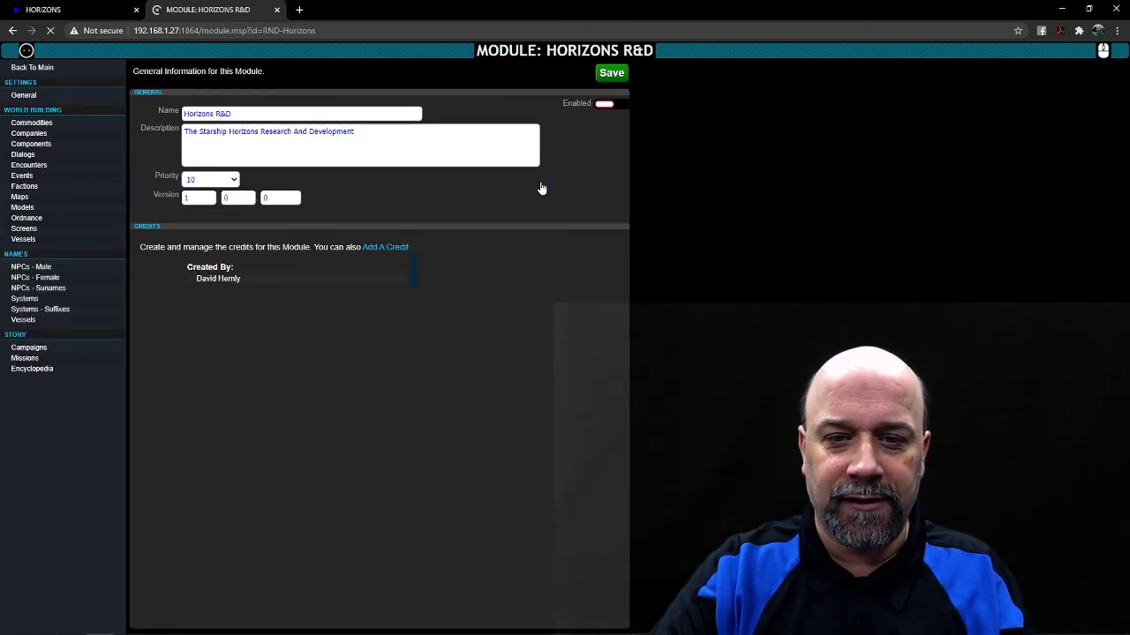
{"action": "left_click", "coordinate": [34, 69]}
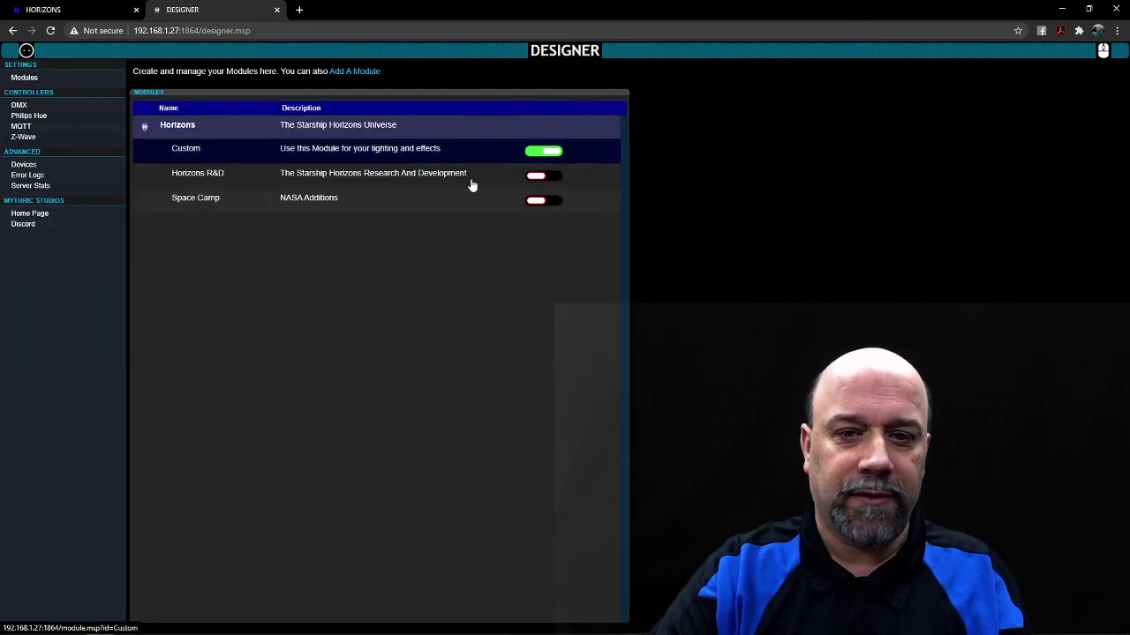
{"action": "left_click", "coordinate": [537, 175]}
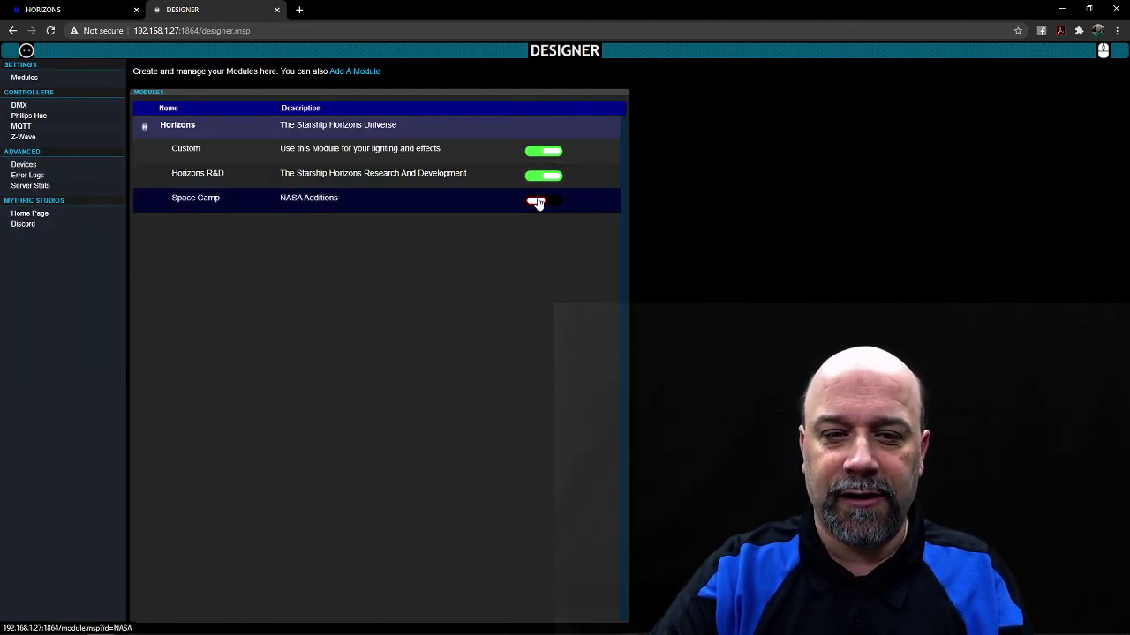
{"action": "left_click", "coordinate": [537, 202]}
{"action": "left_click", "coordinate": [40, 9]}
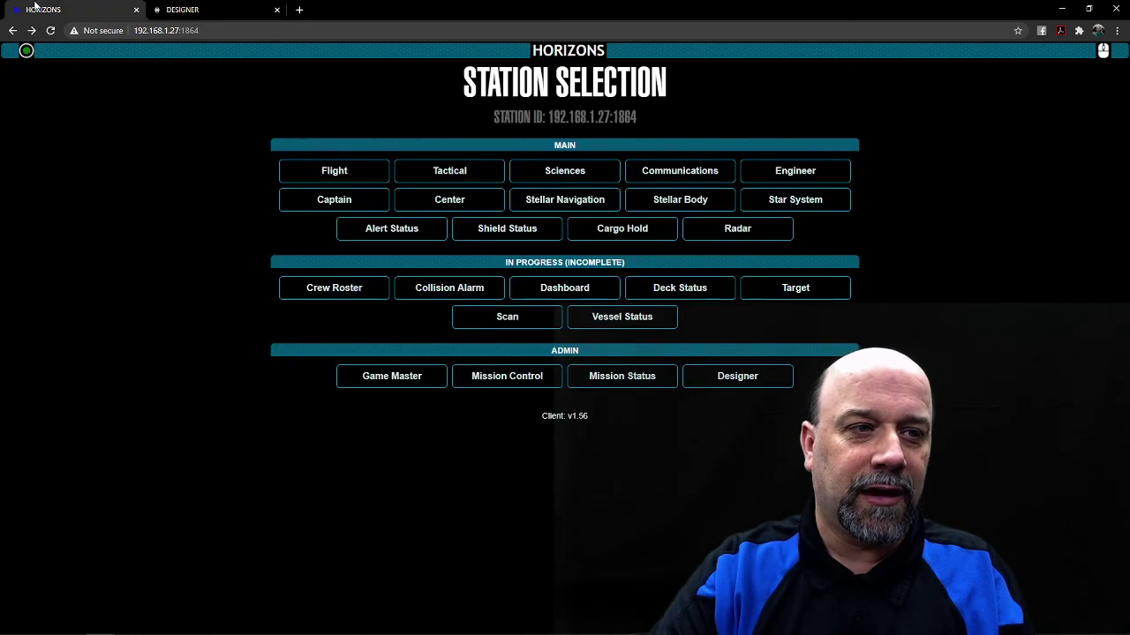
{"action": "left_click", "coordinate": [51, 30]}
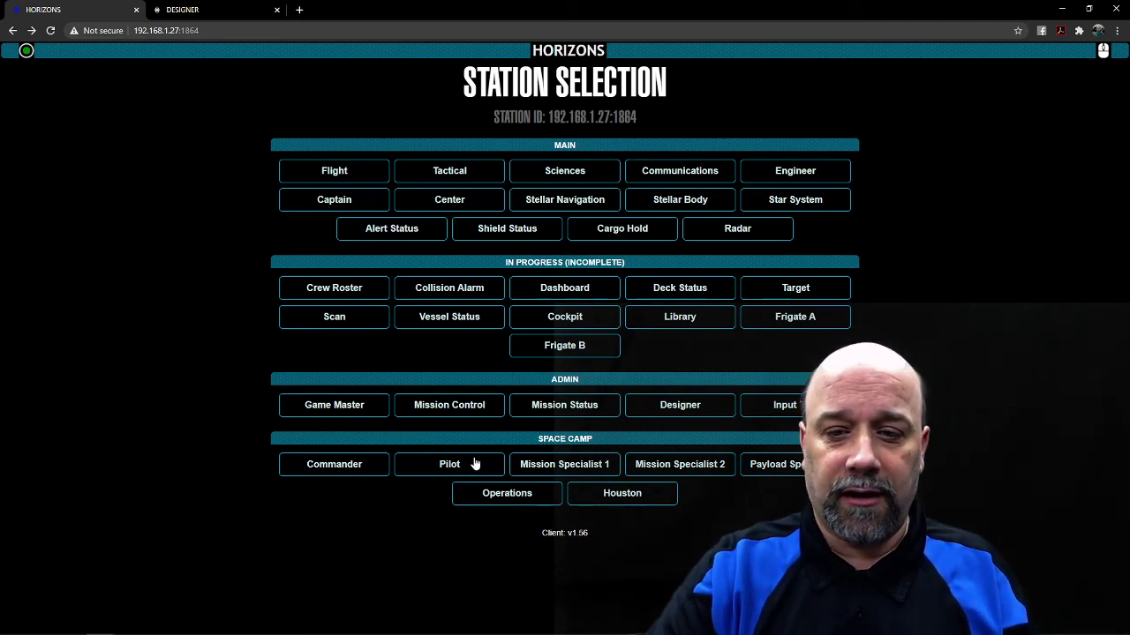
Disable the Space Camp and Horizons R&D modules in the Designer, and reload the station selection page
{"action": "left_click", "coordinate": [219, 17]}
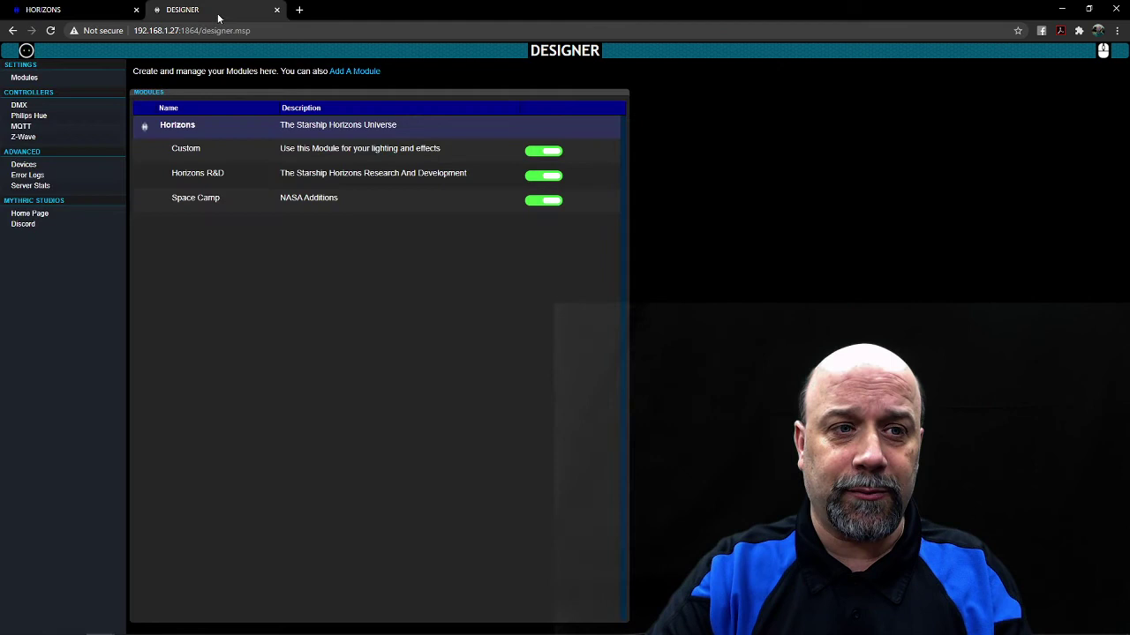
{"action": "left_click", "coordinate": [553, 203]}
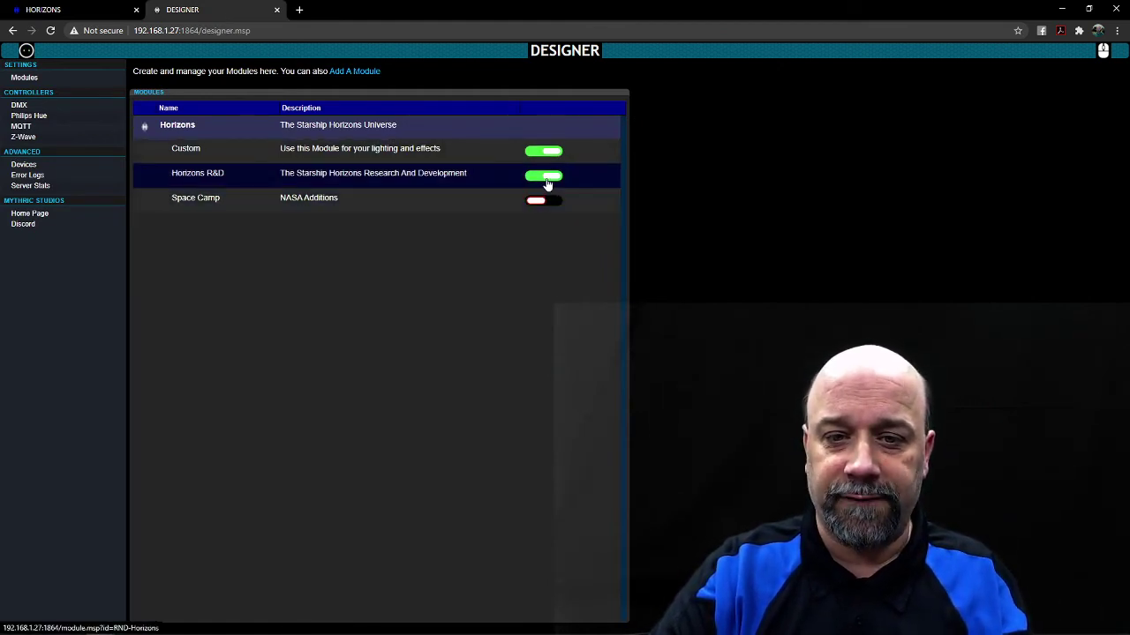
{"action": "left_click", "coordinate": [547, 179]}
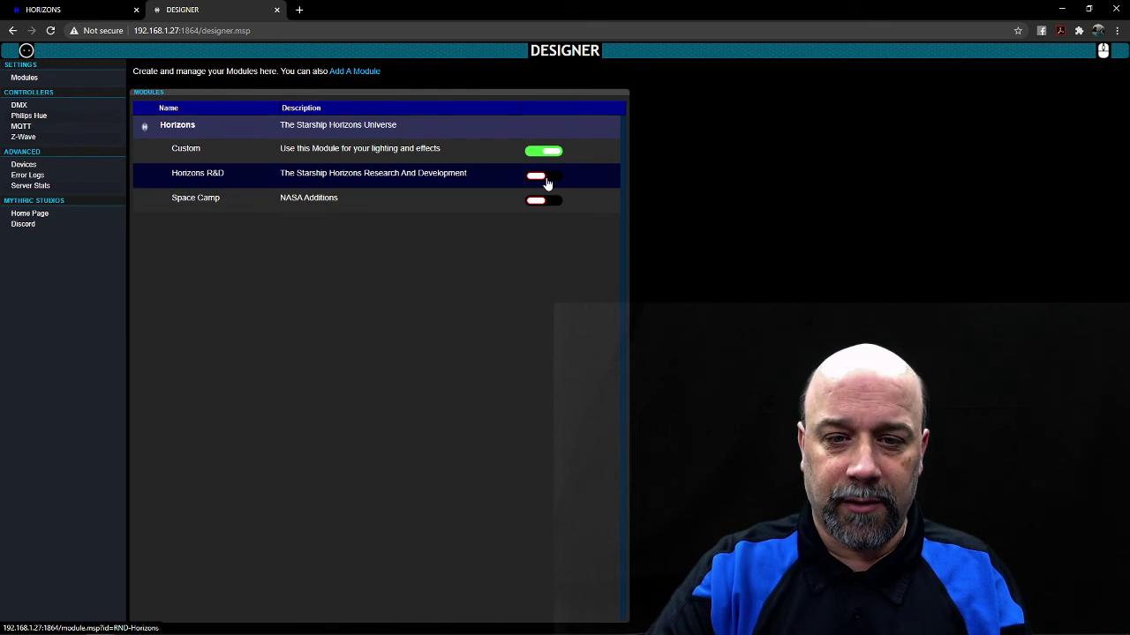
{"action": "left_click", "coordinate": [93, 16]}
{"action": "left_click", "coordinate": [50, 30]}
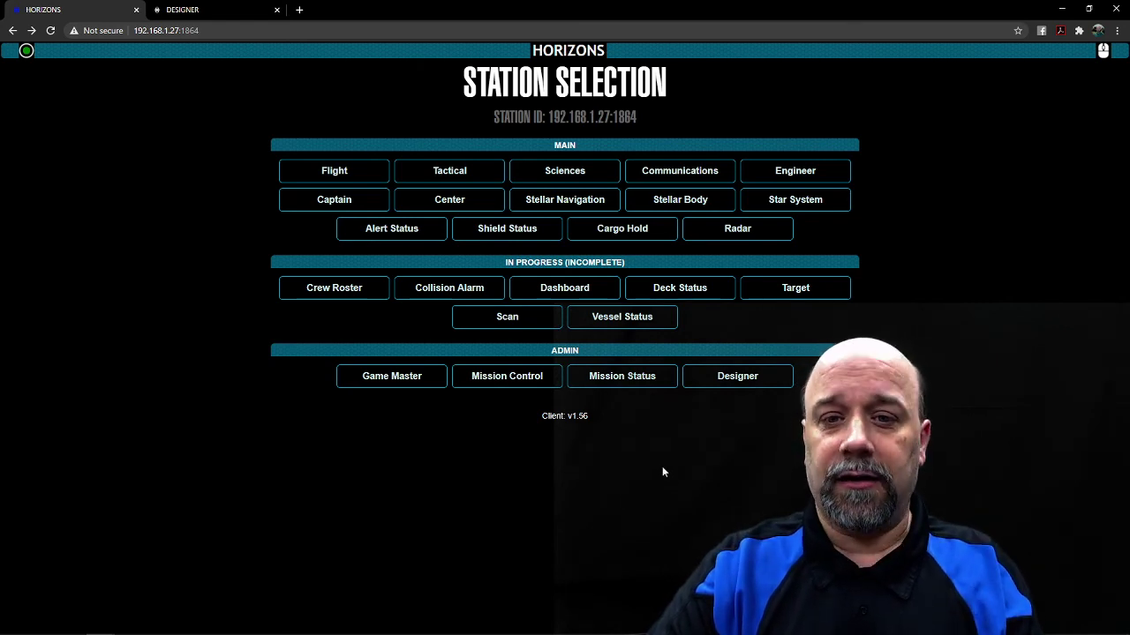
Open the base Horizons module in the Designer and view the selectable priority levels in its general information
{"action": "left_click", "coordinate": [215, 11]}
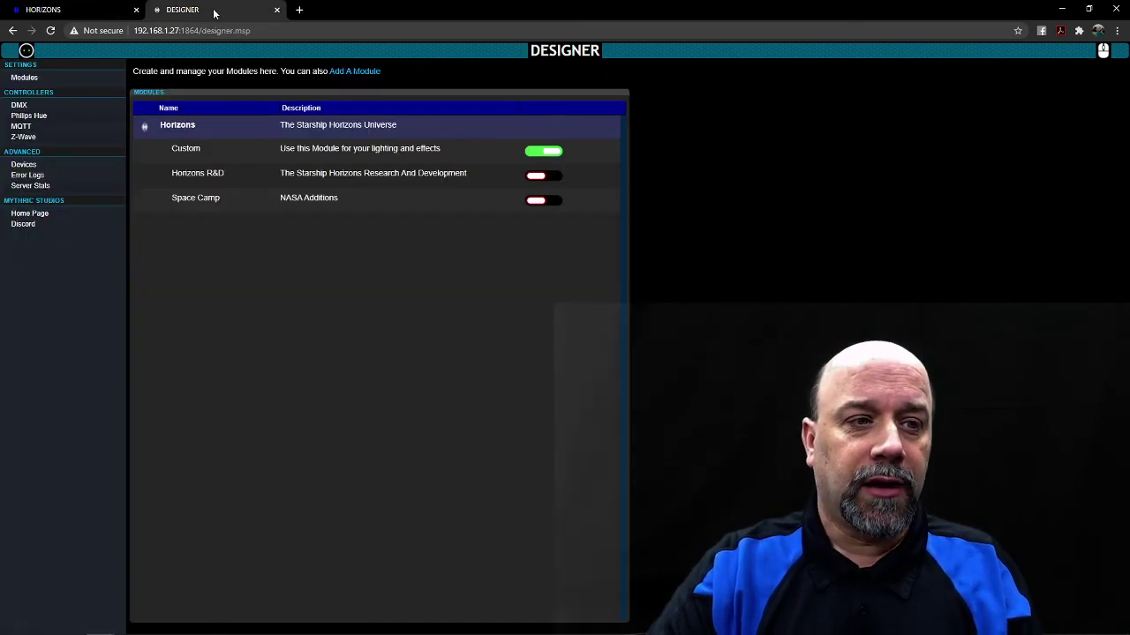
{"action": "left_click", "coordinate": [234, 133]}
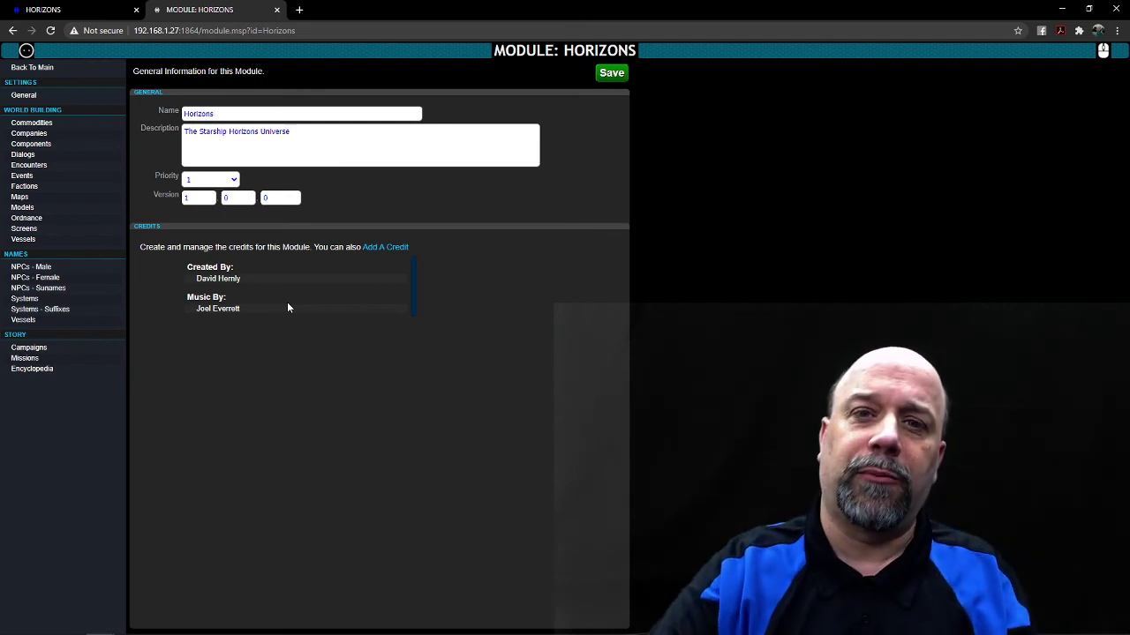
{"action": "left_click", "coordinate": [234, 180]}
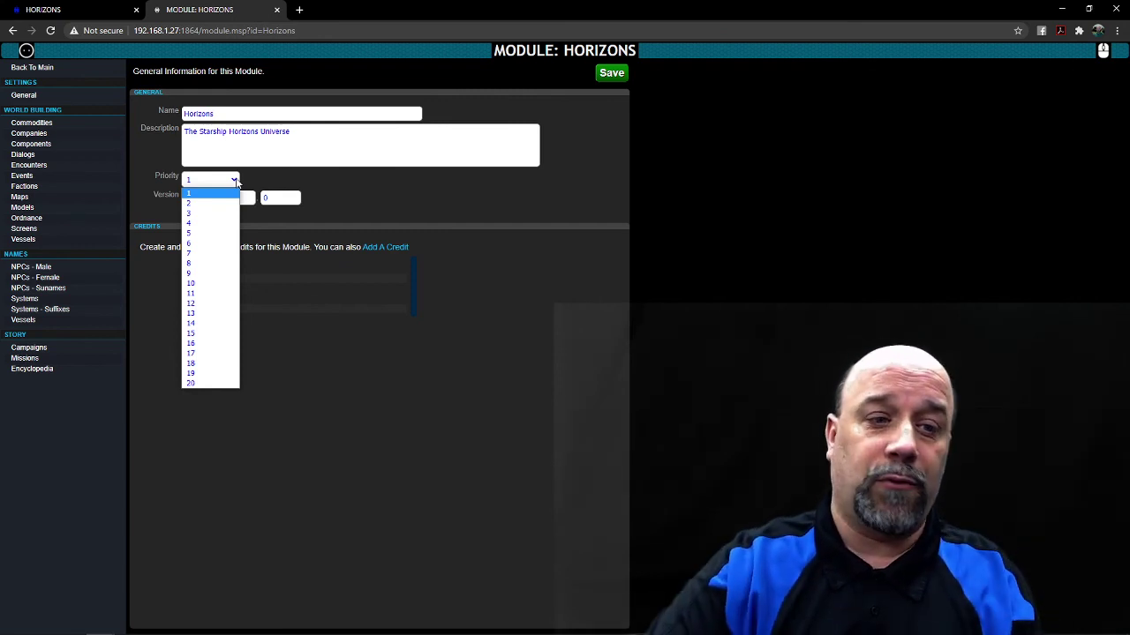
{"action": "left_click", "coordinate": [237, 182]}
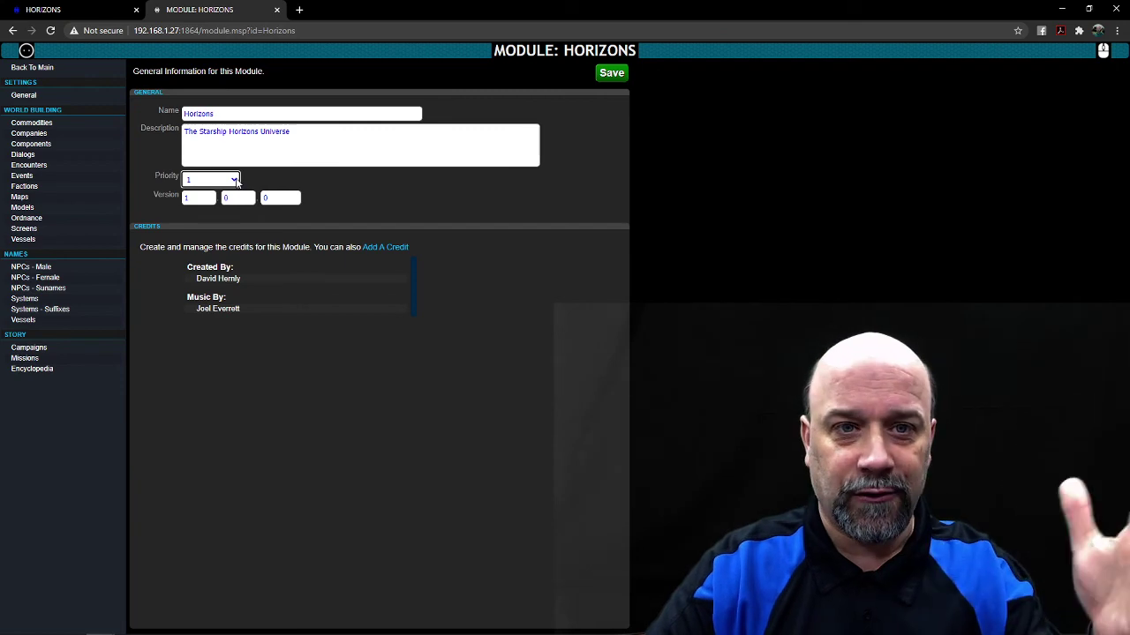
Open the Lithien commodity for editing and correct the spelling of "extremely" in its description and "volatile" in its details
{"action": "left_click", "coordinate": [101, 127]}
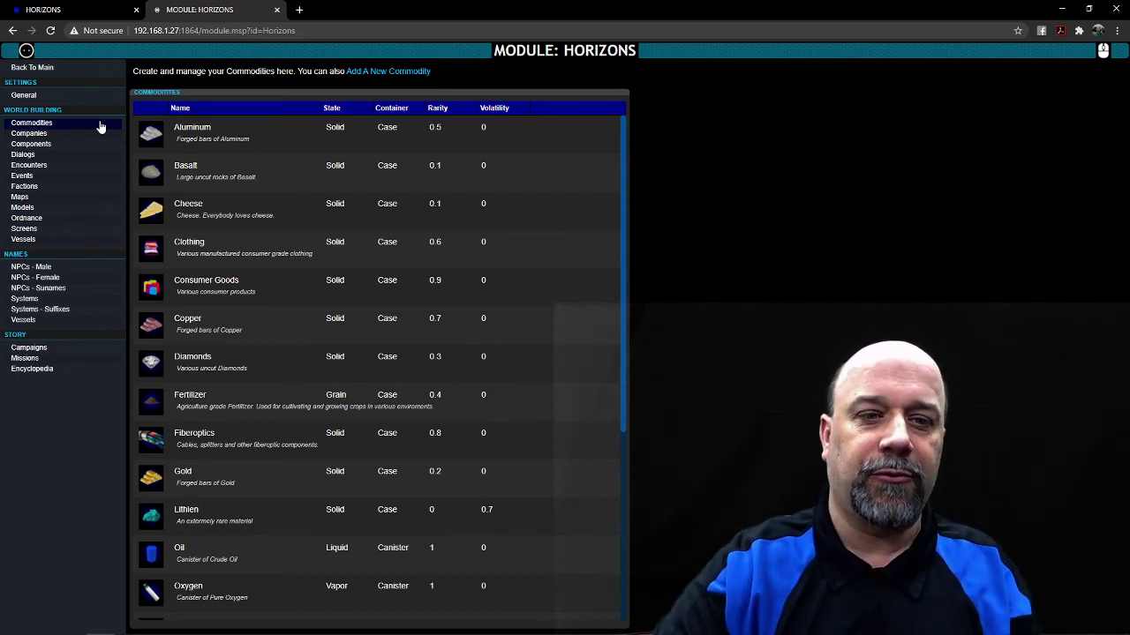
{"action": "left_click", "coordinate": [368, 529]}
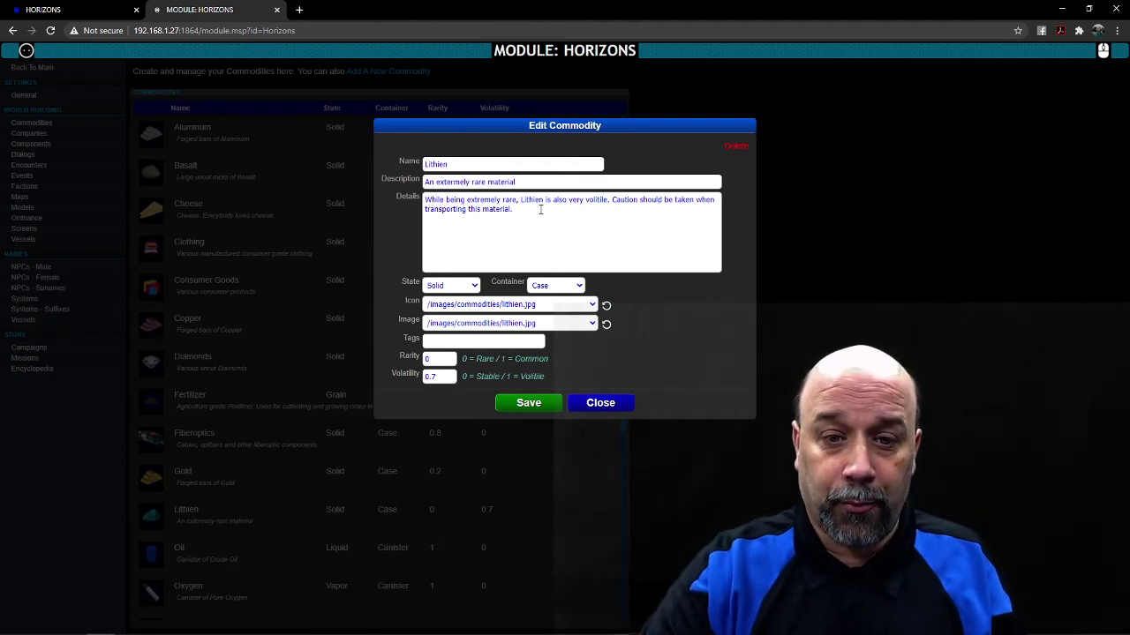
{"action": "left_click", "coordinate": [538, 183]}
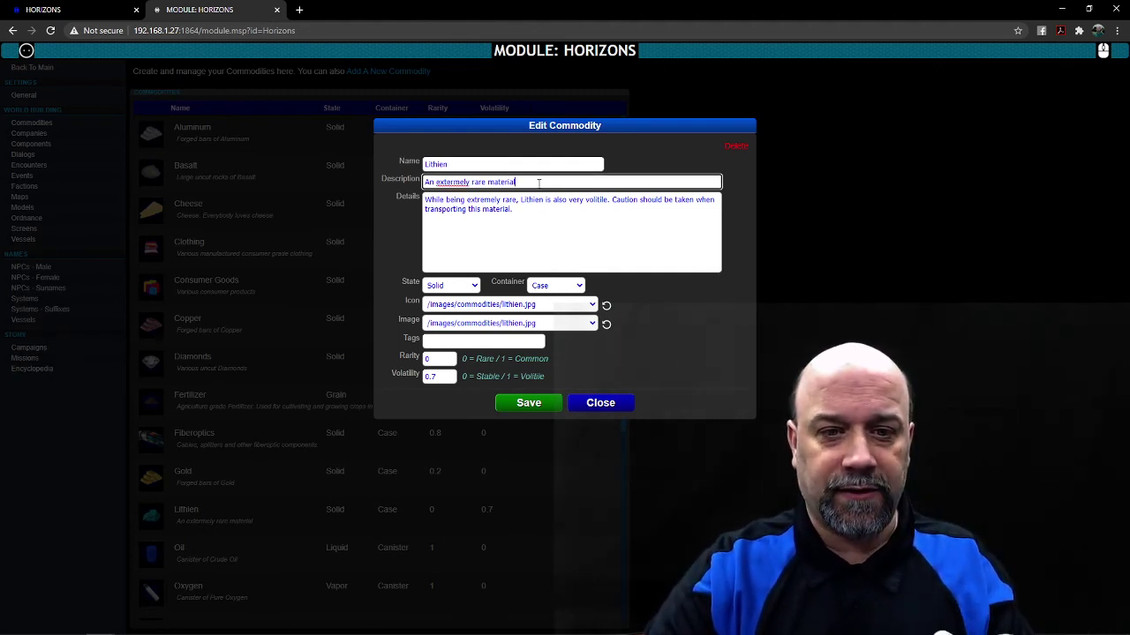
{"action": "right_click", "coordinate": [452, 183]}
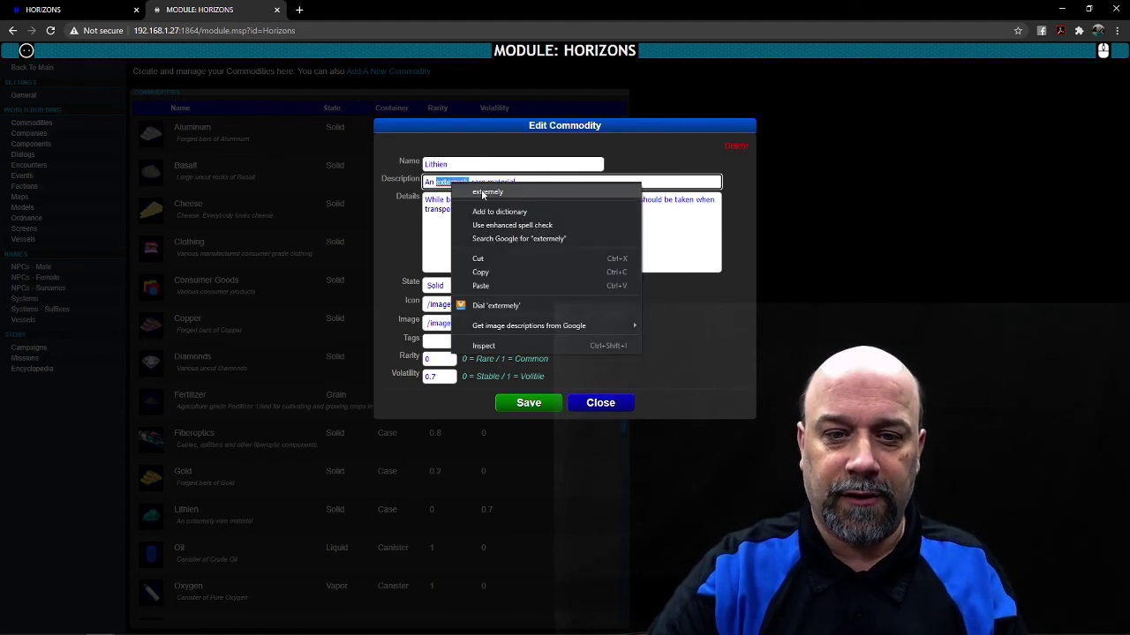
{"action": "left_click", "coordinate": [481, 192]}
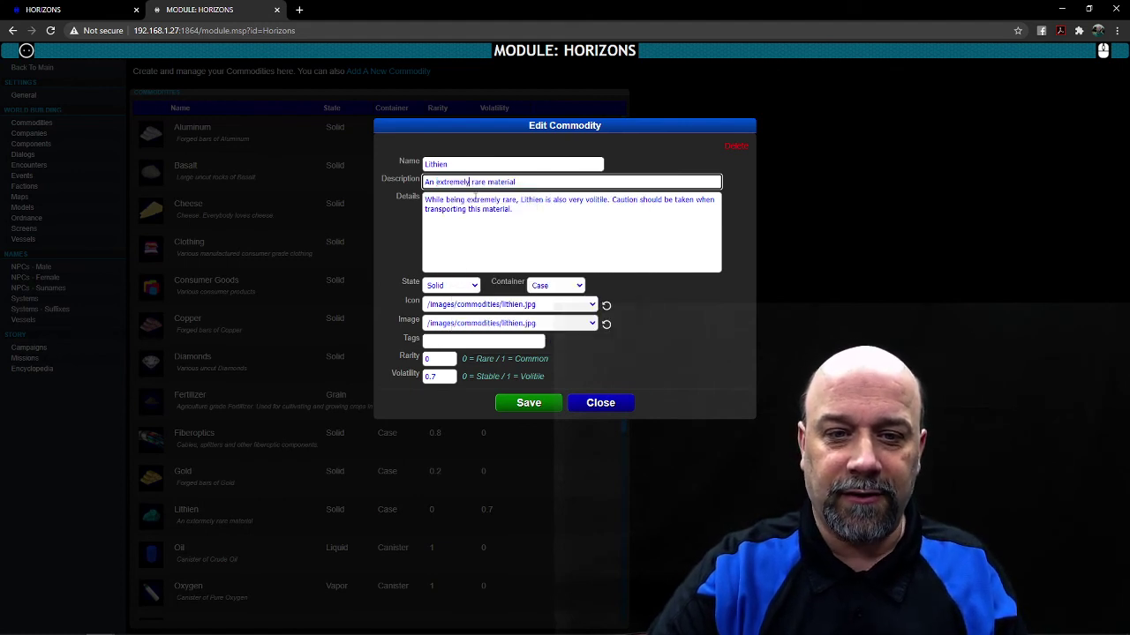
{"action": "left_click", "coordinate": [599, 233]}
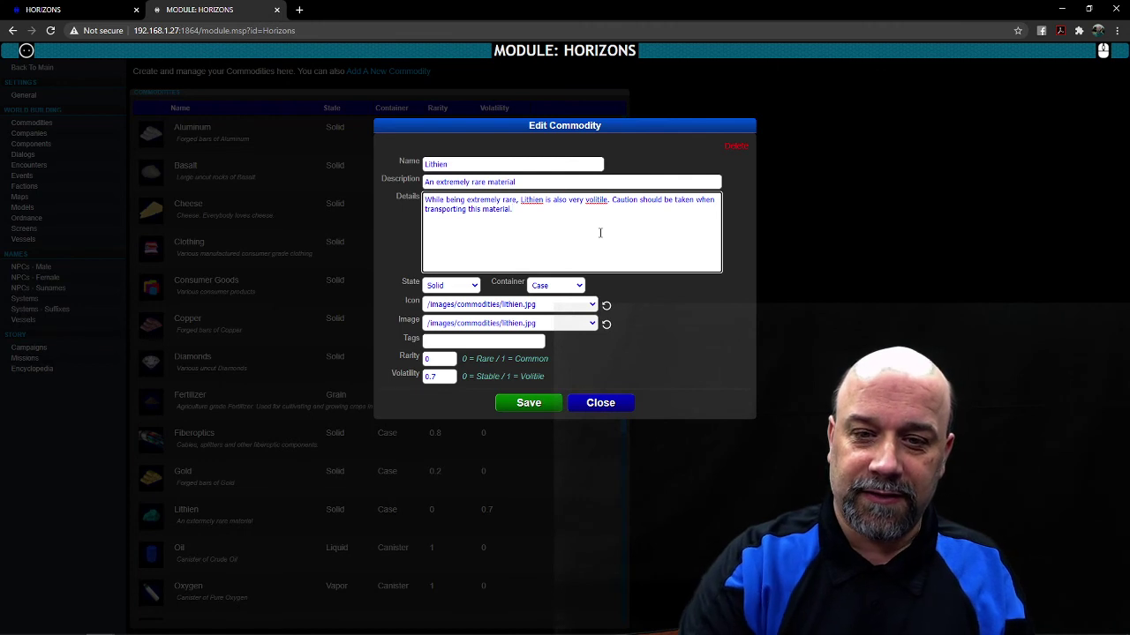
{"action": "right_click", "coordinate": [589, 201]}
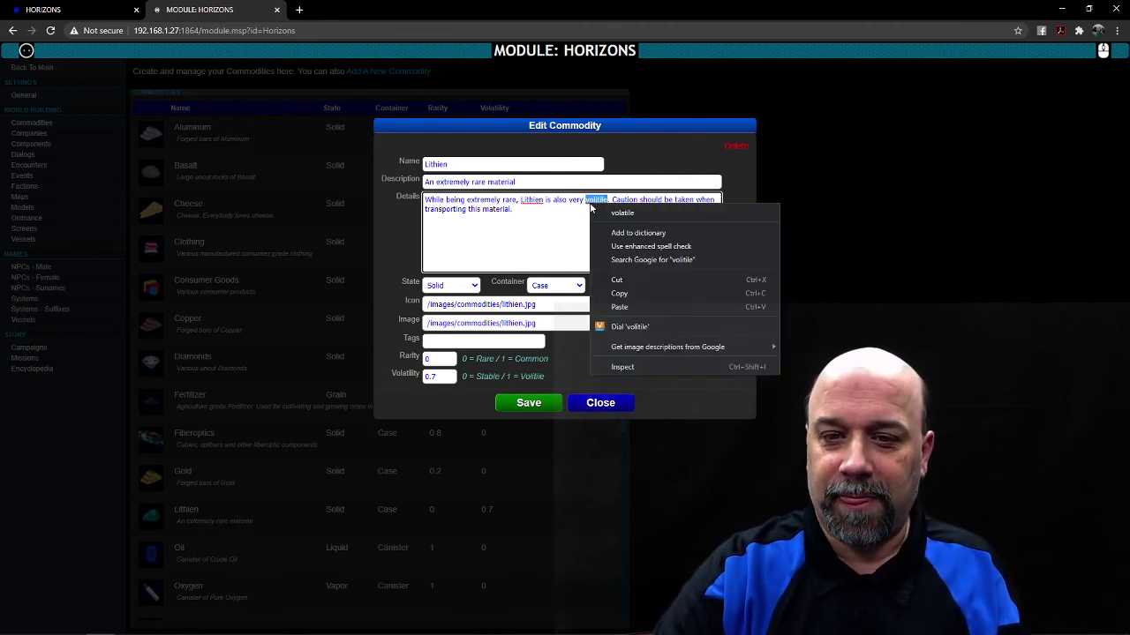
{"action": "left_click", "coordinate": [617, 214]}
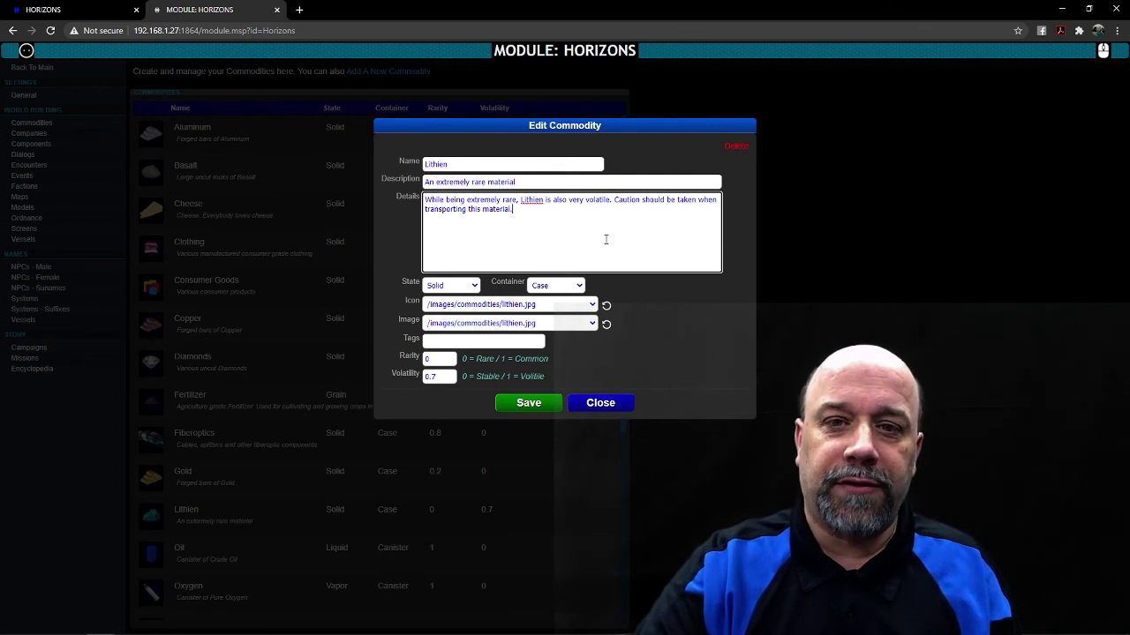
View the available state options for the Lithien commodity and close its editor without saving
{"action": "left_click", "coordinate": [482, 289]}
{"action": "left_click", "coordinate": [475, 286]}
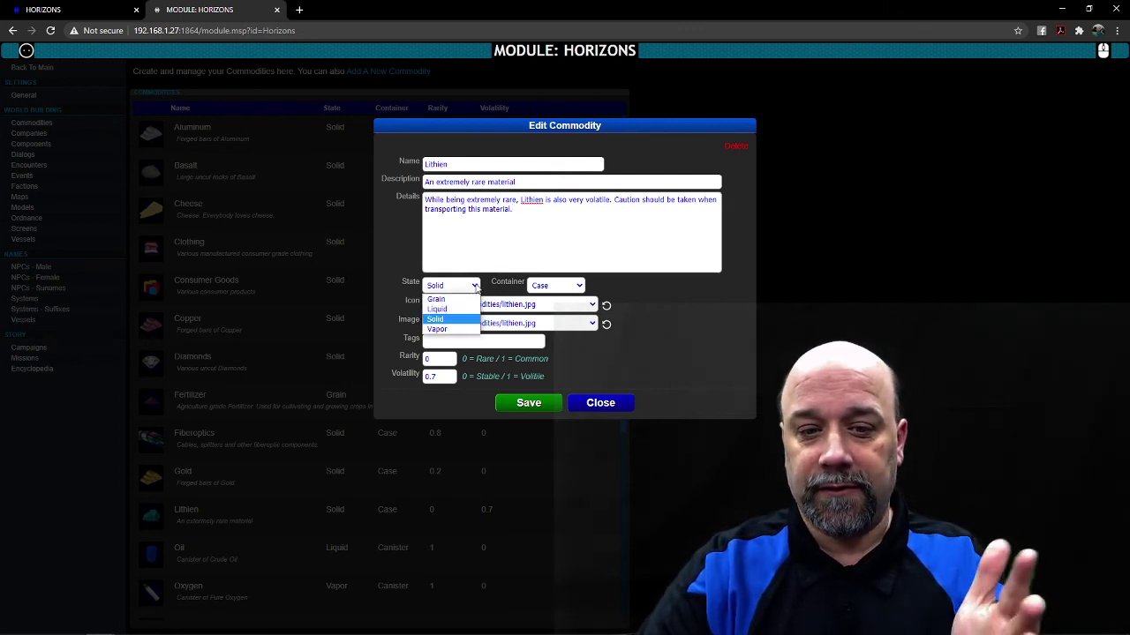
{"action": "left_click", "coordinate": [475, 287]}
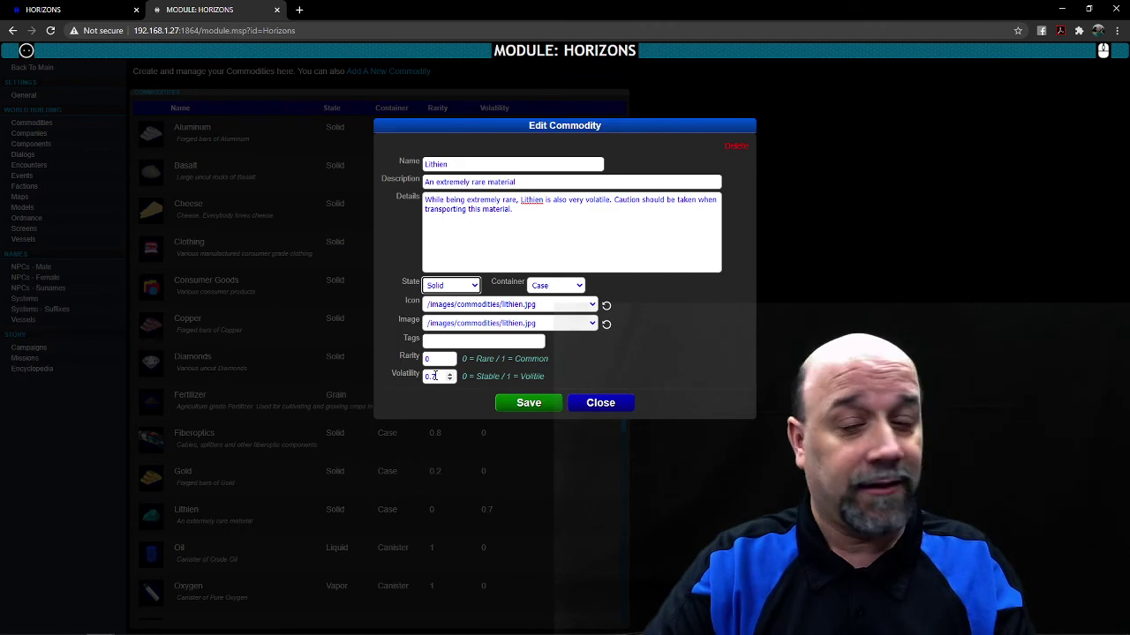
{"action": "left_click", "coordinate": [593, 403]}
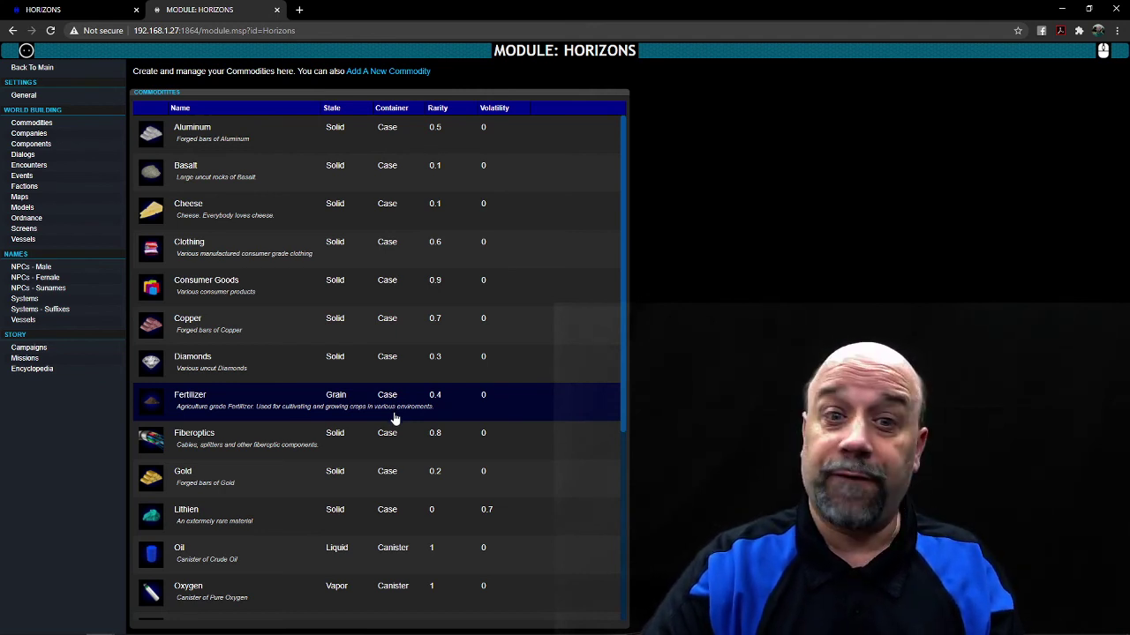
Show the module's companies, view the Newport Construction Industries entry, and close it without saving
{"action": "left_click", "coordinate": [59, 135]}
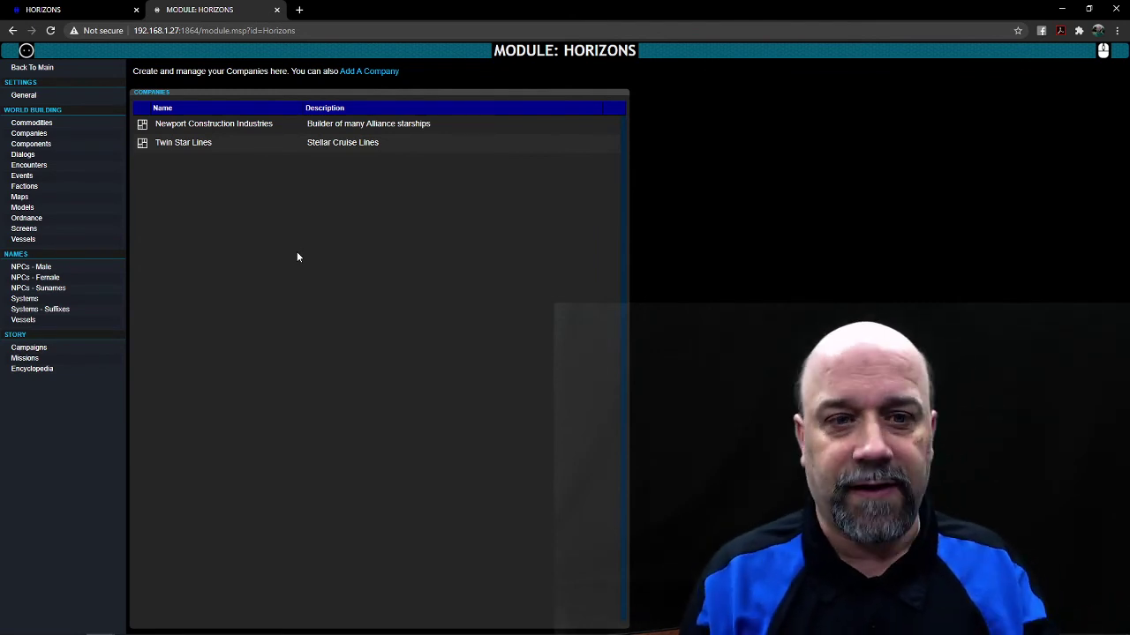
{"action": "left_click", "coordinate": [303, 128]}
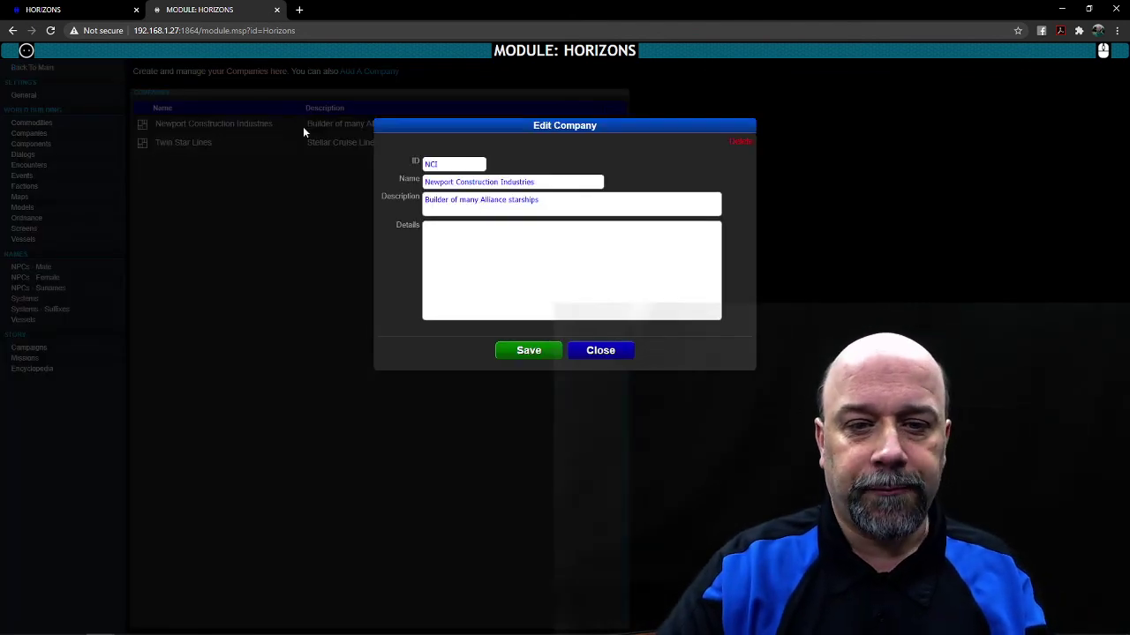
{"action": "left_click", "coordinate": [575, 183]}
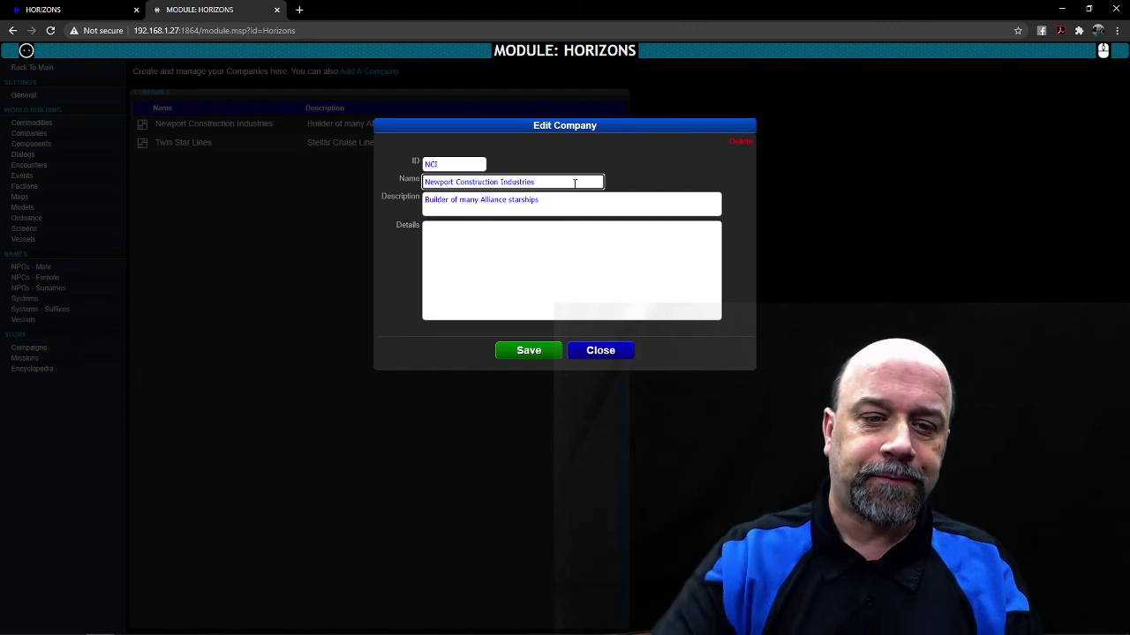
{"action": "left_click", "coordinate": [623, 351]}
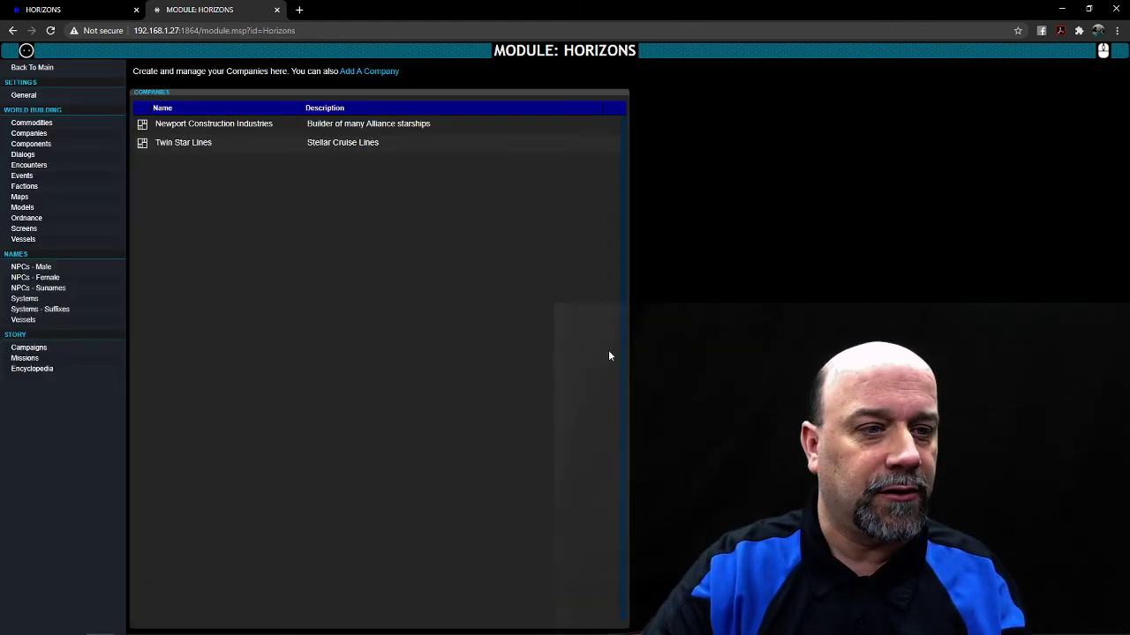
Show the module's components and view the component types available for filtering the list, leaving the filter at All
{"action": "left_click", "coordinate": [63, 150]}
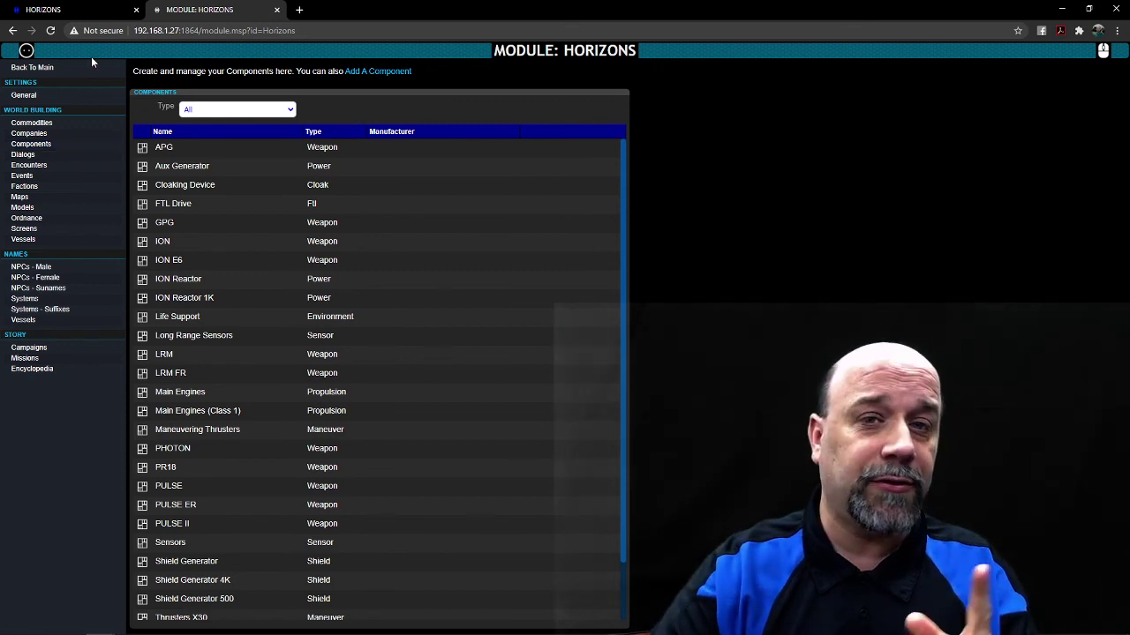
{"action": "left_click", "coordinate": [252, 111]}
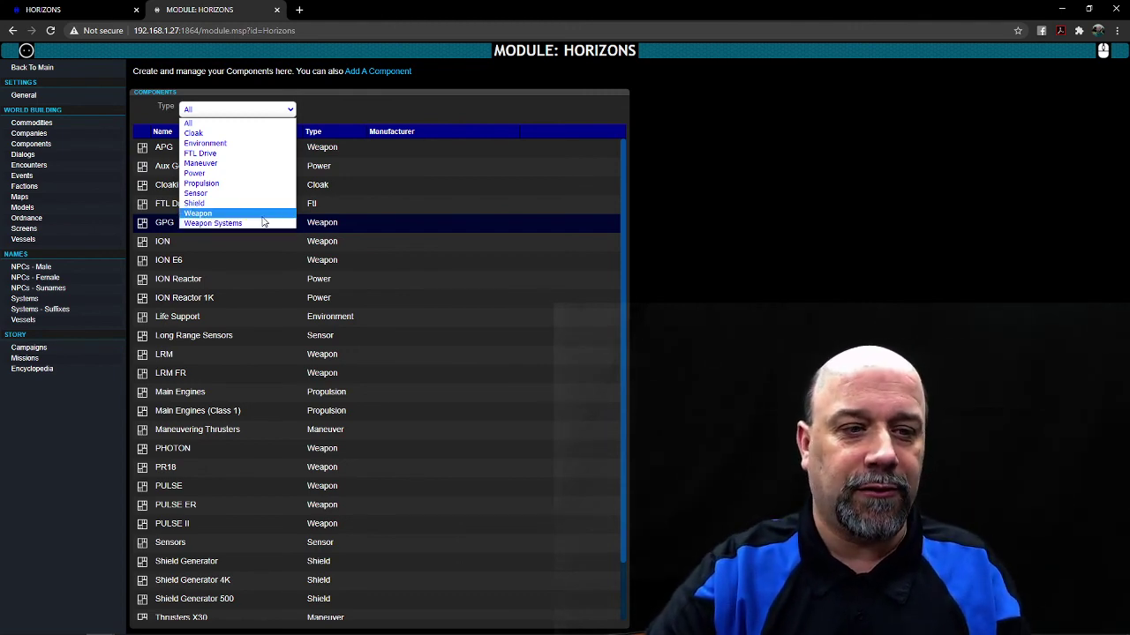
{"action": "left_click", "coordinate": [369, 113]}
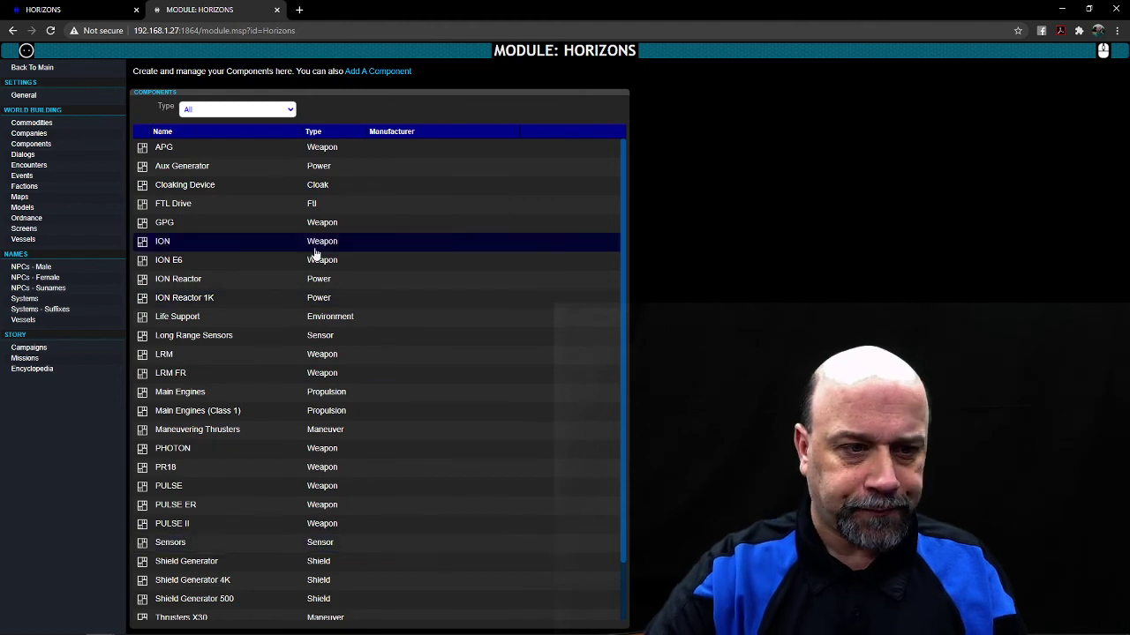
Open the APG component and examine its general settings, including the function, company and model choices and the hard points
{"action": "left_click", "coordinate": [301, 157]}
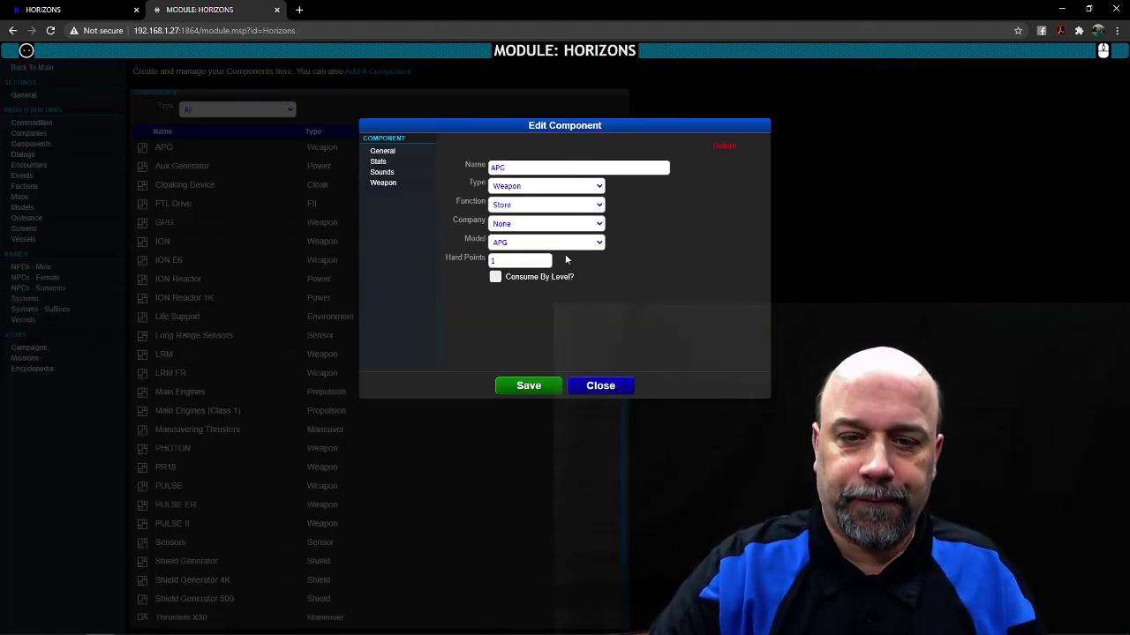
{"action": "left_click", "coordinate": [548, 207]}
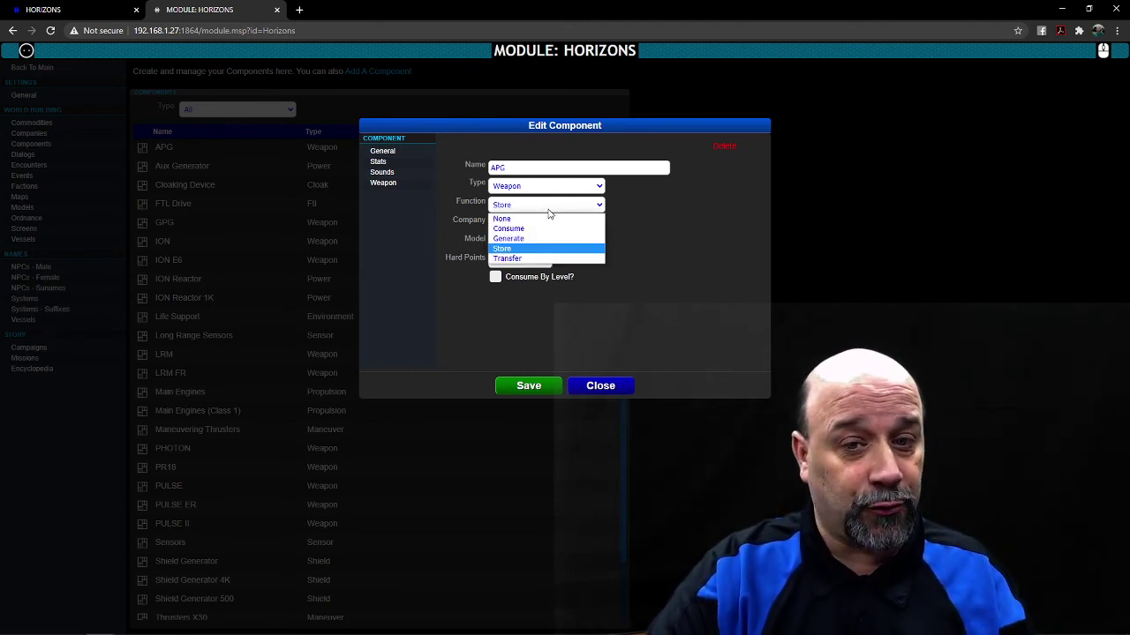
{"action": "left_click", "coordinate": [548, 210]}
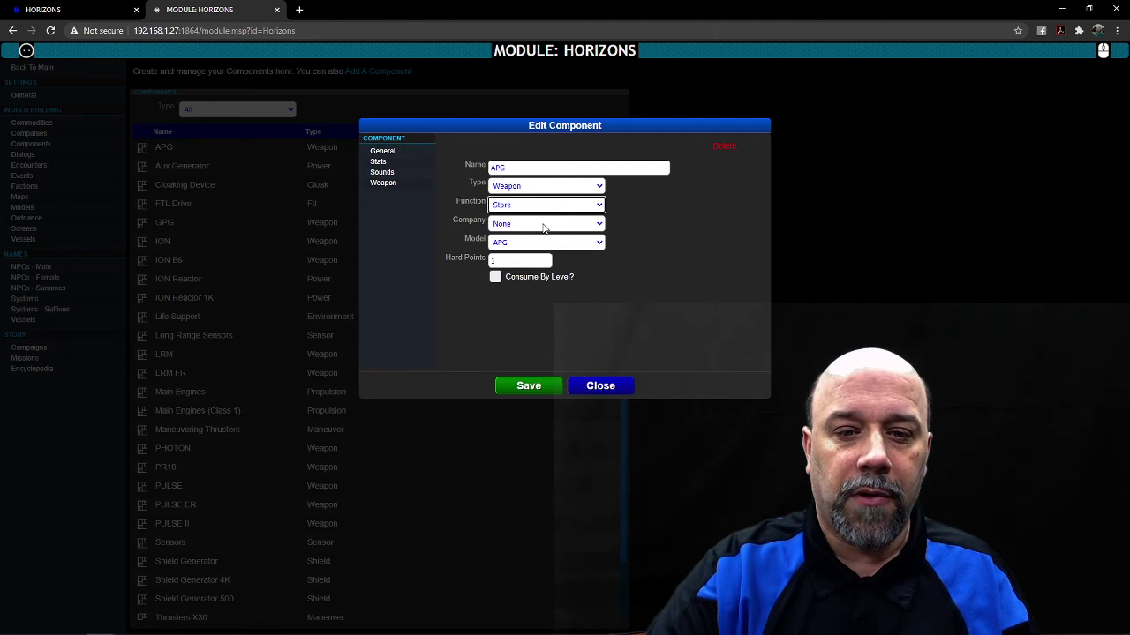
{"action": "left_click", "coordinate": [545, 227]}
{"action": "left_click", "coordinate": [544, 227]}
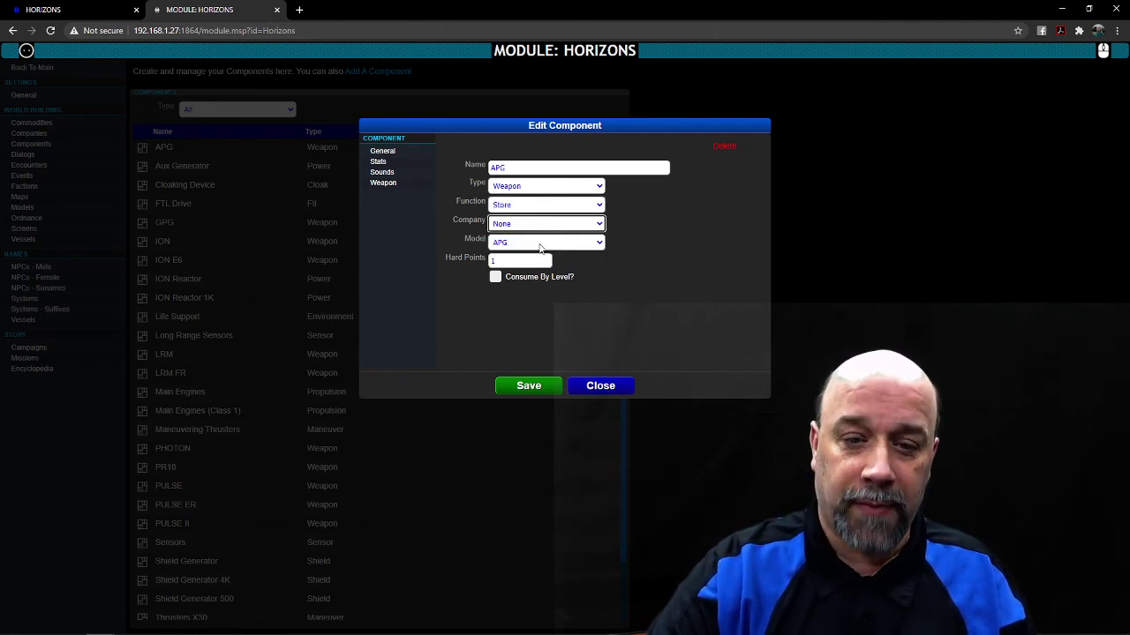
{"action": "left_click", "coordinate": [541, 243]}
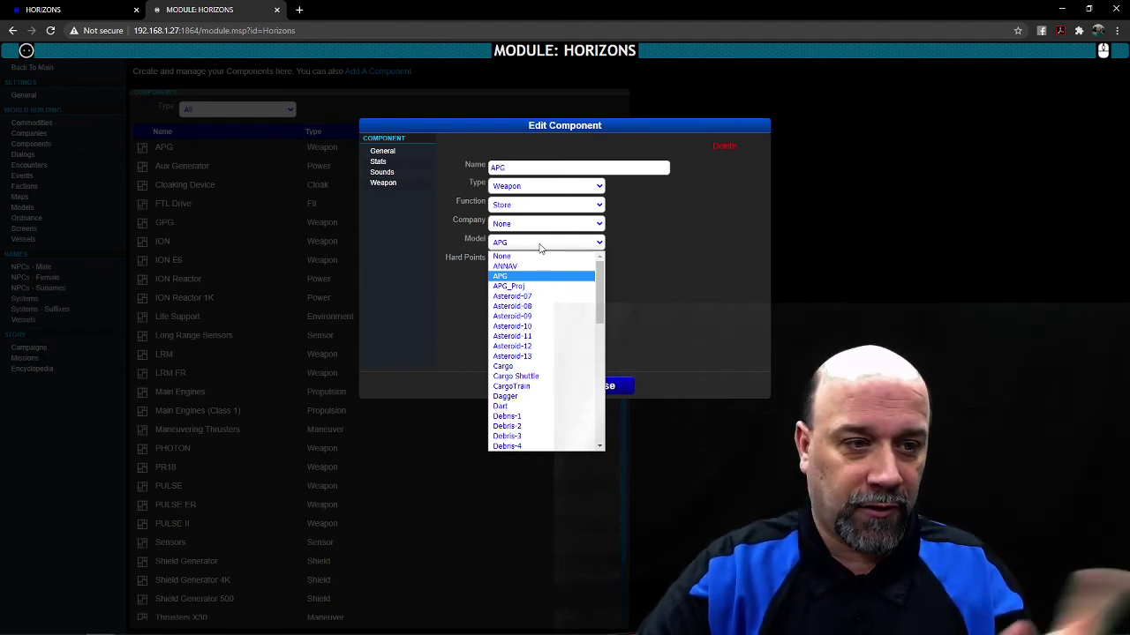
{"action": "left_click", "coordinate": [541, 245]}
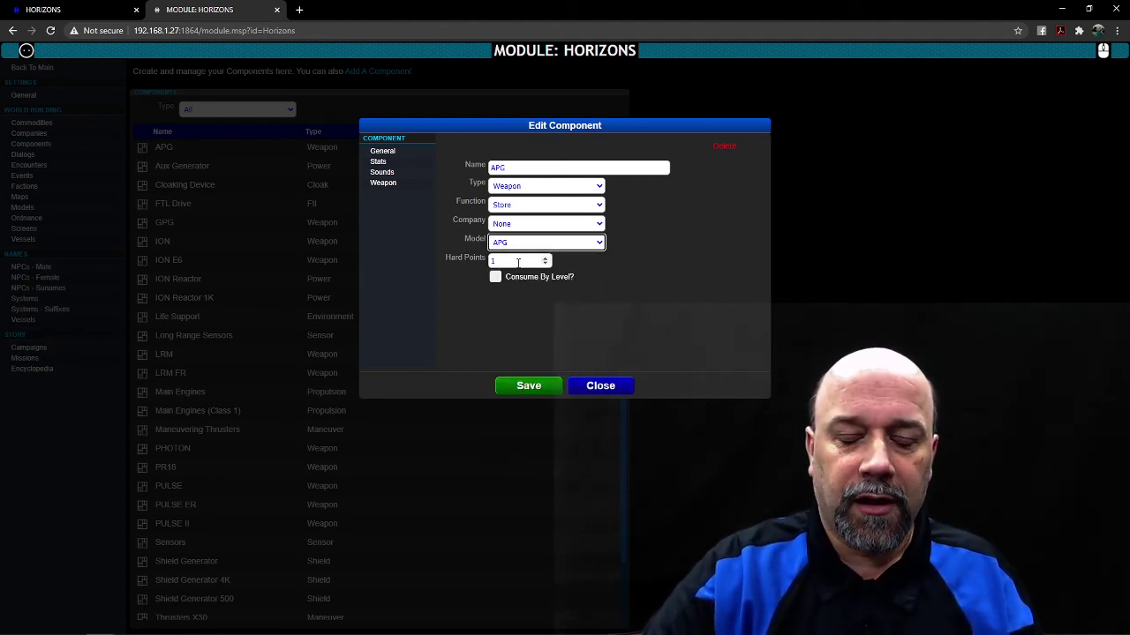
{"action": "left_click", "coordinate": [519, 262]}
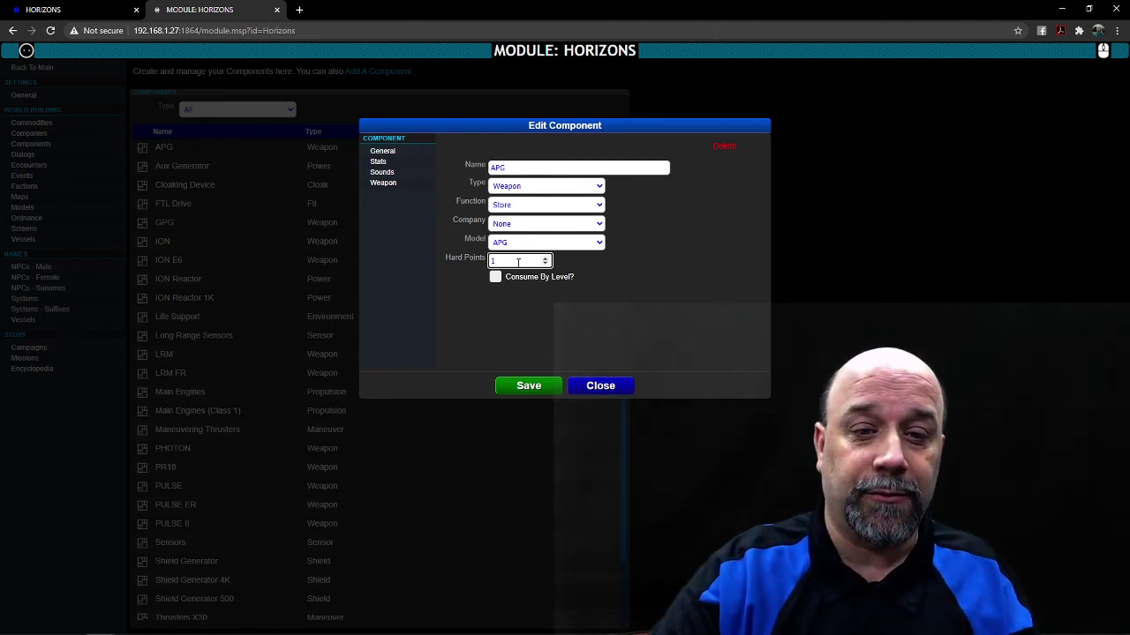
Review the APG component's stats, sounds and weapon settings, including weapon and damage types, and close it without saving
{"action": "left_click", "coordinate": [397, 164]}
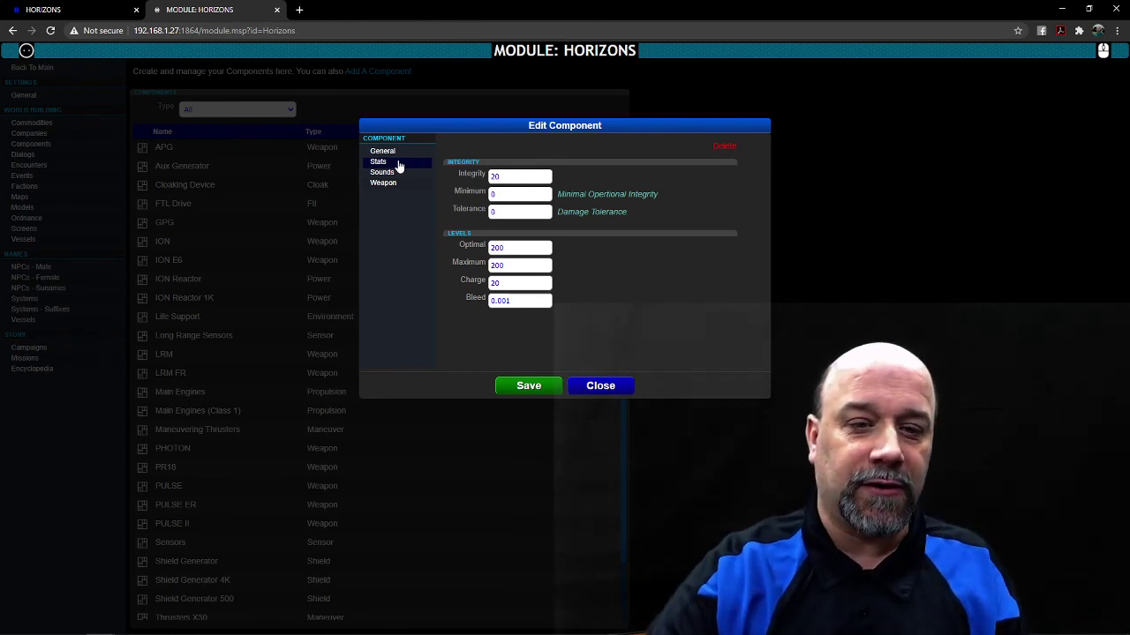
{"action": "left_click", "coordinate": [397, 174]}
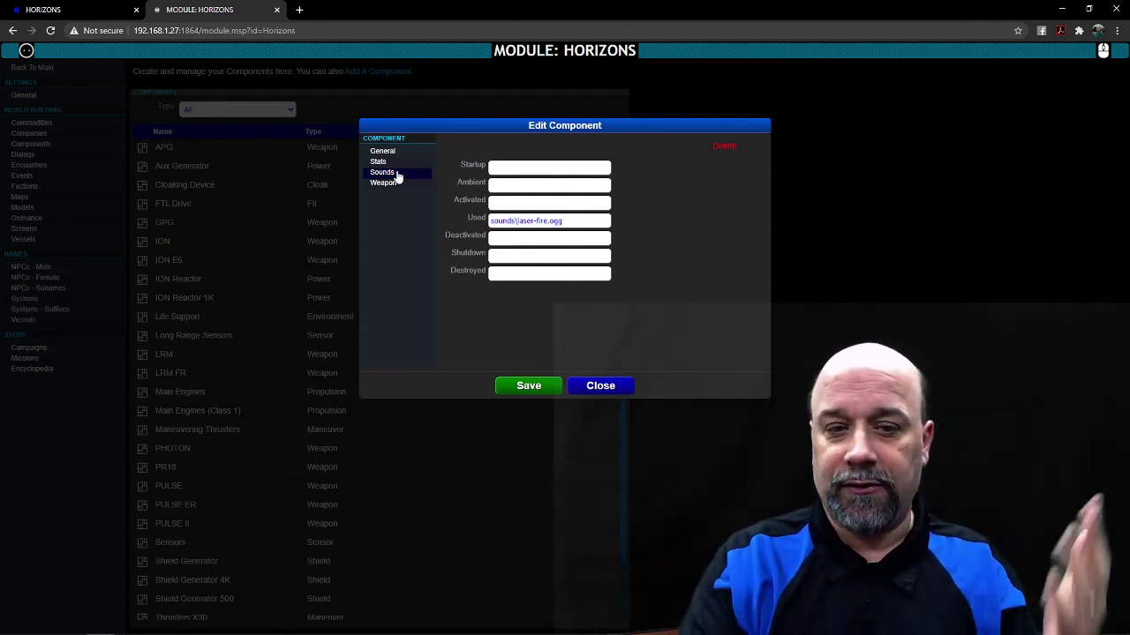
{"action": "left_click", "coordinate": [394, 184]}
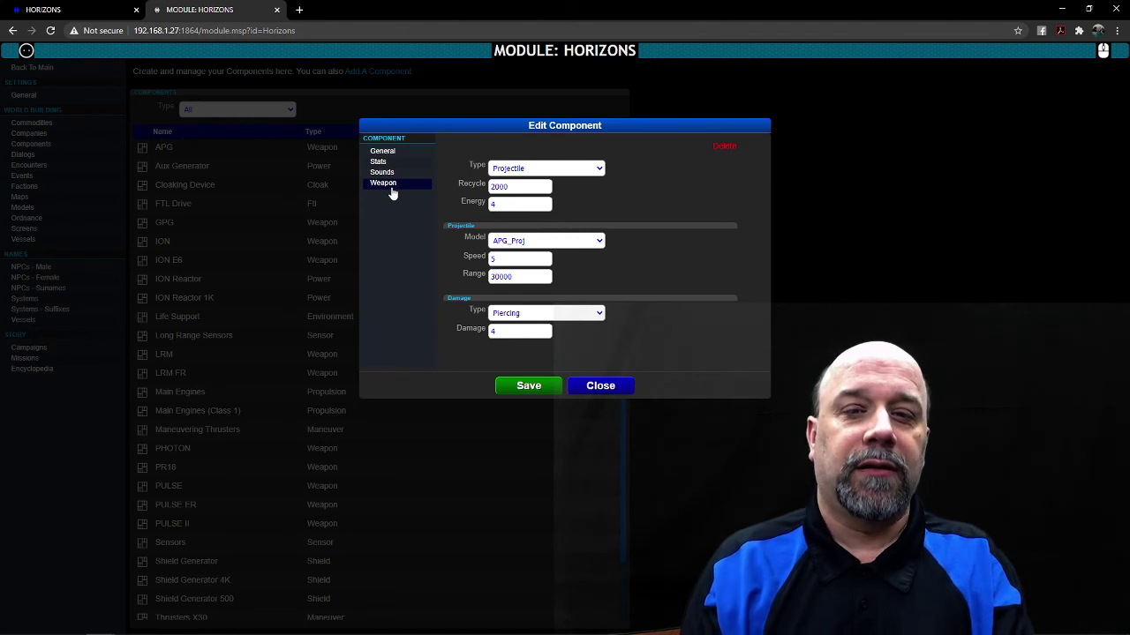
{"action": "left_click", "coordinate": [534, 171]}
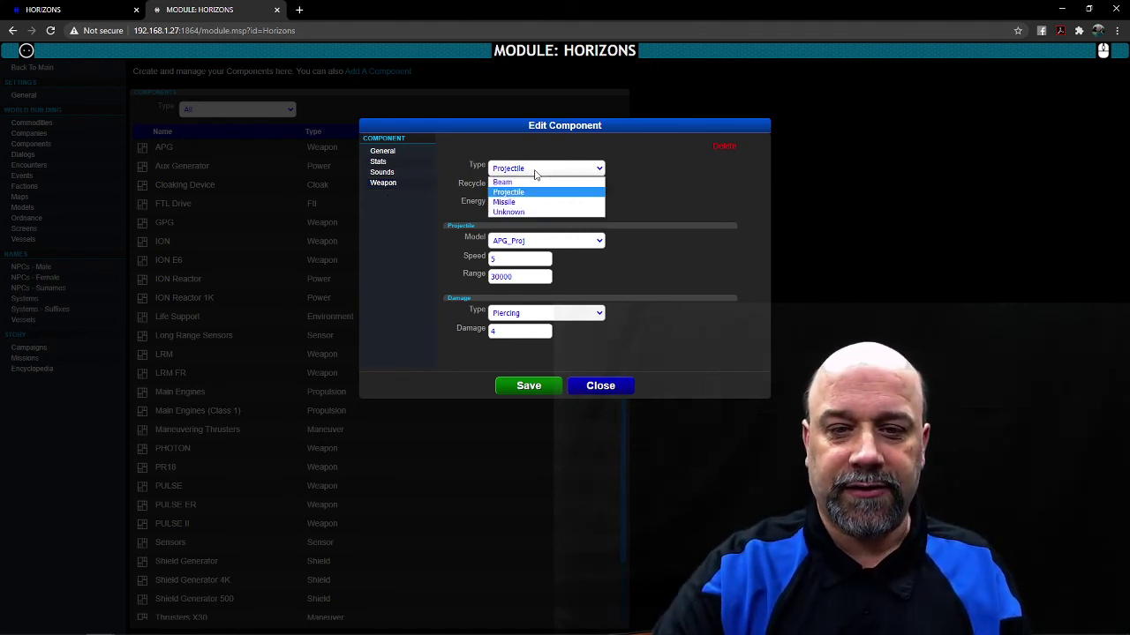
{"action": "left_click", "coordinate": [639, 166]}
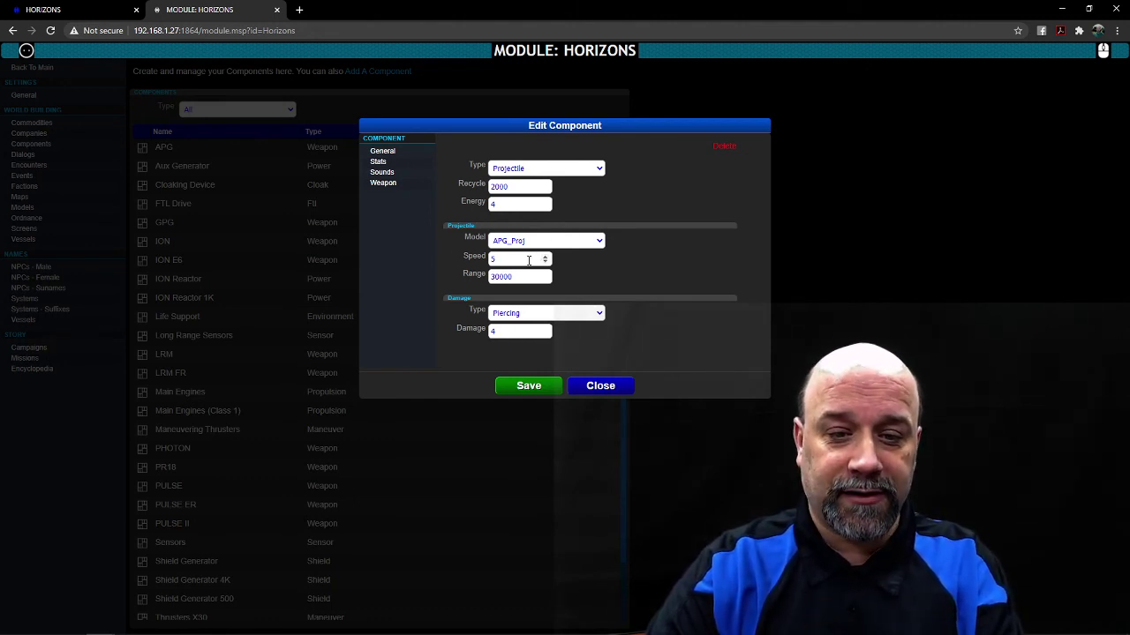
{"action": "left_click", "coordinate": [539, 314]}
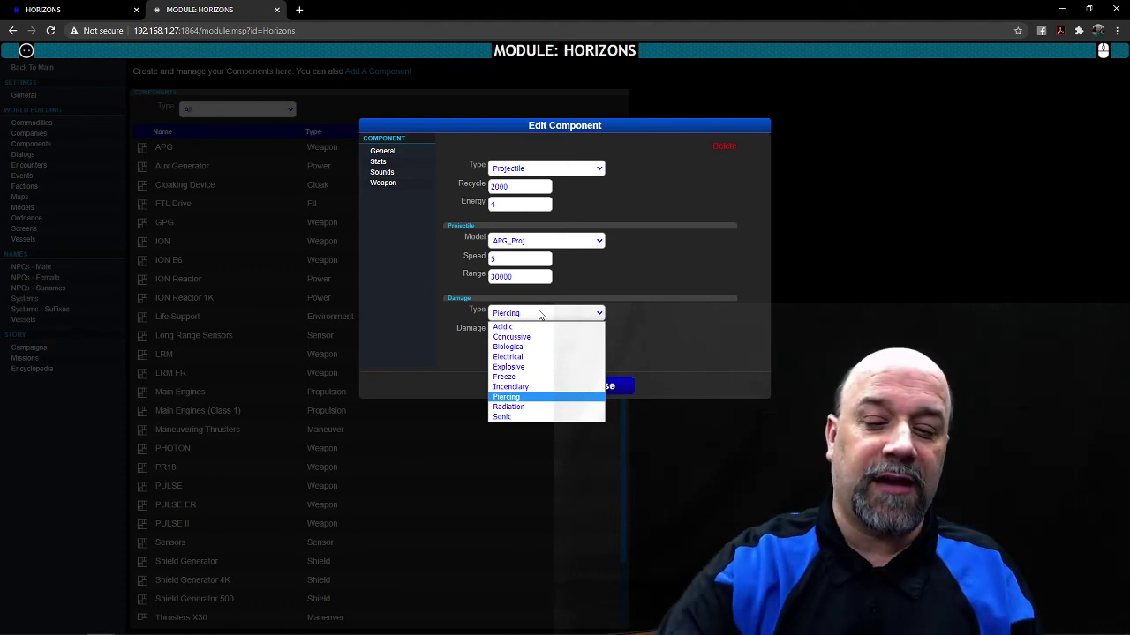
{"action": "left_click", "coordinate": [639, 302]}
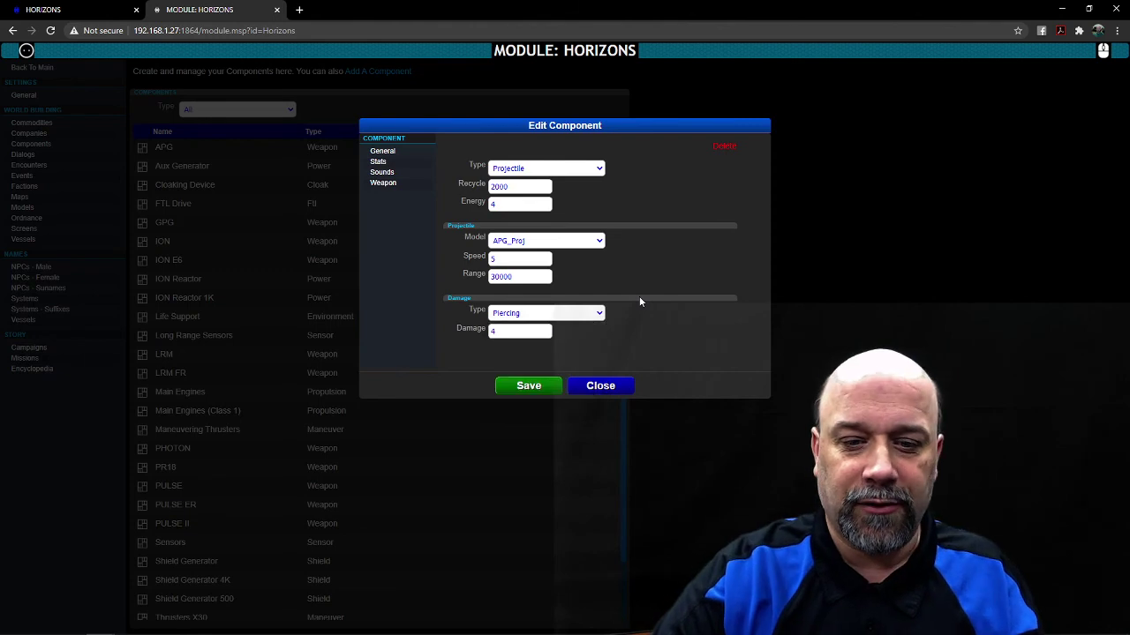
{"action": "left_click", "coordinate": [597, 386]}
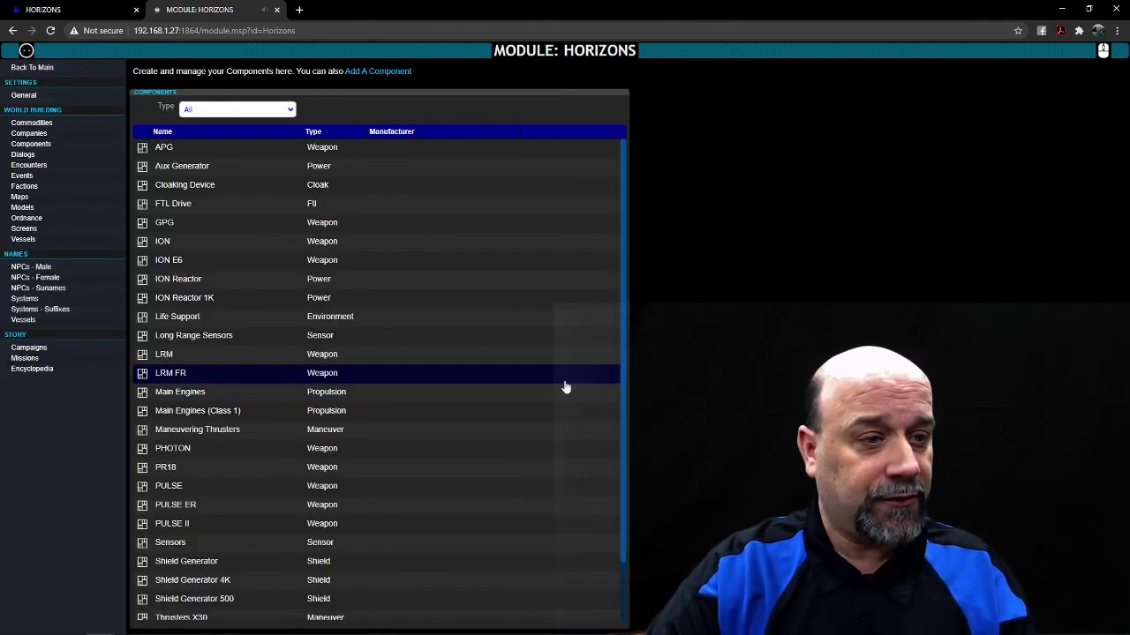
Show the module's dialogs, open the Generic dialog and view its Main group
{"action": "left_click", "coordinate": [75, 159]}
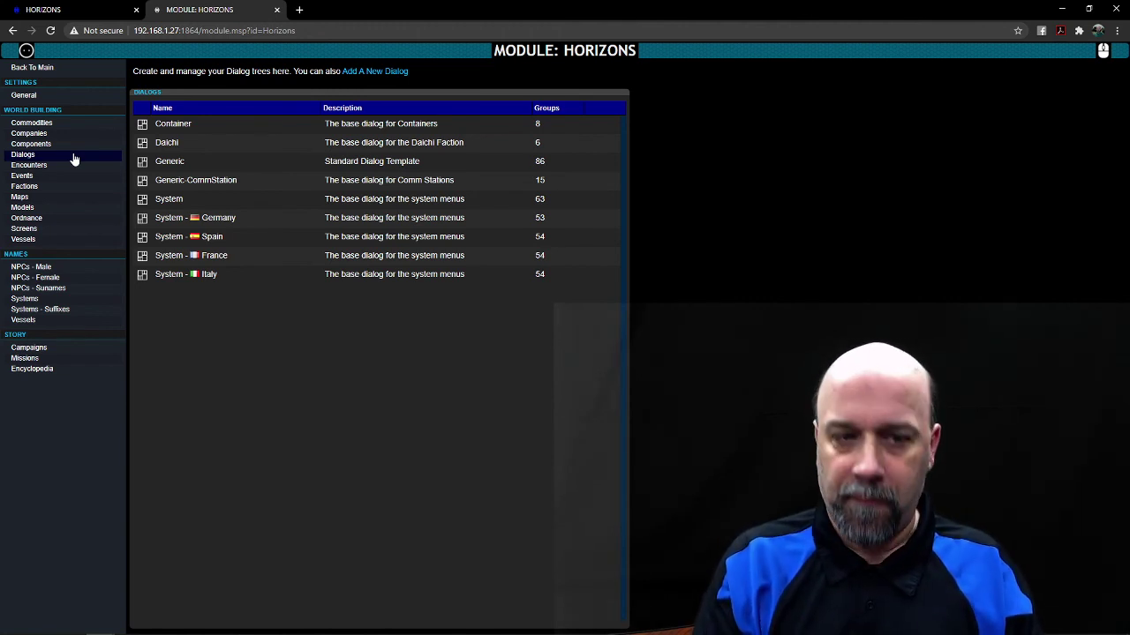
{"action": "left_click", "coordinate": [275, 169]}
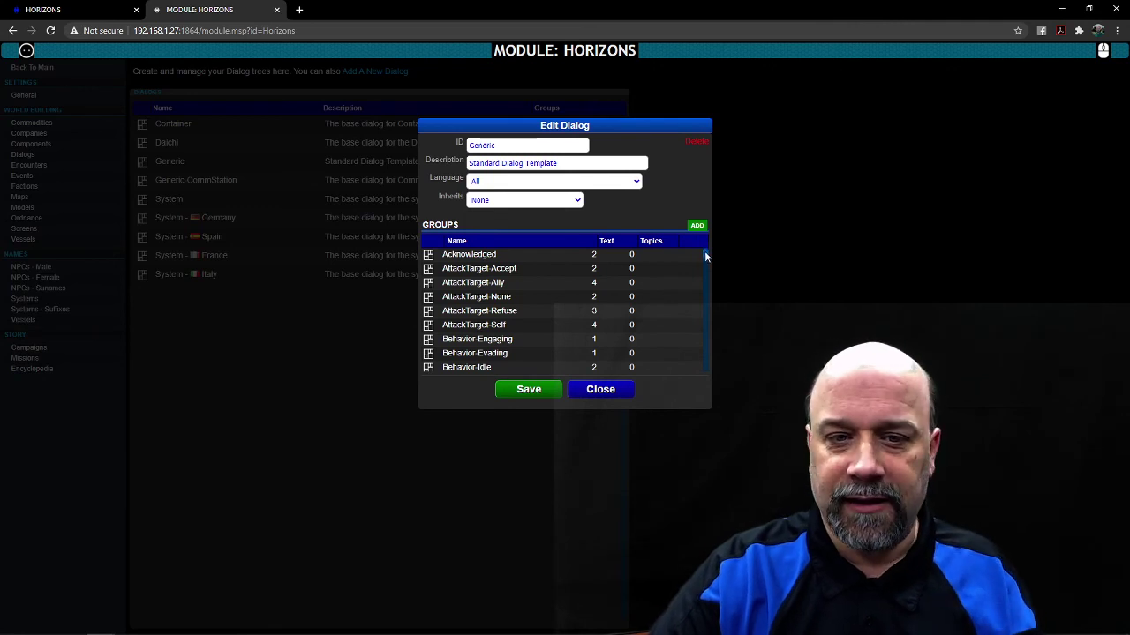
{"action": "left_click_drag", "start_coordinate": [708, 254], "coordinate": [707, 319]}
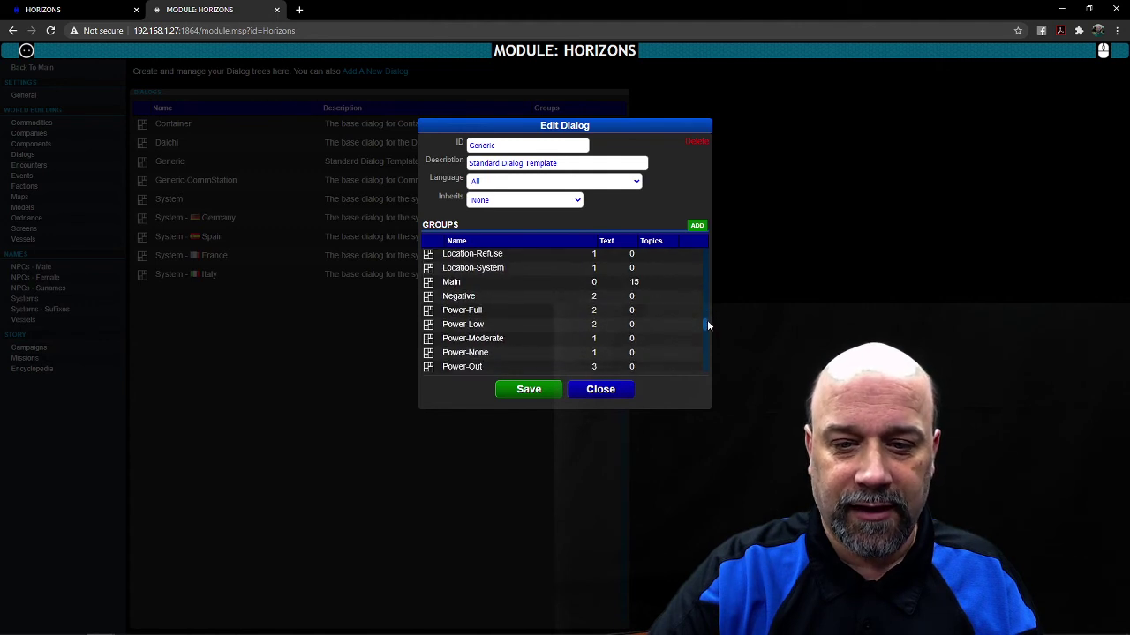
{"action": "left_click", "coordinate": [557, 286]}
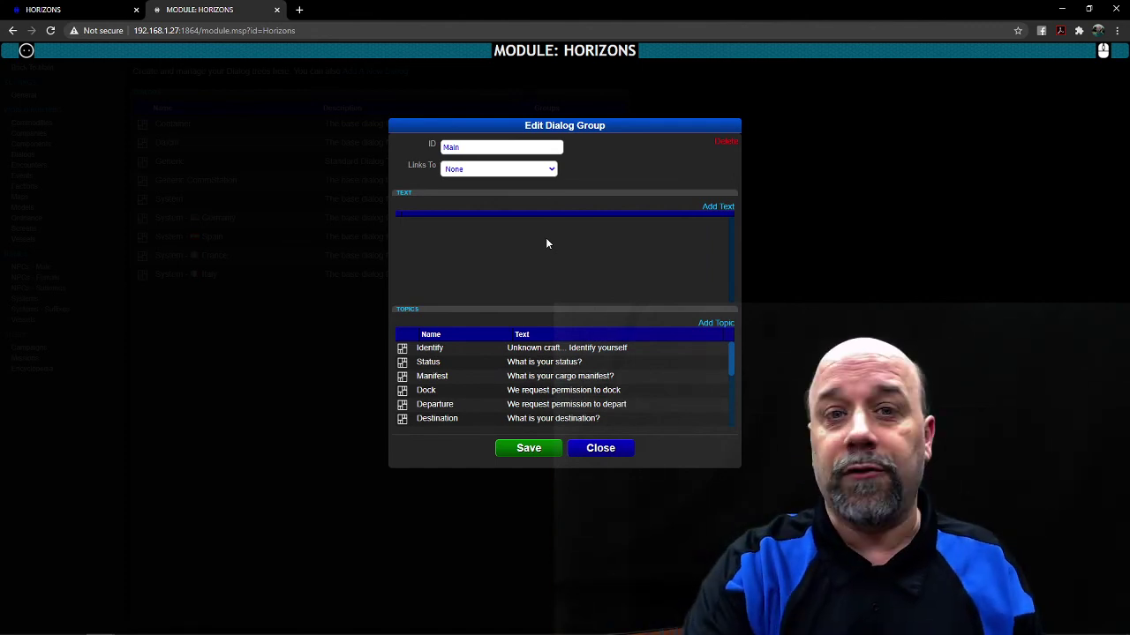
View the Manifest topic in the Main group, and close the topic, group and Generic dialog without saving
{"action": "left_click", "coordinate": [632, 382]}
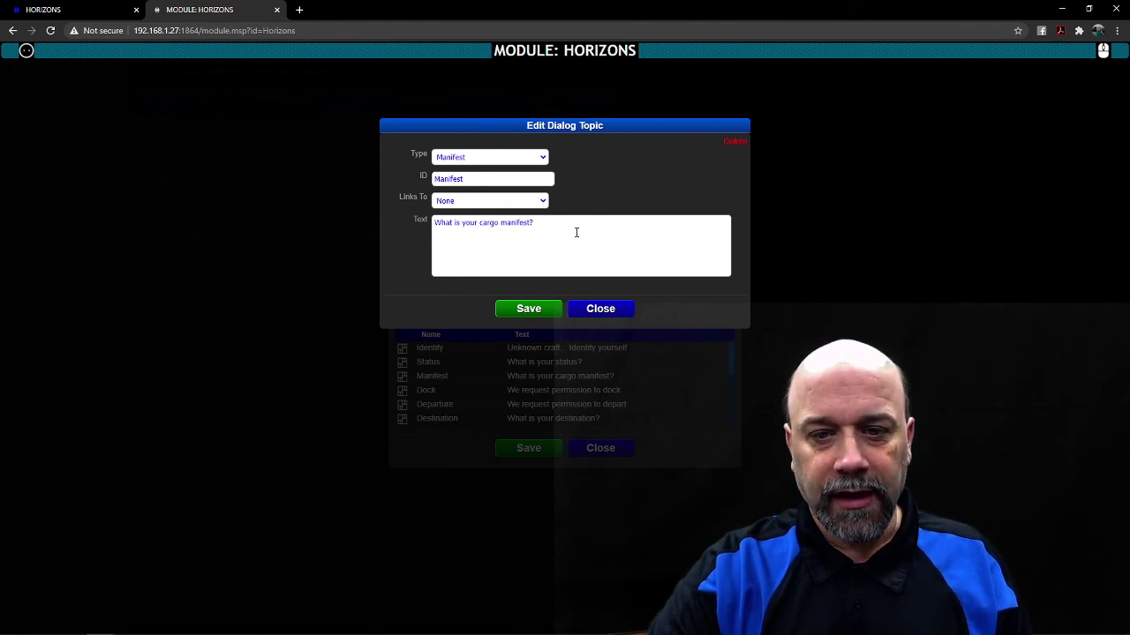
{"action": "left_click", "coordinate": [612, 308]}
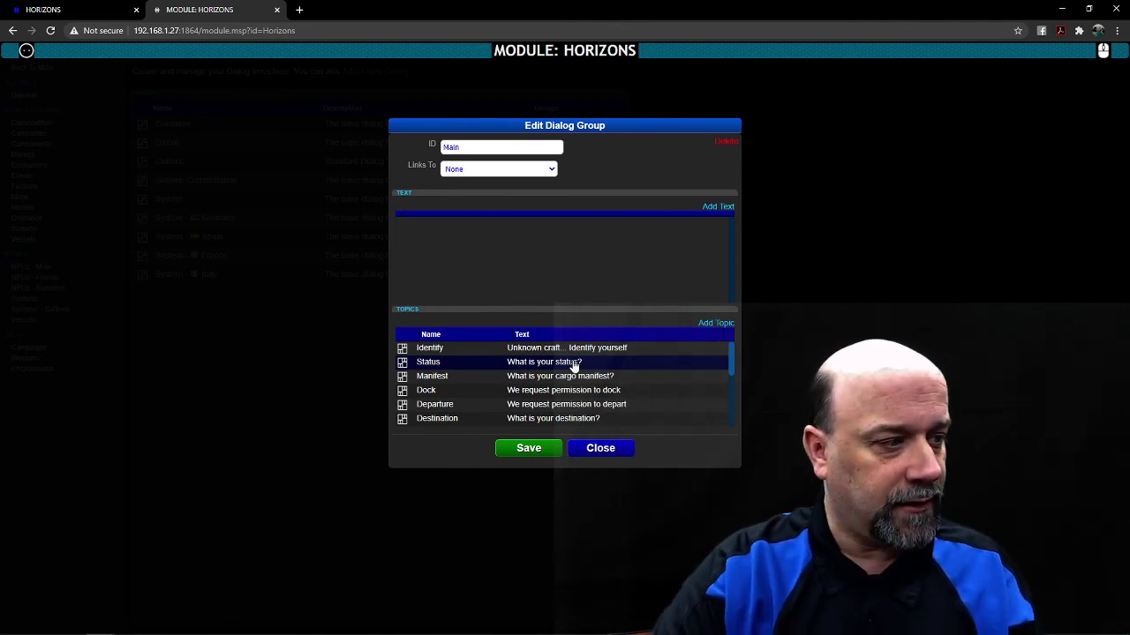
{"action": "left_click", "coordinate": [601, 449]}
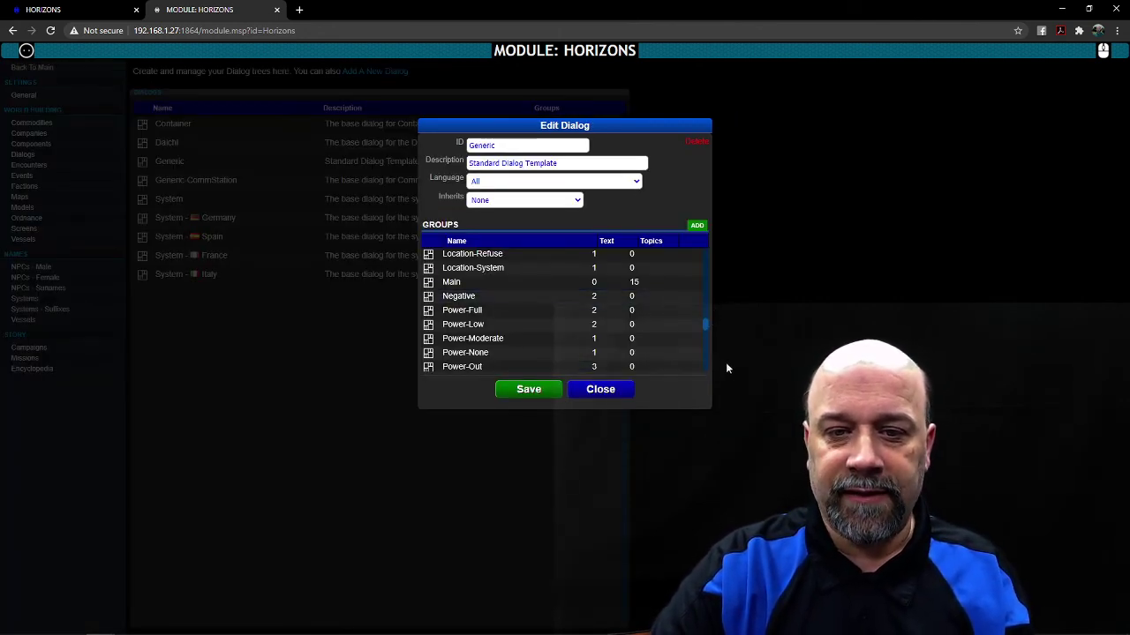
{"action": "left_click", "coordinate": [602, 389]}
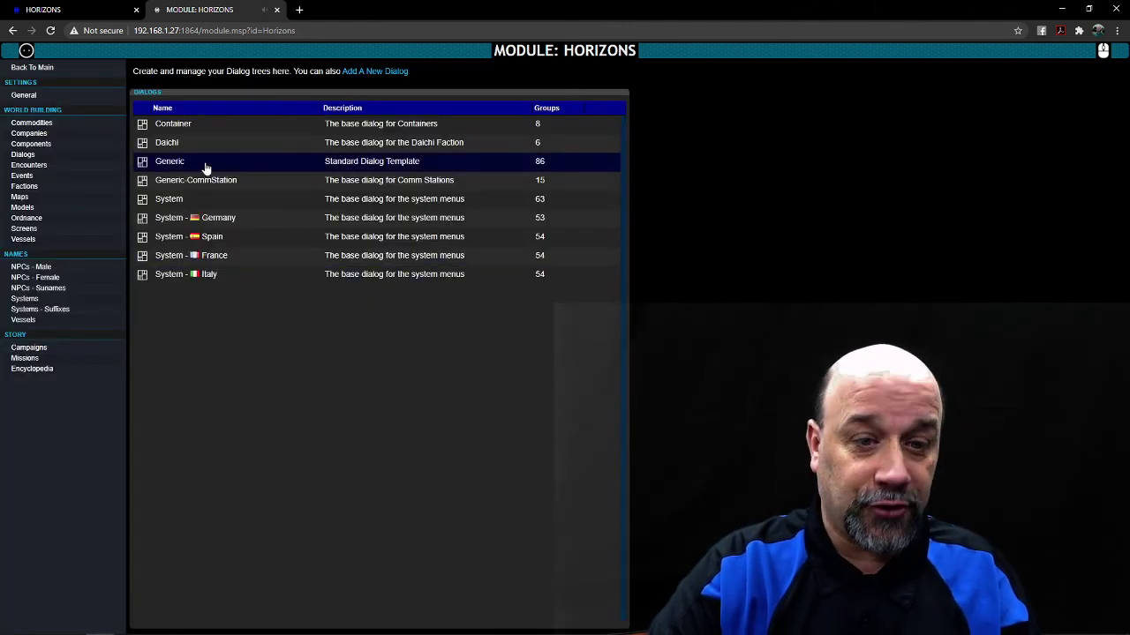
View the Generic-CommStation dialog and its Distress group, and close both without saving
{"action": "left_click", "coordinate": [256, 185]}
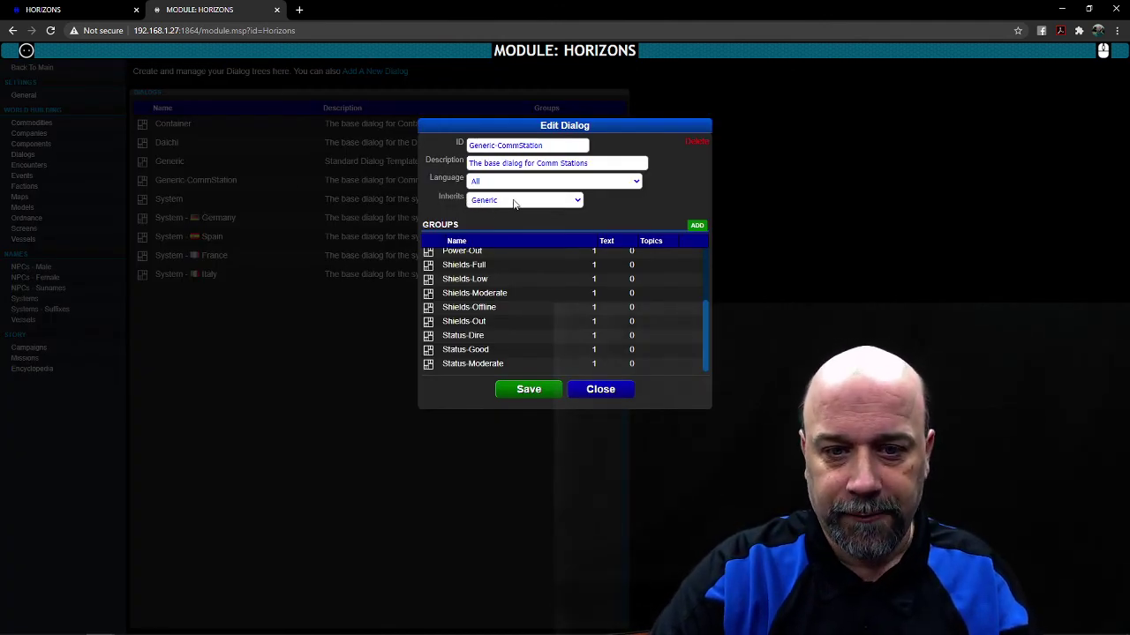
{"action": "left_click_drag", "start_coordinate": [705, 306], "coordinate": [707, 243]}
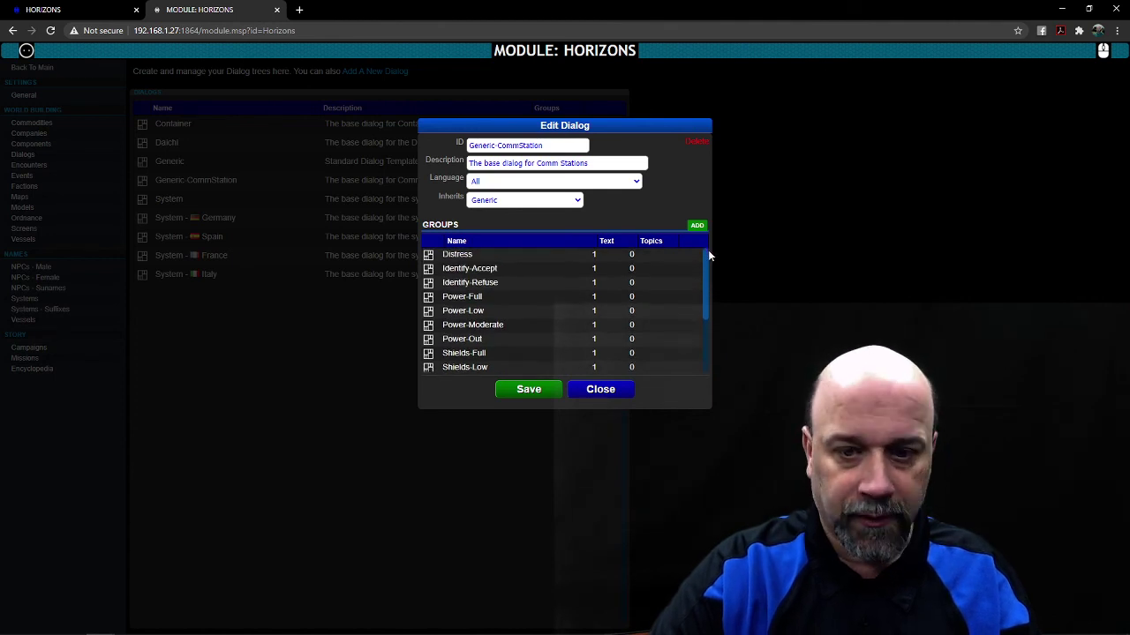
{"action": "left_click", "coordinate": [529, 257]}
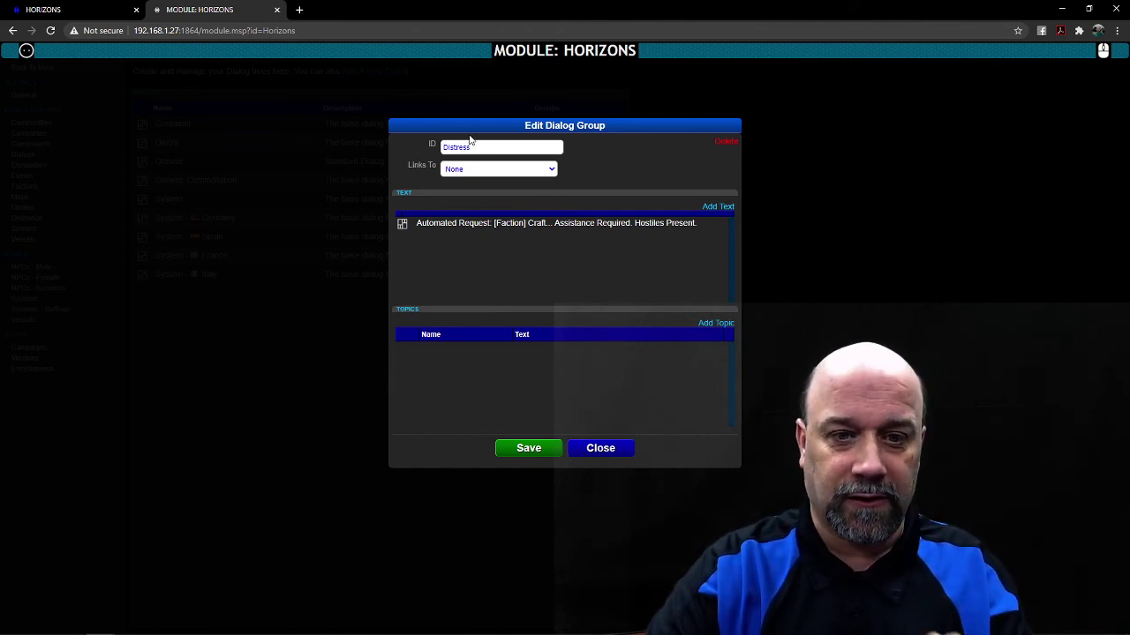
{"action": "left_click_drag", "start_coordinate": [482, 147], "coordinate": [411, 144]}
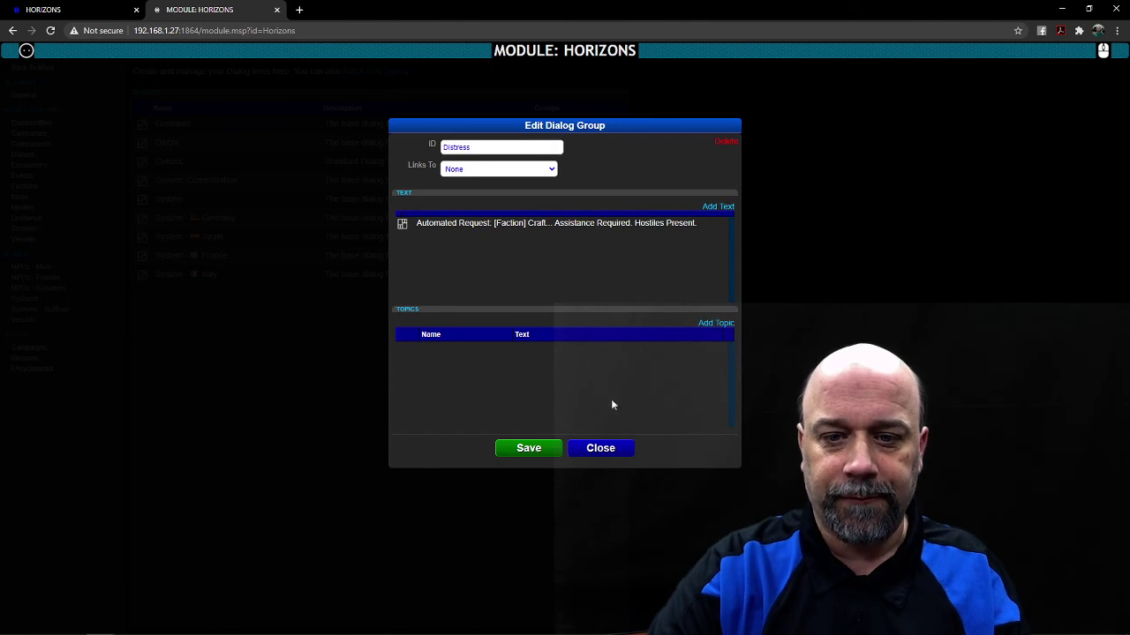
{"action": "left_click", "coordinate": [597, 454]}
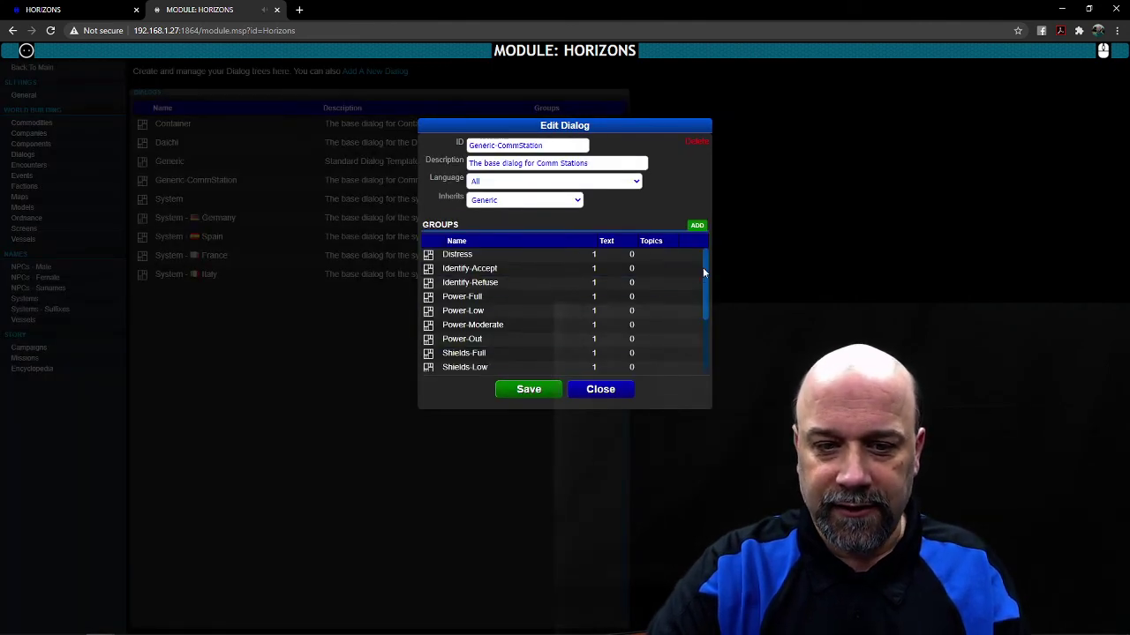
{"action": "mouse_move", "coordinate": [703, 267]}
{"action": "left_mouse_down"}
{"action": "mouse_move", "coordinate": [711, 335]}
{"action": "mouse_move", "coordinate": [707, 254]}
{"action": "left_mouse_up"}
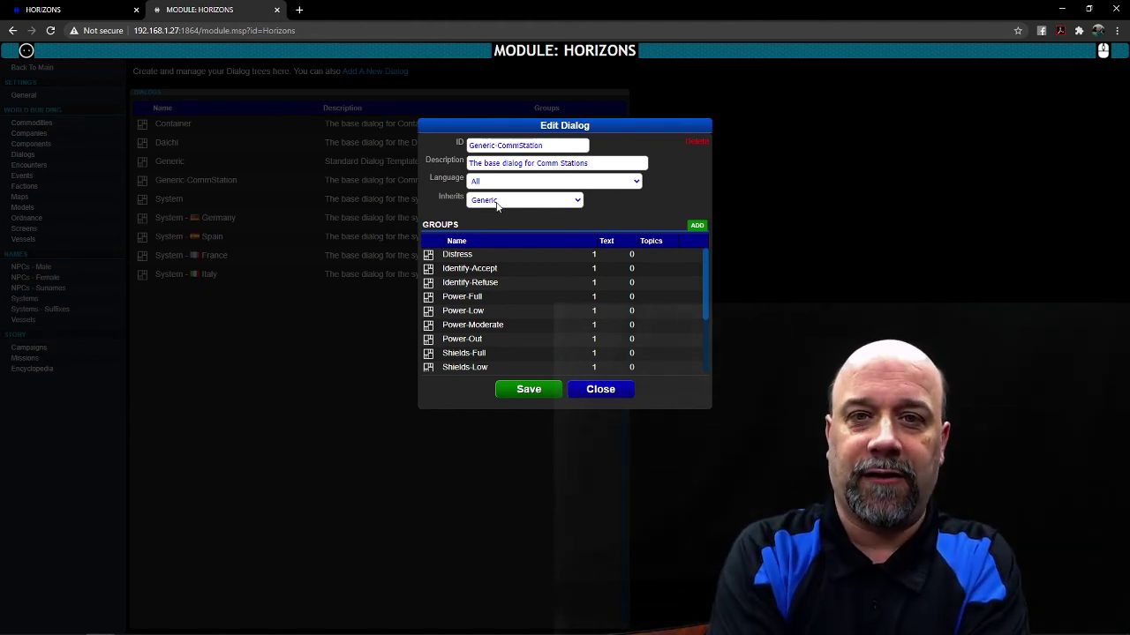
{"action": "left_click", "coordinate": [600, 389]}
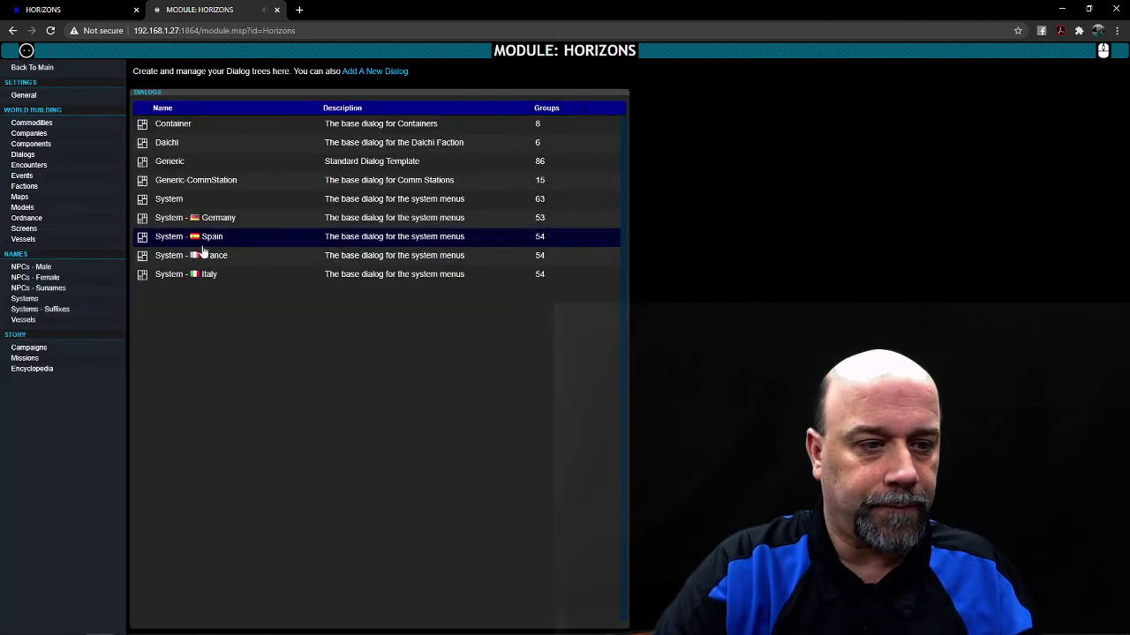
Open the System dialog, view its available language options, and close it without saving
{"action": "left_click", "coordinate": [231, 208]}
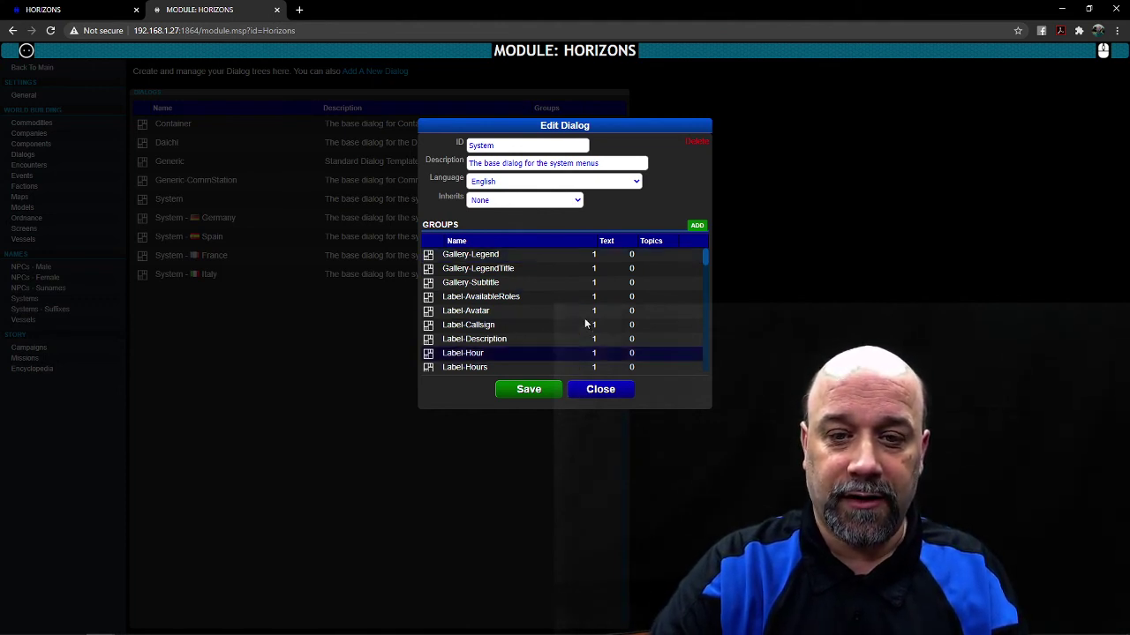
{"action": "left_click", "coordinate": [586, 186]}
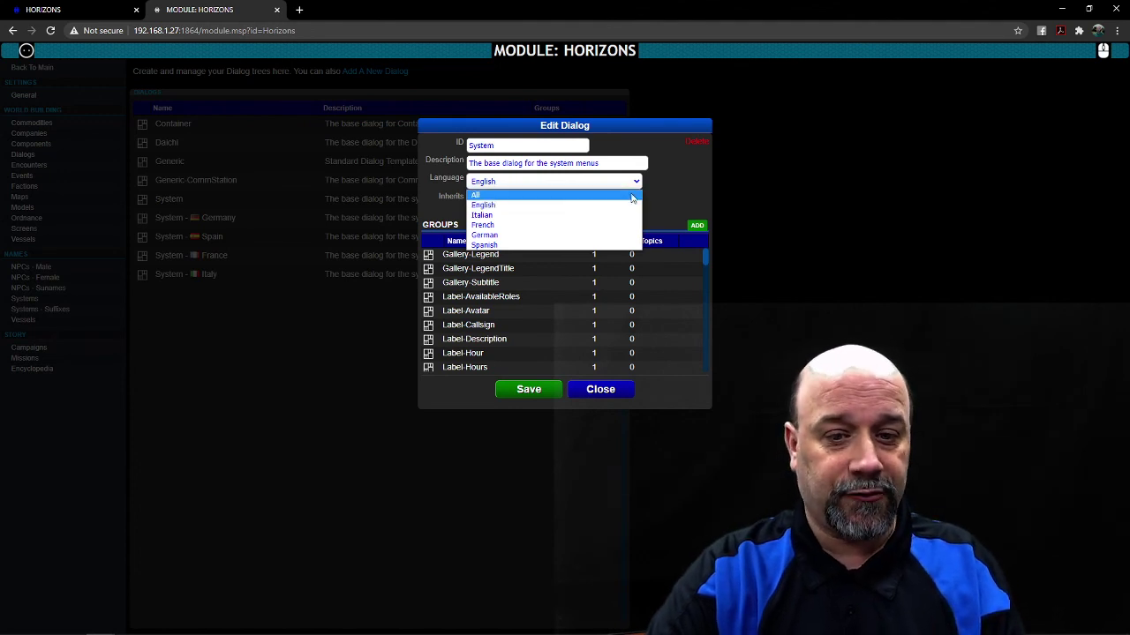
{"action": "left_click", "coordinate": [674, 204]}
{"action": "left_click", "coordinate": [609, 392]}
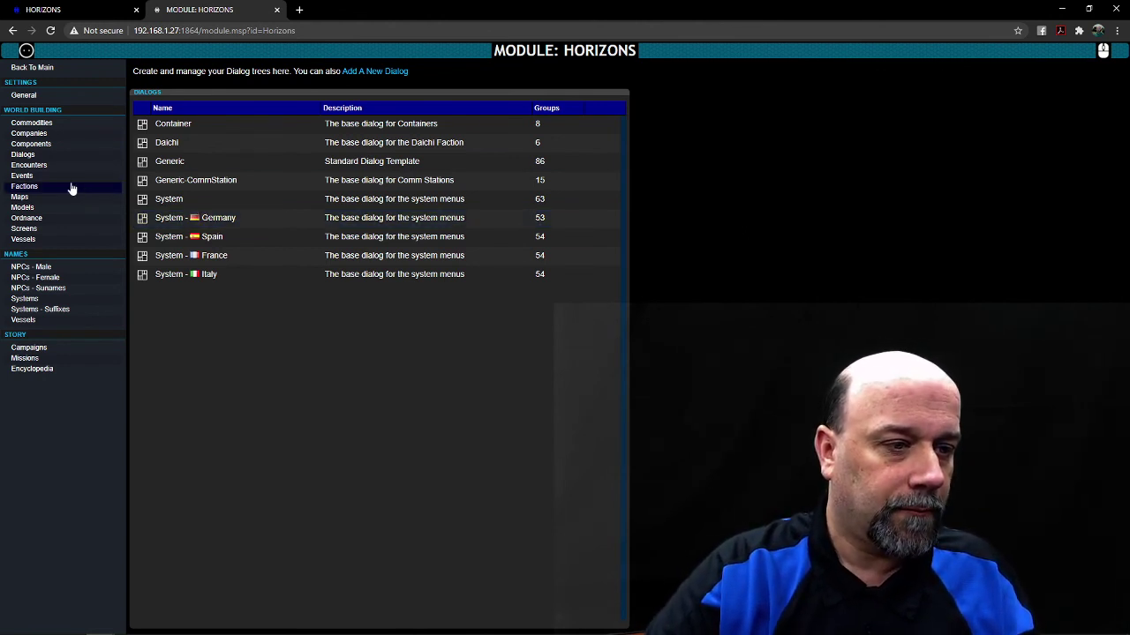
Show the module's encounters, open Alliance Encounters and review its location and chance settings
{"action": "left_click", "coordinate": [35, 165]}
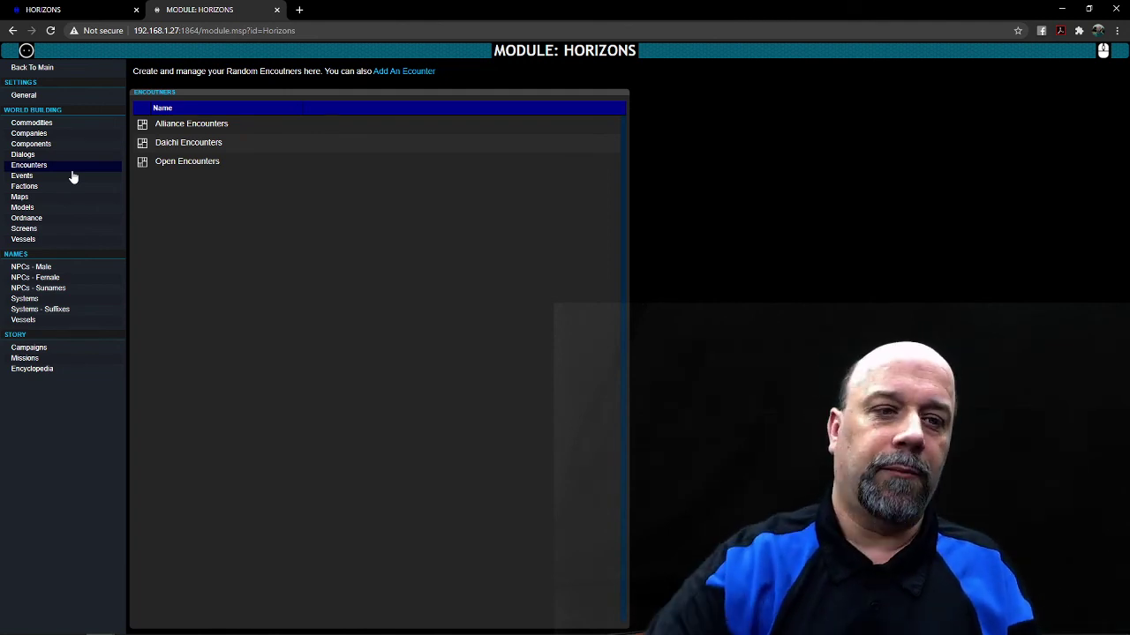
{"action": "left_click", "coordinate": [212, 129]}
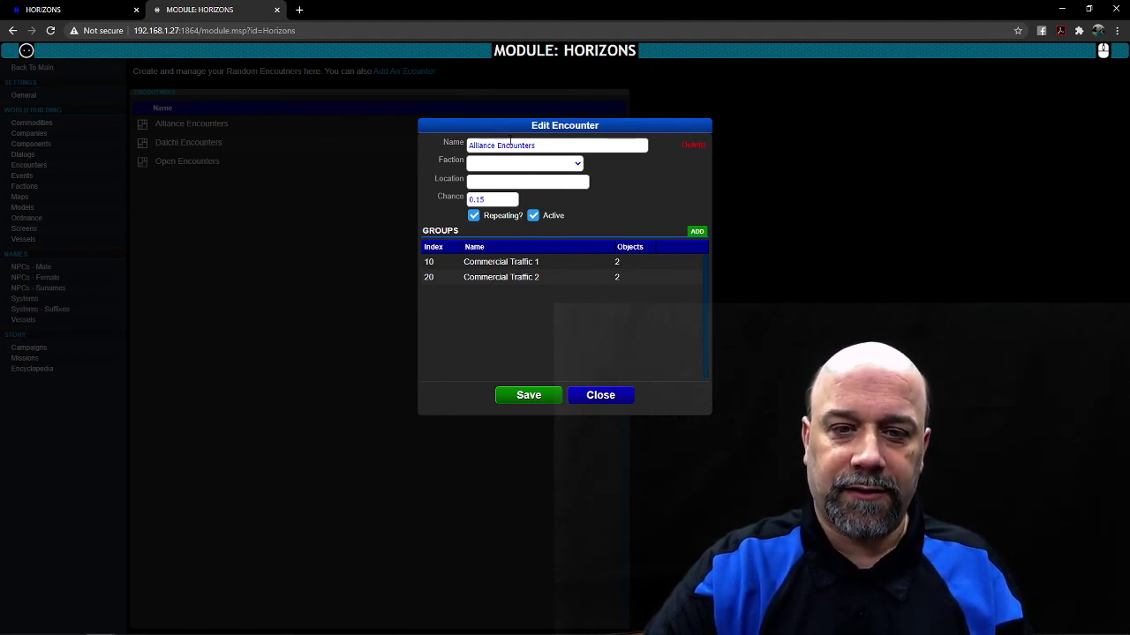
{"action": "left_click", "coordinate": [494, 182]}
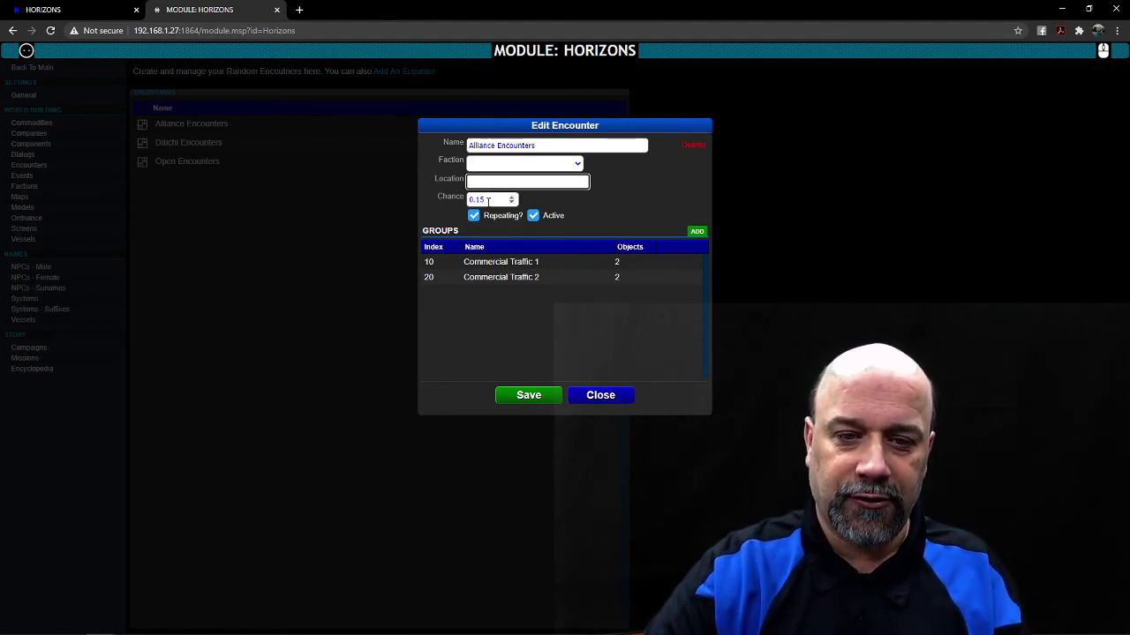
{"action": "double_click", "coordinate": [493, 201]}
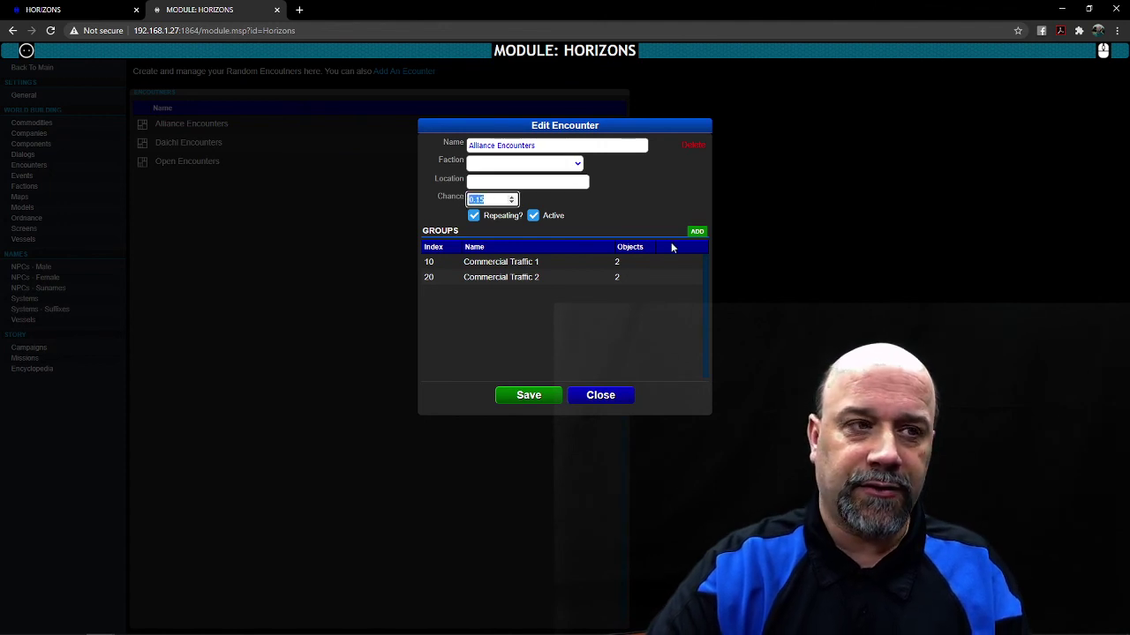
{"action": "left_click", "coordinate": [628, 215]}
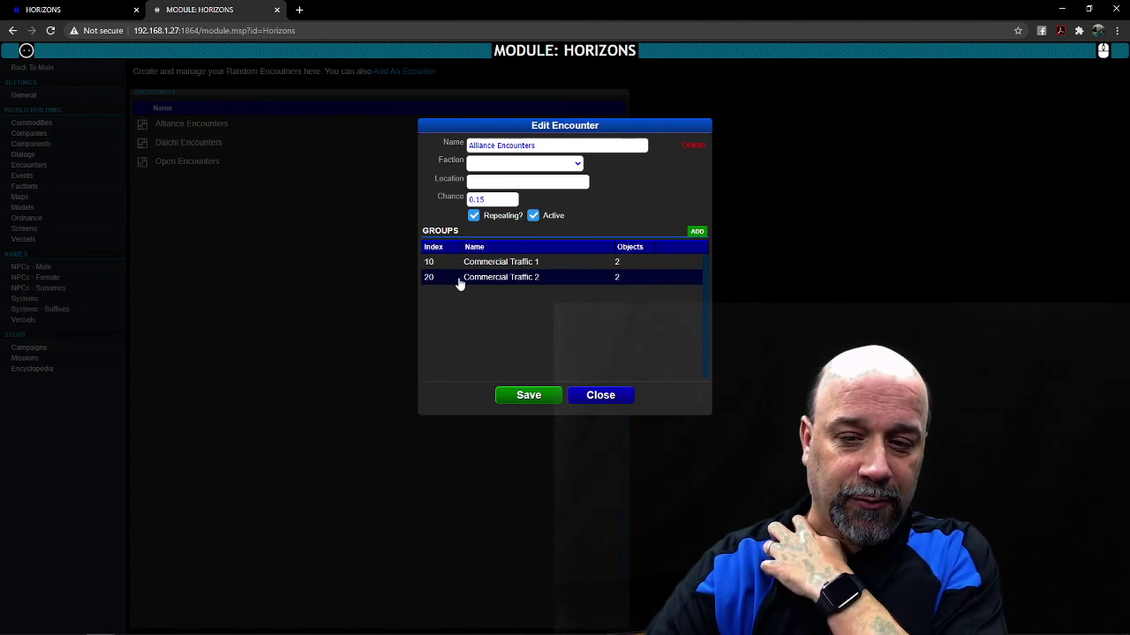
View the Commercial Traffic 1 group of Alliance Encounters, and close the group and encounter without saving
{"action": "left_click", "coordinate": [531, 263]}
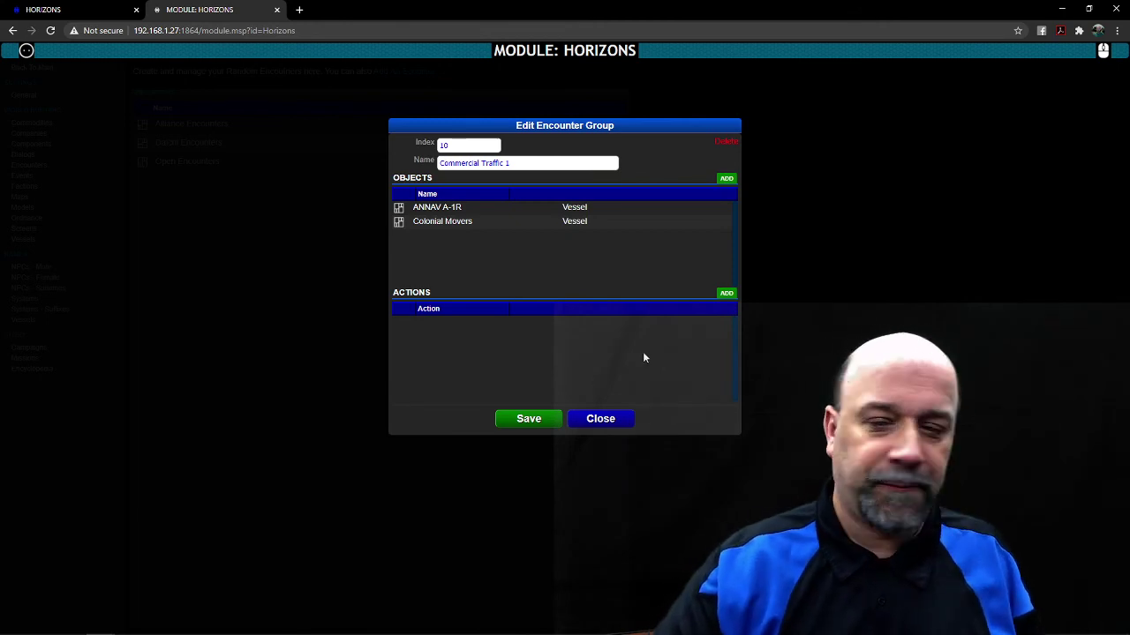
{"action": "left_click", "coordinate": [594, 420]}
{"action": "left_click", "coordinate": [598, 396]}
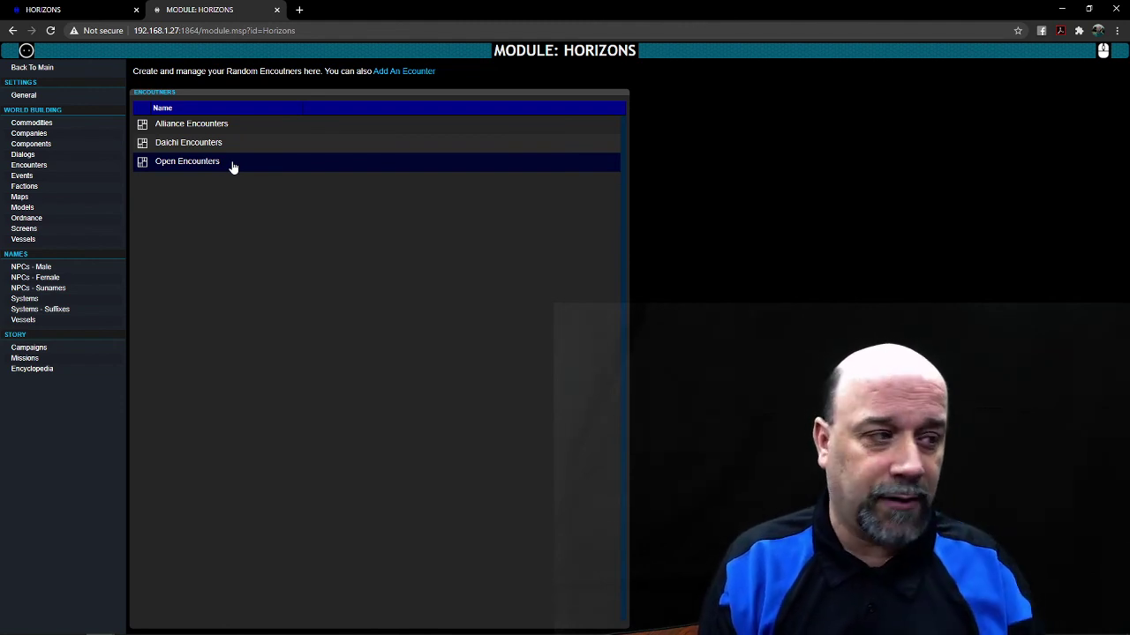
View the module's events, factions and maps lists, reloading the page to check the factions again
{"action": "left_click", "coordinate": [67, 178]}
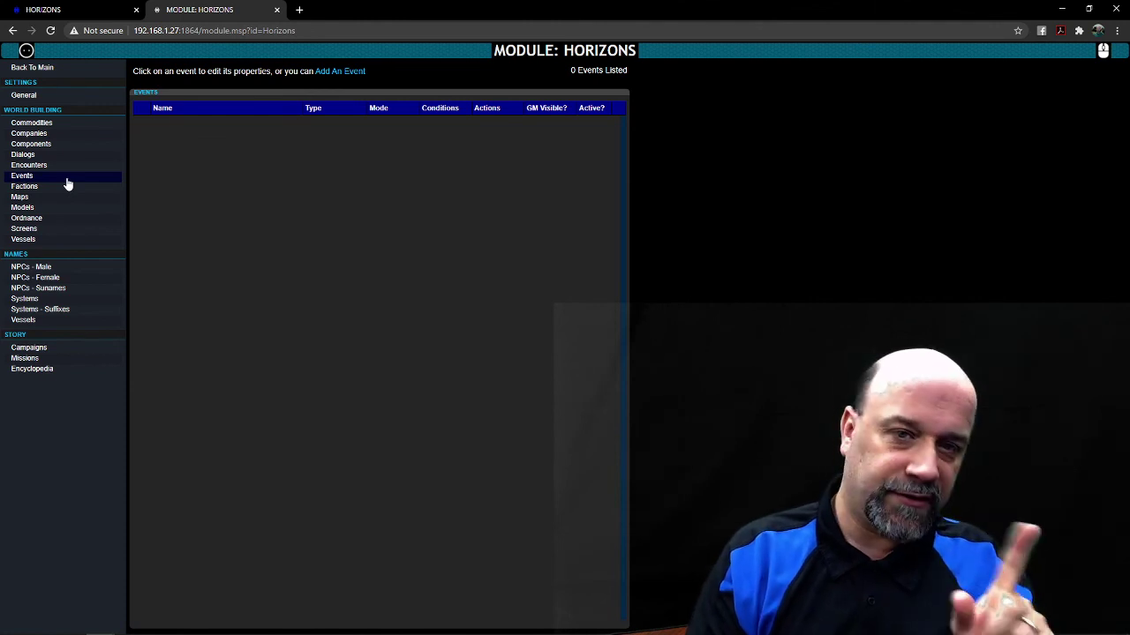
{"action": "left_click", "coordinate": [59, 188]}
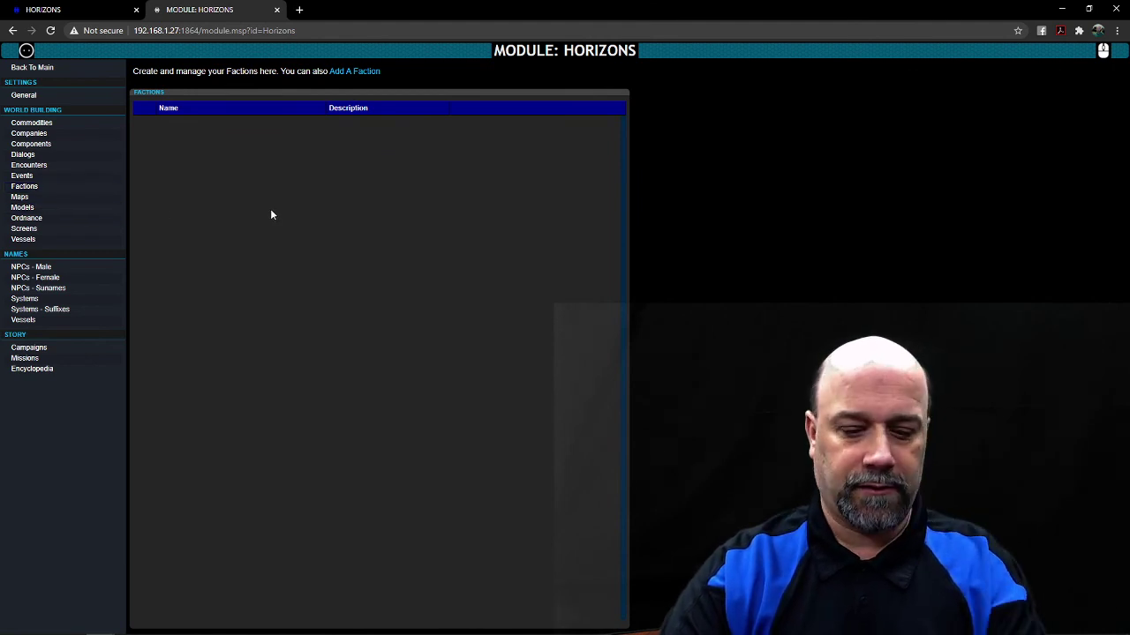
{"action": "key", "text": "F5"}
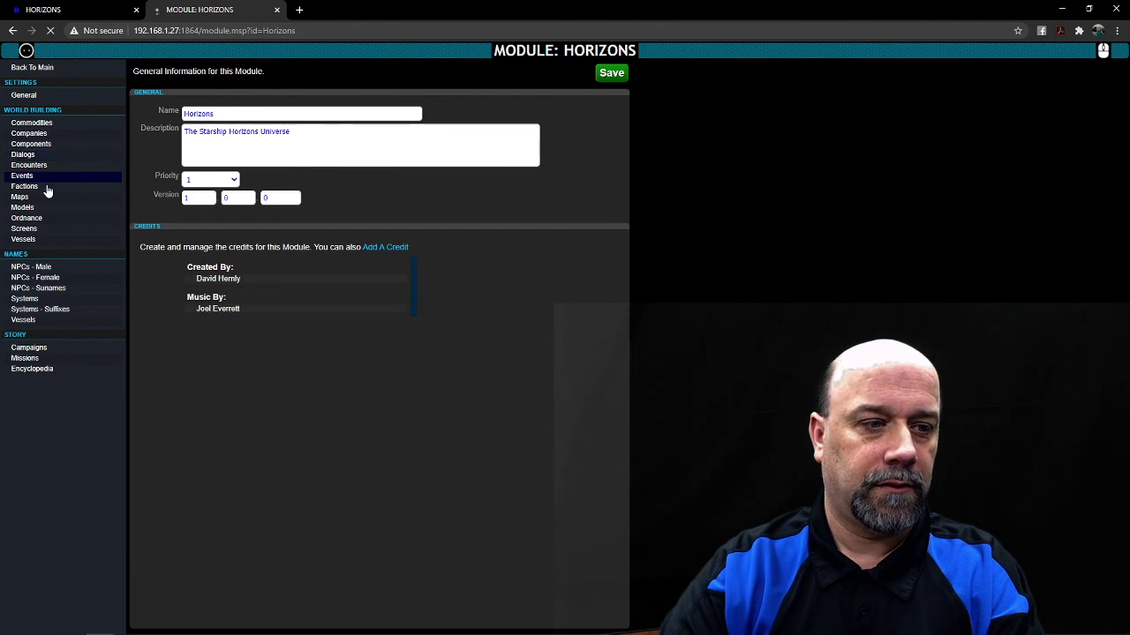
{"action": "left_click", "coordinate": [46, 187]}
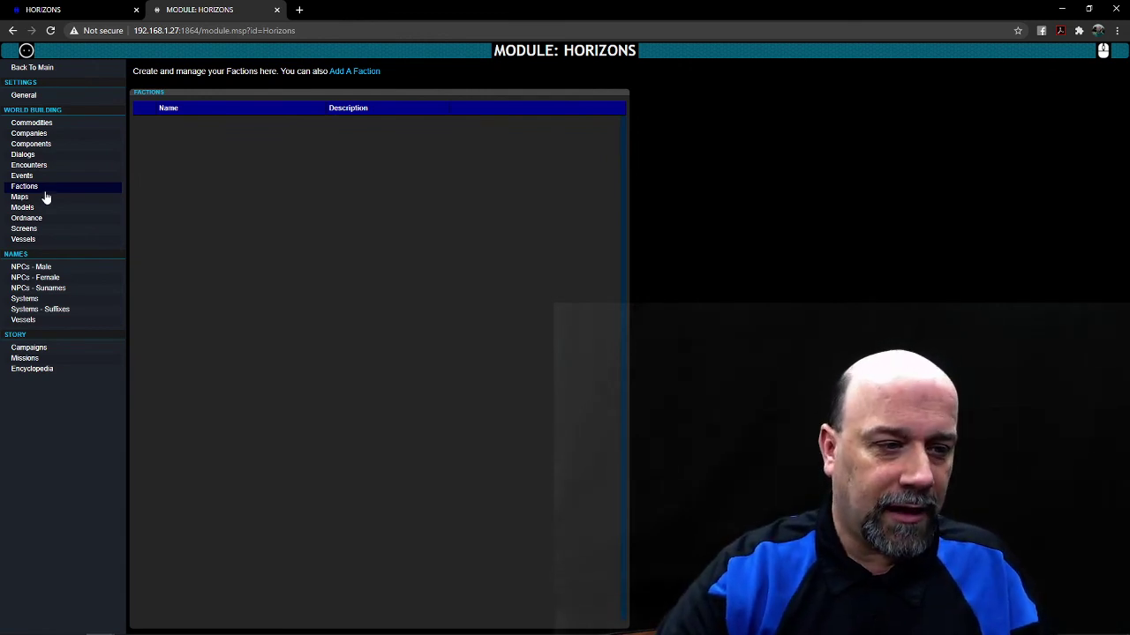
{"action": "left_click", "coordinate": [46, 203]}
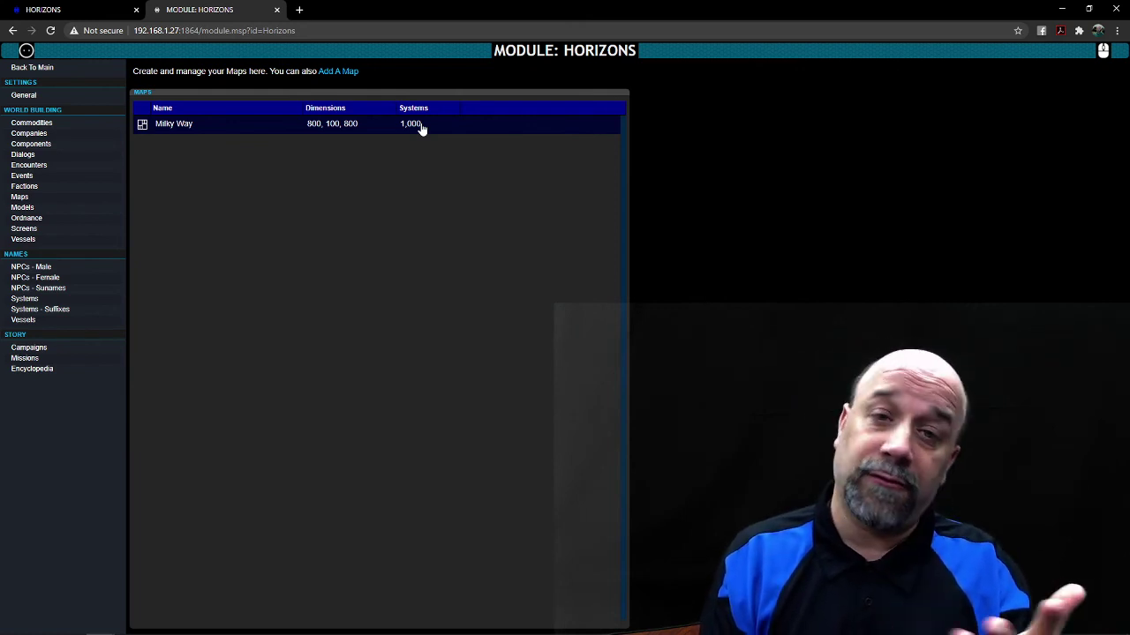
Show the module's models, open the Hyperion model and review its name and shader options
{"action": "left_click", "coordinate": [56, 211]}
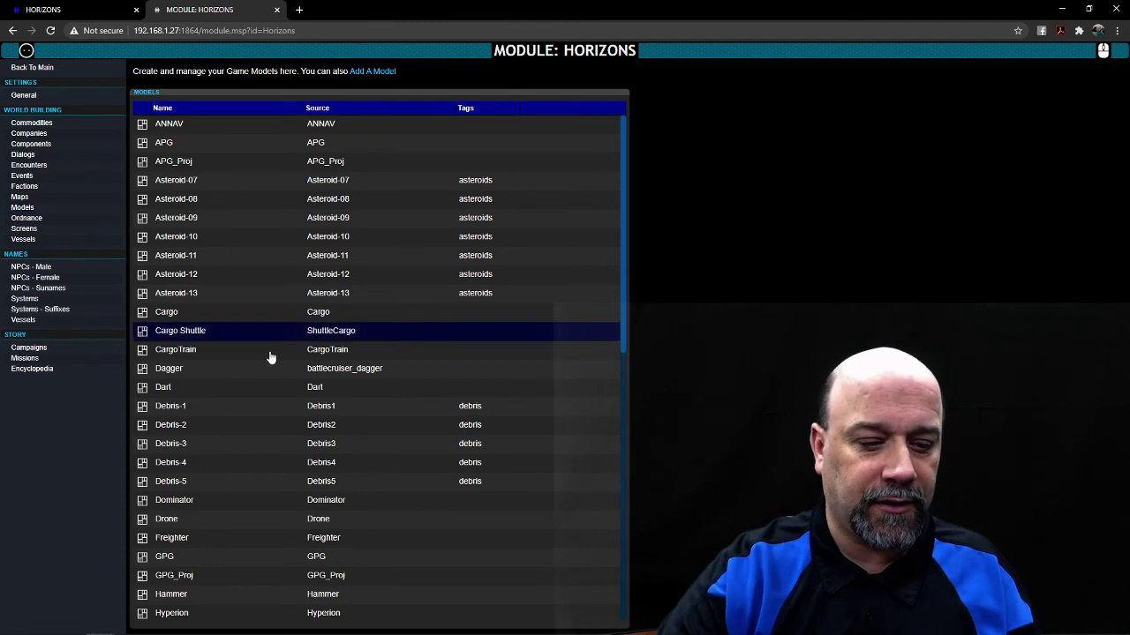
{"action": "scroll", "coordinate": [348, 448], "scroll_direction": "down", "scroll_amount": 3}
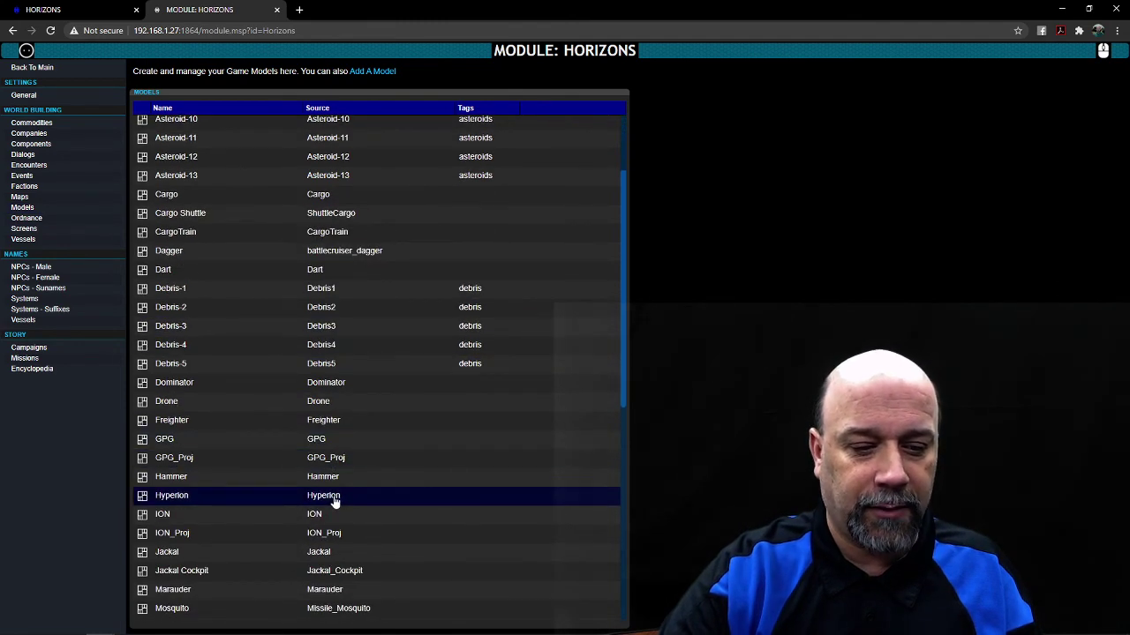
{"action": "left_click", "coordinate": [333, 499]}
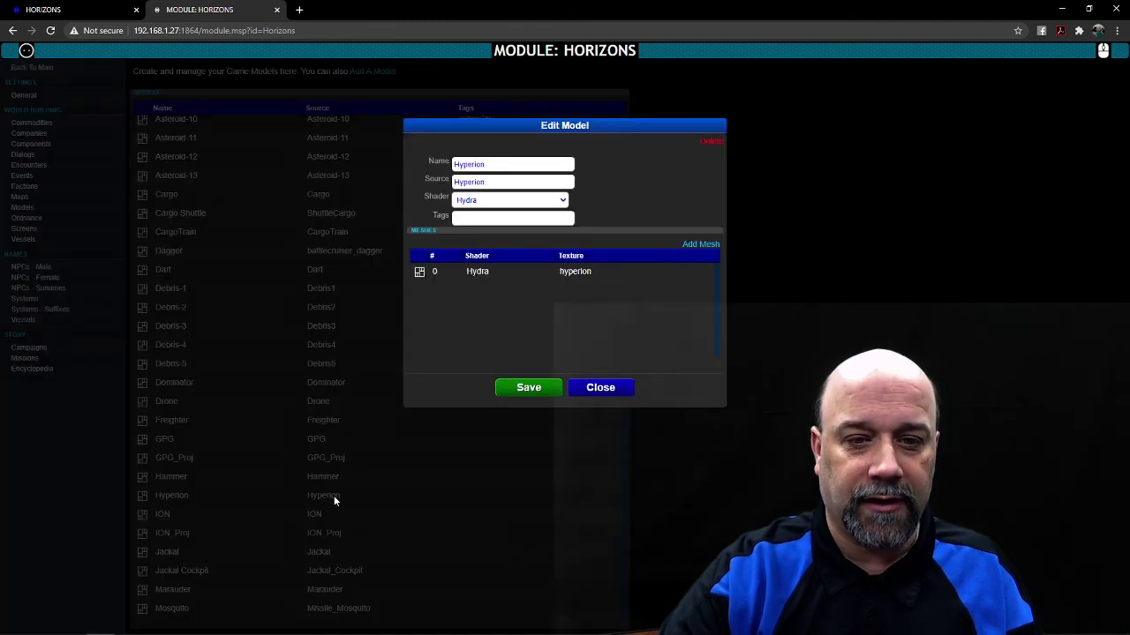
{"action": "left_click", "coordinate": [515, 164]}
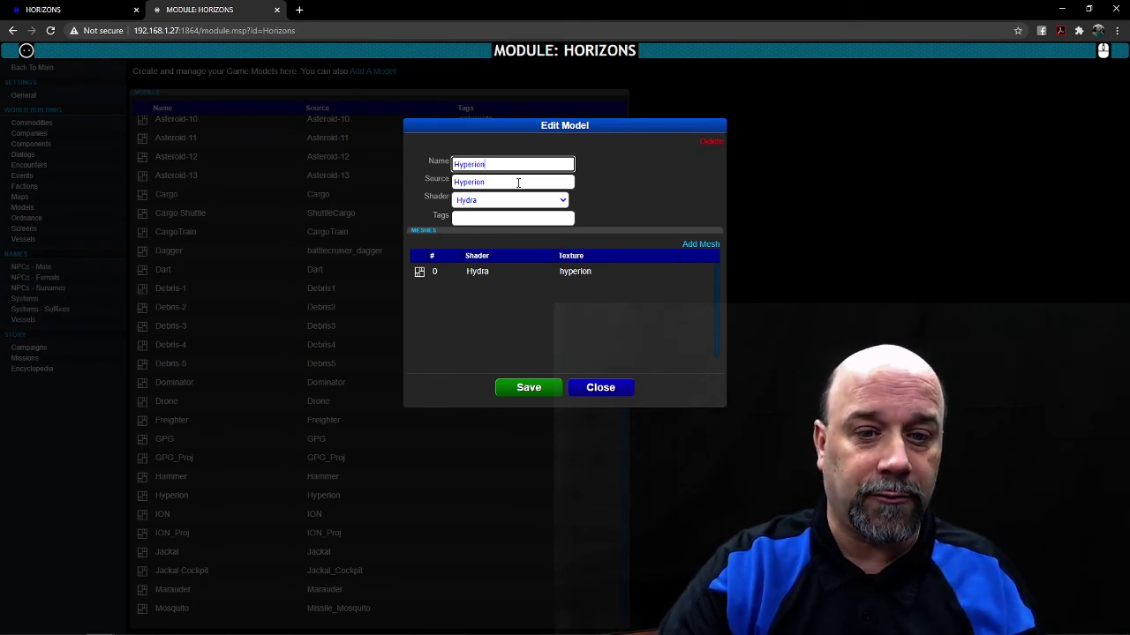
{"action": "left_click", "coordinate": [560, 200]}
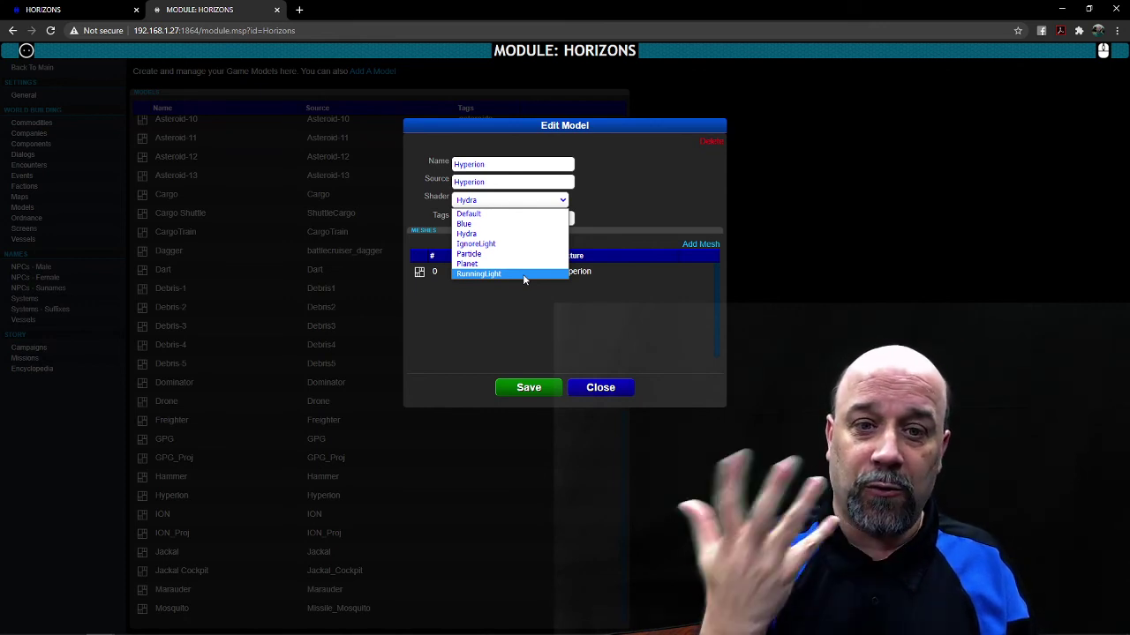
{"action": "left_click", "coordinate": [613, 201]}
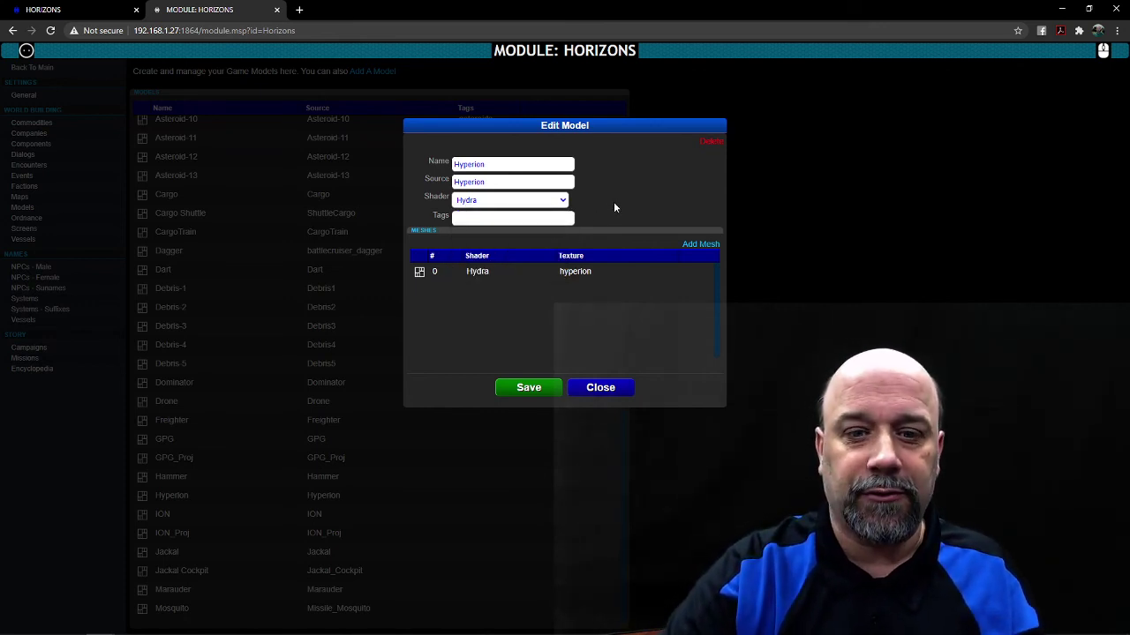
View the shader and texture of the Hyperion model's mesh, and close the mesh and model without saving
{"action": "left_click", "coordinate": [573, 275]}
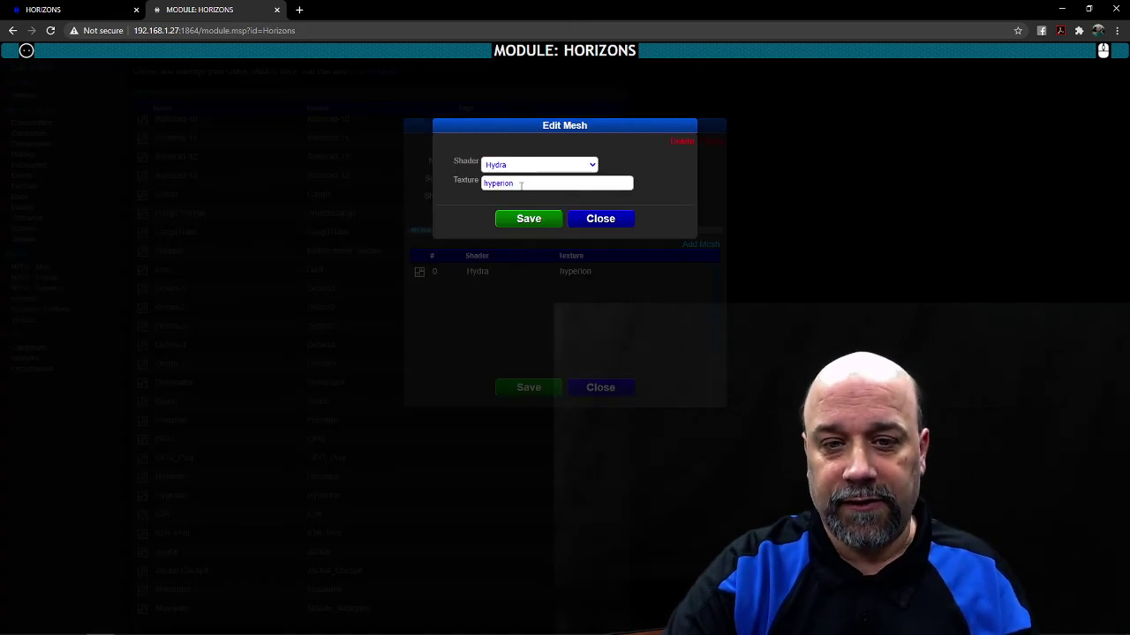
{"action": "left_click", "coordinate": [596, 227]}
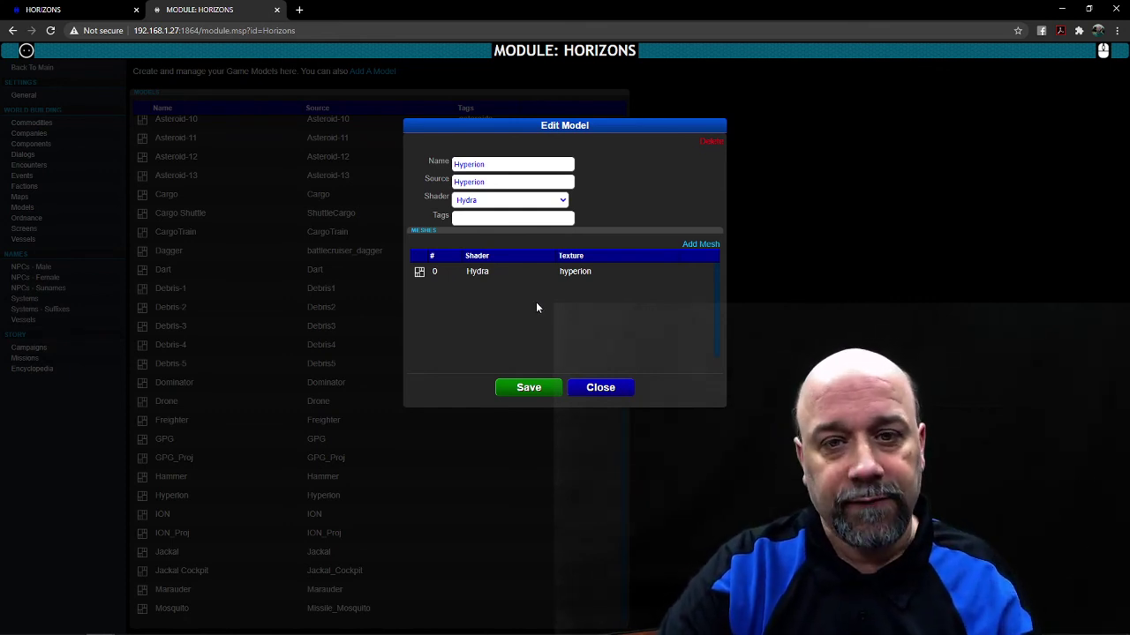
{"action": "left_click", "coordinate": [601, 389]}
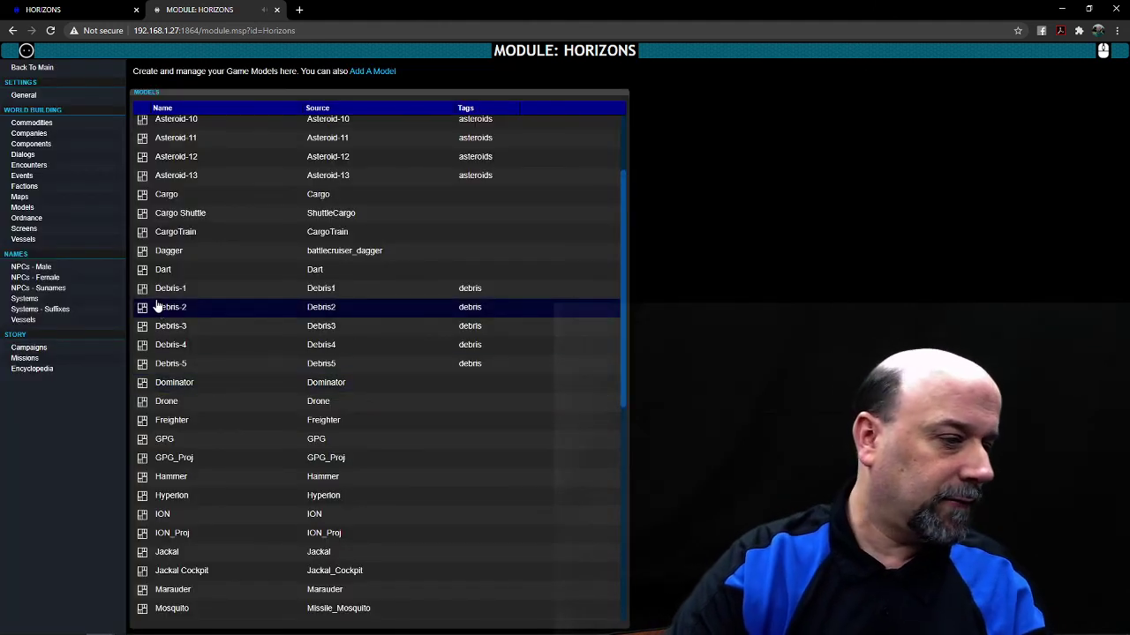
Show the module's ordnance, review the model and damage type options of Devastator [Very Evil], and close it without saving
{"action": "left_click", "coordinate": [51, 220]}
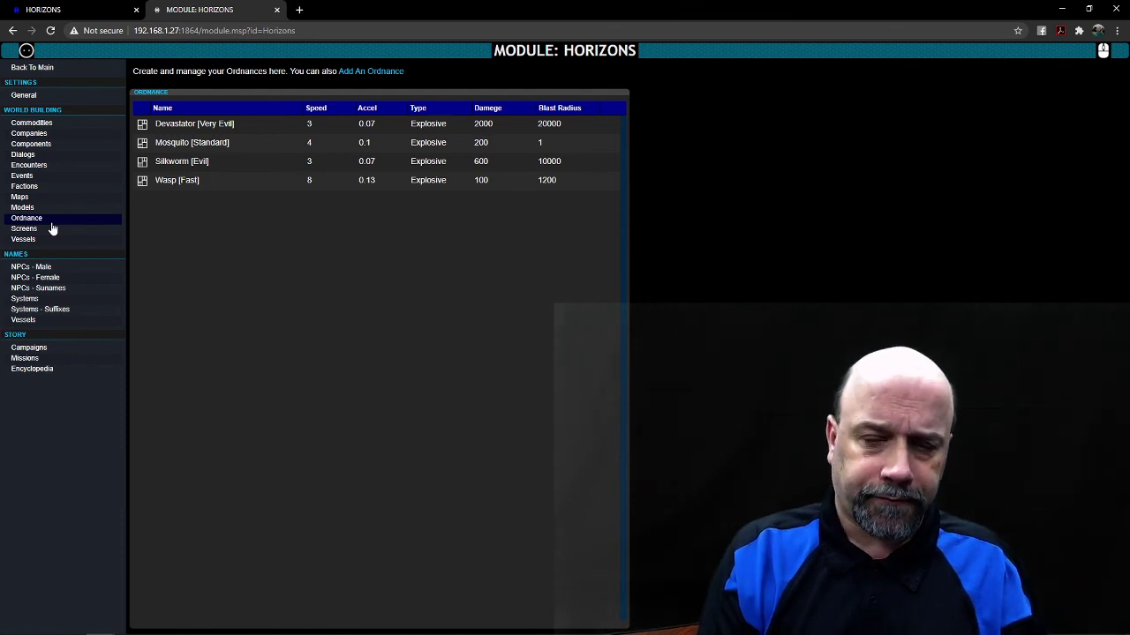
{"action": "left_click", "coordinate": [296, 126]}
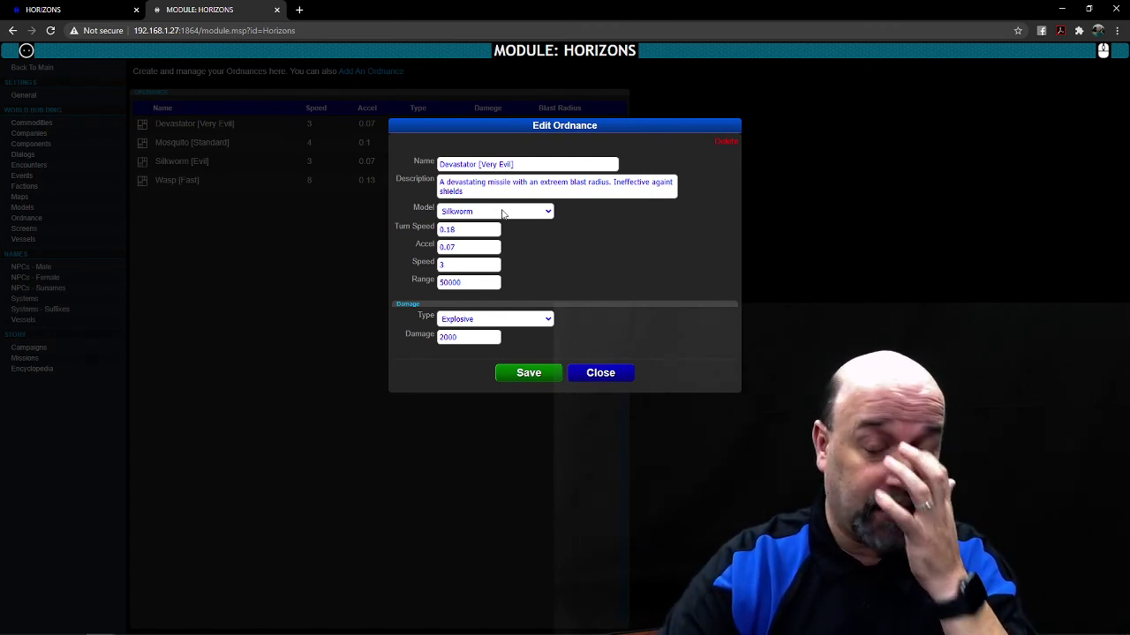
{"action": "left_click", "coordinate": [497, 215]}
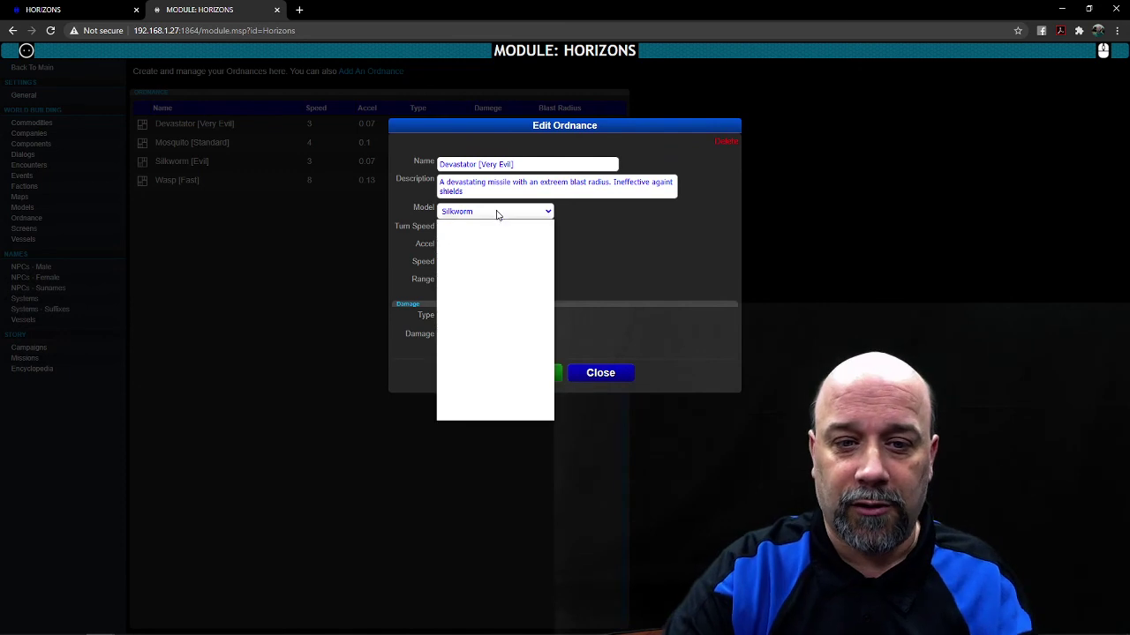
{"action": "left_click_drag", "start_coordinate": [550, 305], "coordinate": [551, 309]}
{"action": "left_click", "coordinate": [609, 262]}
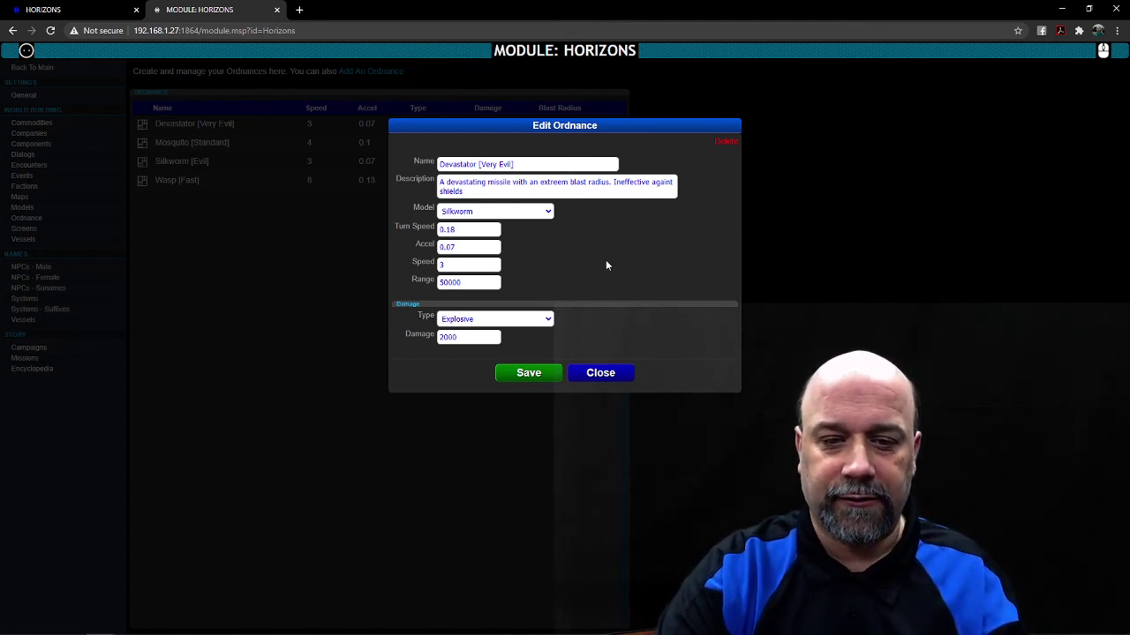
{"action": "left_click", "coordinate": [549, 319]}
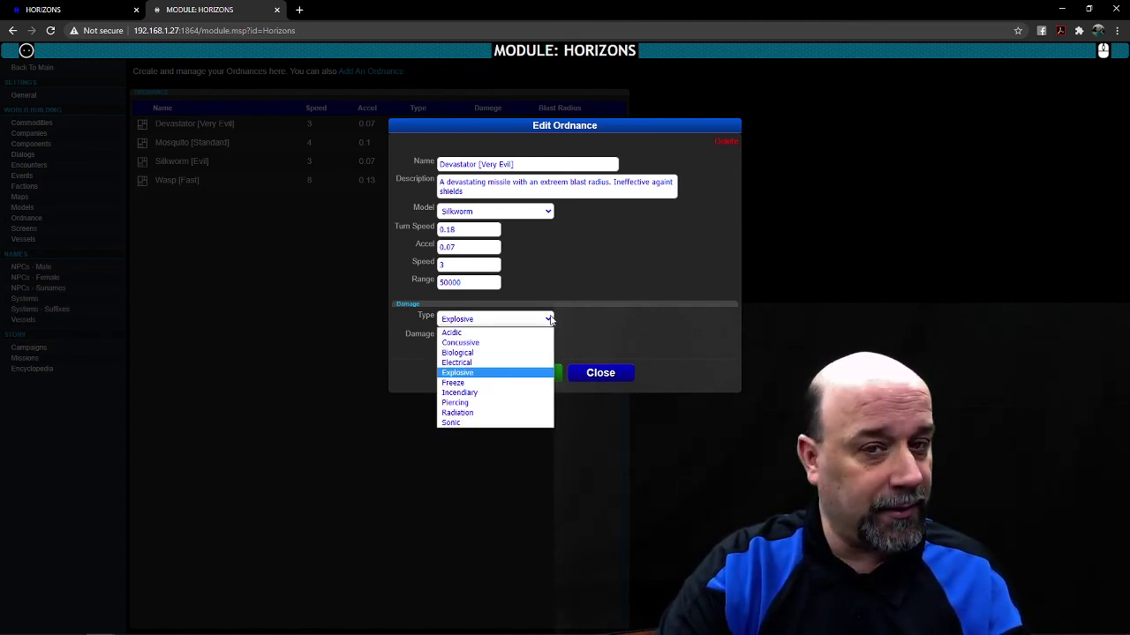
{"action": "left_click", "coordinate": [549, 318]}
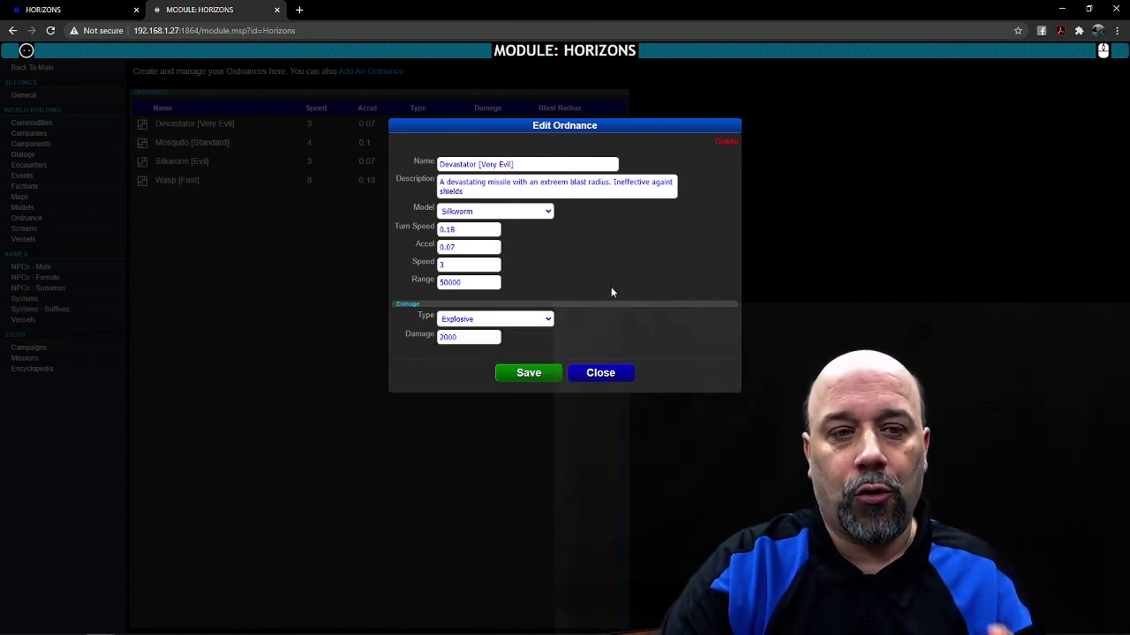
{"action": "left_click", "coordinate": [609, 373]}
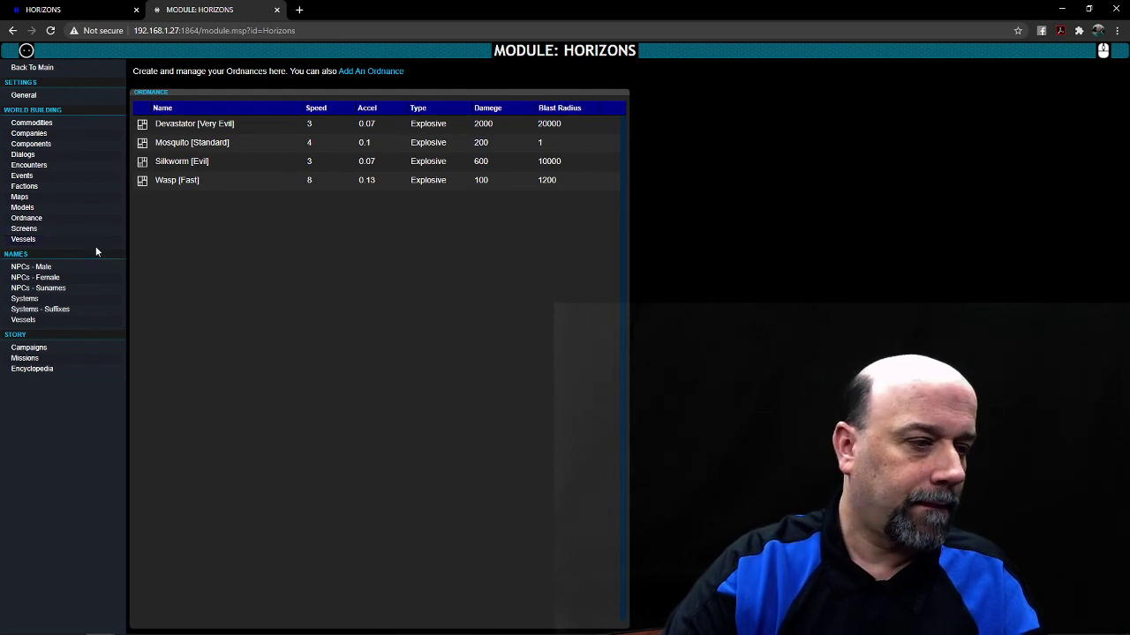
Show the module's custom screens, open the Flight screen and review its base, URL and source settings
{"action": "left_click", "coordinate": [72, 229]}
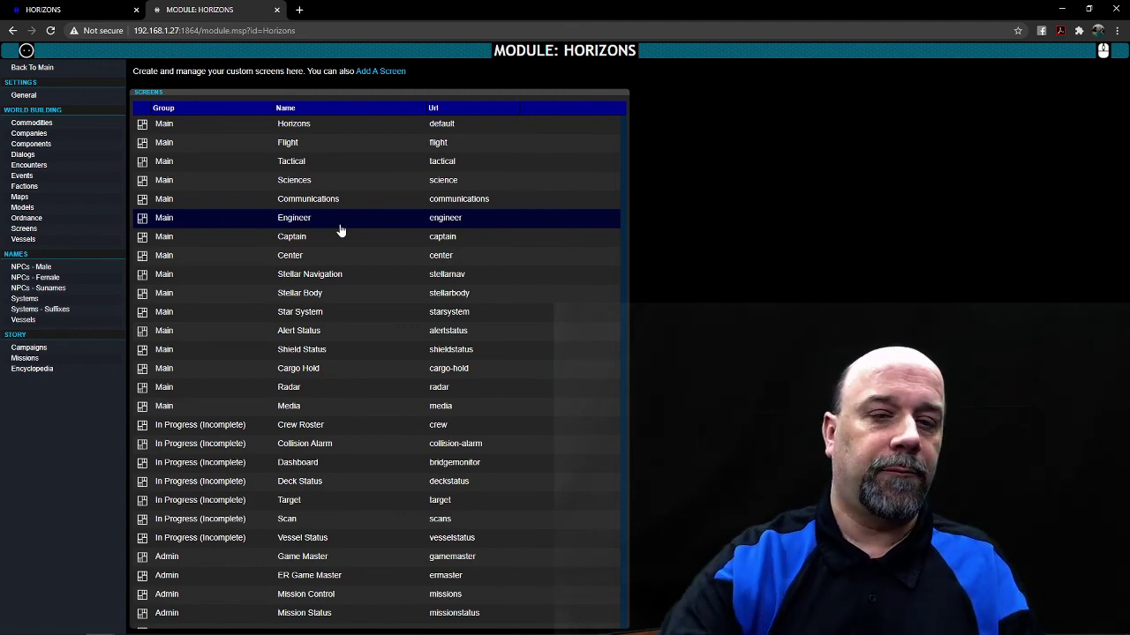
{"action": "left_click", "coordinate": [346, 145]}
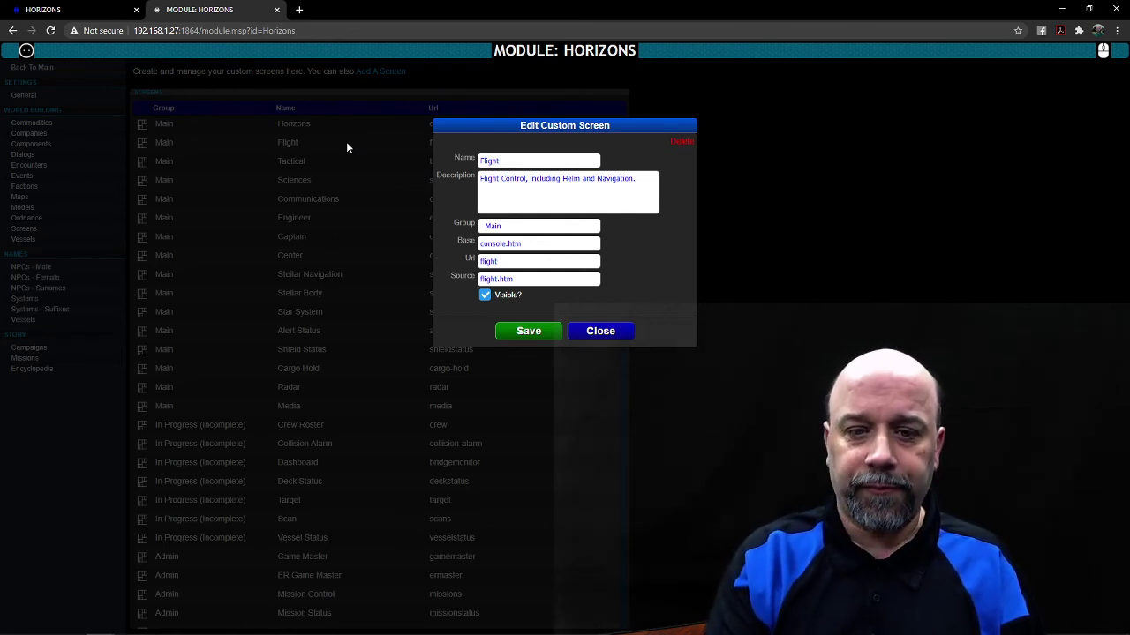
{"action": "double_click", "coordinate": [524, 244]}
{"action": "left_click", "coordinate": [535, 241]}
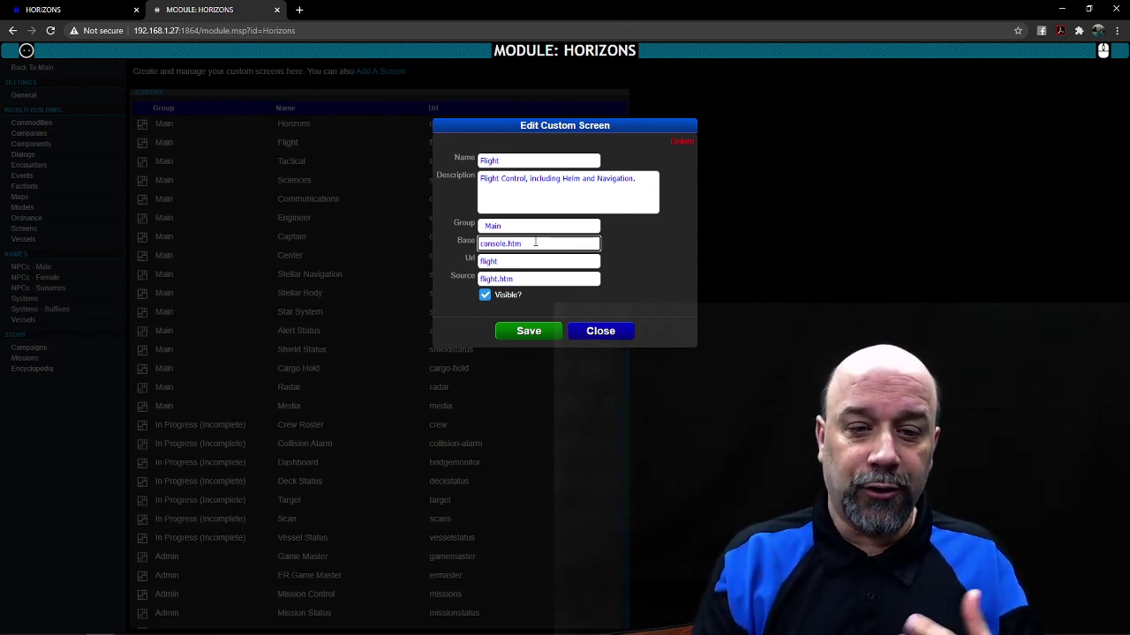
{"action": "left_click", "coordinate": [521, 278]}
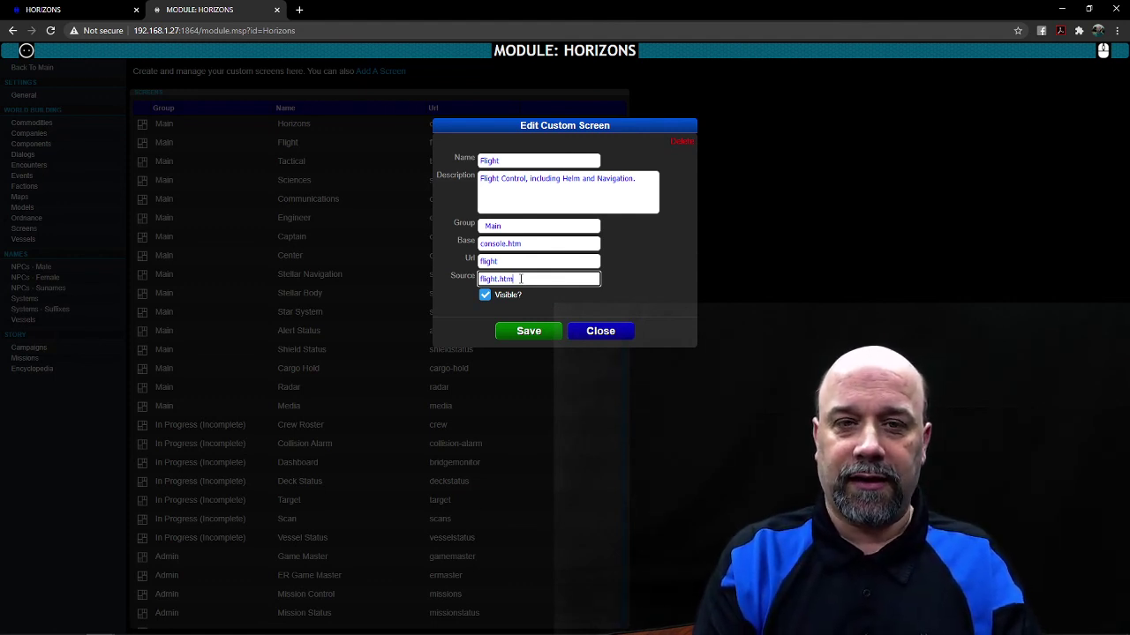
{"action": "double_click", "coordinate": [525, 246]}
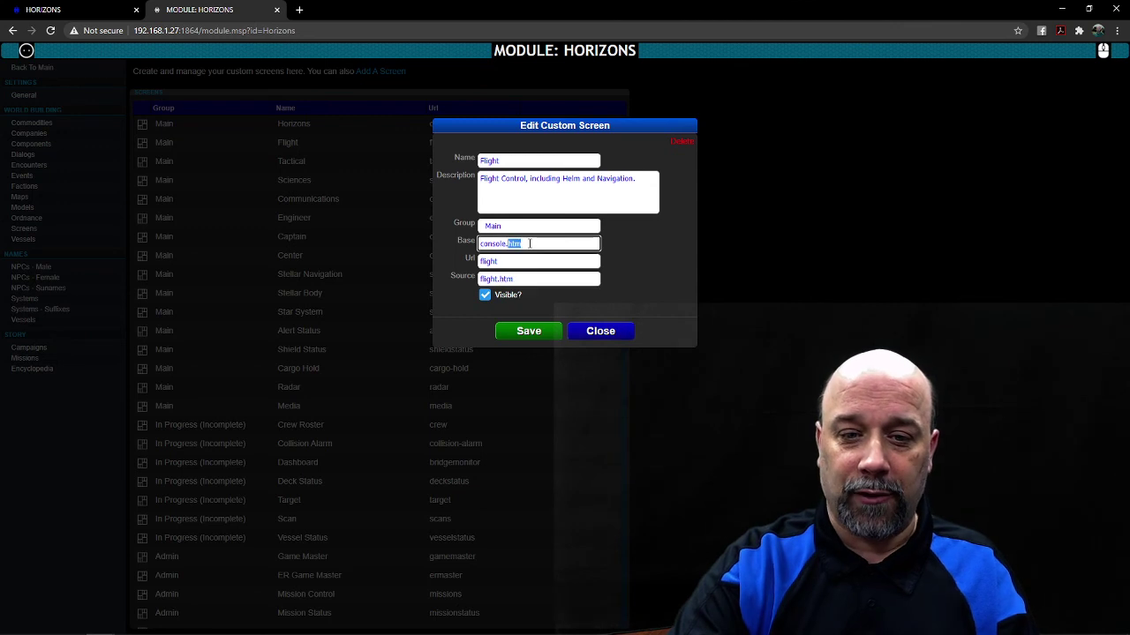
{"action": "left_click", "coordinate": [530, 246]}
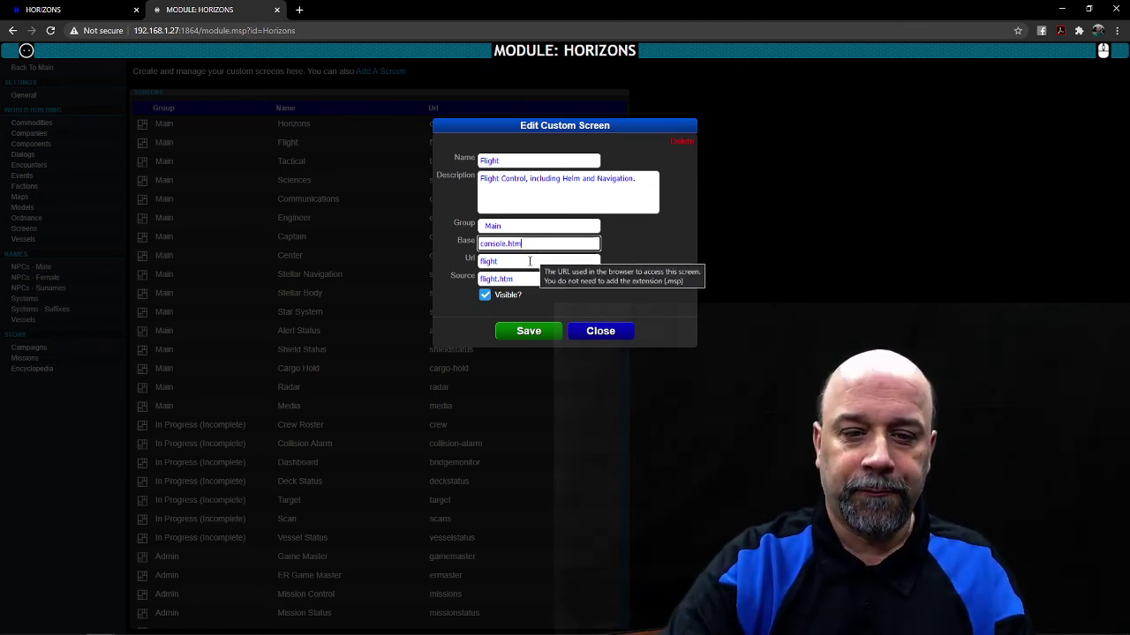
{"action": "left_click", "coordinate": [527, 279]}
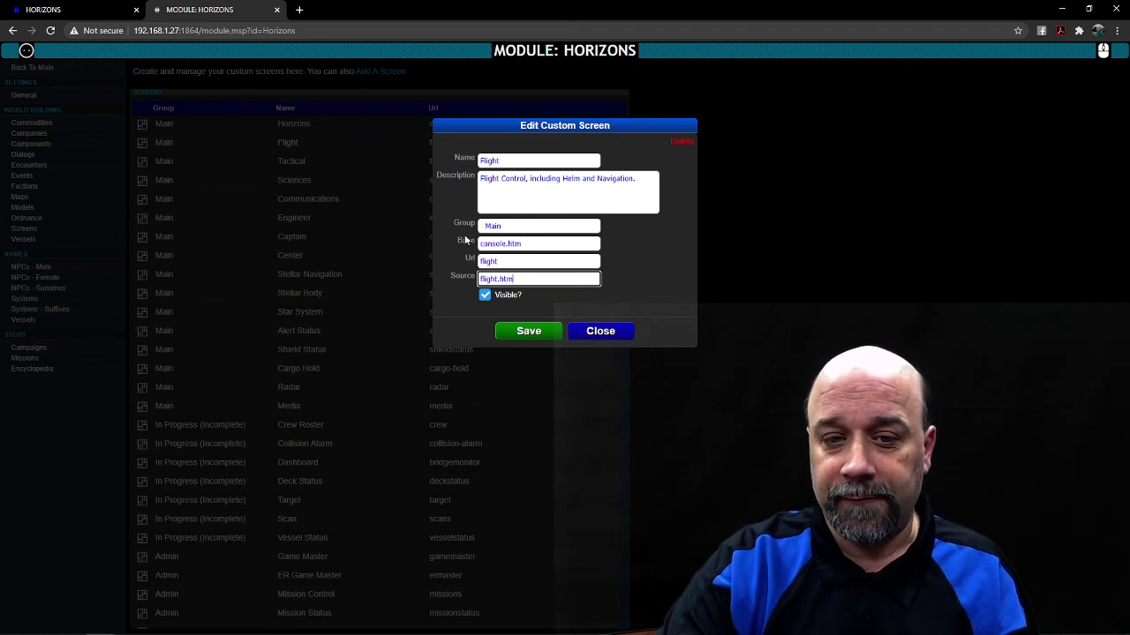
{"action": "left_click_drag", "start_coordinate": [532, 240], "coordinate": [478, 244]}
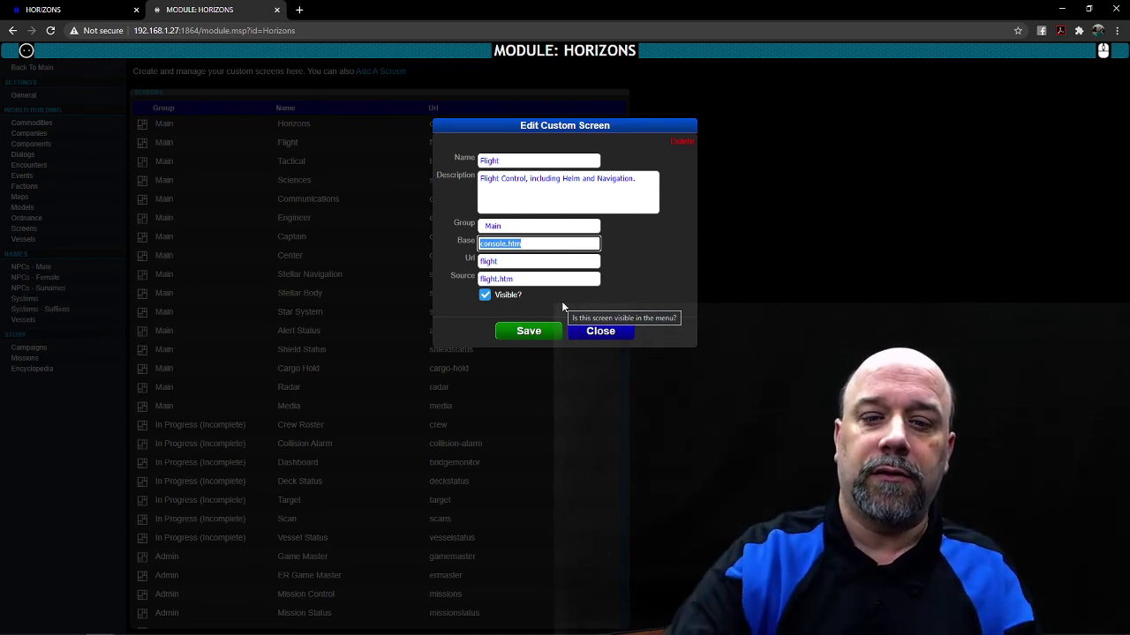
Close the Flight screen without saving, check the Station Selection page, and return to the Horizons module's screens list
{"action": "left_click", "coordinate": [554, 309]}
{"action": "left_click", "coordinate": [590, 333]}
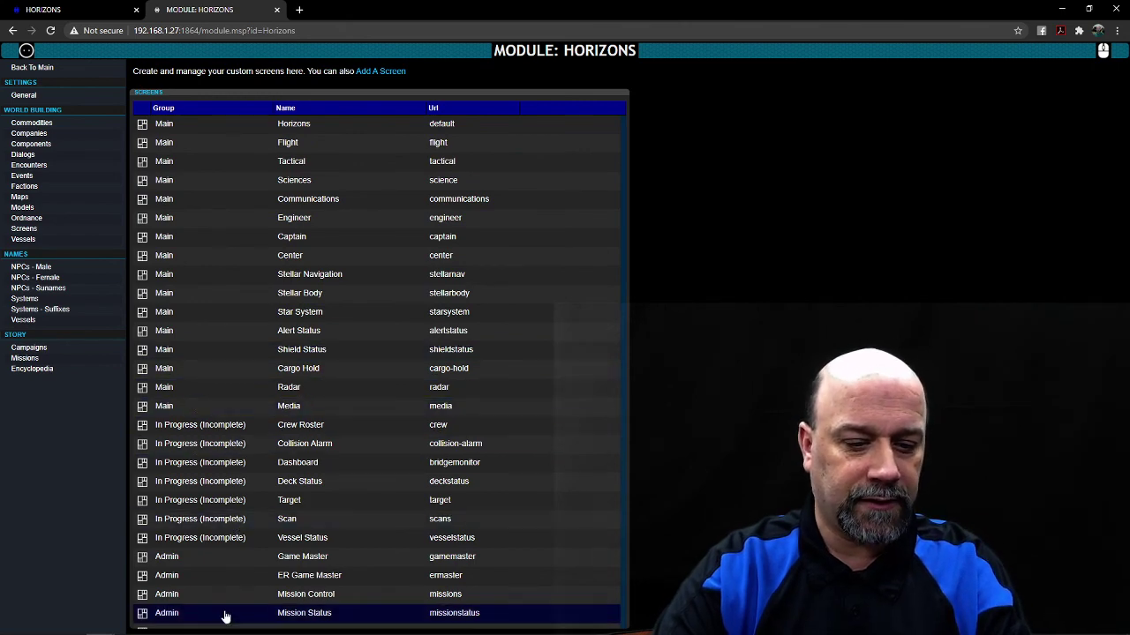
{"action": "left_click", "coordinate": [62, 10]}
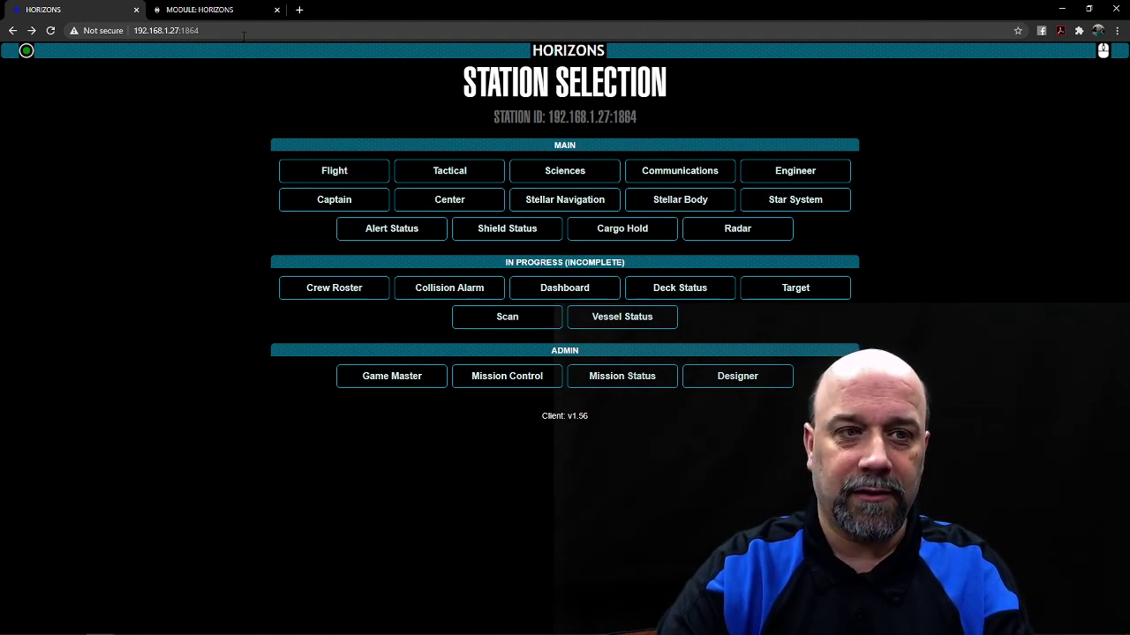
{"action": "left_click", "coordinate": [199, 9]}
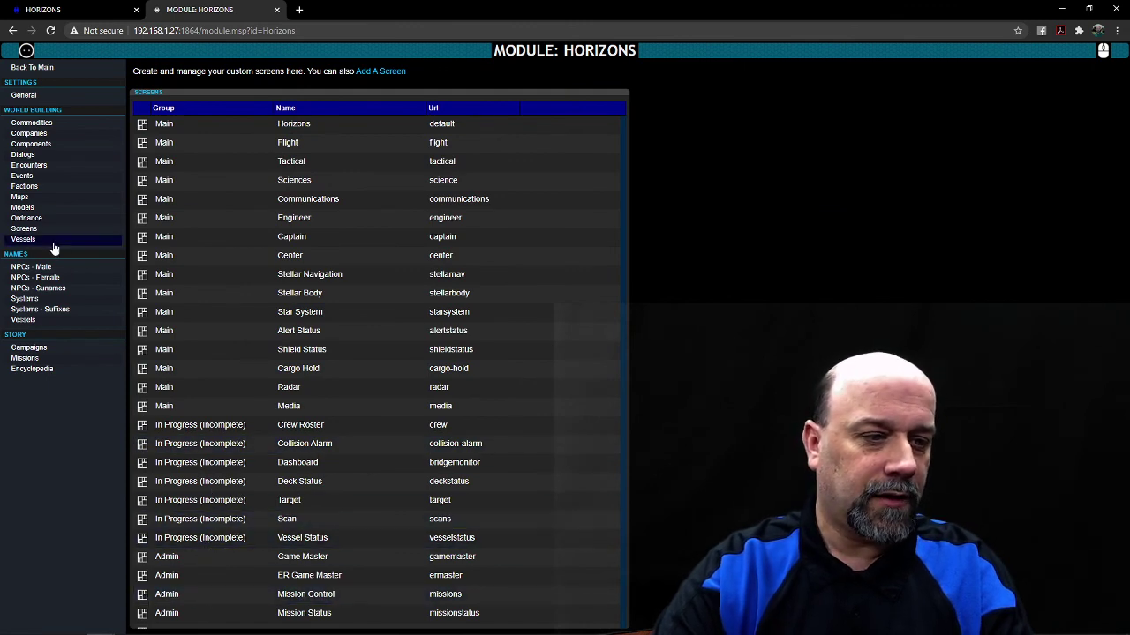
Show the module's vessel classes, open the Horizons class and view its general and NPC properties
{"action": "left_click", "coordinate": [24, 239]}
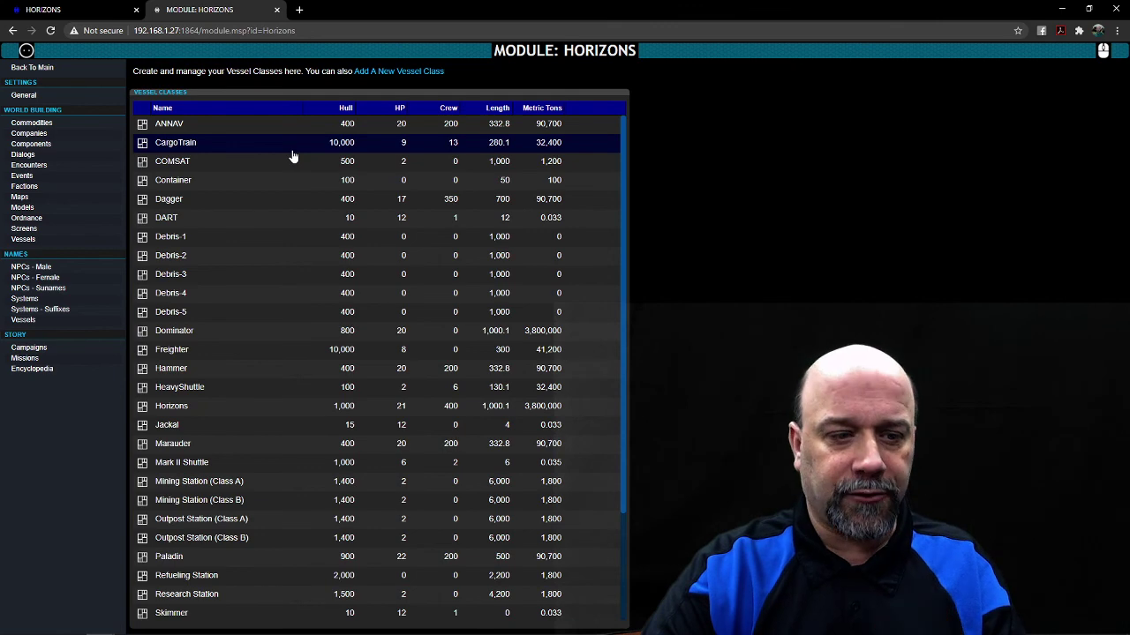
{"action": "left_click", "coordinate": [297, 411]}
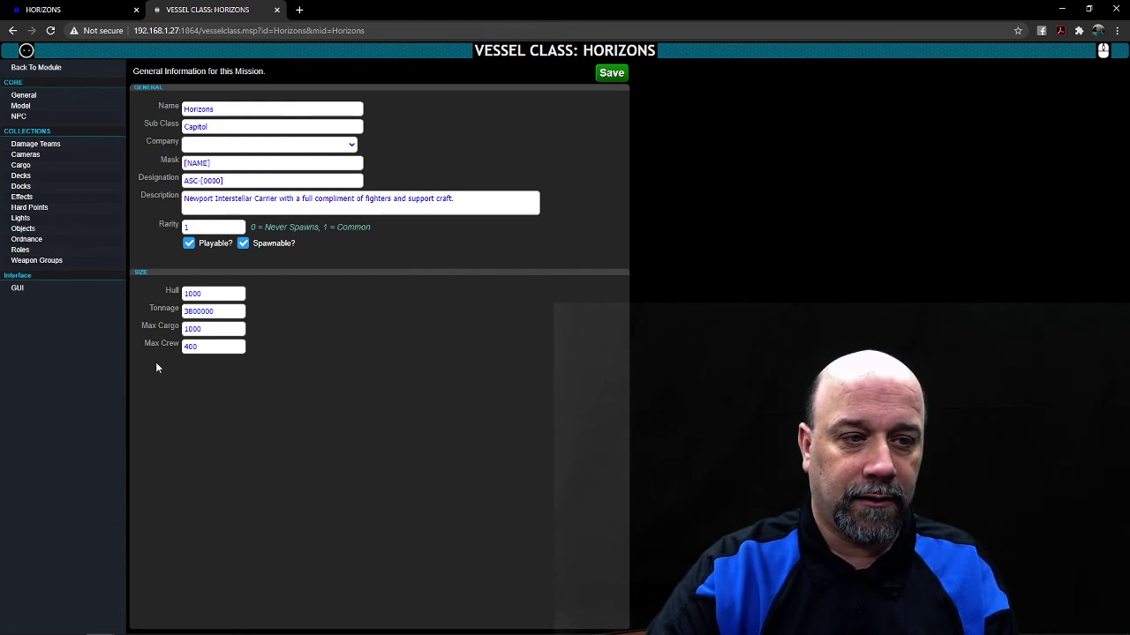
{"action": "left_click", "coordinate": [38, 115]}
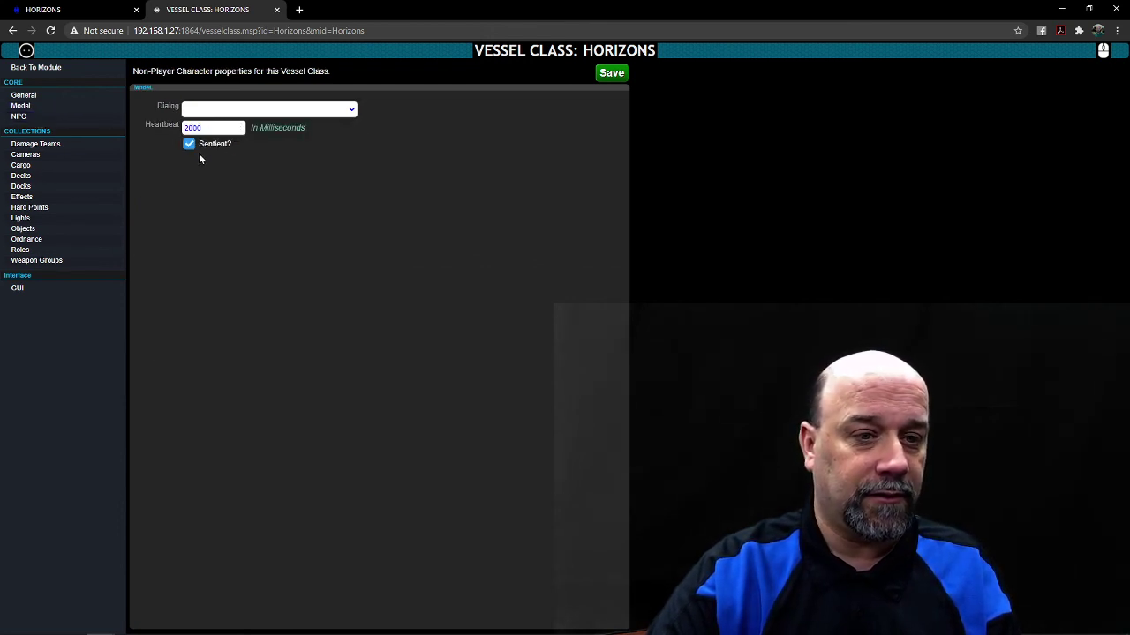
View the Horizons vessel class's damage teams, cameras, cargo, docks, effects and hard points
{"action": "left_click", "coordinate": [54, 147]}
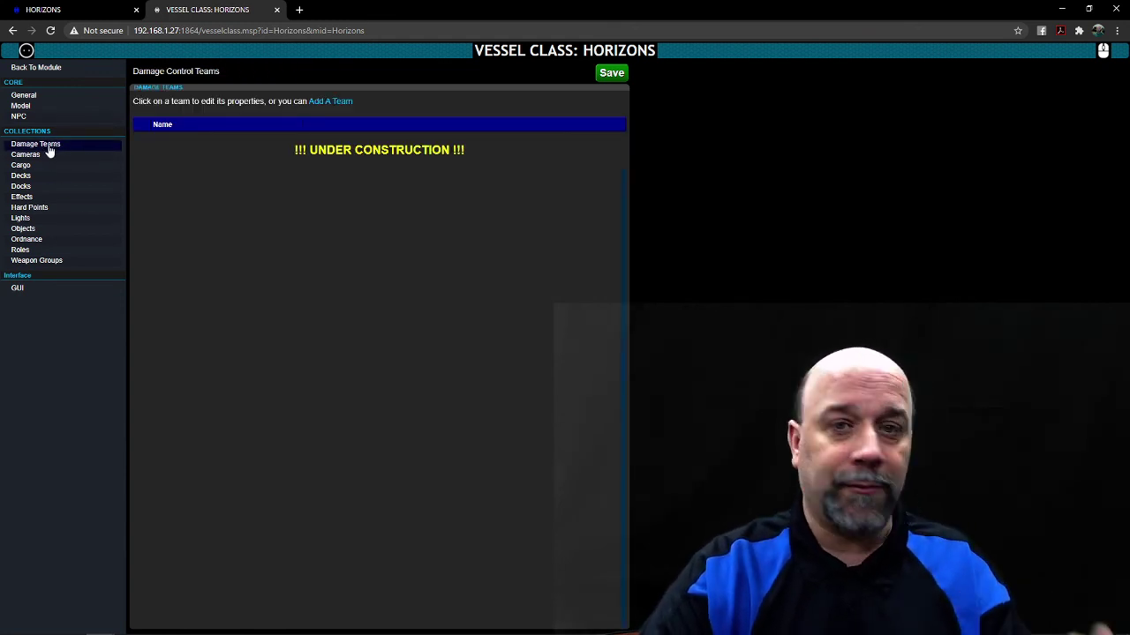
{"action": "left_click", "coordinate": [44, 156]}
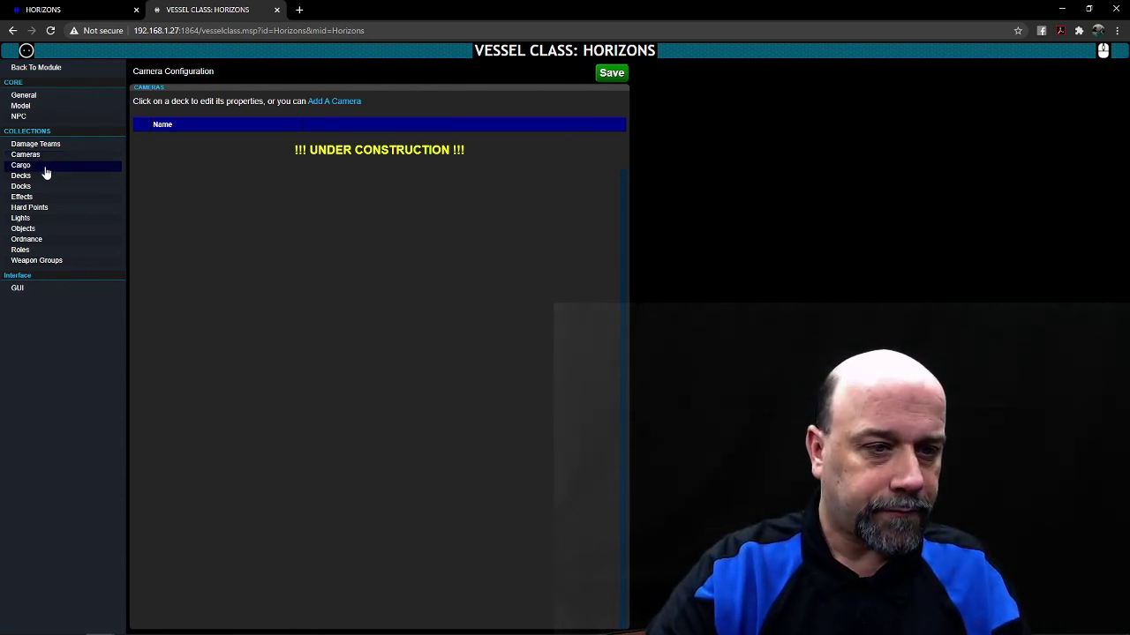
{"action": "left_click", "coordinate": [47, 173]}
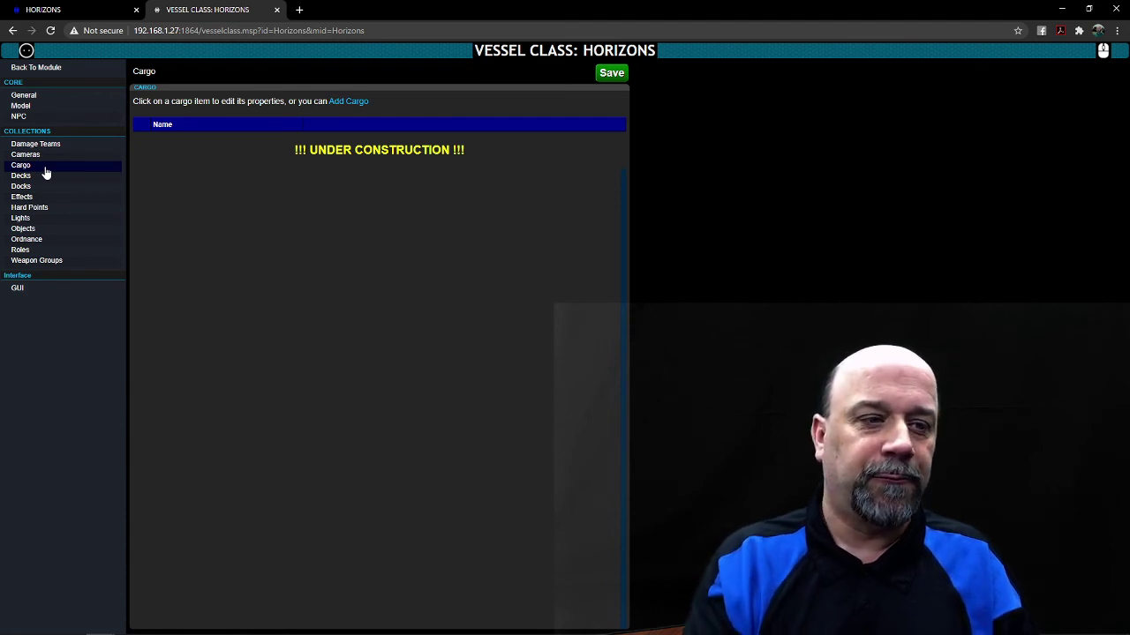
{"action": "left_click", "coordinate": [47, 179]}
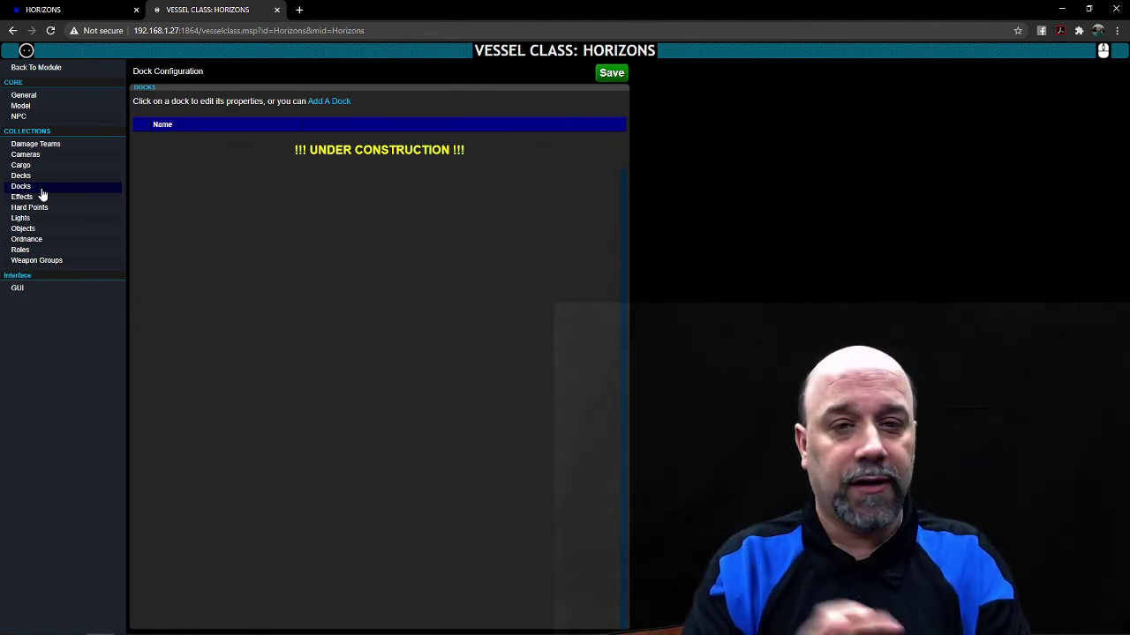
{"action": "left_click", "coordinate": [40, 198]}
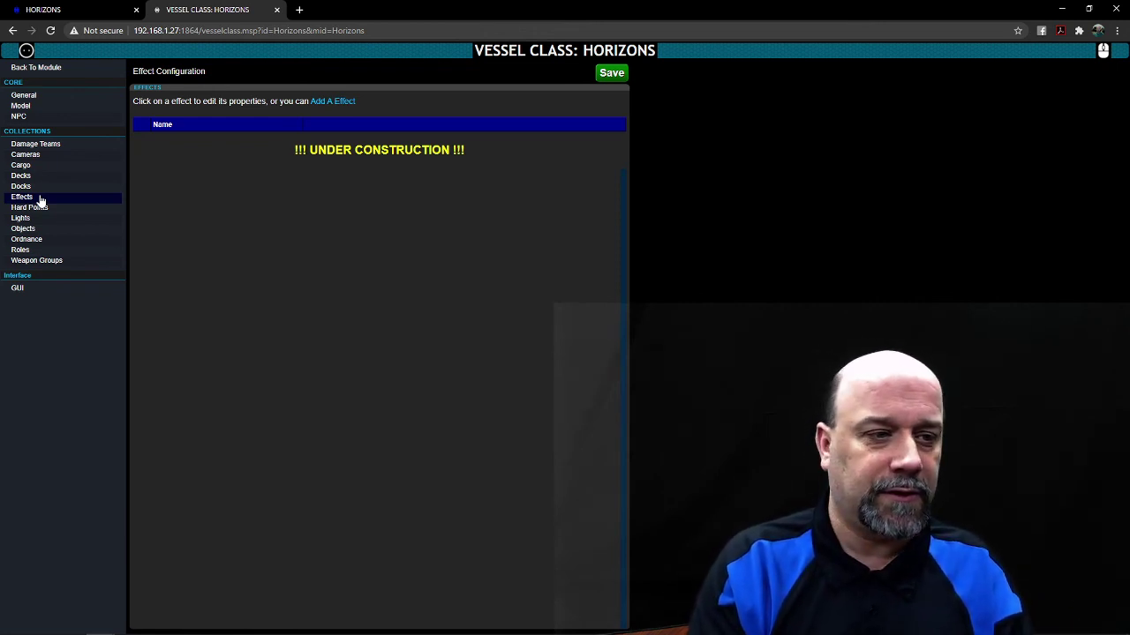
{"action": "left_click", "coordinate": [37, 210]}
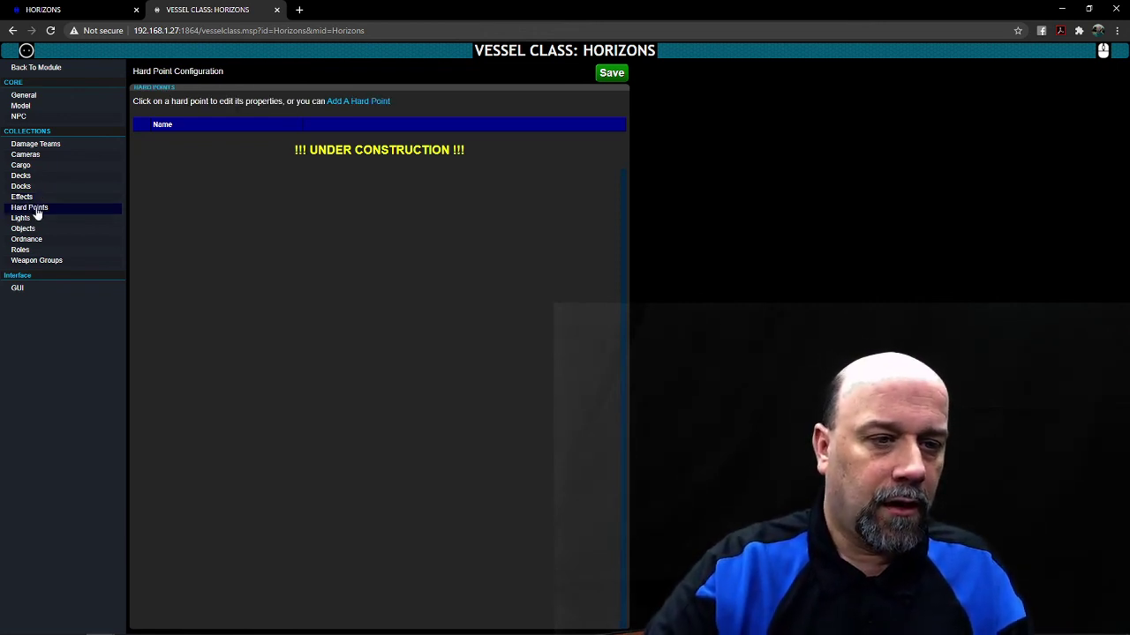
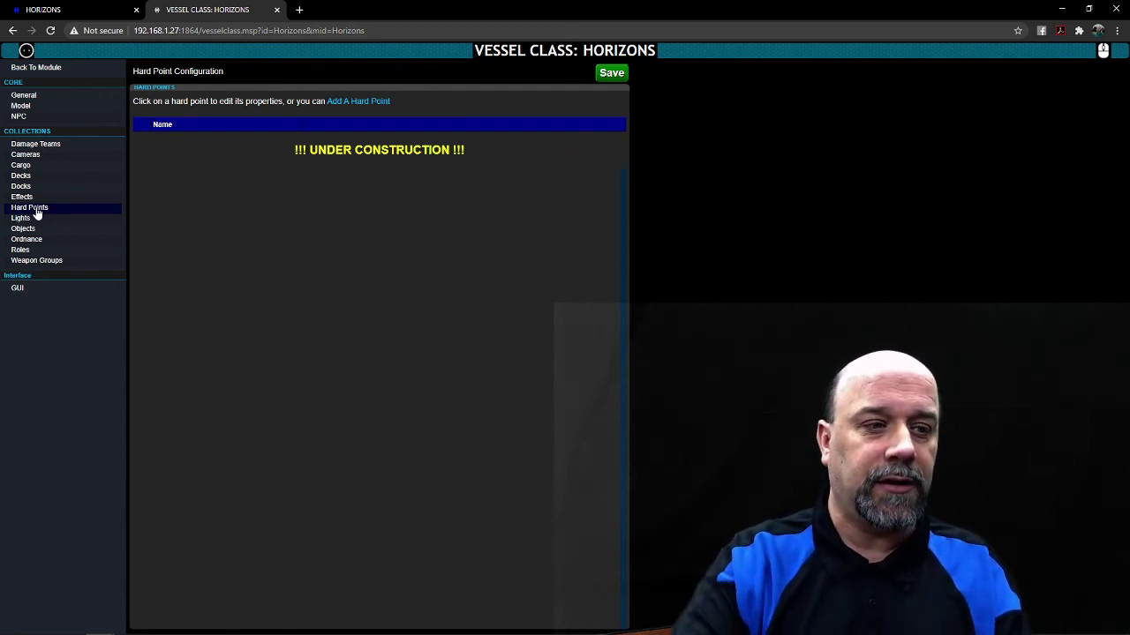
View the Horizons vessel class's lights, objects, ordnance, roles, weapon groups and GUI configuration
{"action": "left_click", "coordinate": [38, 220]}
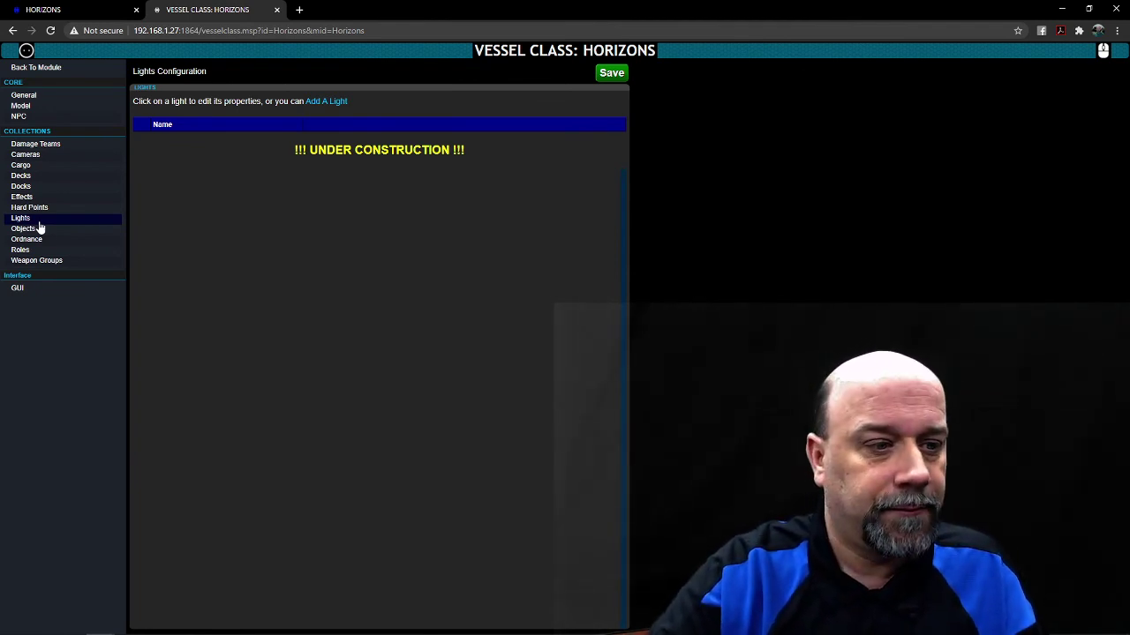
{"action": "left_click", "coordinate": [39, 228]}
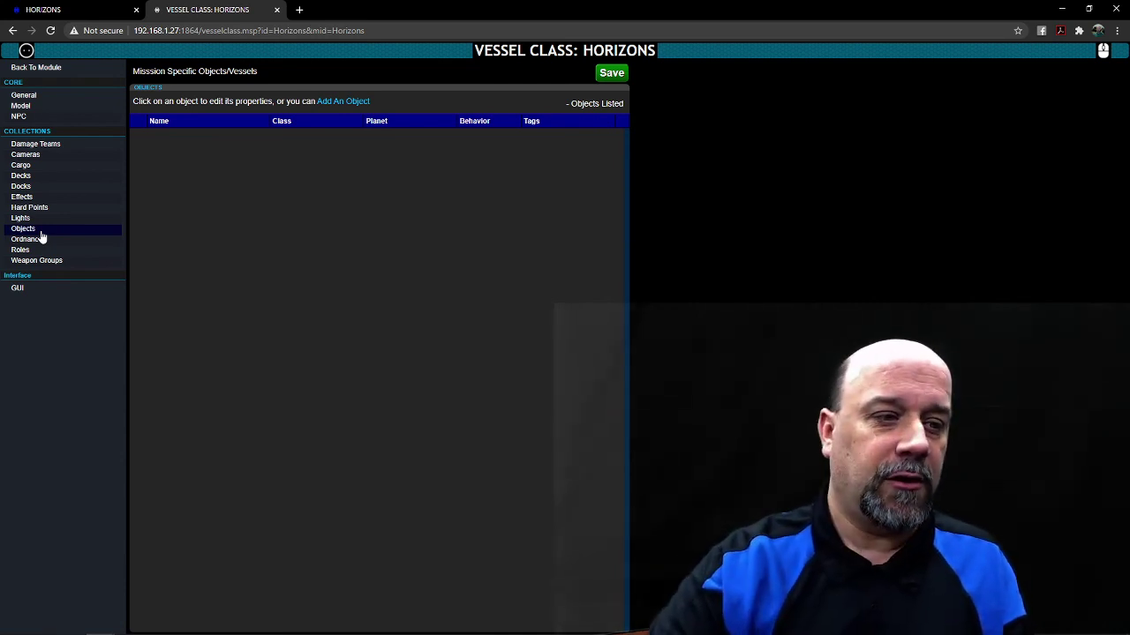
{"action": "left_click", "coordinate": [41, 238]}
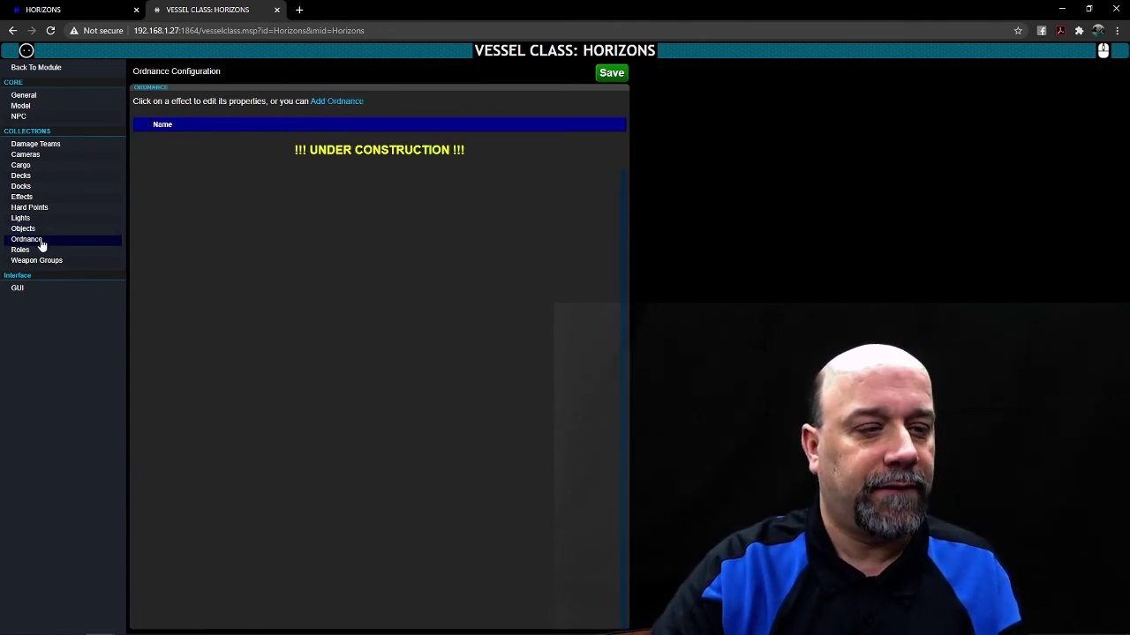
{"action": "left_click", "coordinate": [44, 250]}
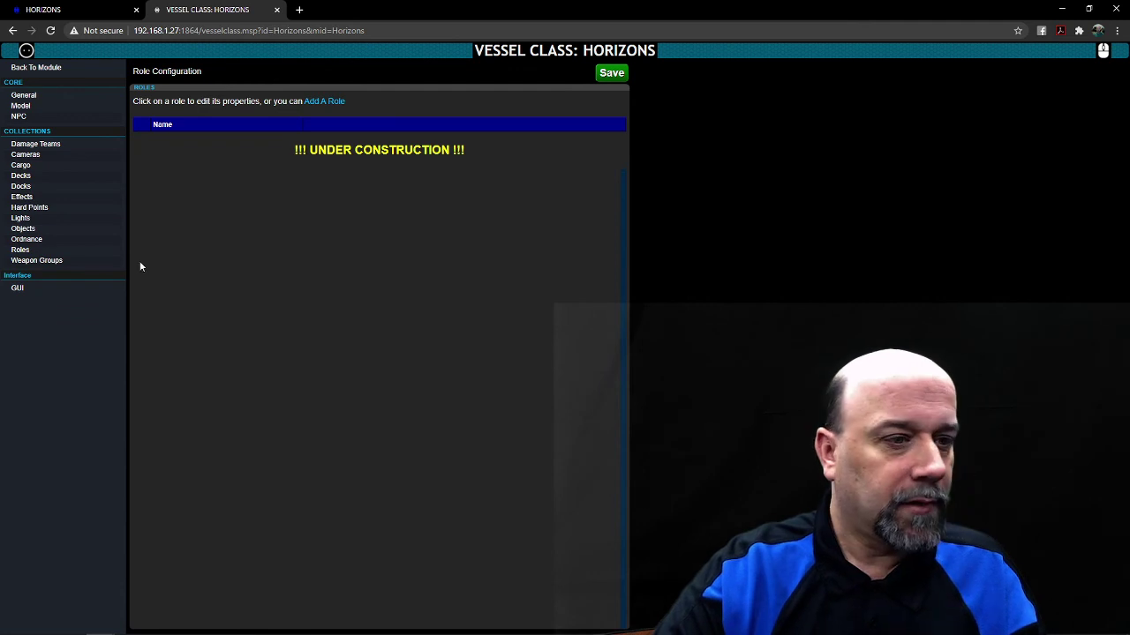
{"action": "left_click", "coordinate": [62, 263]}
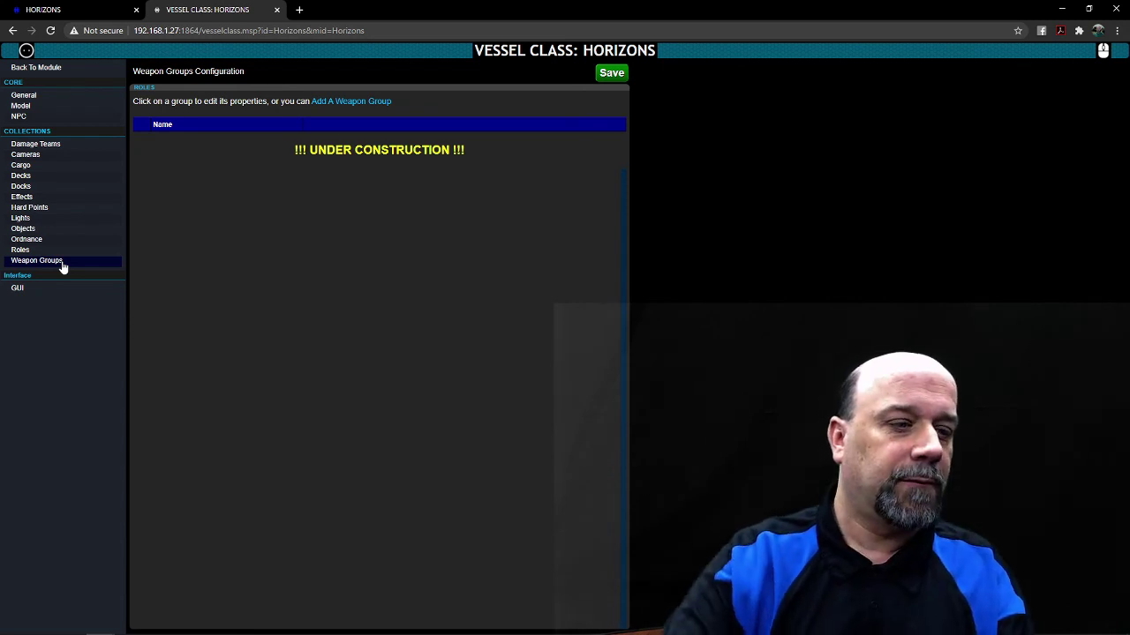
{"action": "left_click", "coordinate": [50, 289]}
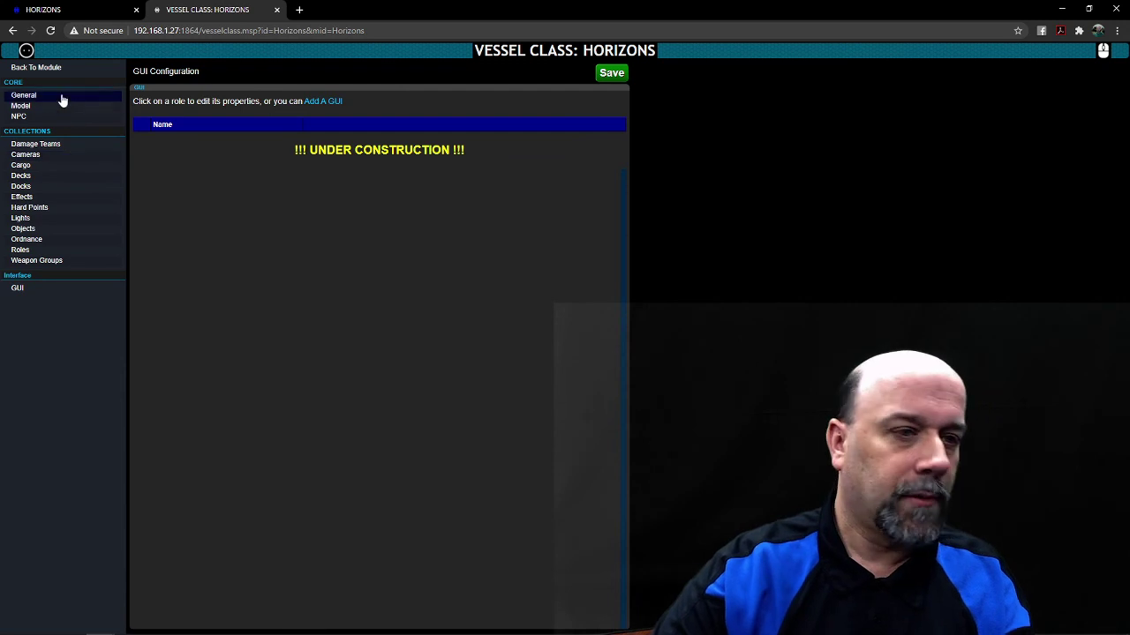
Return to the Horizons module, view the male NPC names and NPC surnames, and check the surnames' group and faction filters
{"action": "left_click", "coordinate": [52, 68]}
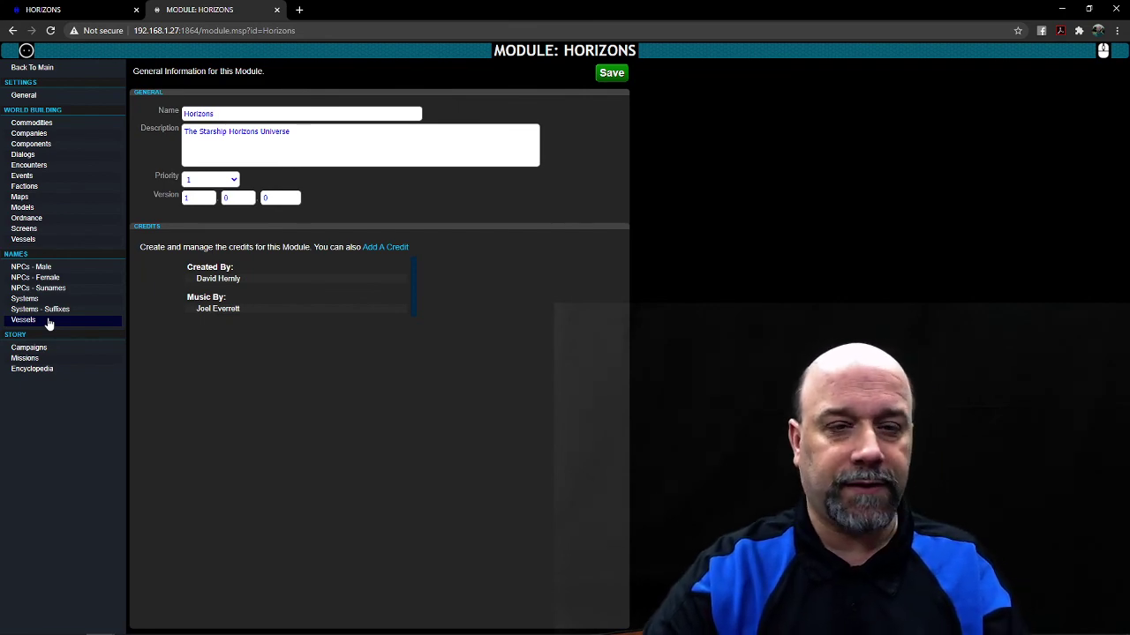
{"action": "left_click", "coordinate": [41, 270]}
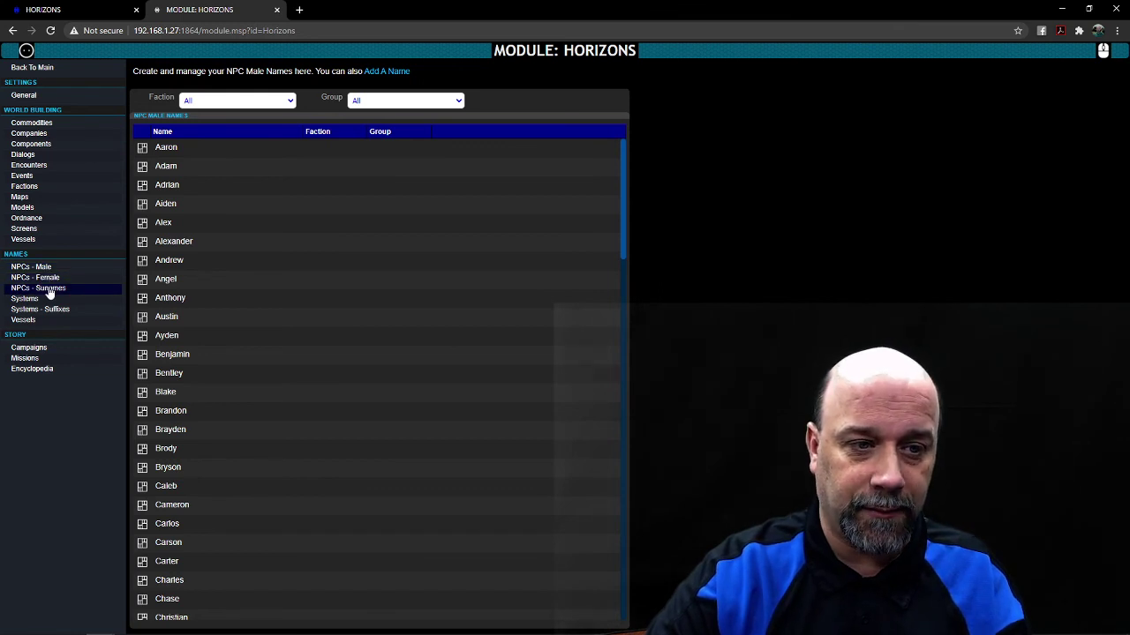
{"action": "left_click", "coordinate": [49, 293]}
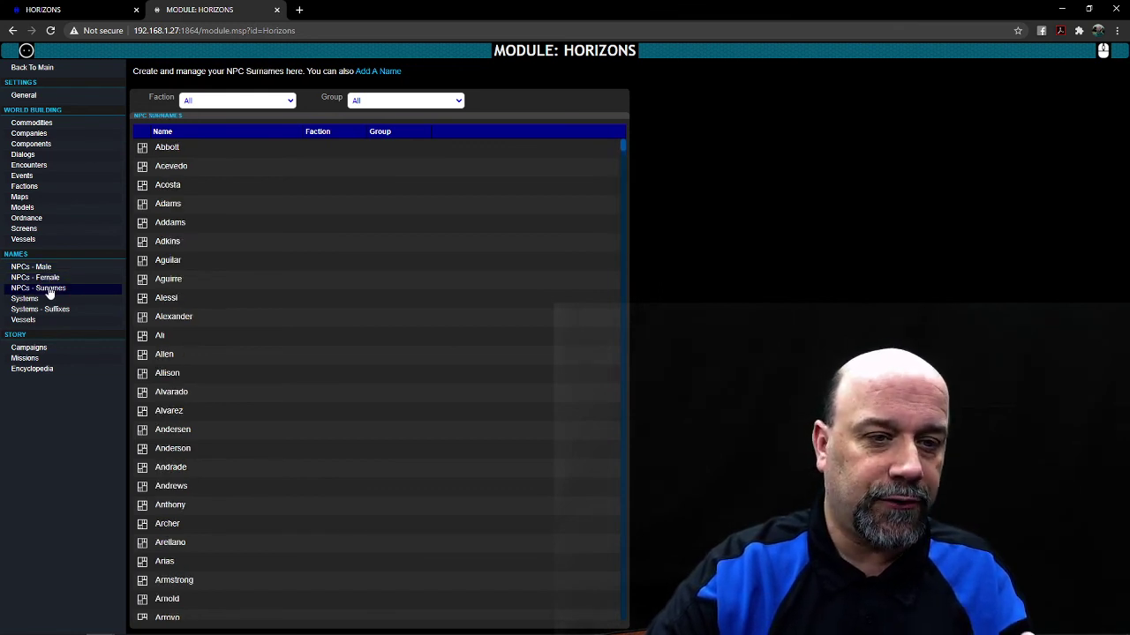
{"action": "left_click", "coordinate": [376, 102]}
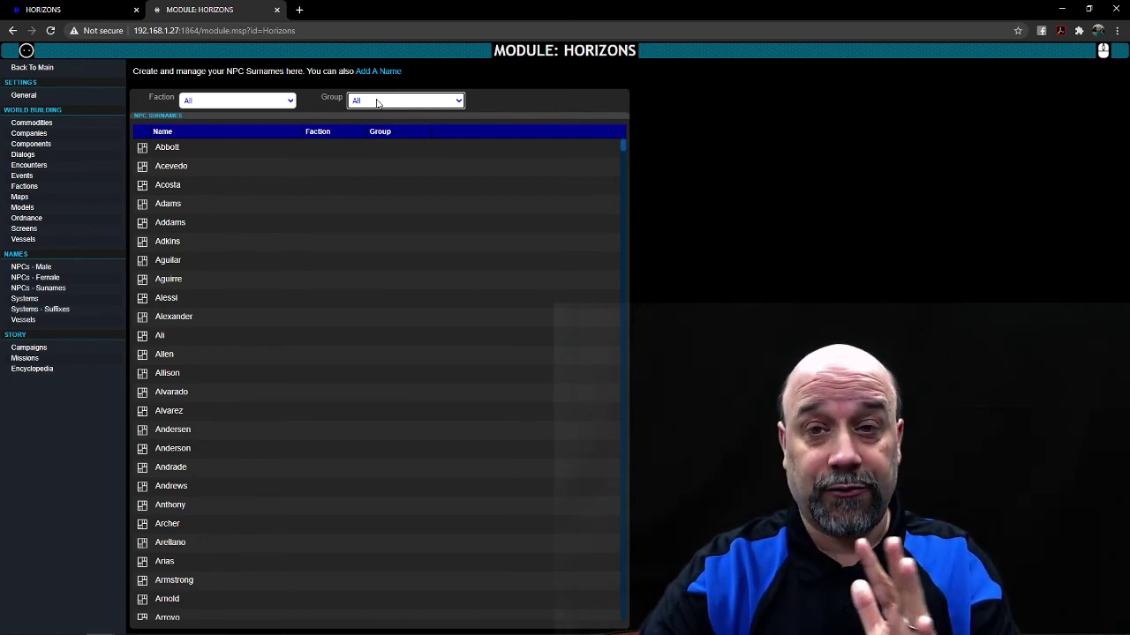
{"action": "left_click", "coordinate": [287, 102]}
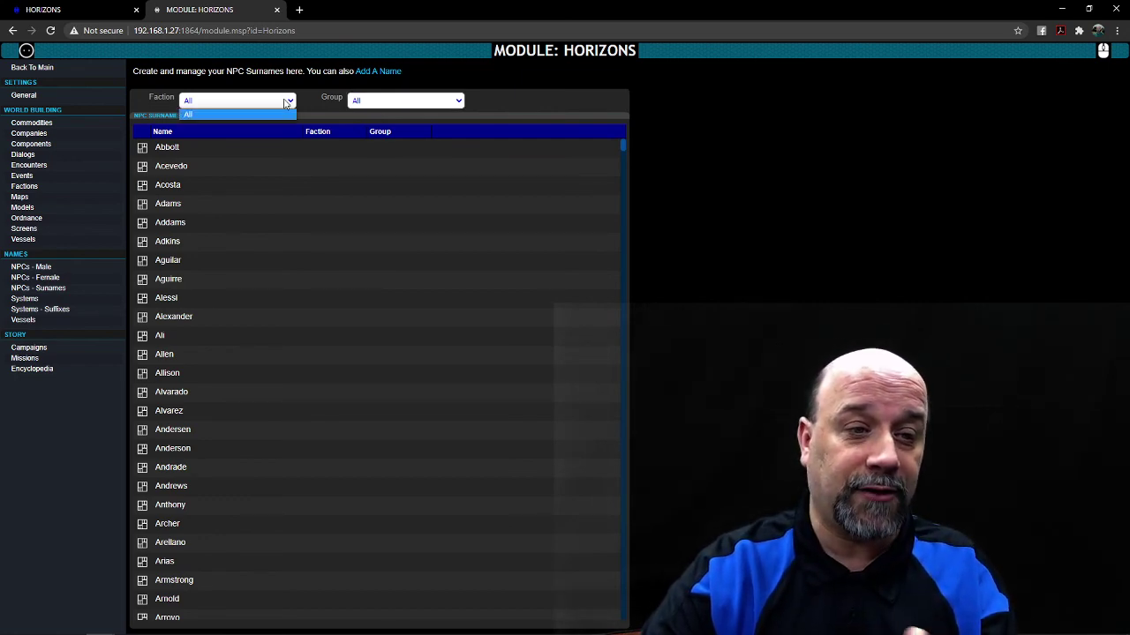
{"action": "left_click", "coordinate": [289, 103]}
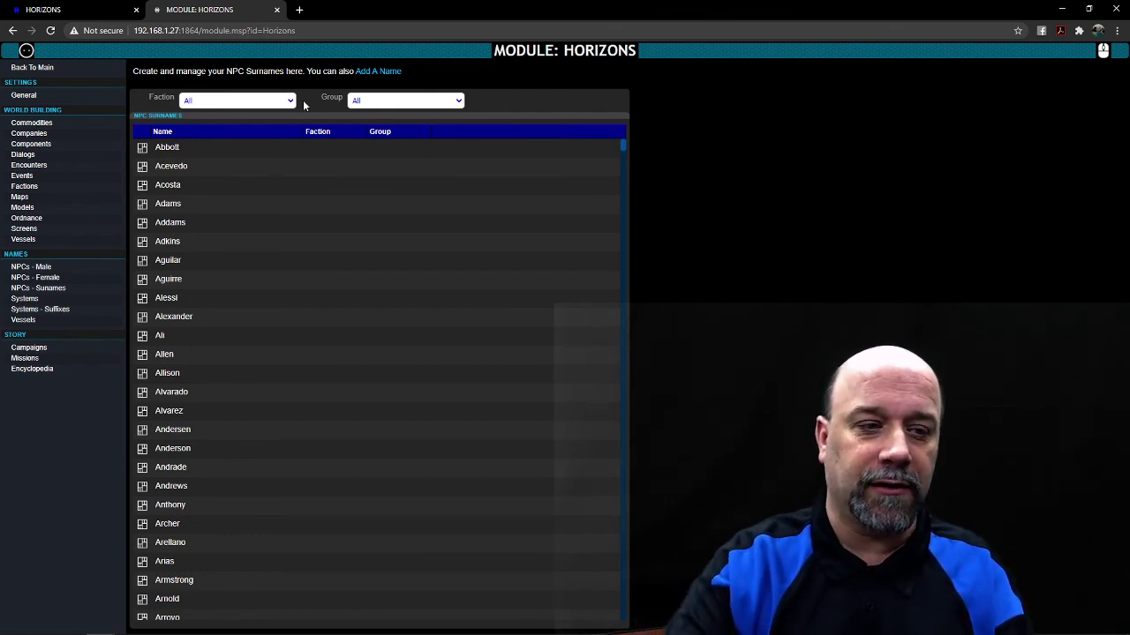
View the module's solar system names, system suffixes and vessel names lists
{"action": "left_click", "coordinate": [67, 302]}
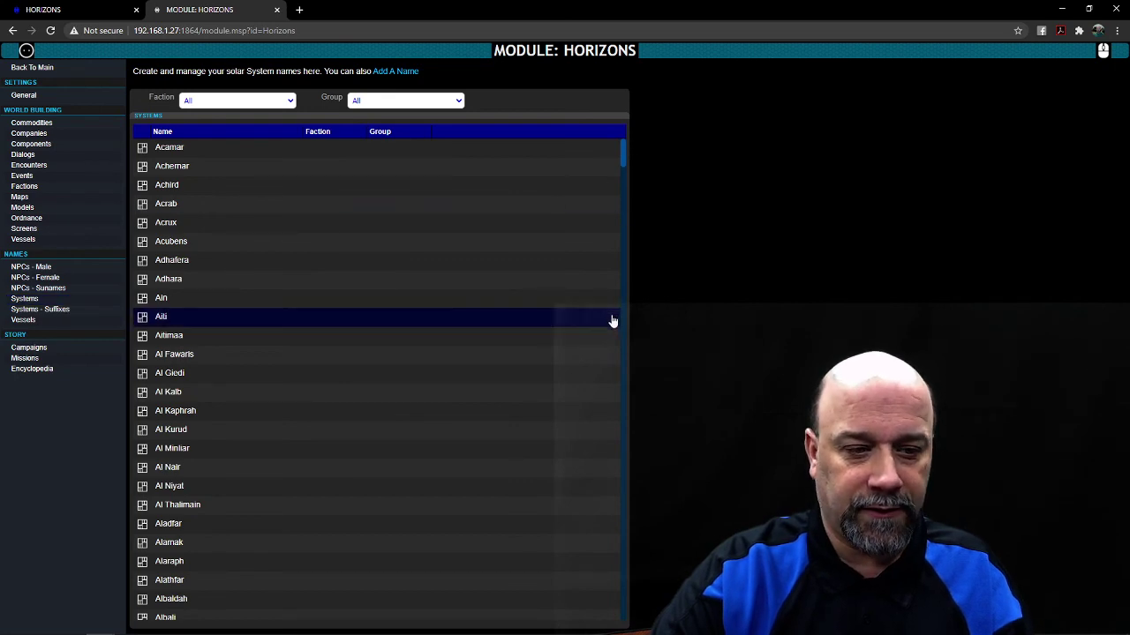
{"action": "scroll", "coordinate": [602, 402], "scroll_direction": "down", "scroll_amount": 15}
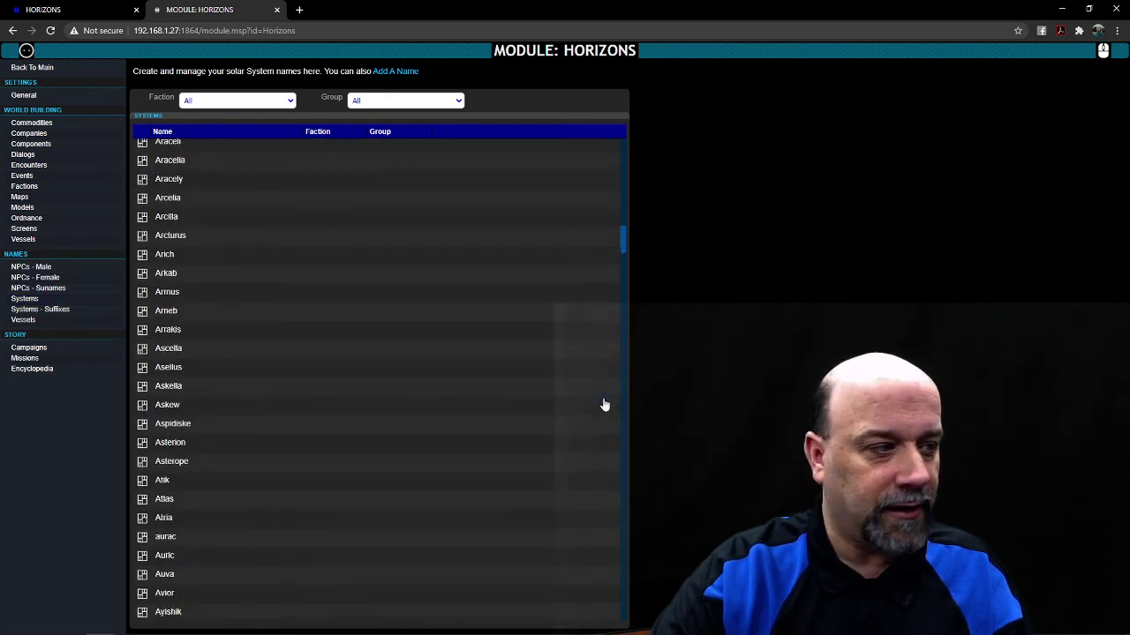
{"action": "scroll", "coordinate": [605, 404], "scroll_direction": "down", "scroll_amount": 3}
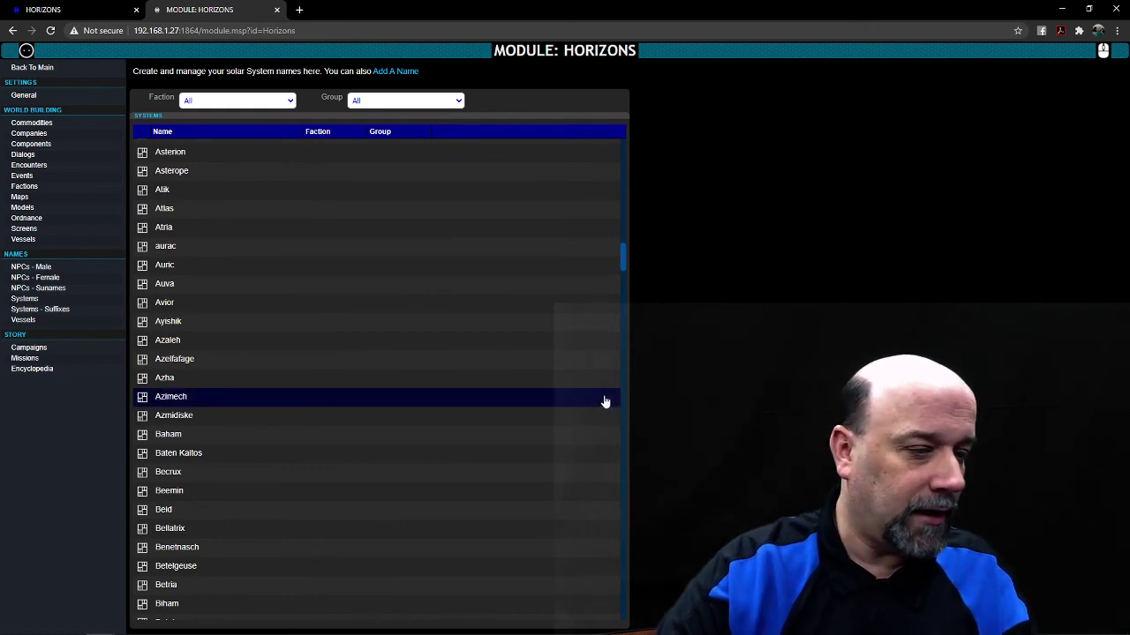
{"action": "left_click", "coordinate": [53, 310]}
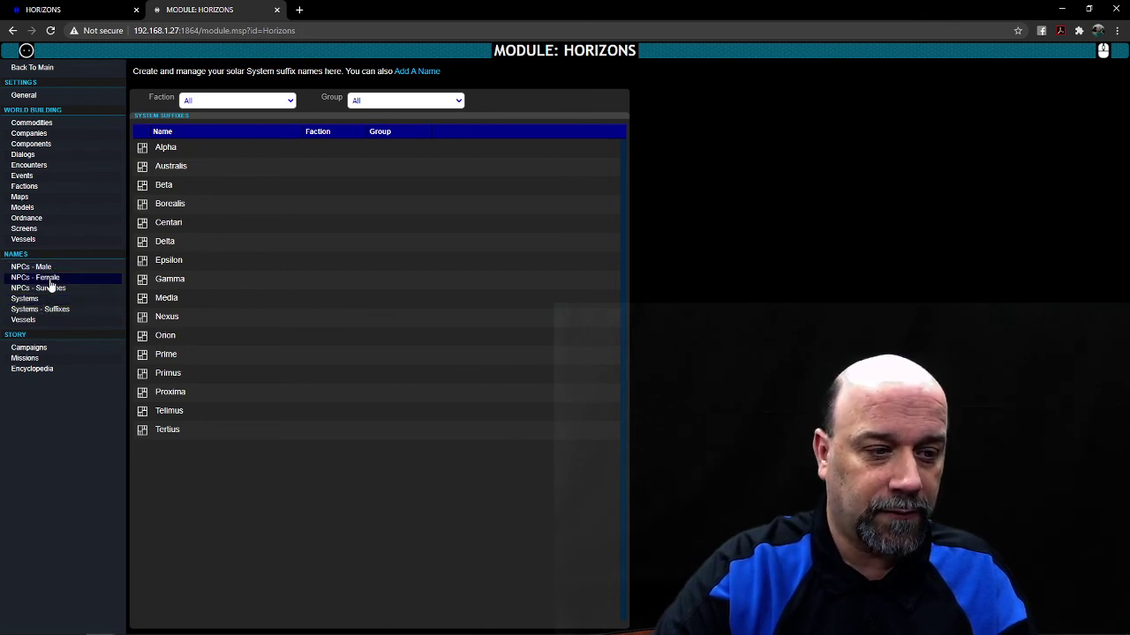
{"action": "left_click", "coordinate": [42, 323]}
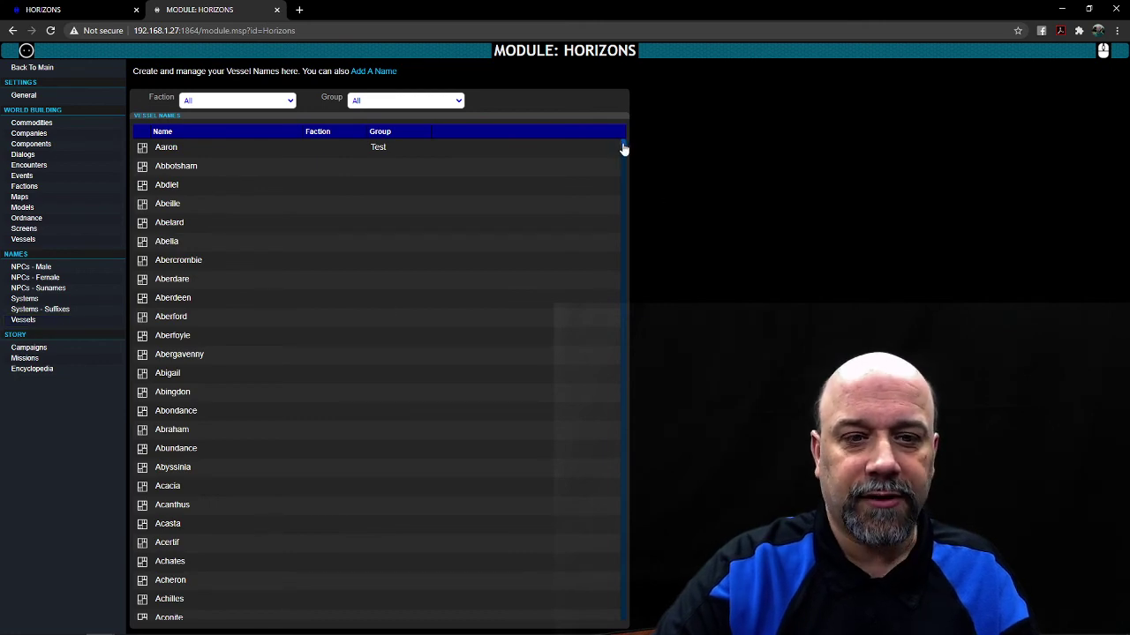
{"action": "scroll", "coordinate": [393, 431], "scroll_direction": "down", "scroll_amount": 12}
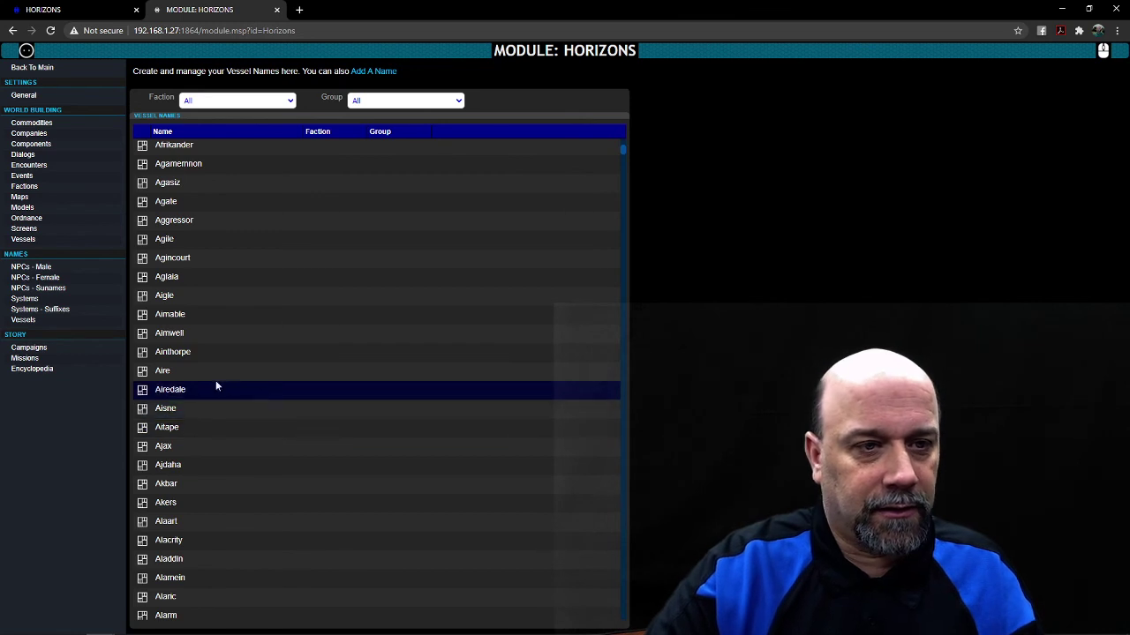
View the module's campaigns and encyclopedia sections, and open the character biography among the pedia entries
{"action": "left_click", "coordinate": [70, 353]}
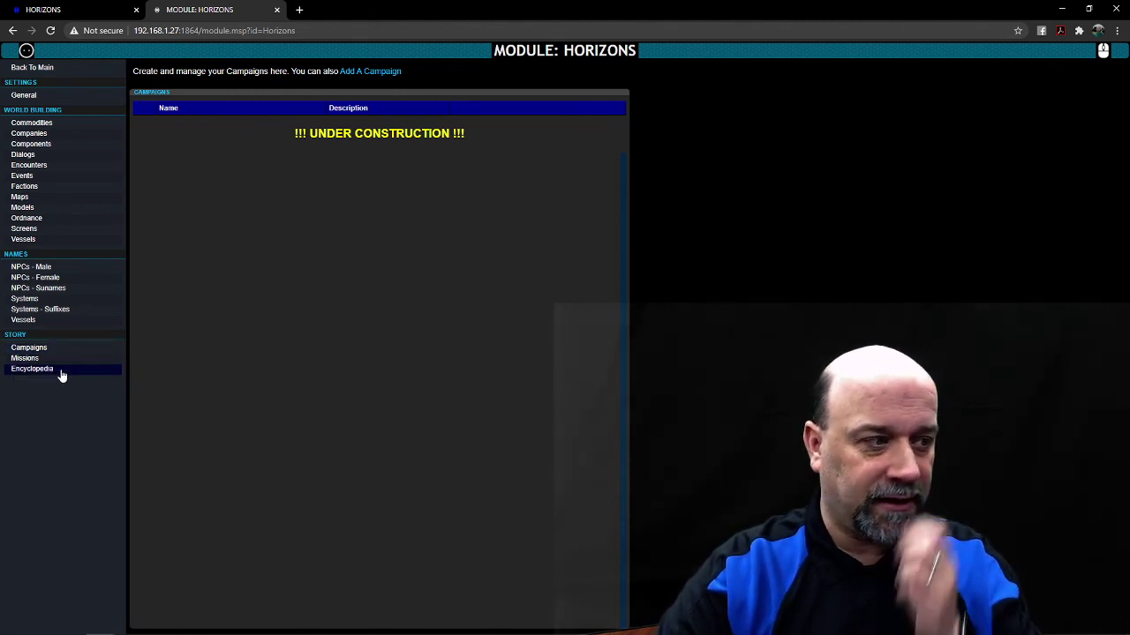
{"action": "left_click", "coordinate": [62, 376]}
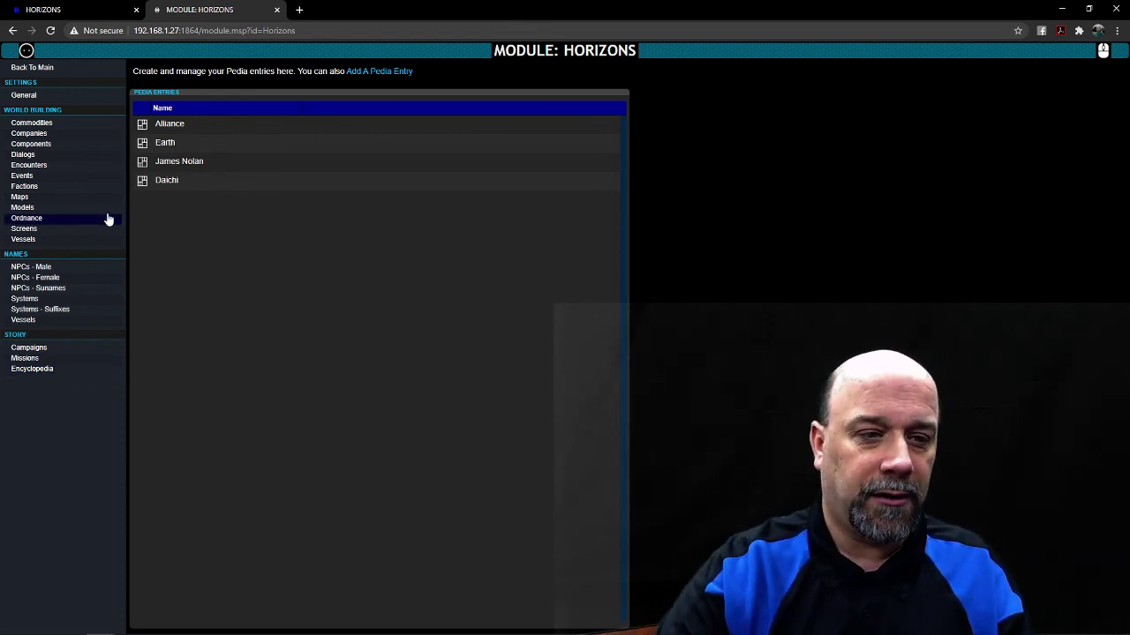
{"action": "left_click", "coordinate": [176, 169]}
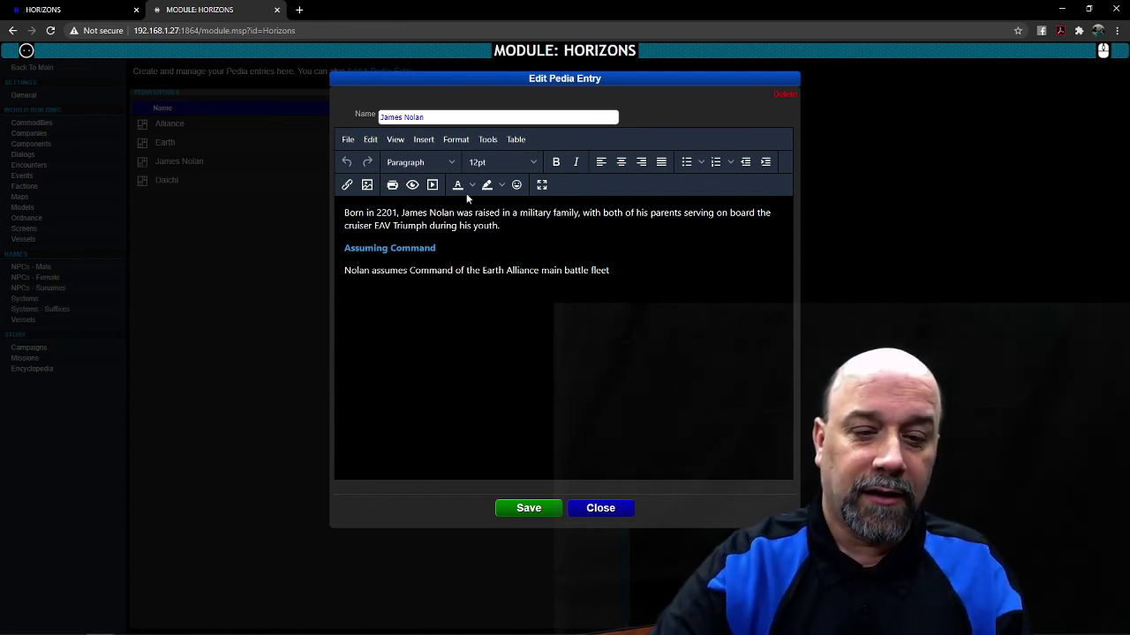
Try right alignment on the "Assuming Command" heading and restore its left alignment
{"action": "triple_click", "coordinate": [409, 248]}
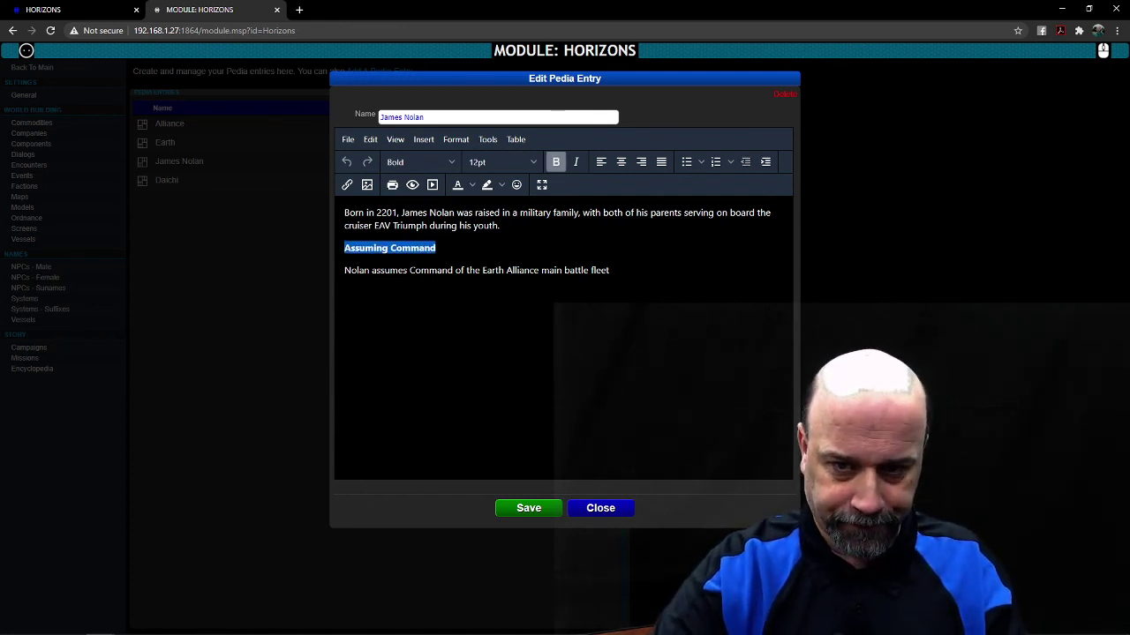
{"action": "left_click", "coordinate": [642, 163]}
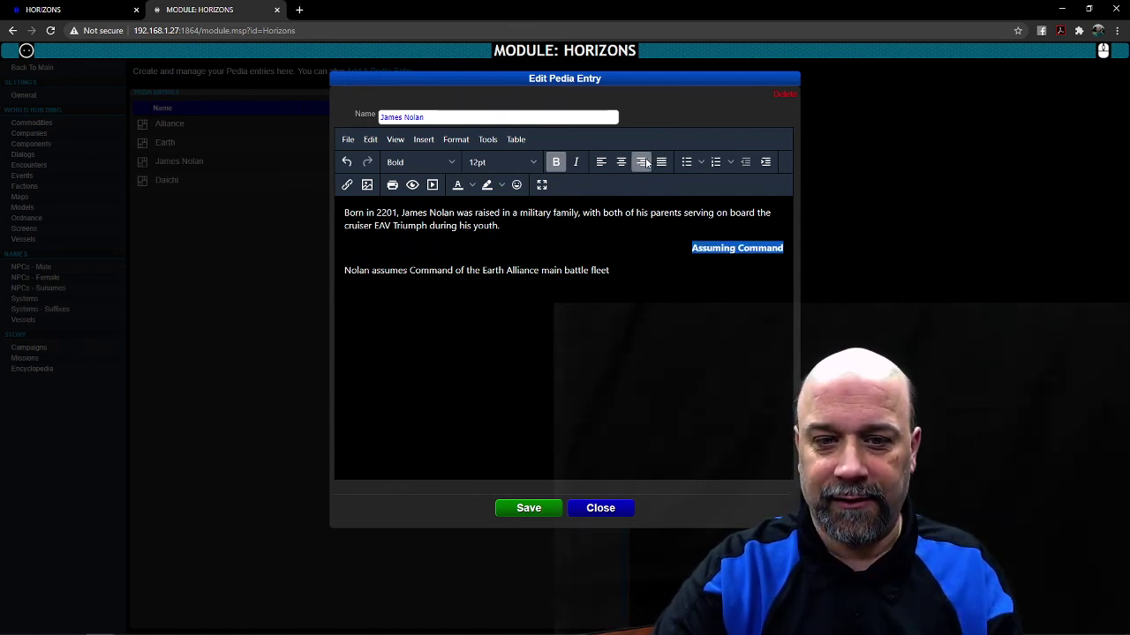
{"action": "left_click", "coordinate": [601, 164]}
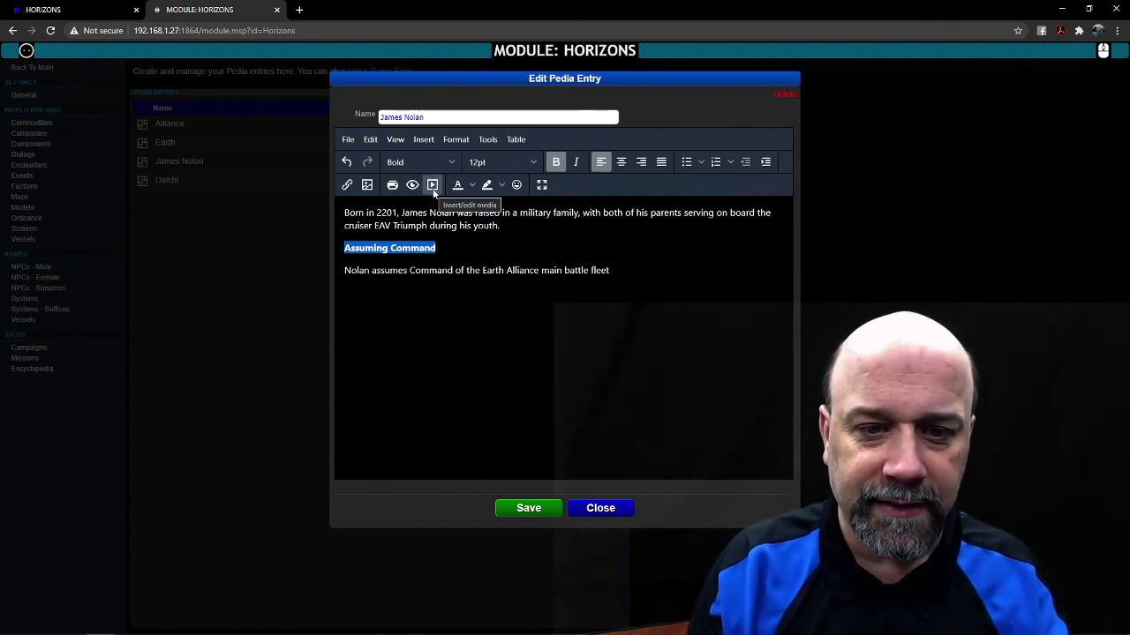
End the biography's last sentence with a period and append the pedia link [[Alliance]]
{"action": "left_click", "coordinate": [610, 270]}
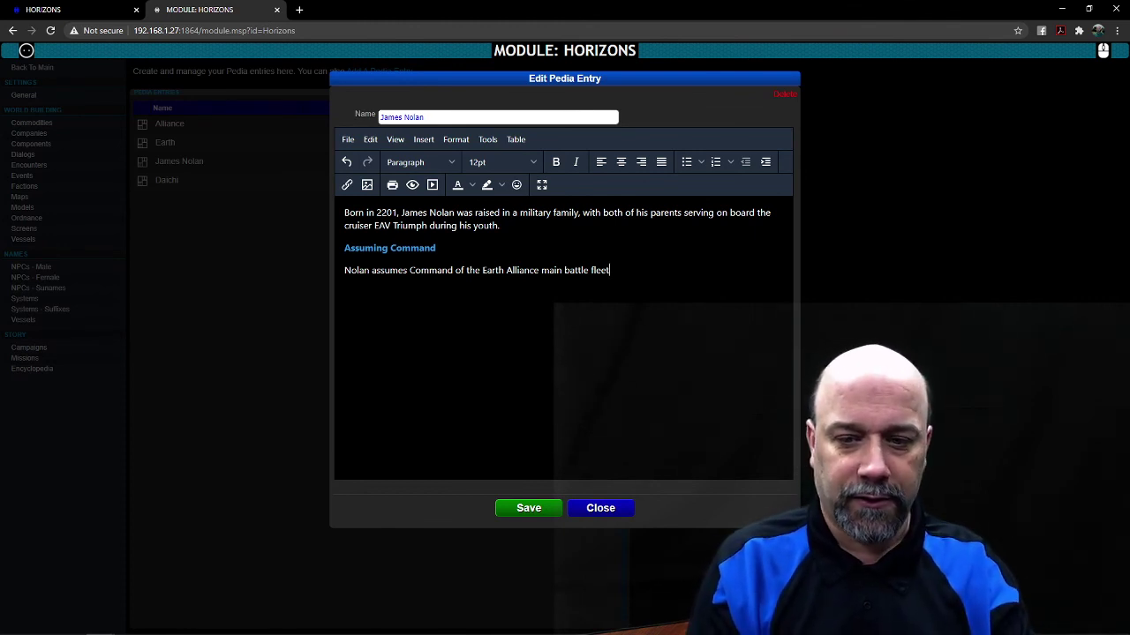
{"action": "type", "text": "["}
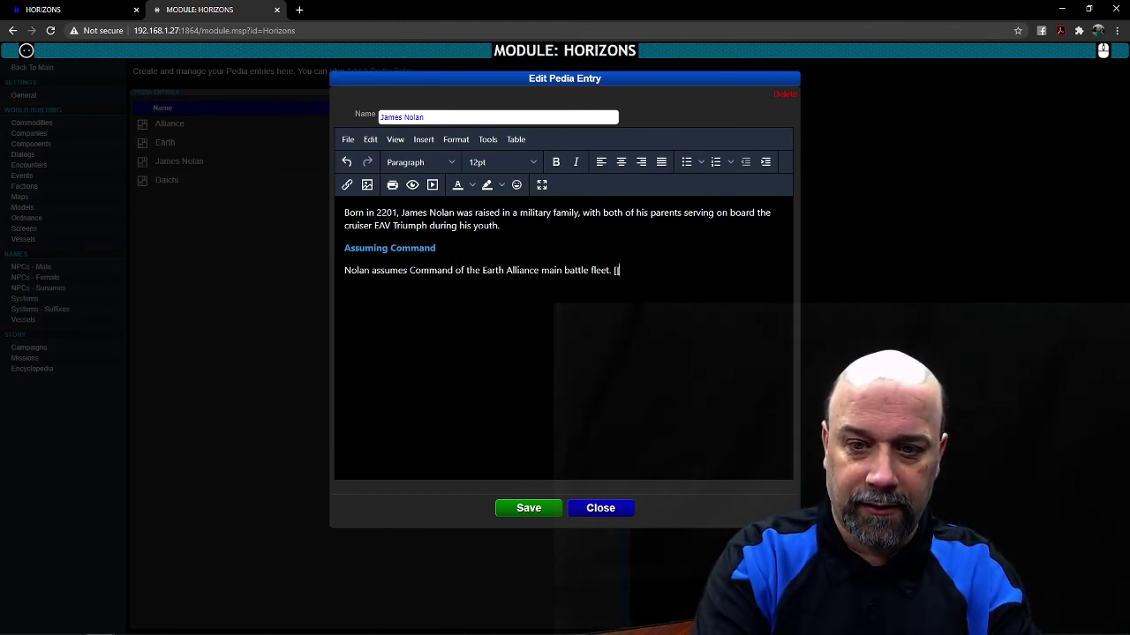
{"action": "type", "text": "[["}
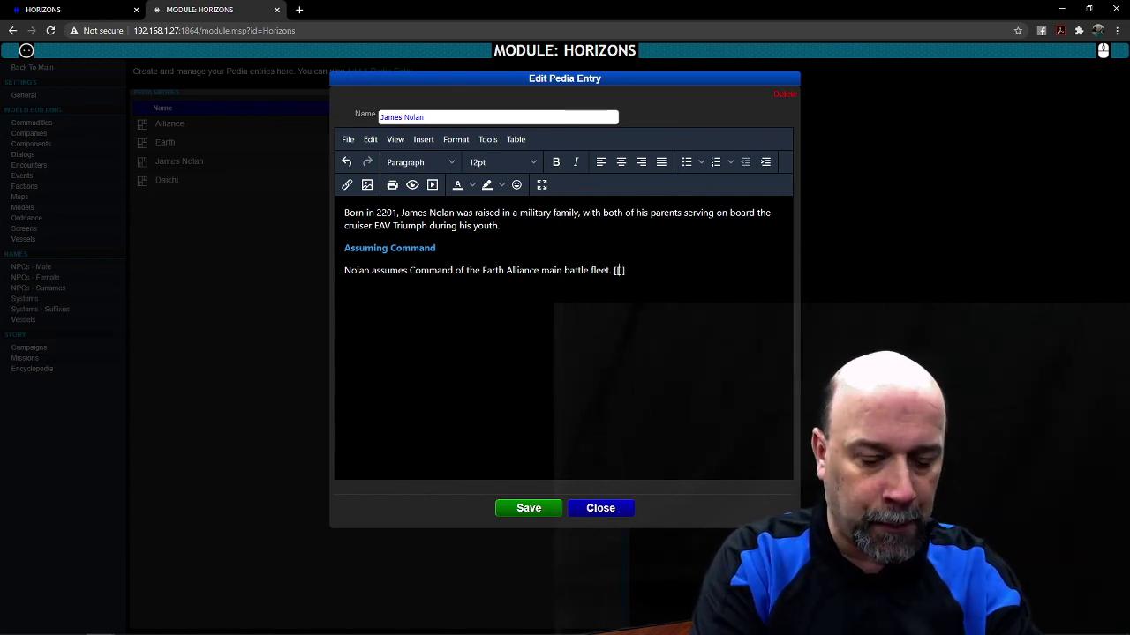
{"action": "type", "text": "Allianm"}
{"action": "key", "text": "BackSpace"}
{"action": "key", "text": "BackSpace"}
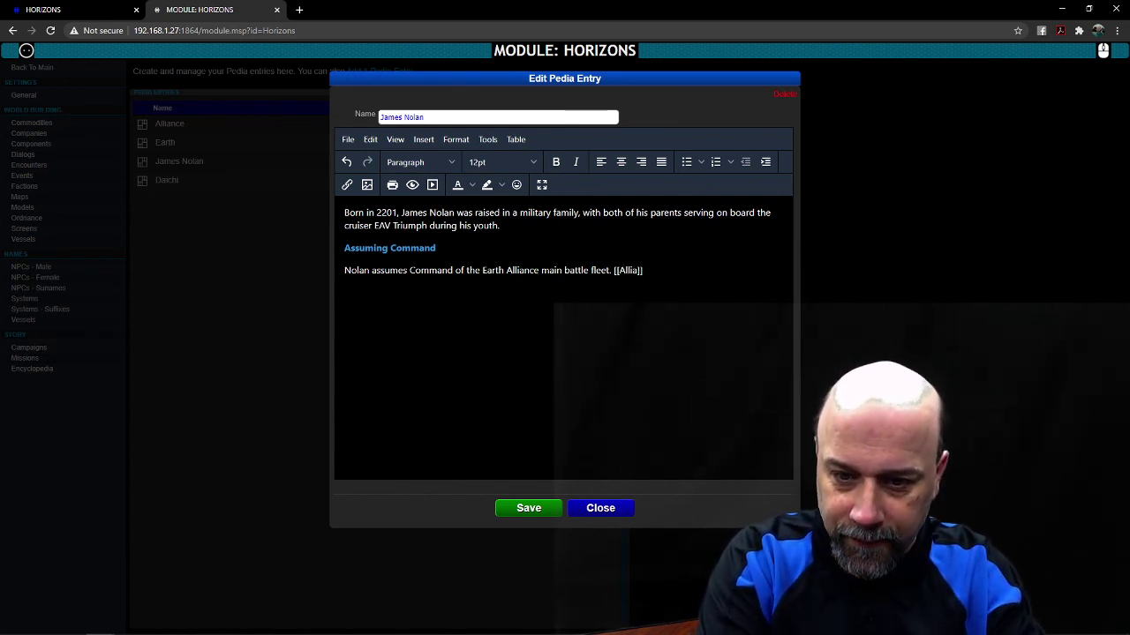
{"action": "type", "text": "nce"}
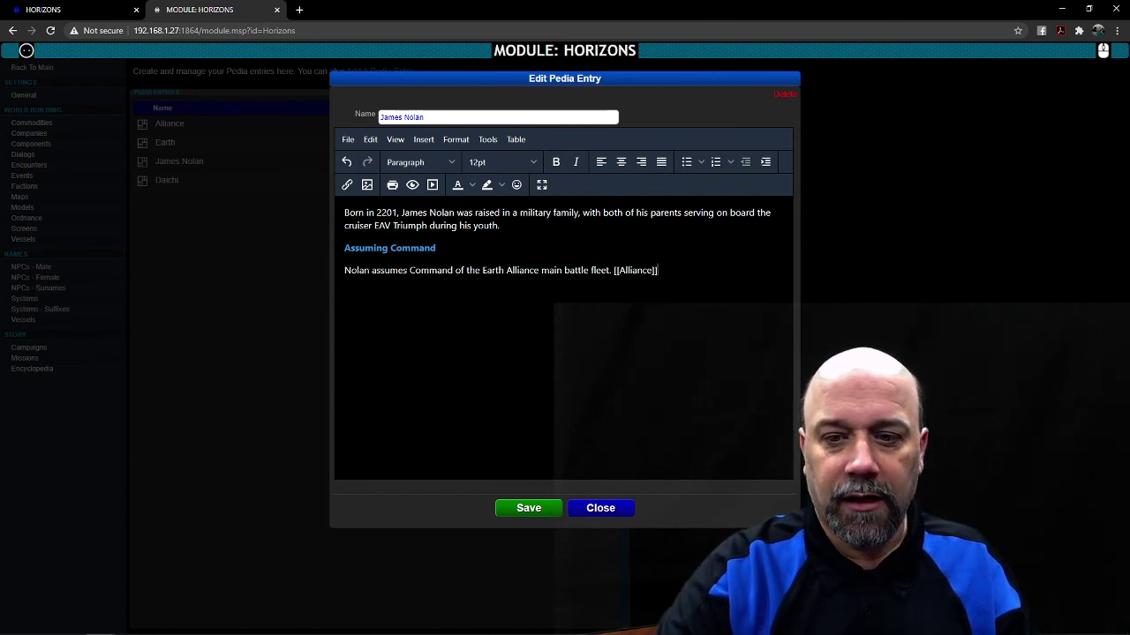
Delete the [[Alliance]] link from the biography and close the pedia entry without saving
{"action": "key", "text": "ctrl+shift+Left"}
{"action": "key", "text": "ctrl+shift+Left"}
{"action": "key", "text": "BackSpace"}
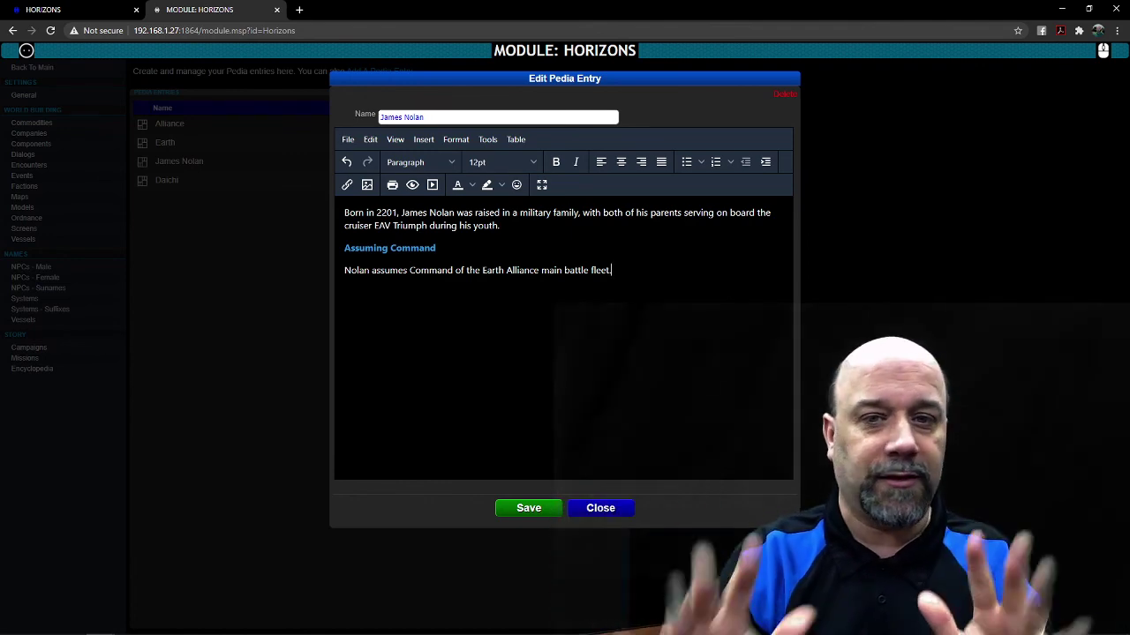
{"action": "left_click", "coordinate": [615, 513]}
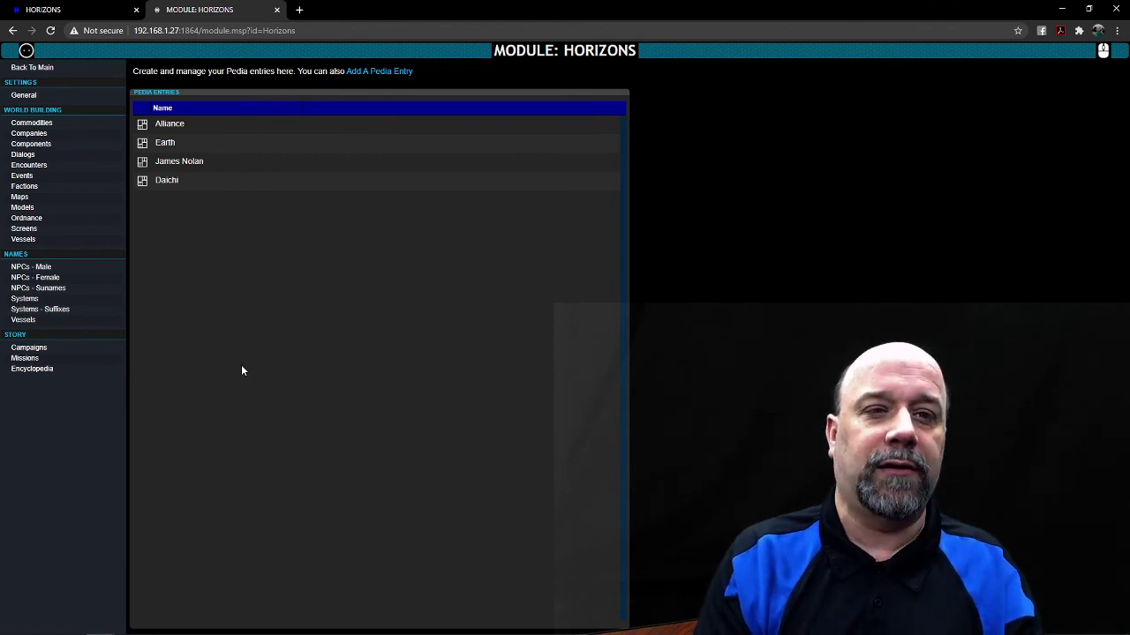
Open the Radical Action mission, view its general information and marquee, and cancel out of choosing a replacement marquee image
{"action": "left_click", "coordinate": [85, 367]}
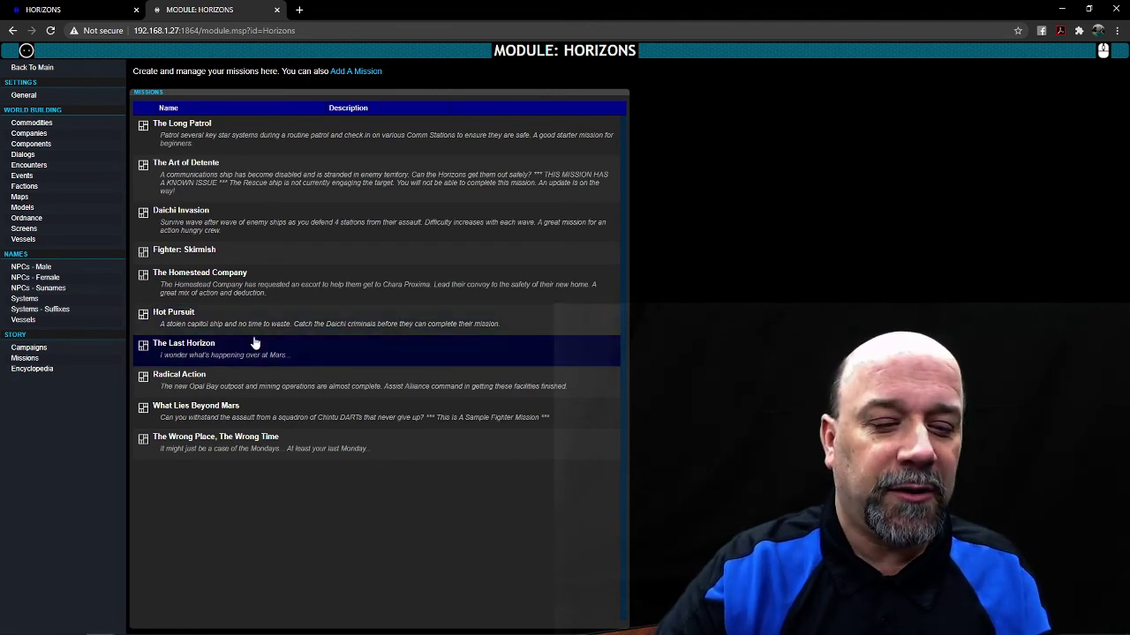
{"action": "left_click", "coordinate": [261, 397]}
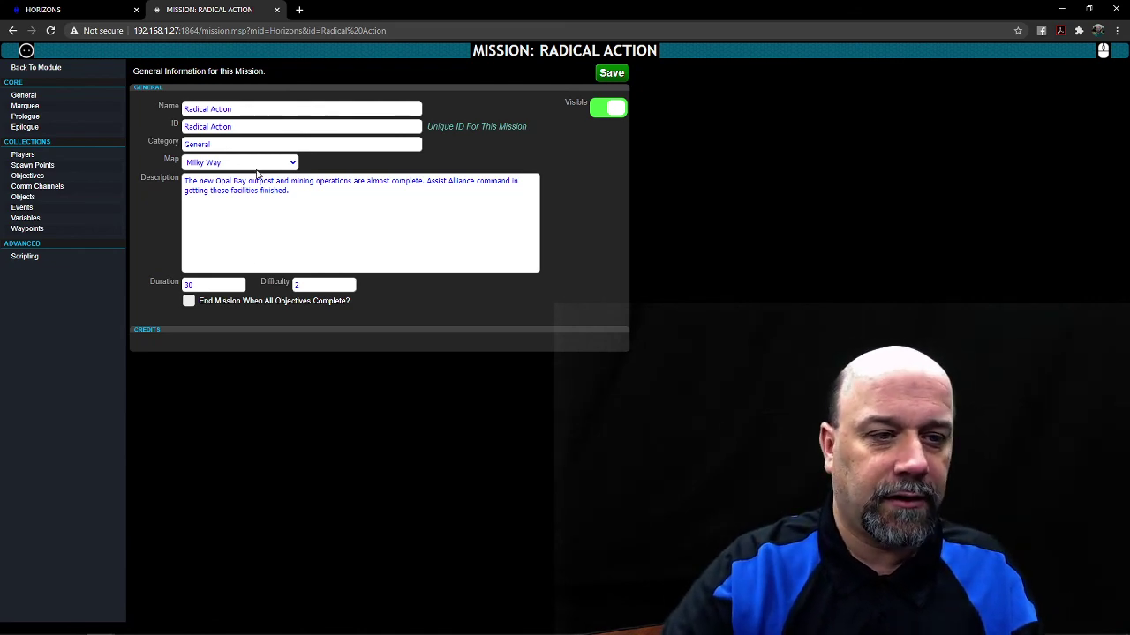
{"action": "left_click", "coordinate": [57, 110]}
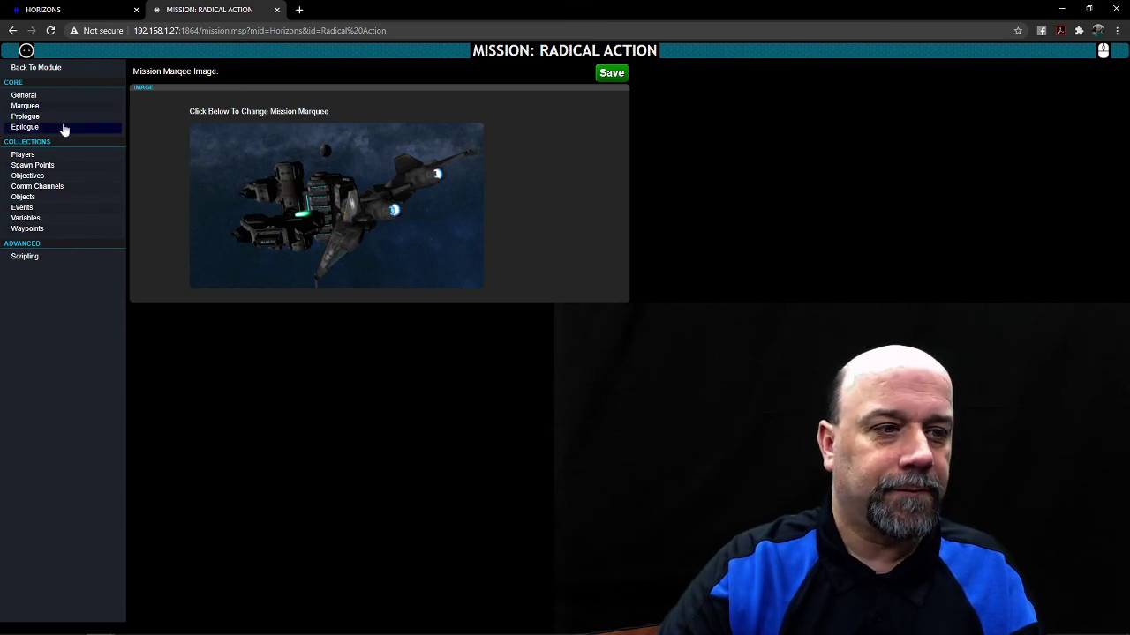
{"action": "left_click", "coordinate": [394, 209]}
{"action": "left_click", "coordinate": [664, 481]}
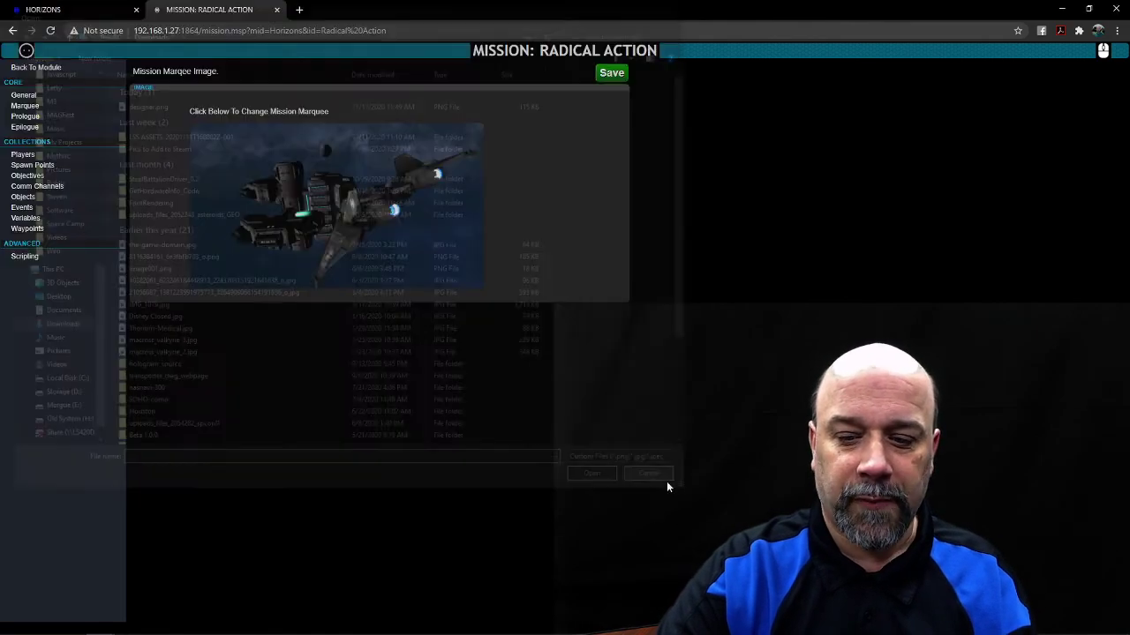
View the mission's prologue briefing text and its epilogue setup
{"action": "left_click", "coordinate": [62, 120]}
{"action": "triple_click", "coordinate": [409, 218]}
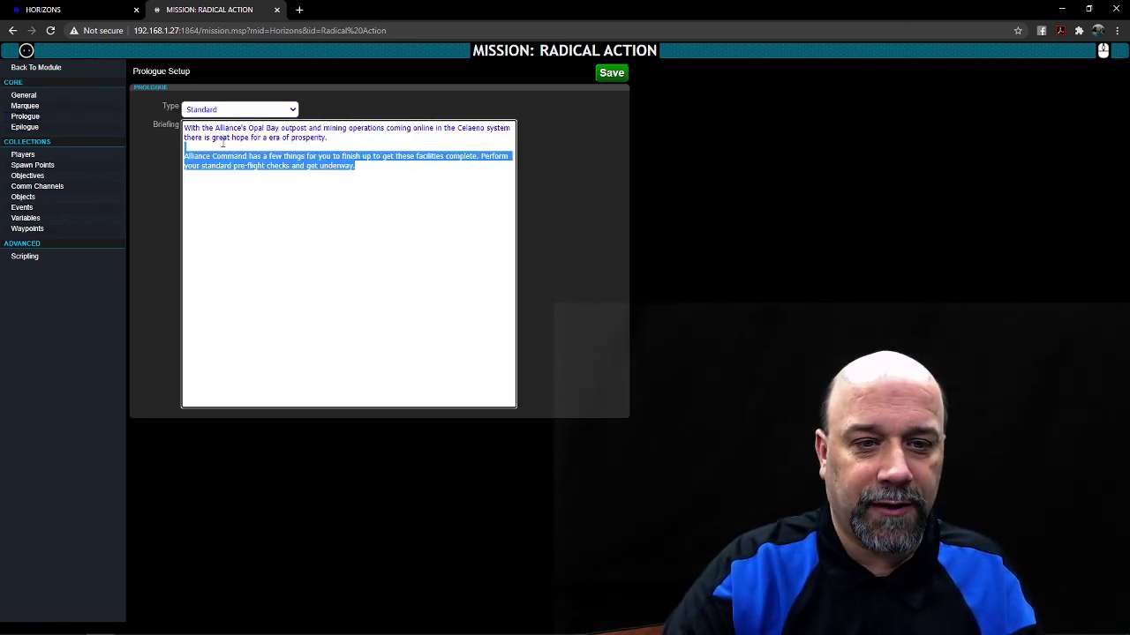
{"action": "left_click", "coordinate": [398, 222]}
{"action": "left_click", "coordinate": [39, 129]}
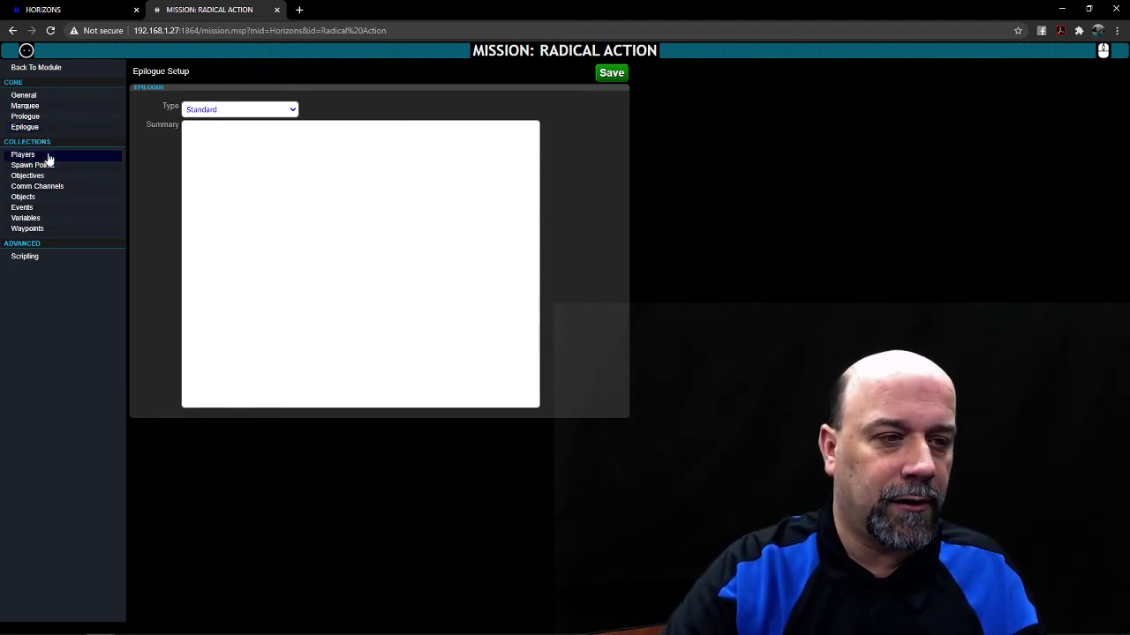
View the mission's players and the properties of the Horizons player, leaving them unedited
{"action": "left_click", "coordinate": [50, 159]}
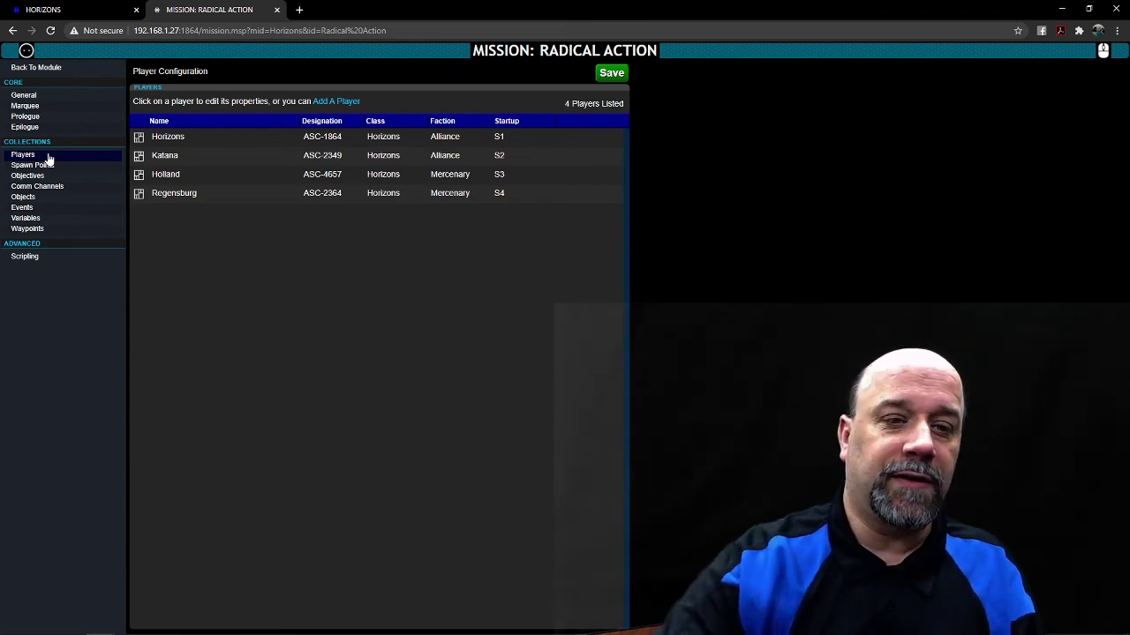
{"action": "left_click", "coordinate": [219, 142]}
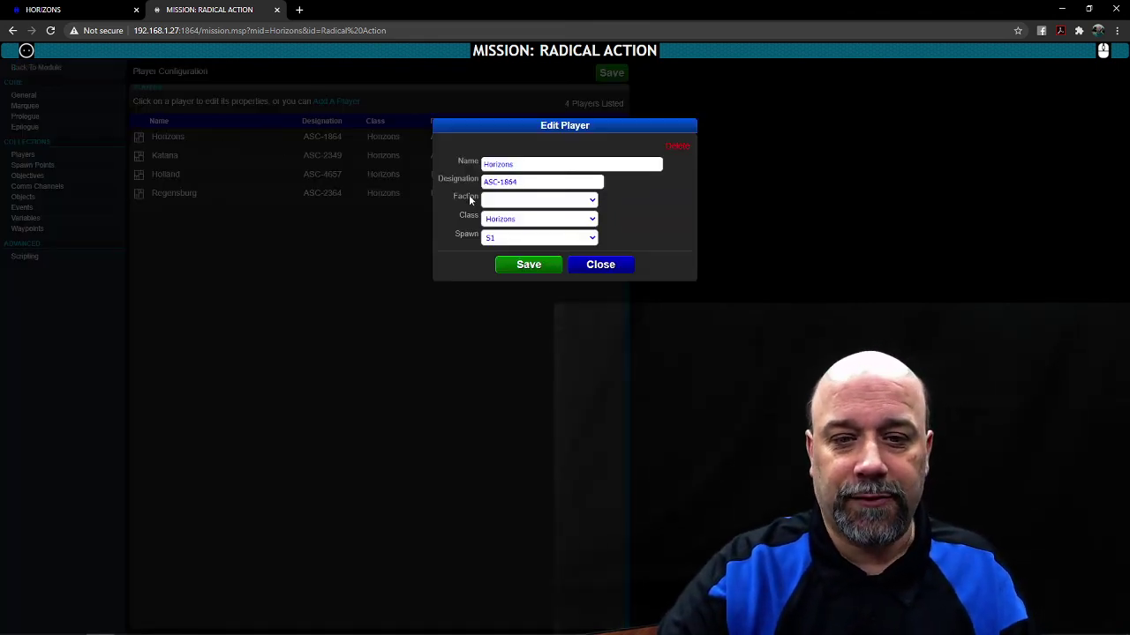
{"action": "left_click", "coordinate": [600, 264]}
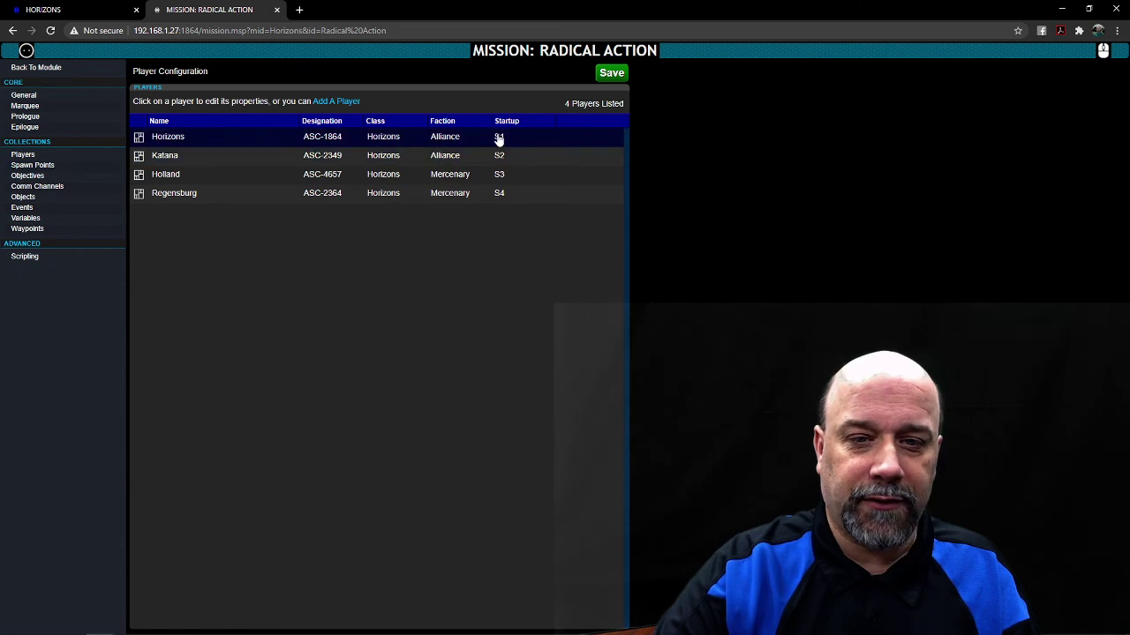
View the mission's spawn points and inspect the Earth spawn's docking properties, including its dock name, without saving
{"action": "left_click", "coordinate": [95, 168]}
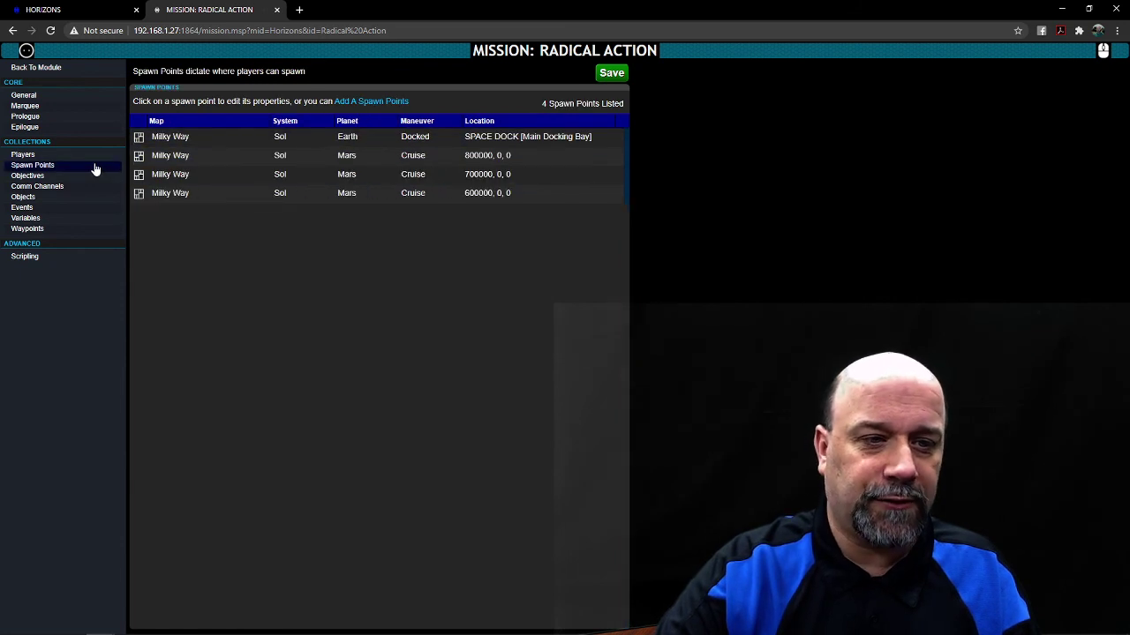
{"action": "left_click", "coordinate": [256, 141]}
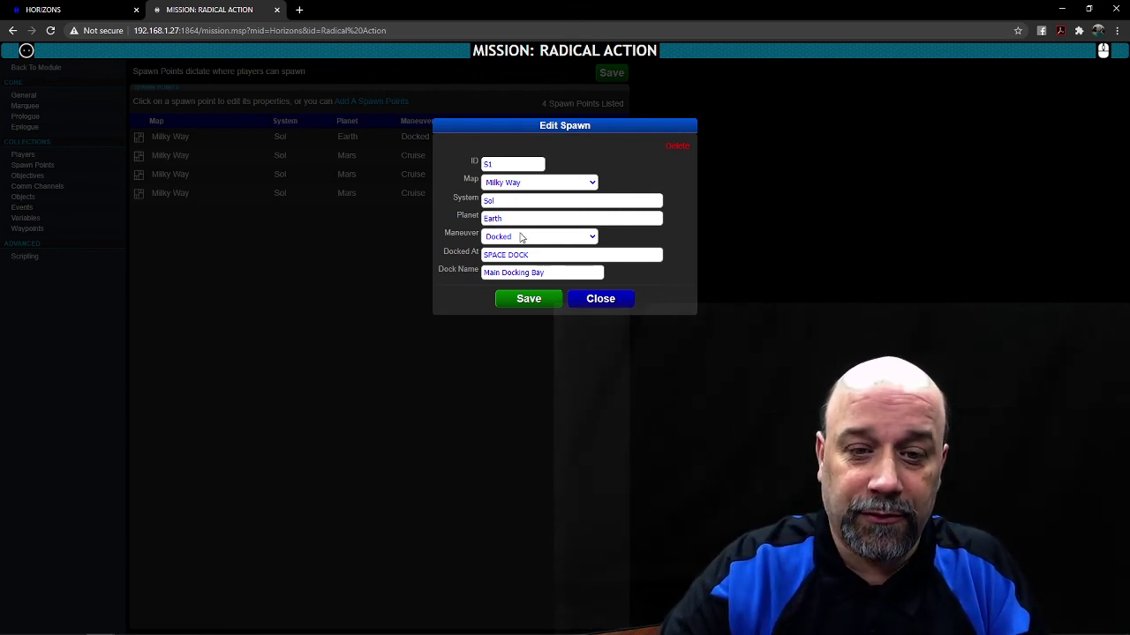
{"action": "left_click_drag", "start_coordinate": [565, 273], "coordinate": [467, 269]}
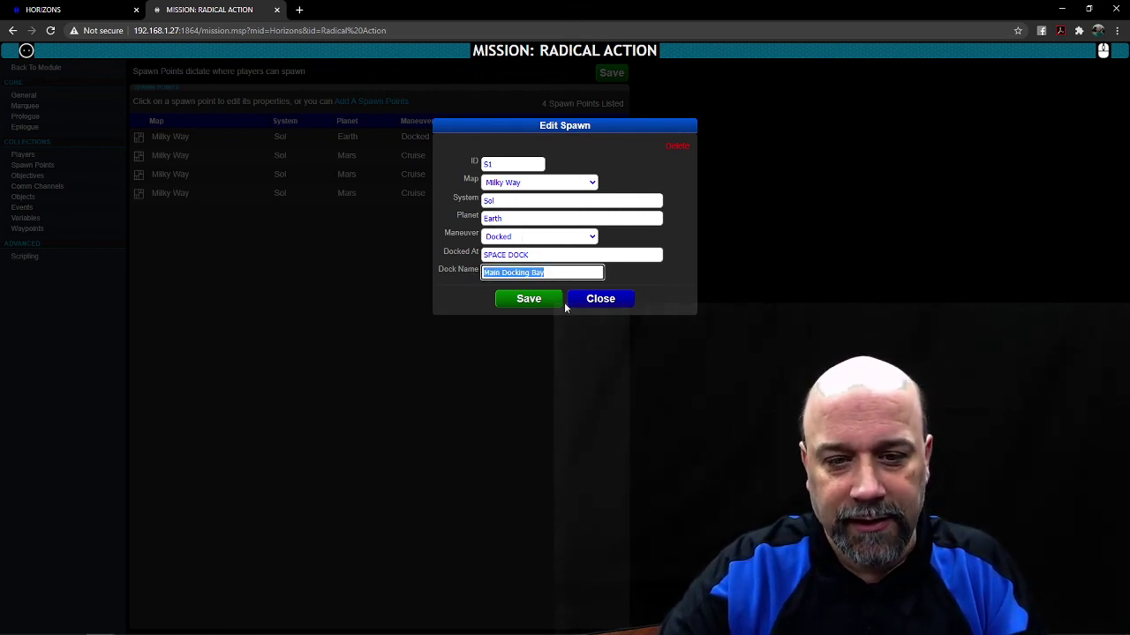
{"action": "left_click", "coordinate": [636, 278]}
{"action": "left_click", "coordinate": [591, 300]}
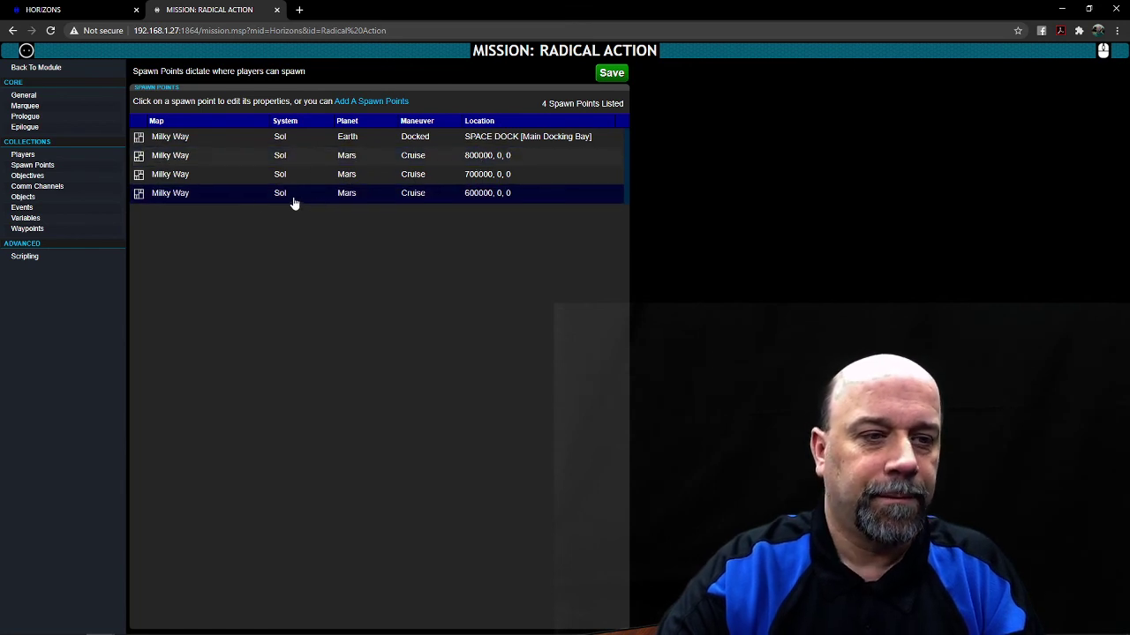
View the mission's objectives and inspect the rank options of the Reach Celaeno-1 objective without changing it
{"action": "left_click", "coordinate": [63, 181]}
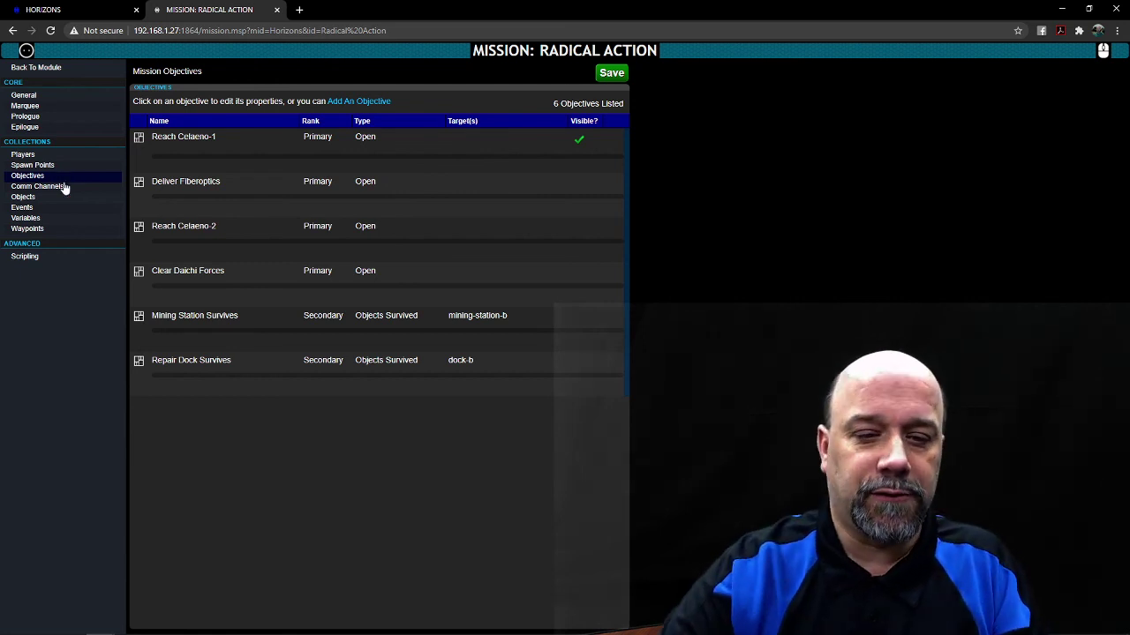
{"action": "left_click", "coordinate": [298, 153]}
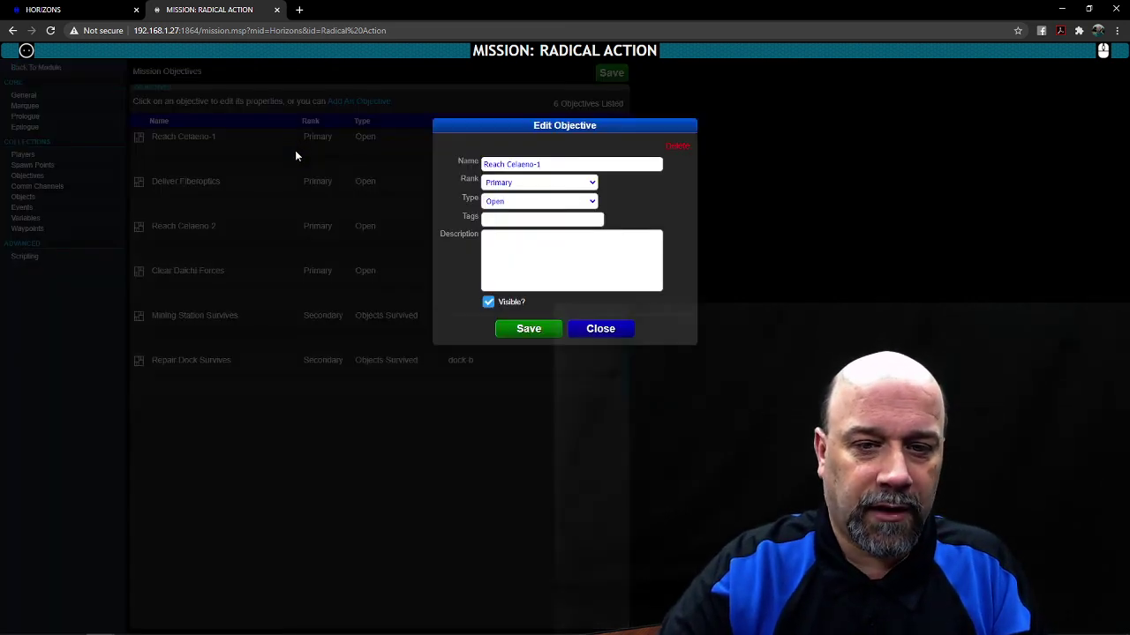
{"action": "left_click", "coordinate": [566, 182]}
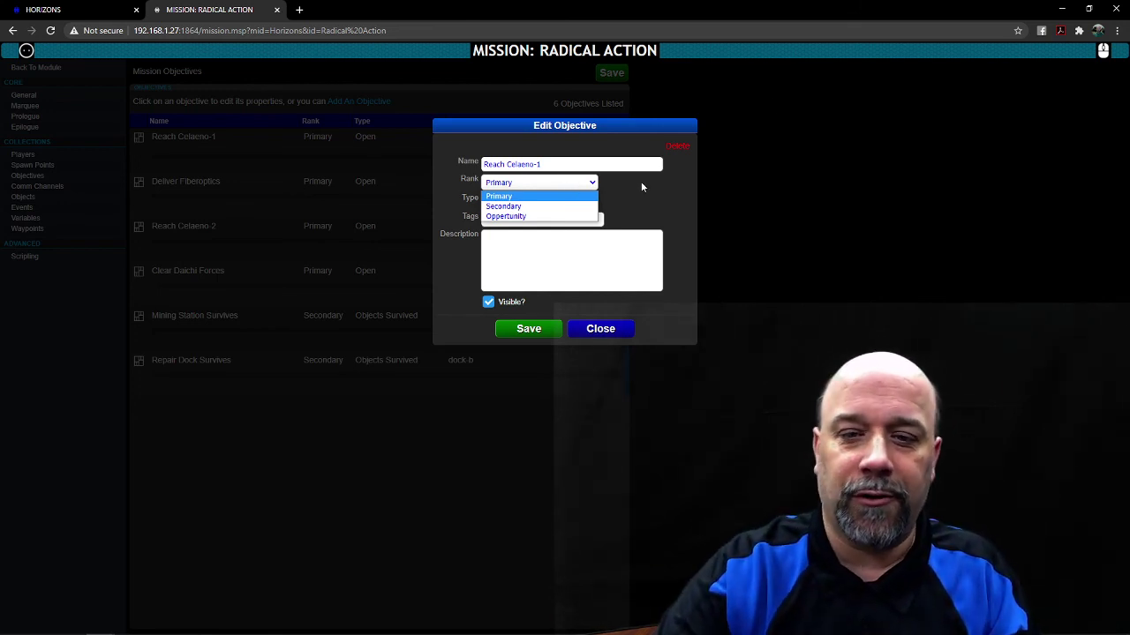
{"action": "left_click", "coordinate": [642, 220]}
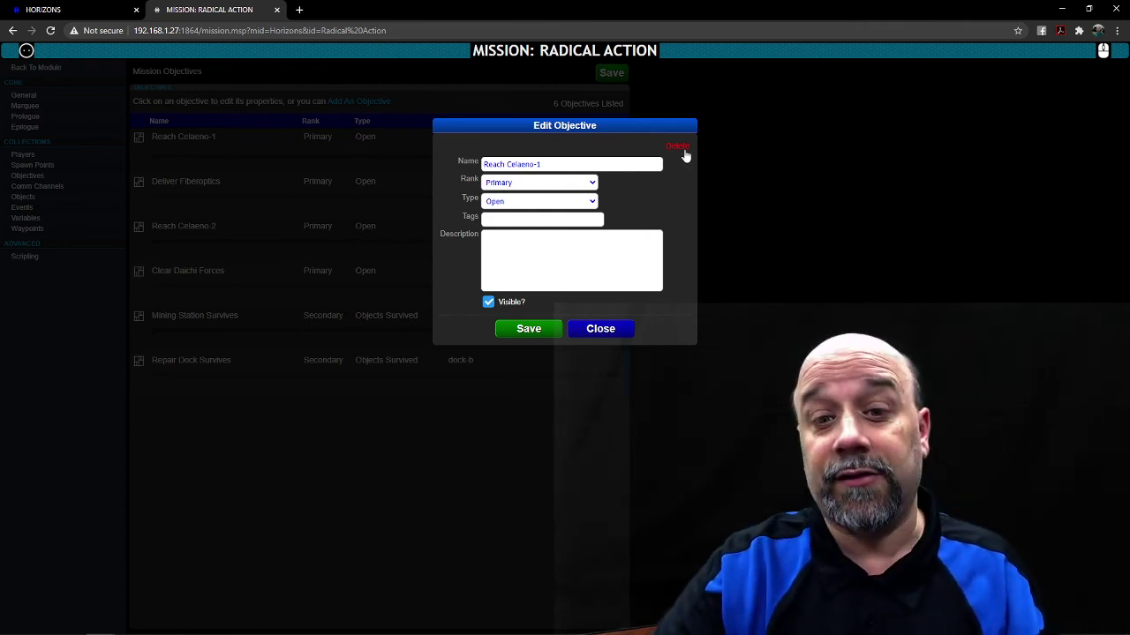
{"action": "left_click", "coordinate": [589, 335]}
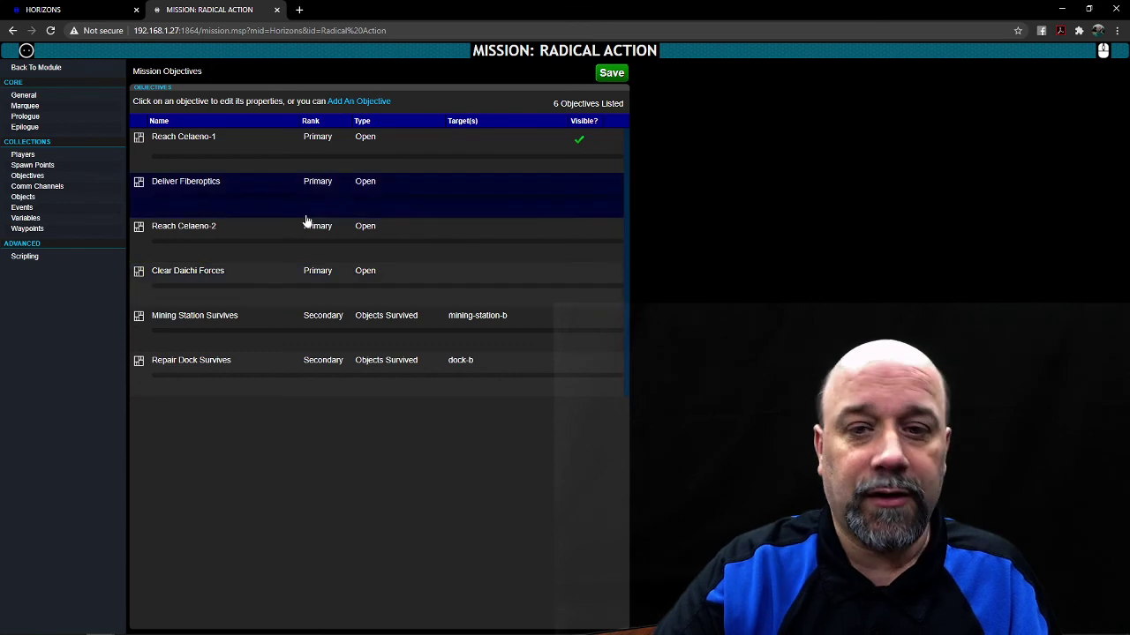
Reopen the Reach Celaeno-1 objective, review the available objective types, and close it unedited
{"action": "left_click", "coordinate": [322, 153]}
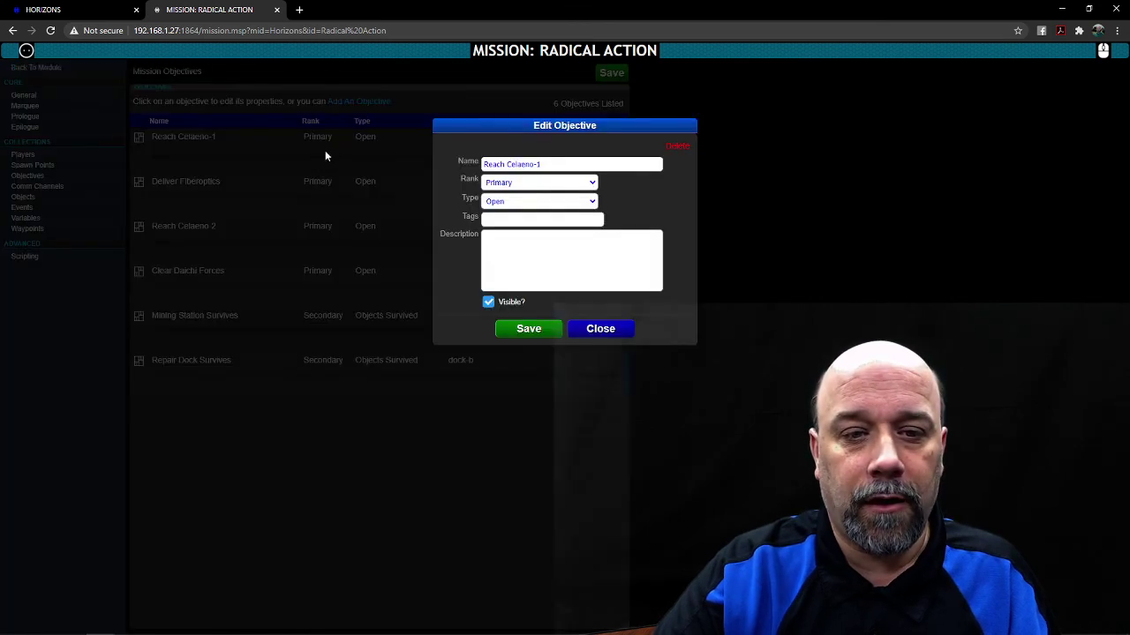
{"action": "left_click", "coordinate": [524, 203]}
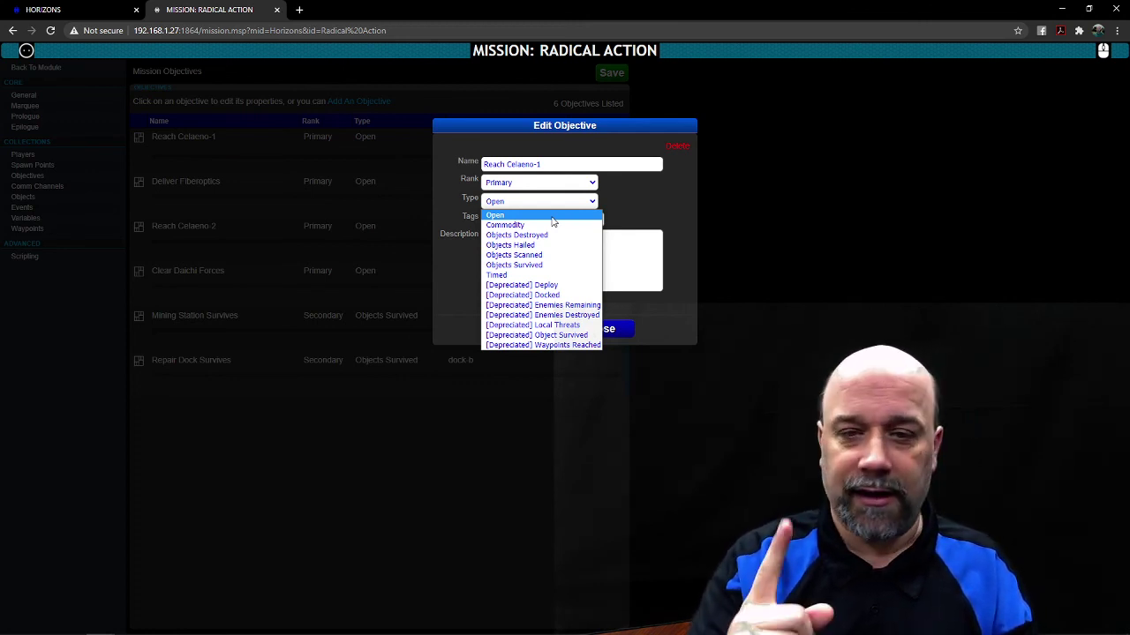
{"action": "left_click", "coordinate": [669, 194]}
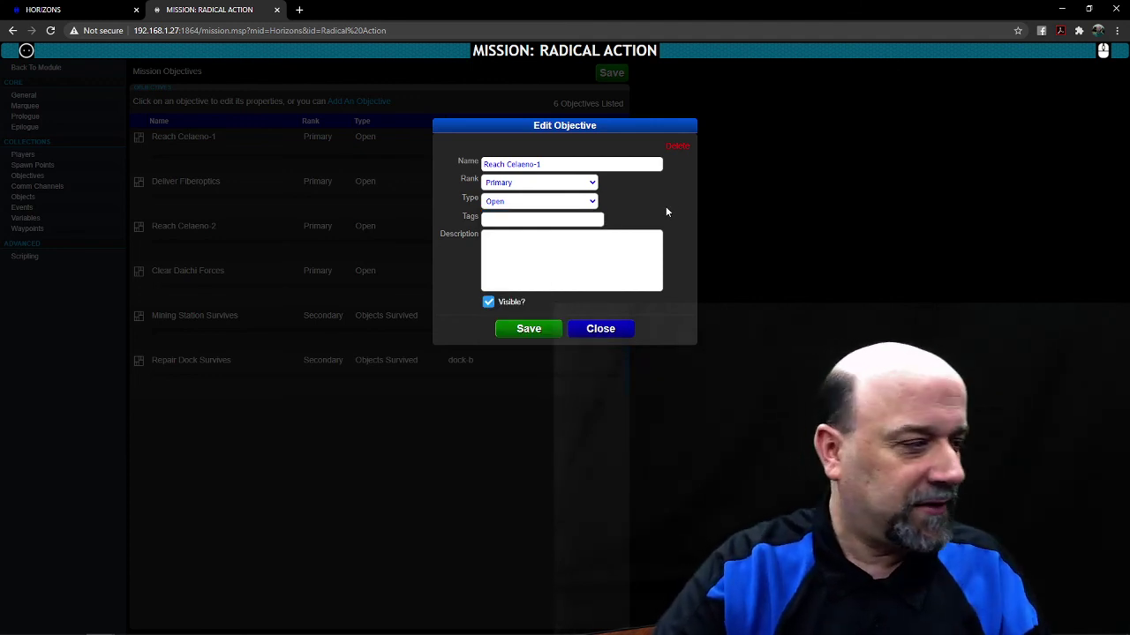
{"action": "left_click", "coordinate": [628, 329]}
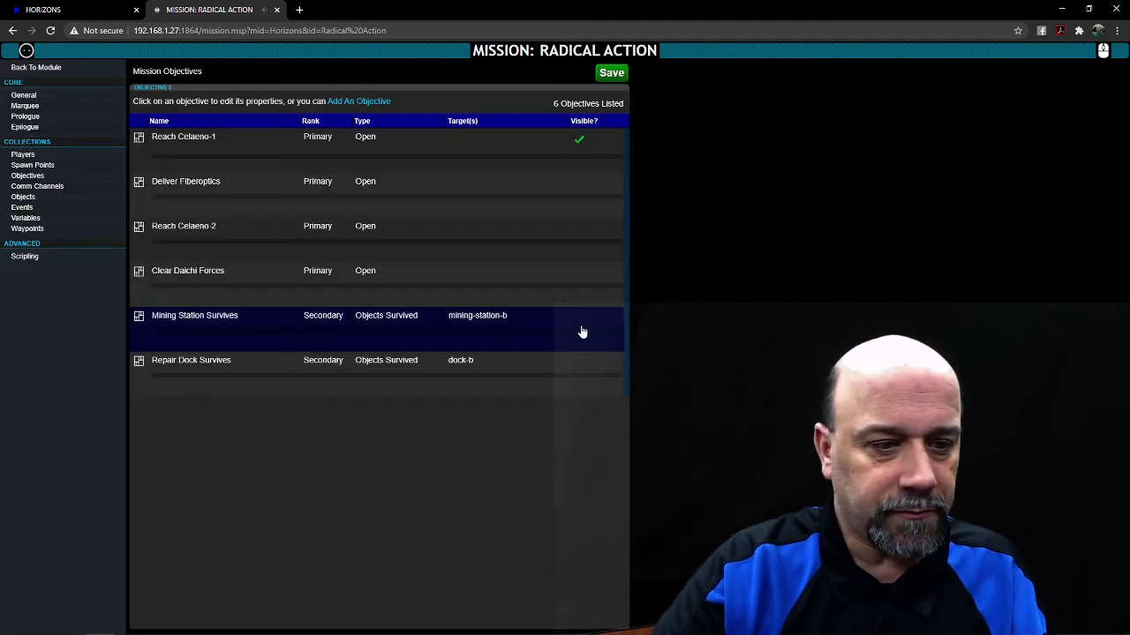
View the mission's comm channels and inspect the name and tags fields of a new conversation, closing it without saving
{"action": "left_click", "coordinate": [75, 192]}
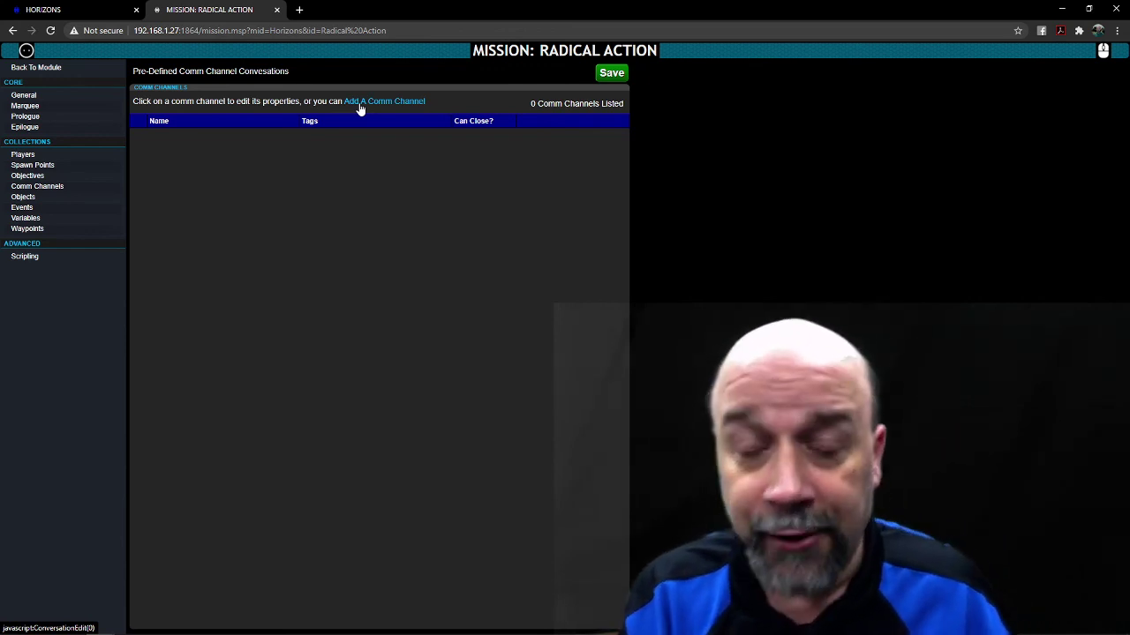
{"action": "left_click", "coordinate": [360, 104]}
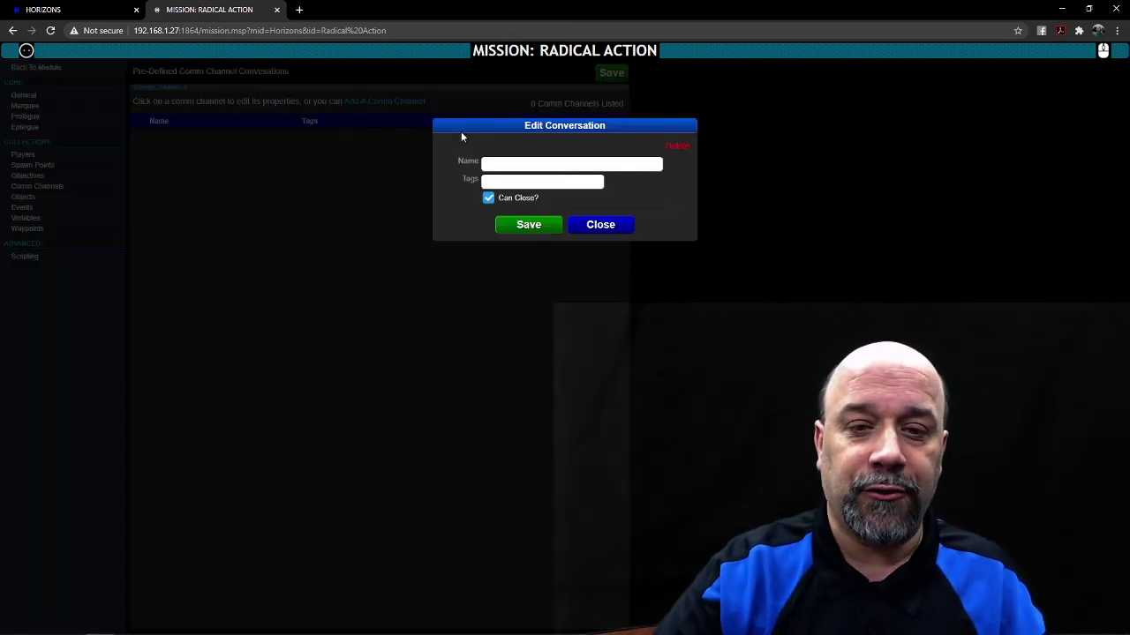
{"action": "left_click", "coordinate": [496, 181]}
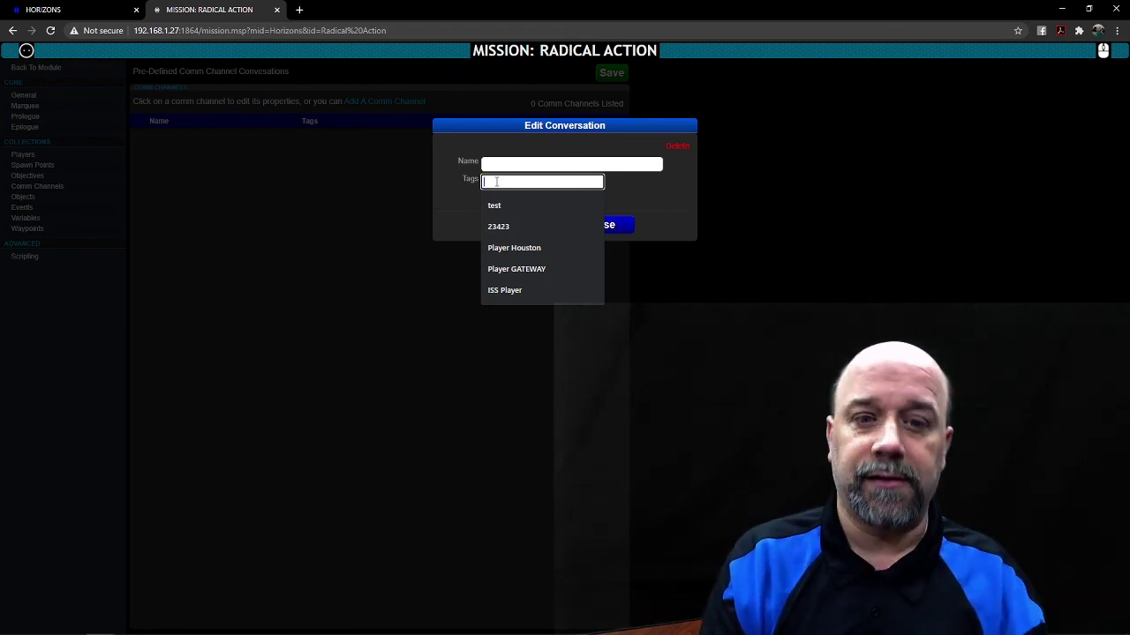
{"action": "left_click", "coordinate": [666, 201]}
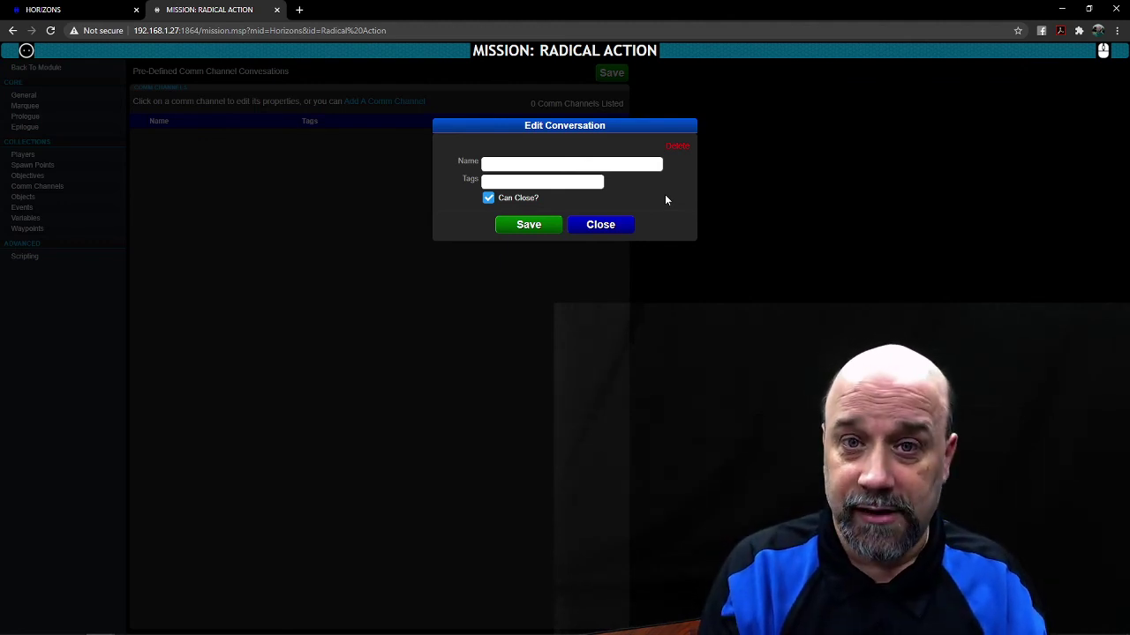
{"action": "left_click", "coordinate": [618, 225]}
View the mission's objects and inspect the general properties and location of Container A-214
{"action": "left_click", "coordinate": [97, 202]}
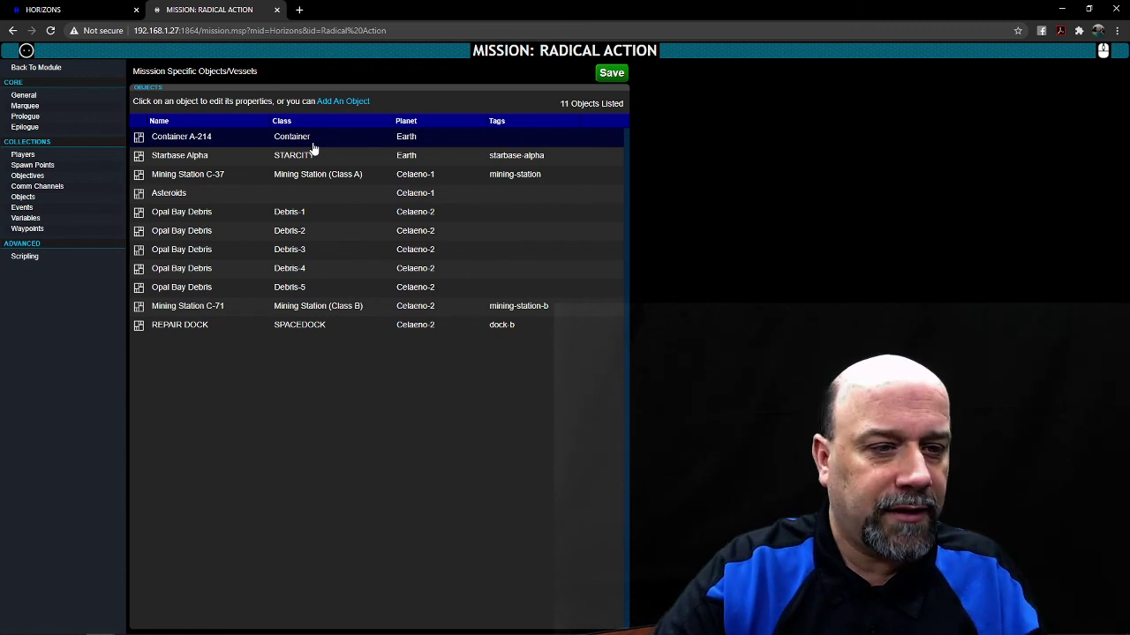
{"action": "left_click", "coordinate": [312, 144]}
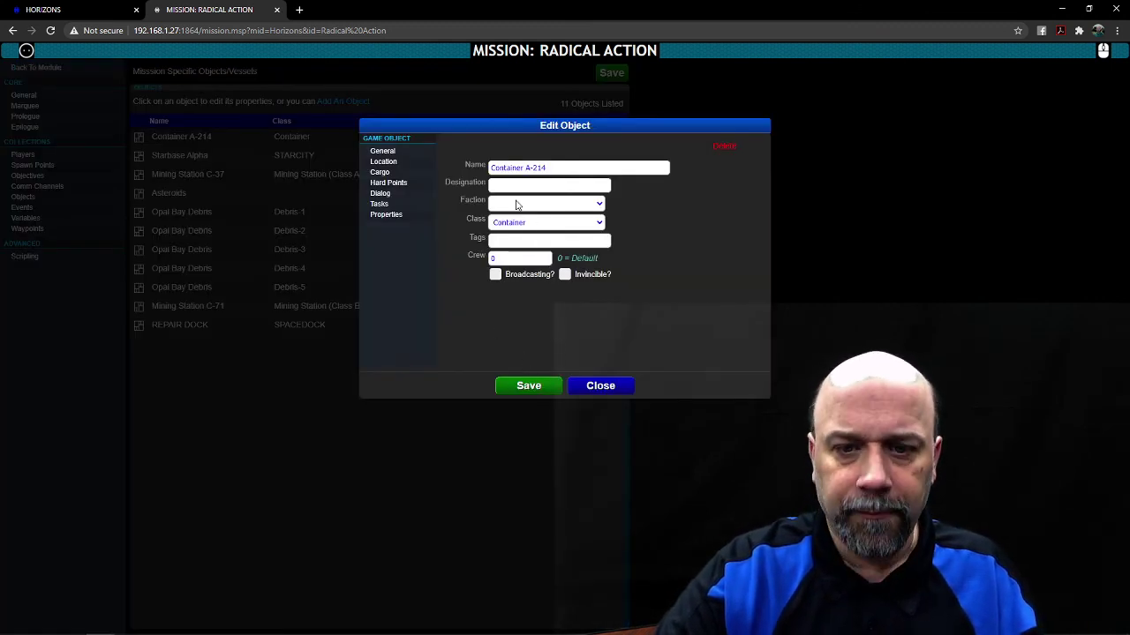
{"action": "left_click", "coordinate": [385, 163]}
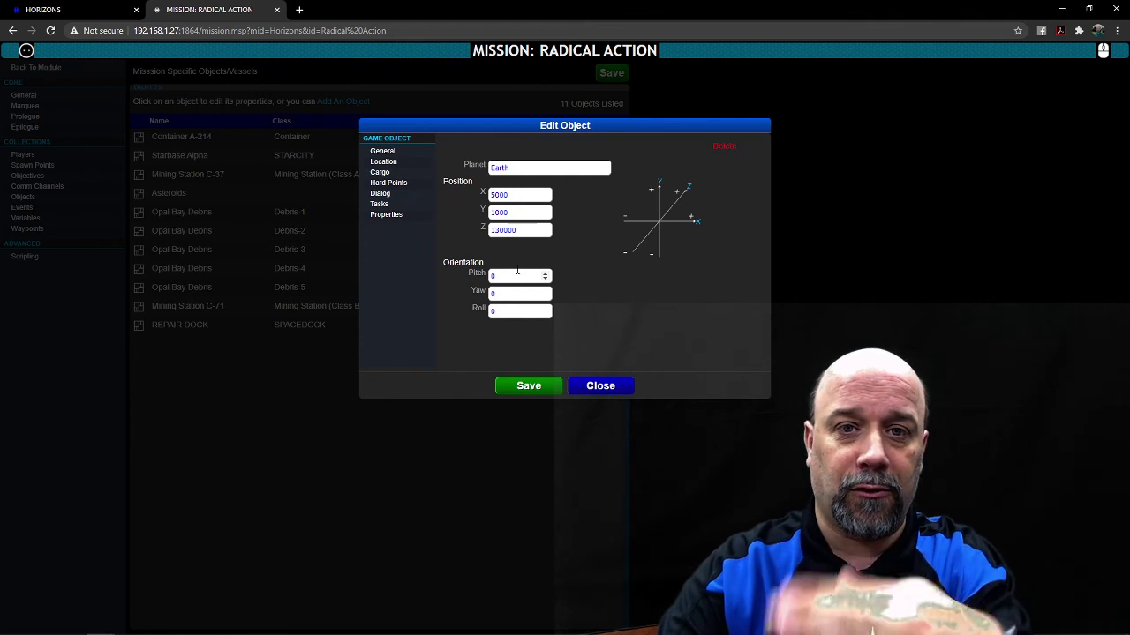
View Container A-214's cargo and review the cargo types available for its RANDOMIZE entry, leaving the entry unedited
{"action": "left_click", "coordinate": [397, 175]}
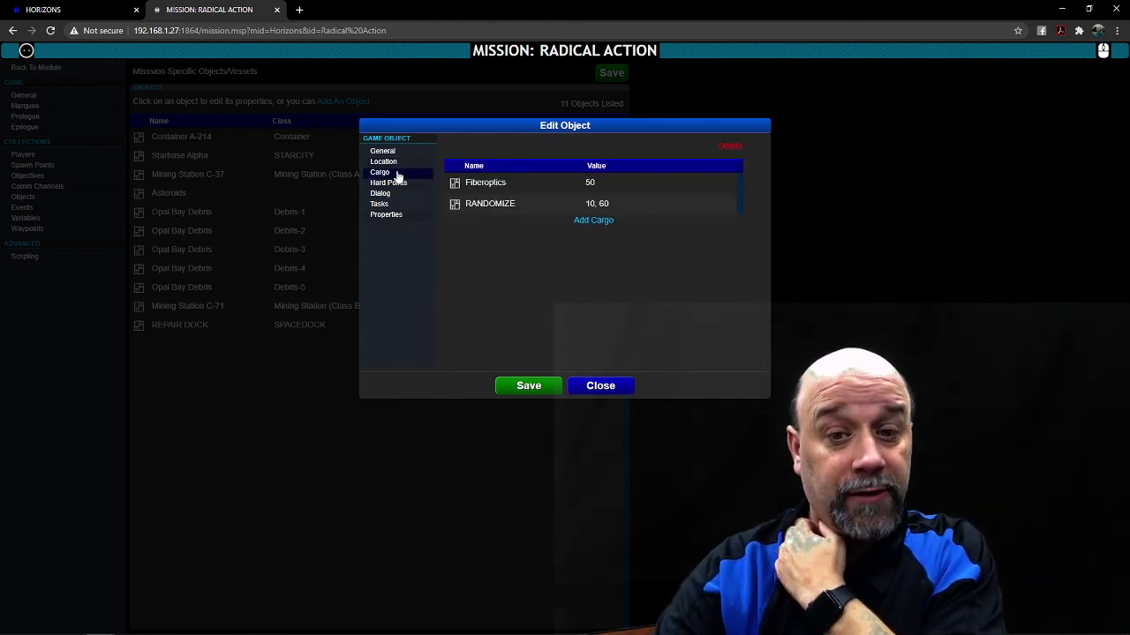
{"action": "left_click", "coordinate": [527, 209]}
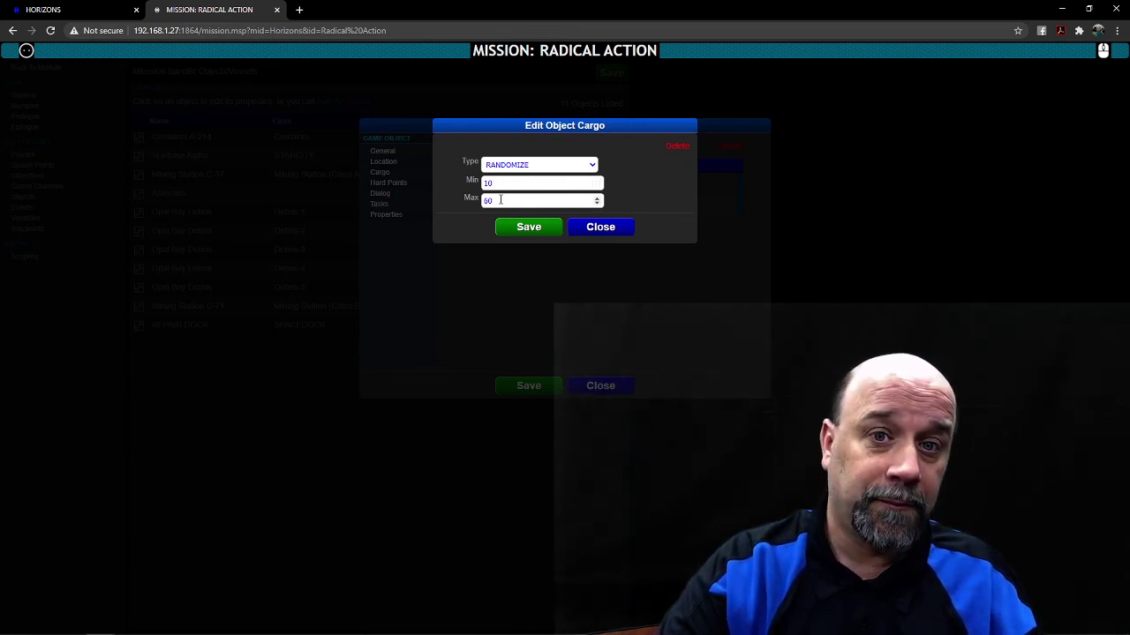
{"action": "left_click", "coordinate": [538, 165]}
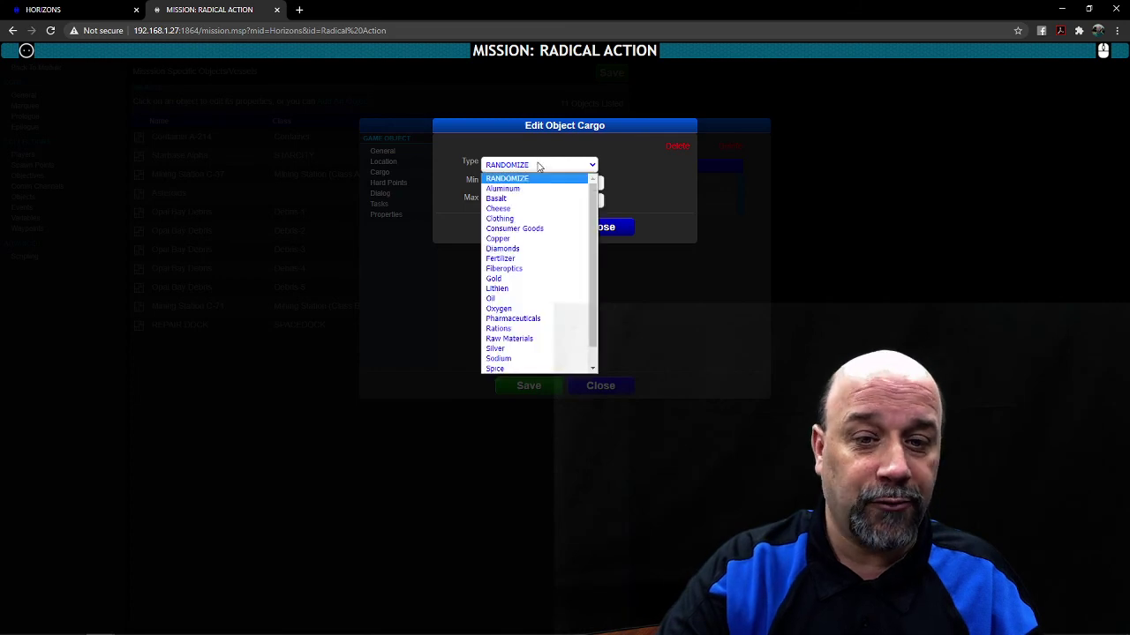
{"action": "scroll", "coordinate": [534, 265], "scroll_direction": "down", "scroll_amount": 1}
{"action": "scroll", "coordinate": [534, 264], "scroll_direction": "up", "scroll_amount": 1}
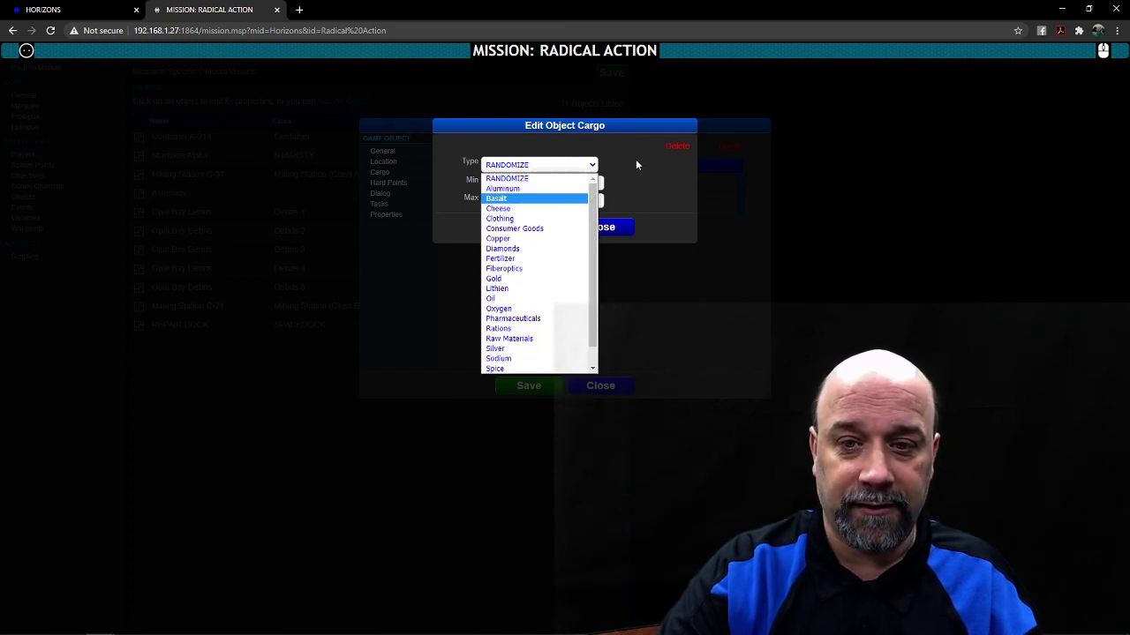
{"action": "left_click", "coordinate": [635, 165]}
{"action": "left_click", "coordinate": [615, 228]}
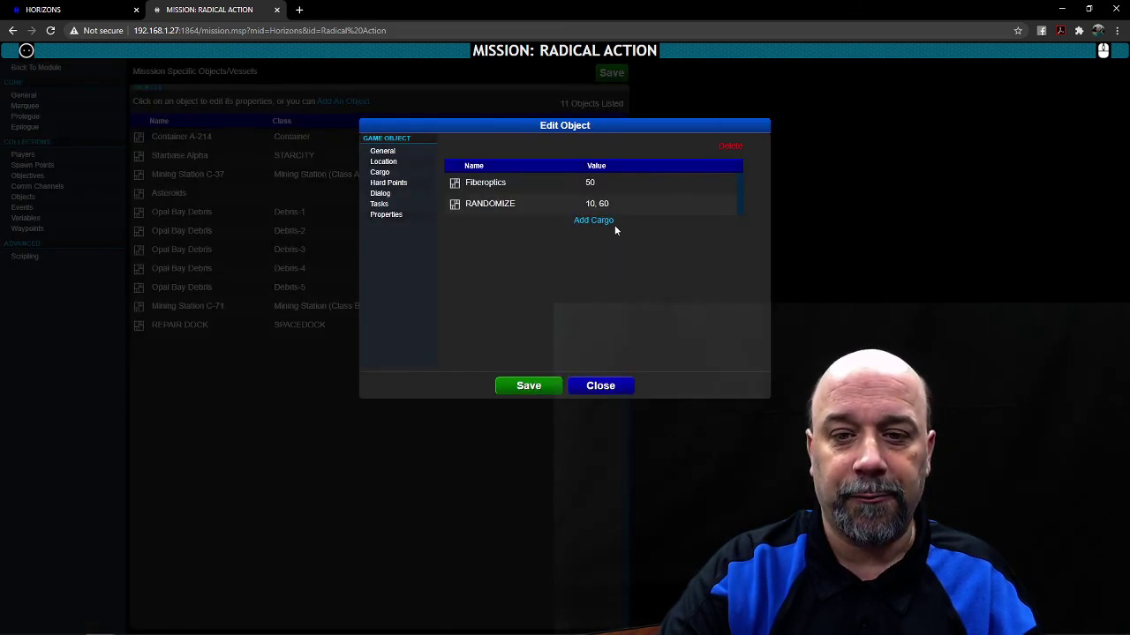
View Container A-214's hard points and its available dialog options, closing the object without saving
{"action": "left_click", "coordinate": [410, 191]}
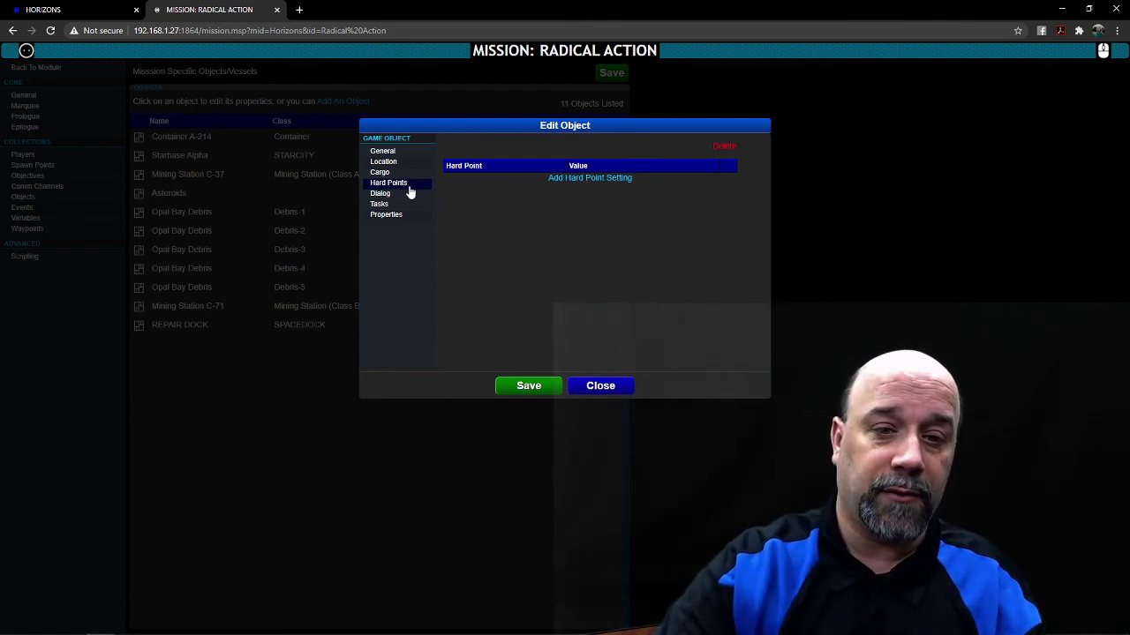
{"action": "left_click", "coordinate": [404, 193]}
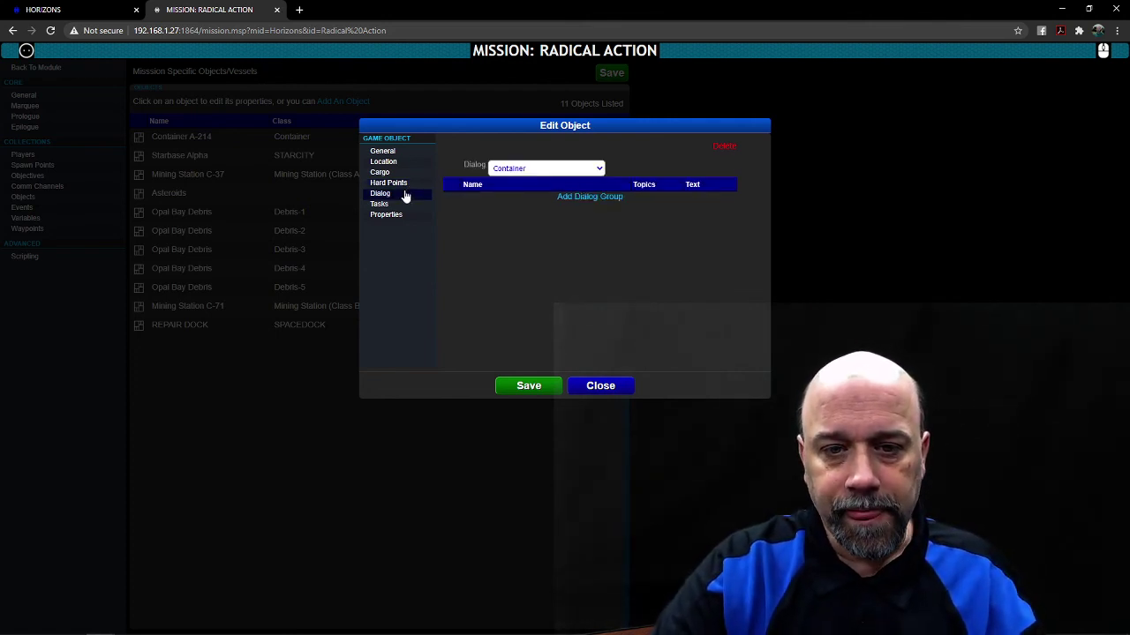
{"action": "left_click", "coordinate": [502, 170]}
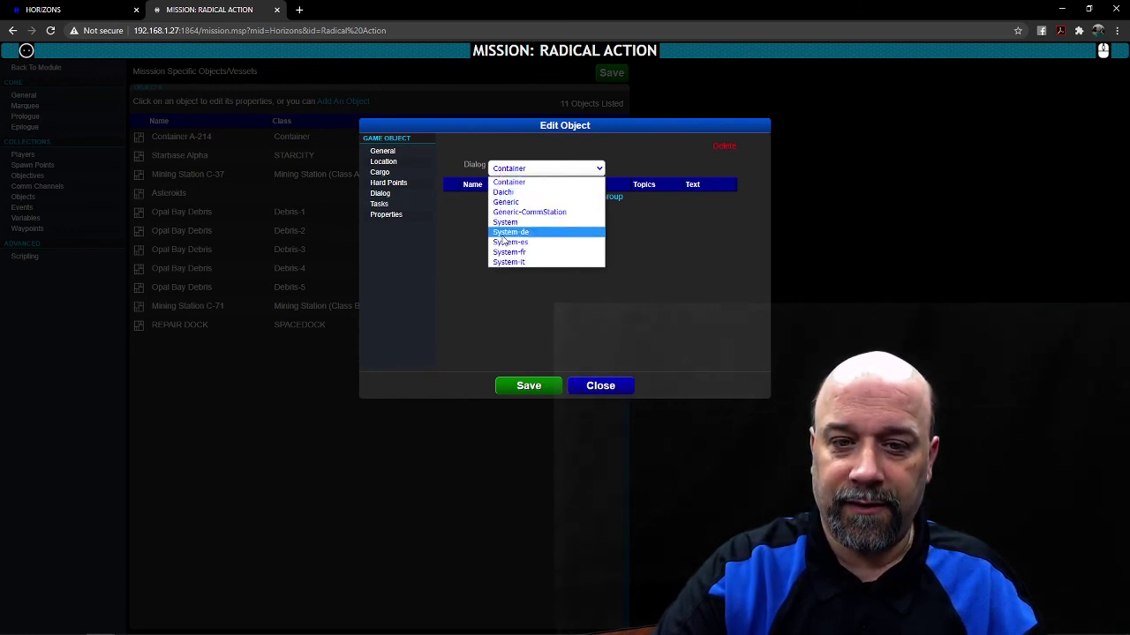
{"action": "left_click", "coordinate": [606, 139]}
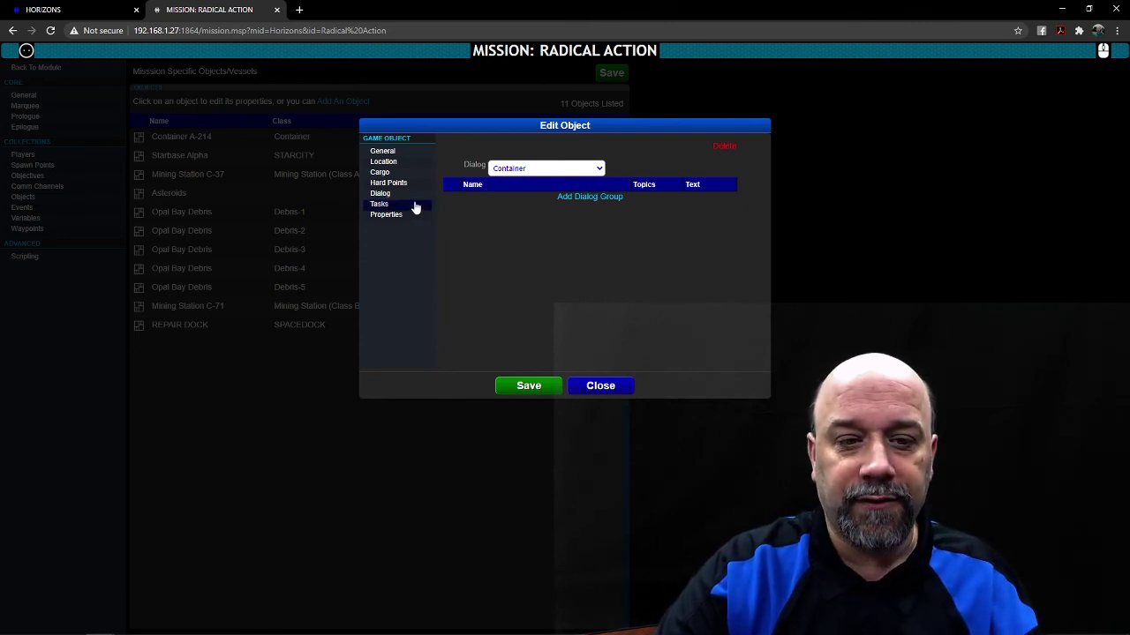
{"action": "left_click", "coordinate": [601, 386]}
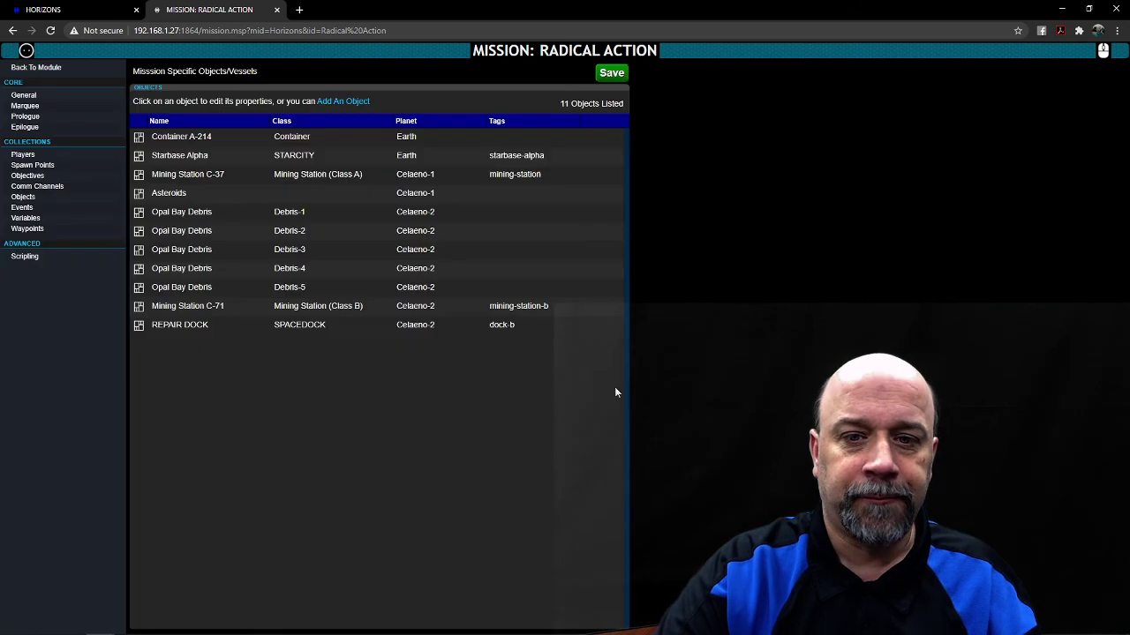
Inspect the dialog settings of Starbase Alpha and Mining Station C-37, closing each object without saving
{"action": "left_click", "coordinate": [235, 165]}
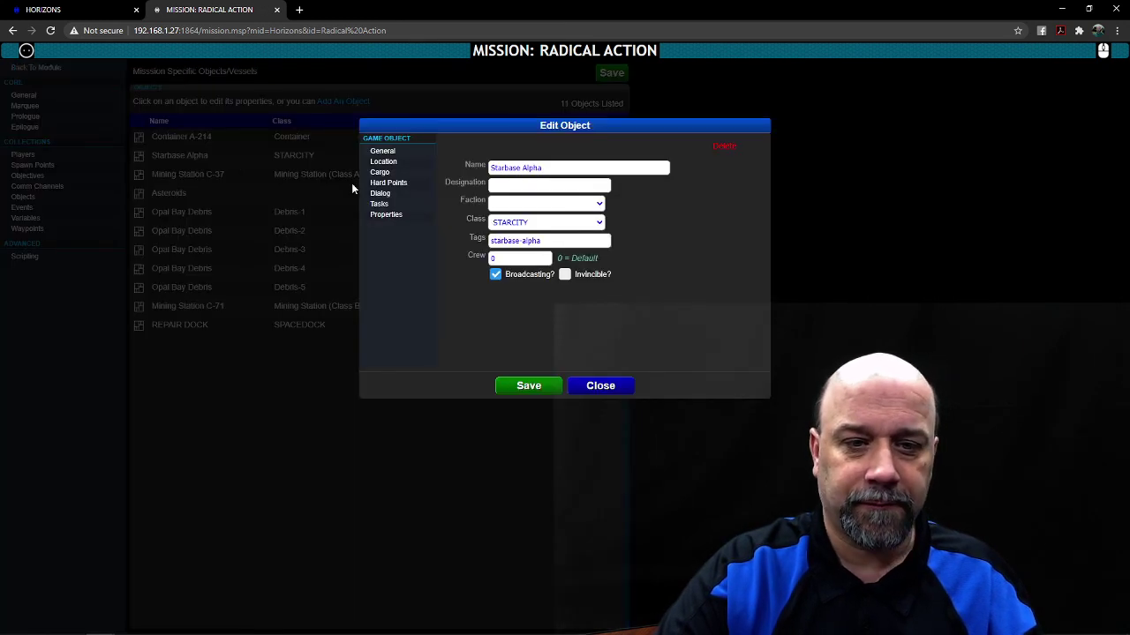
{"action": "left_click", "coordinate": [378, 195]}
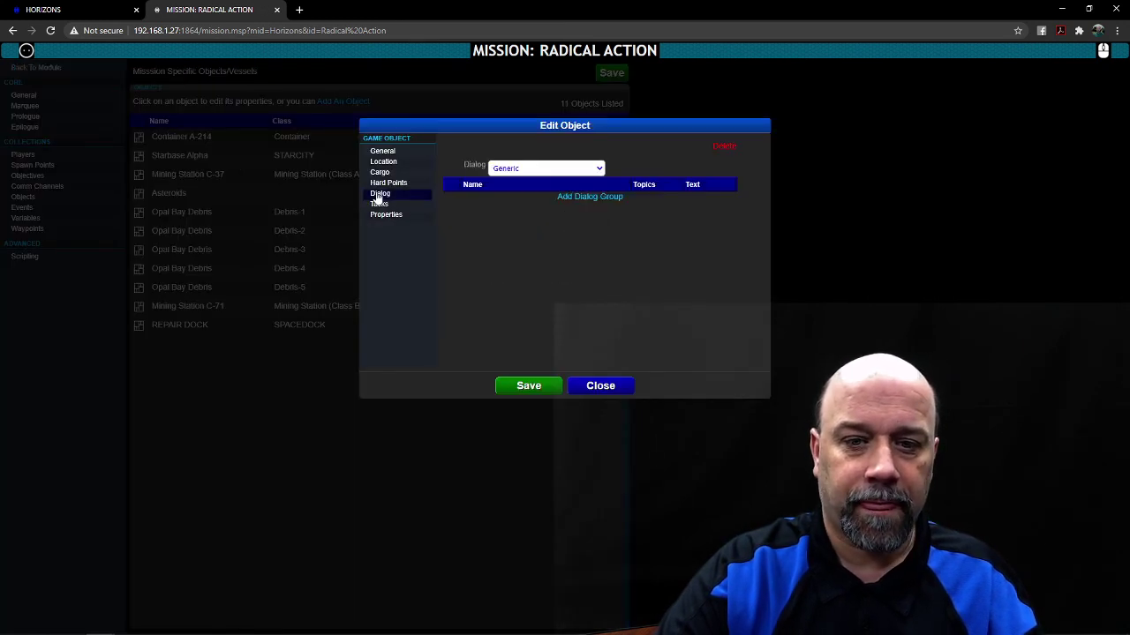
{"action": "left_click", "coordinate": [596, 387]}
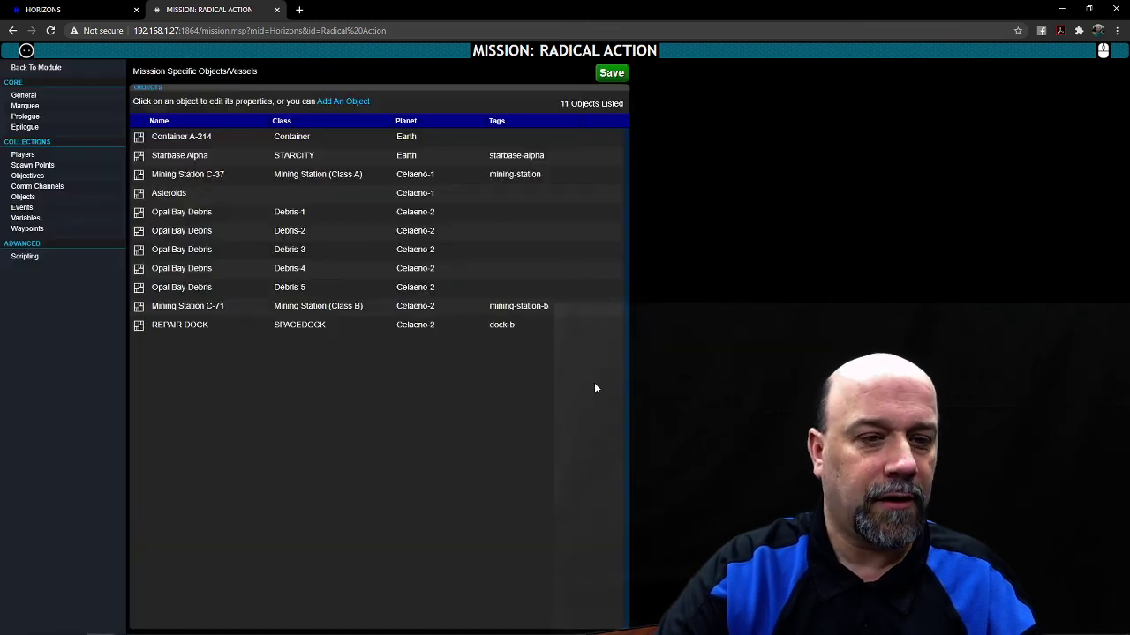
{"action": "left_click", "coordinate": [230, 176]}
{"action": "left_click", "coordinate": [379, 195]}
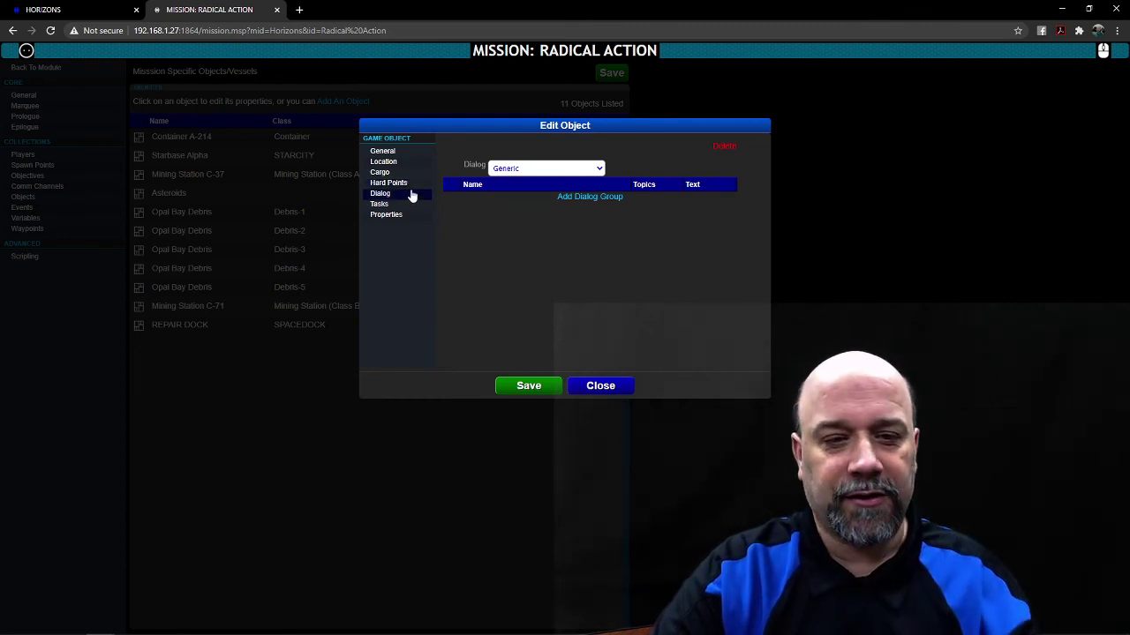
{"action": "left_click", "coordinate": [600, 385]}
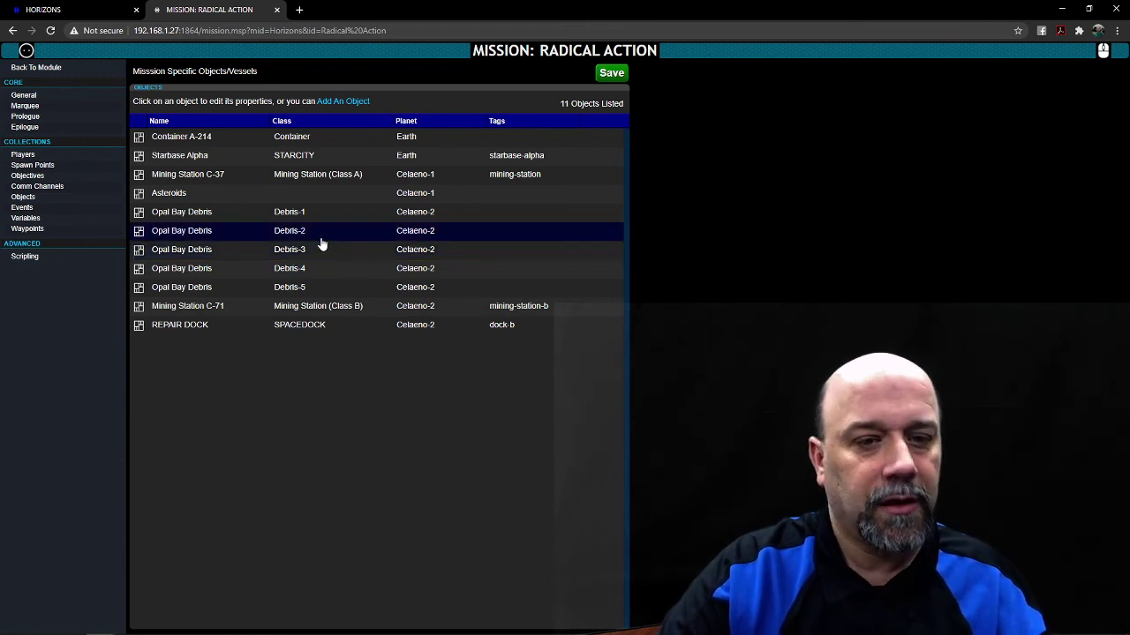
Inspect Mining Station C-71's general properties, highlighting its tag, and close it without saving
{"action": "left_click", "coordinate": [315, 307]}
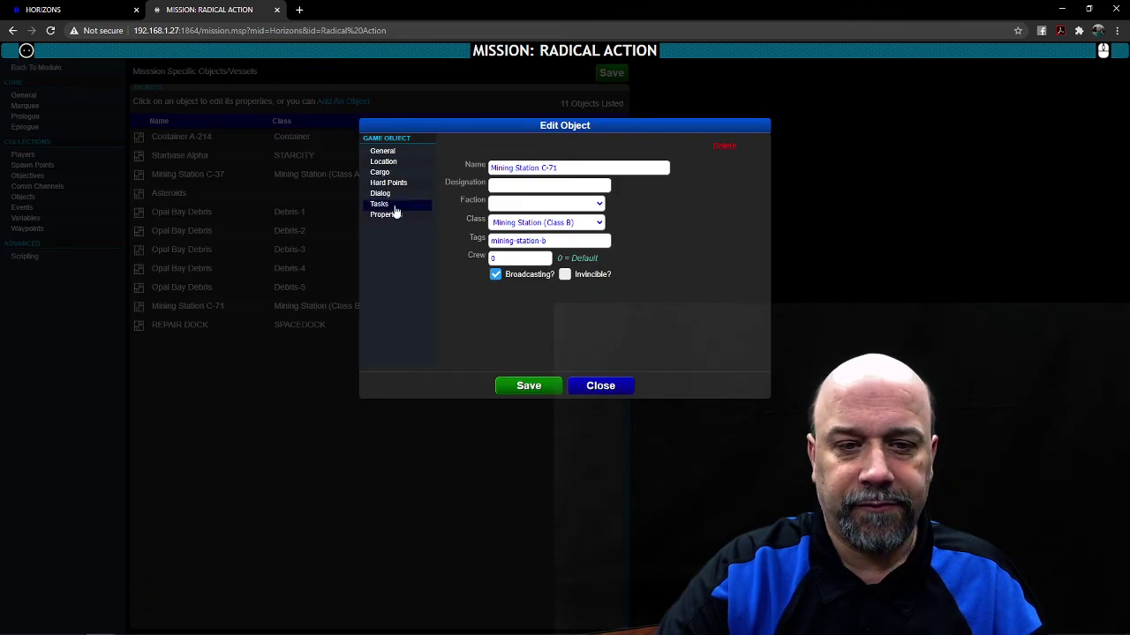
{"action": "left_click_drag", "start_coordinate": [553, 240], "coordinate": [439, 242]}
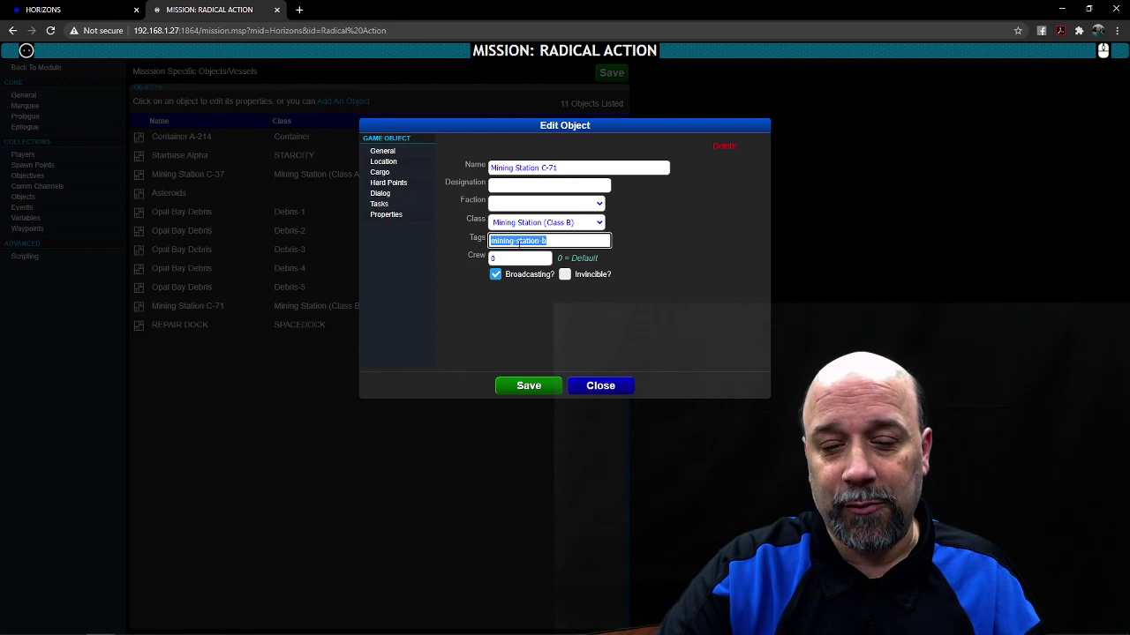
{"action": "left_click", "coordinate": [591, 388]}
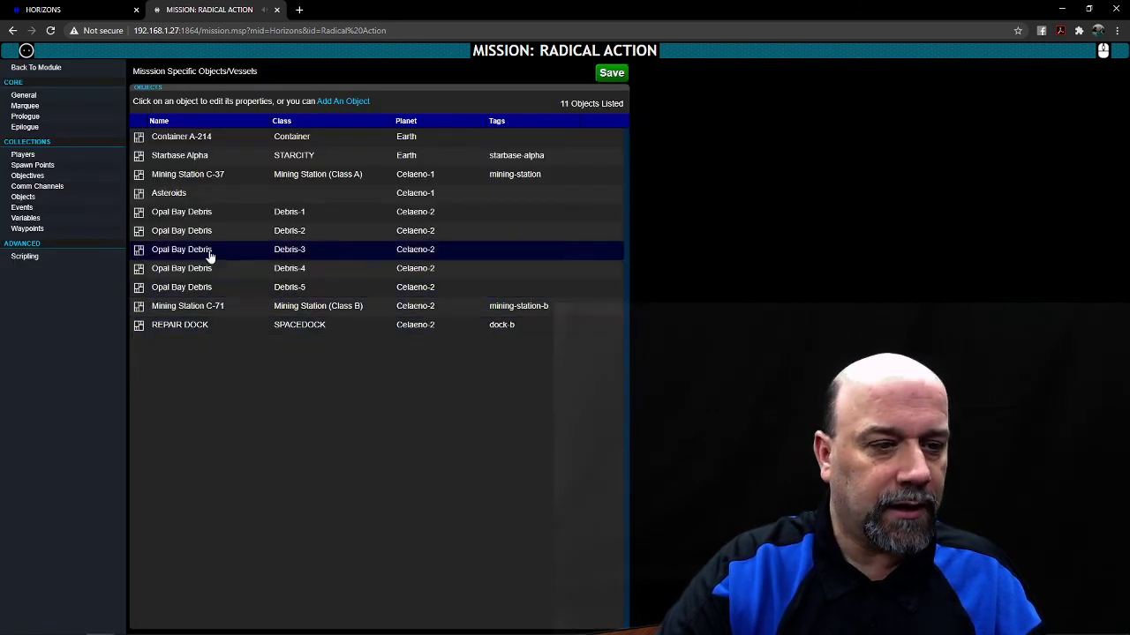
Open the Starting Out (In Dock) mission event, review its frequency options, and toggle the Game Master option on and back off
{"action": "left_click", "coordinate": [77, 211]}
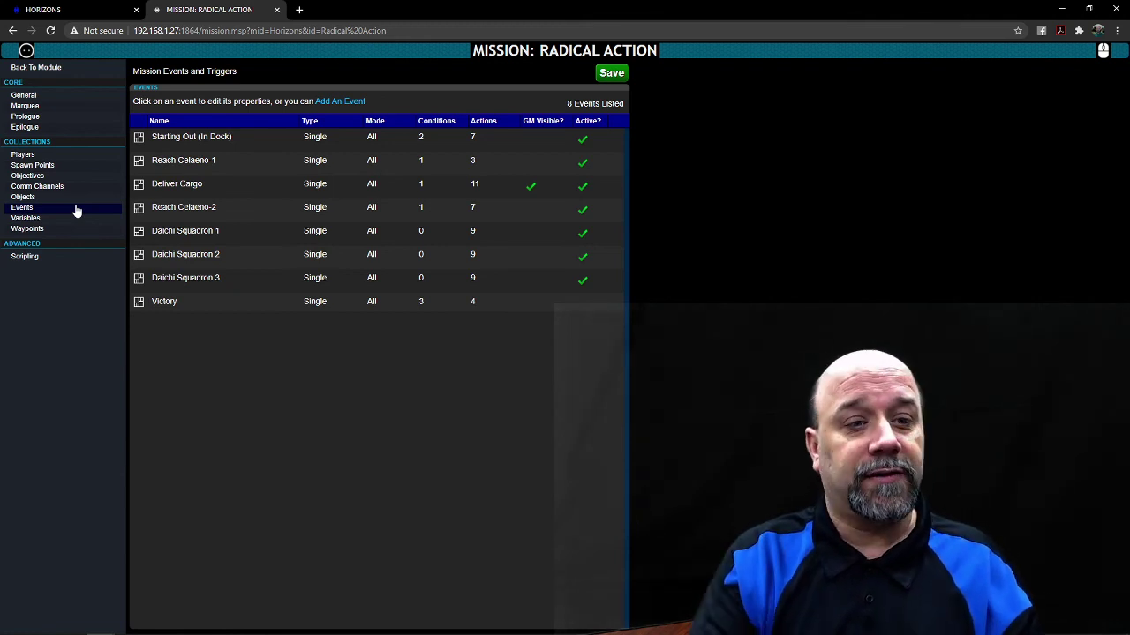
{"action": "left_click", "coordinate": [270, 138]}
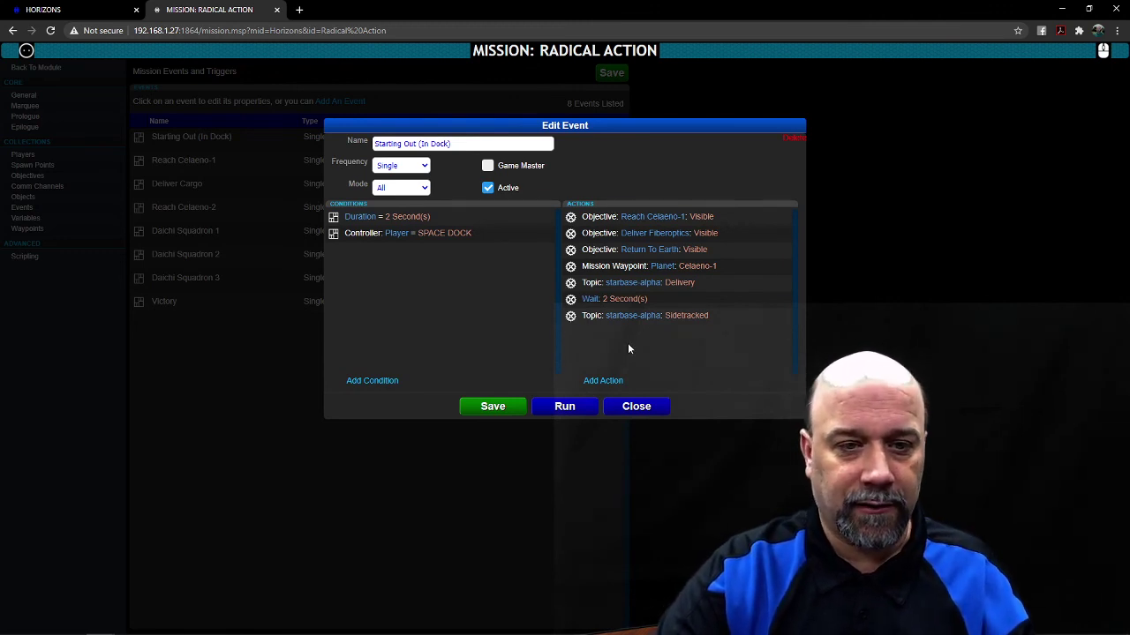
{"action": "left_click", "coordinate": [425, 166]}
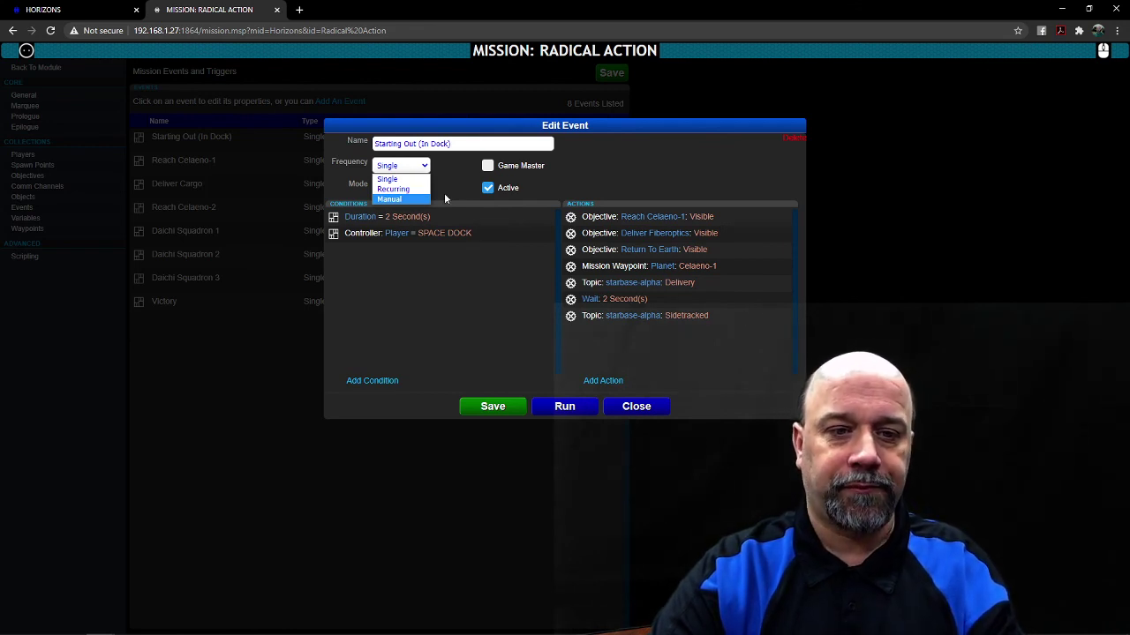
{"action": "left_click", "coordinate": [451, 186]}
{"action": "left_click", "coordinate": [486, 168]}
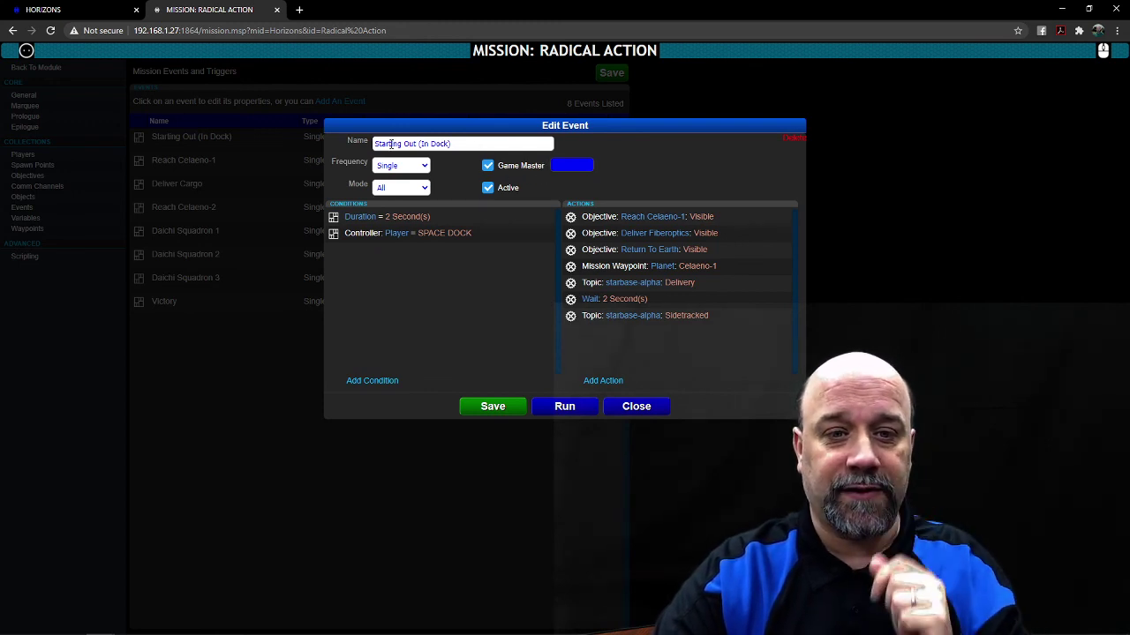
{"action": "left_click", "coordinate": [489, 166]}
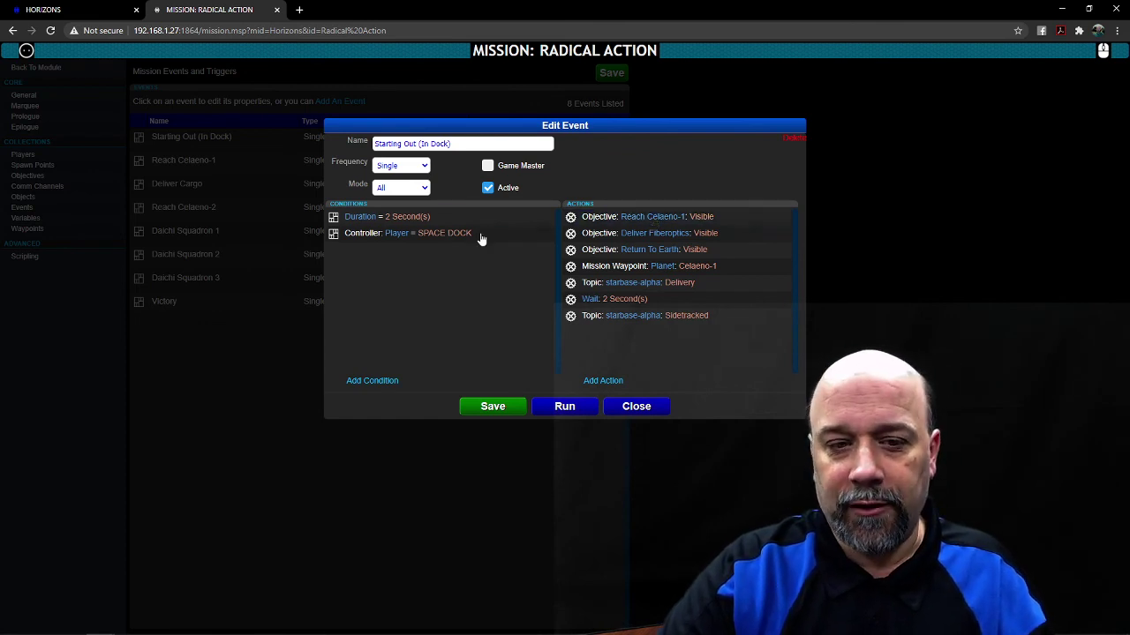
Review the condition types available for the event's Duration condition, closing the condition without saving
{"action": "left_click", "coordinate": [450, 218]}
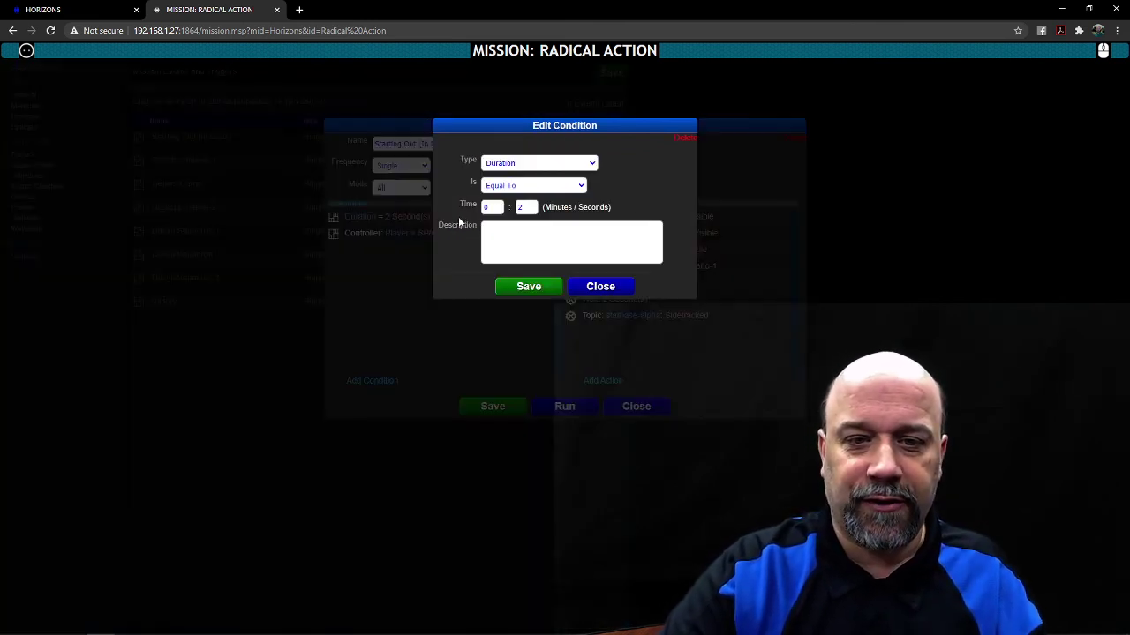
{"action": "left_click", "coordinate": [591, 164]}
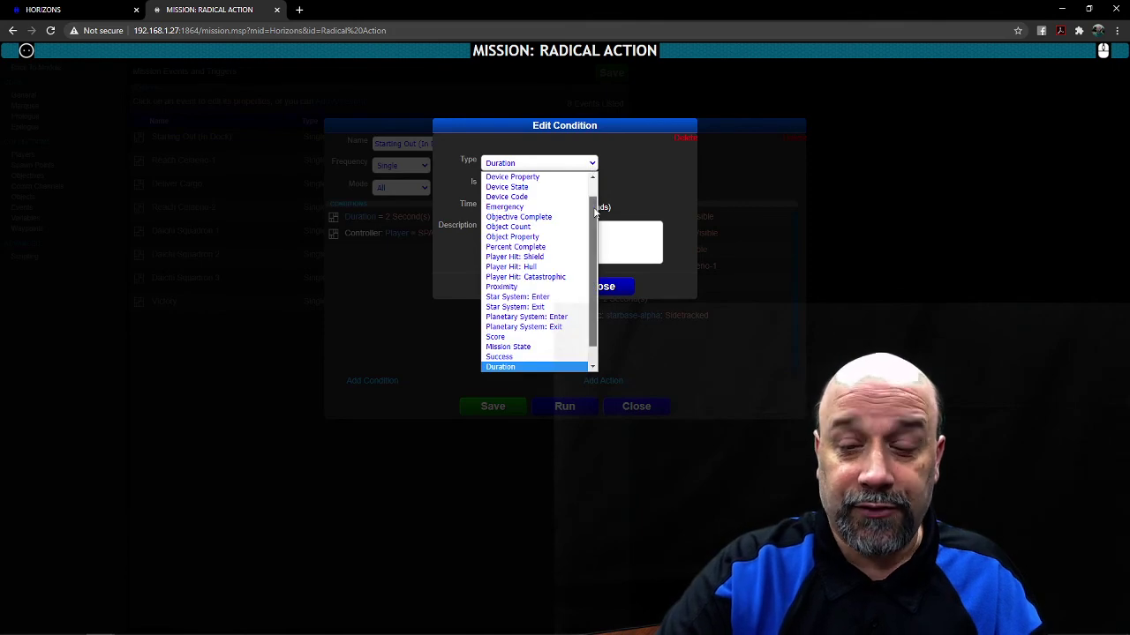
{"action": "scroll", "coordinate": [596, 183], "scroll_direction": "up", "scroll_amount": 1}
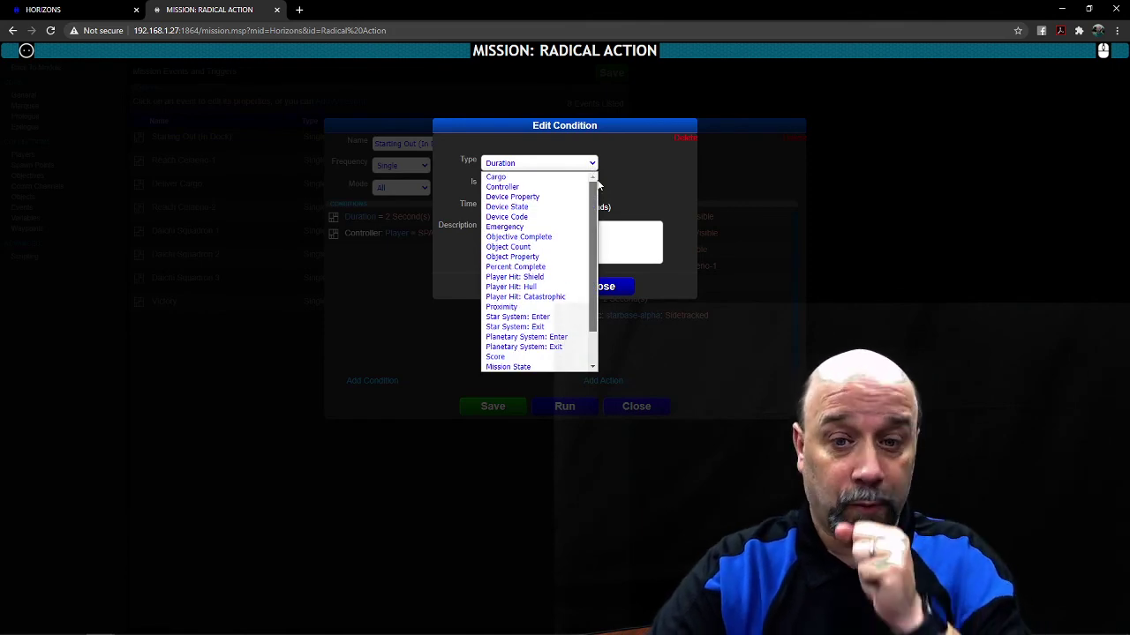
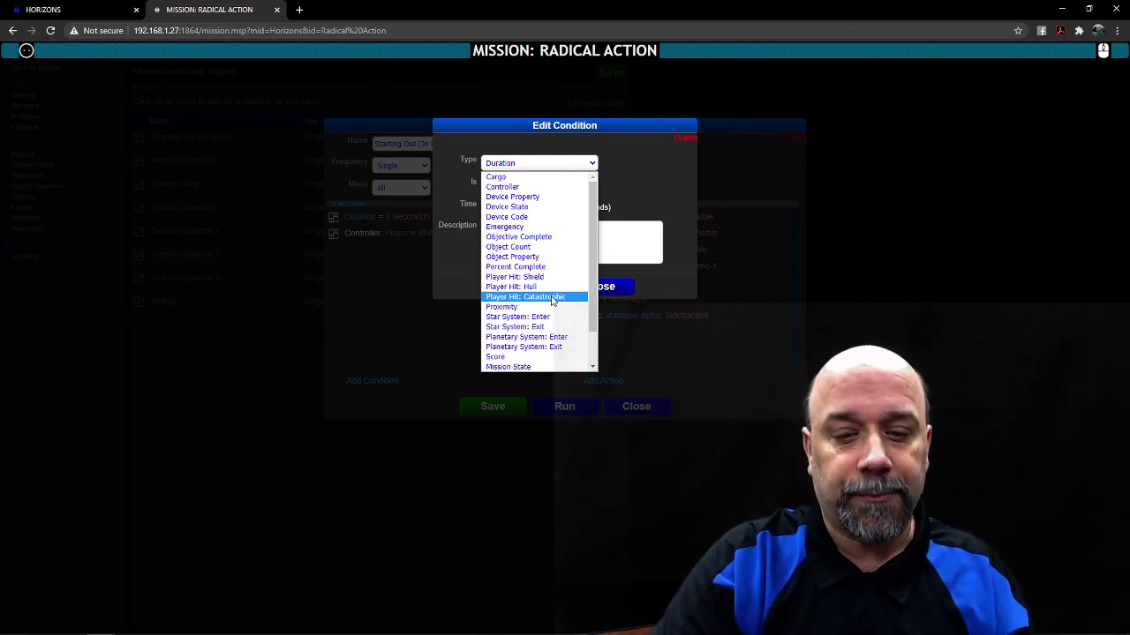
{"action": "scroll", "coordinate": [553, 301], "scroll_direction": "down", "scroll_amount": 2}
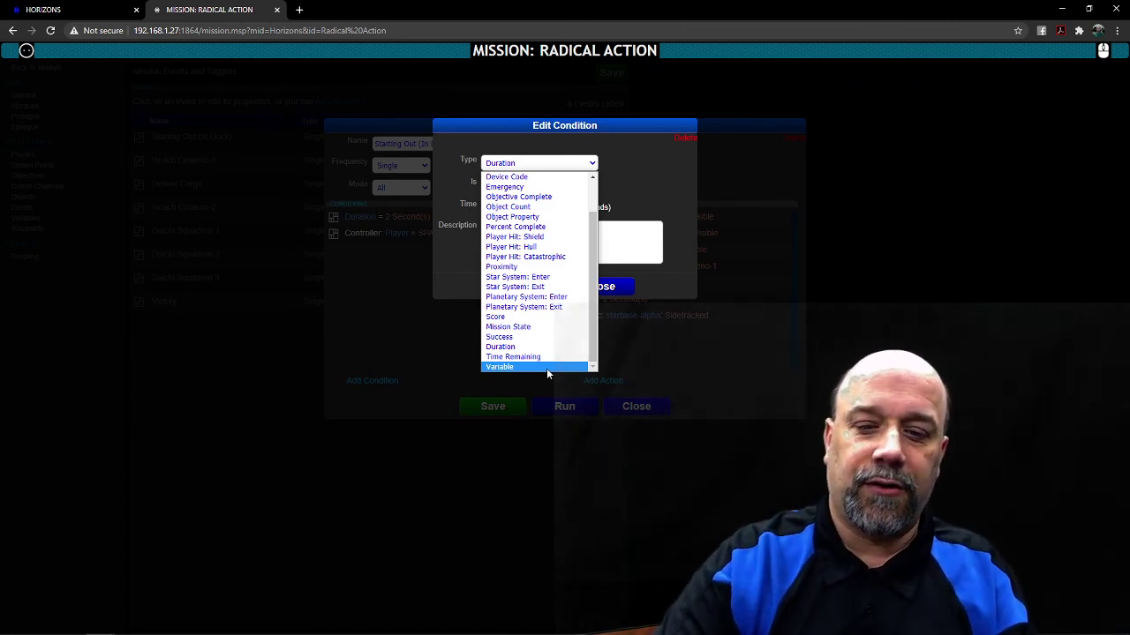
{"action": "scroll", "coordinate": [591, 229], "scroll_direction": "up", "scroll_amount": 1}
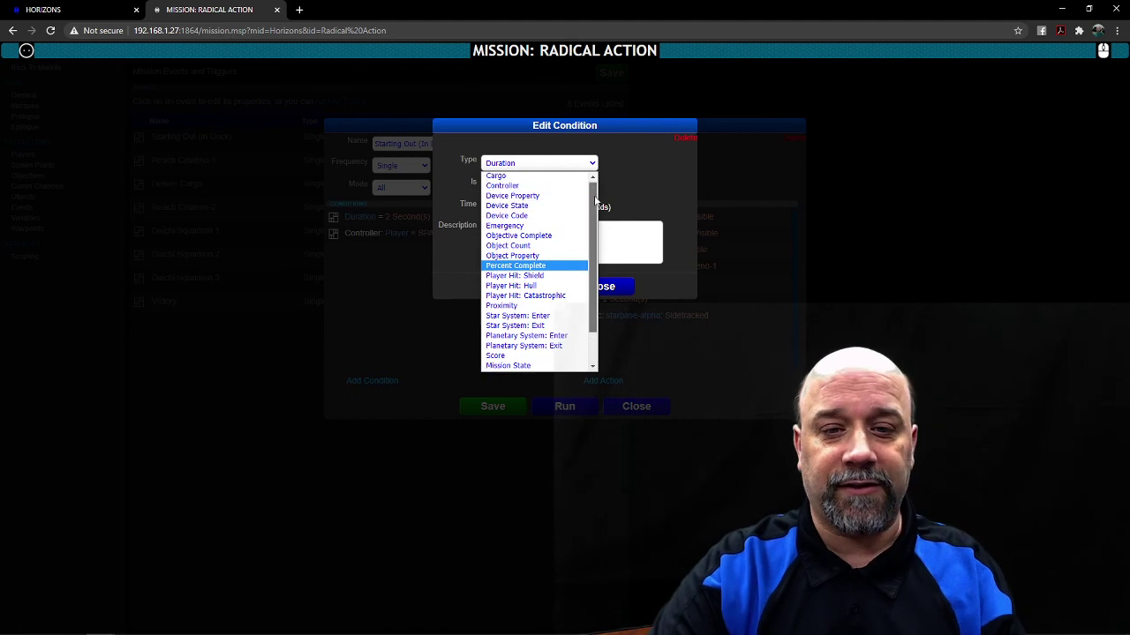
{"action": "scroll", "coordinate": [593, 242], "scroll_direction": "down", "scroll_amount": 1}
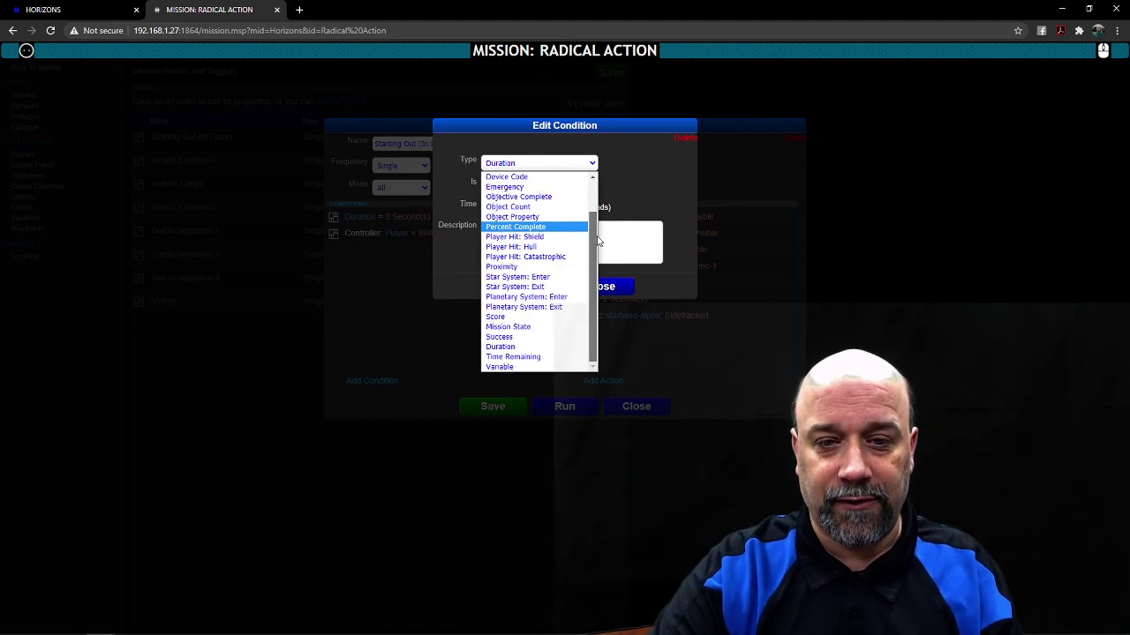
{"action": "left_click", "coordinate": [667, 210]}
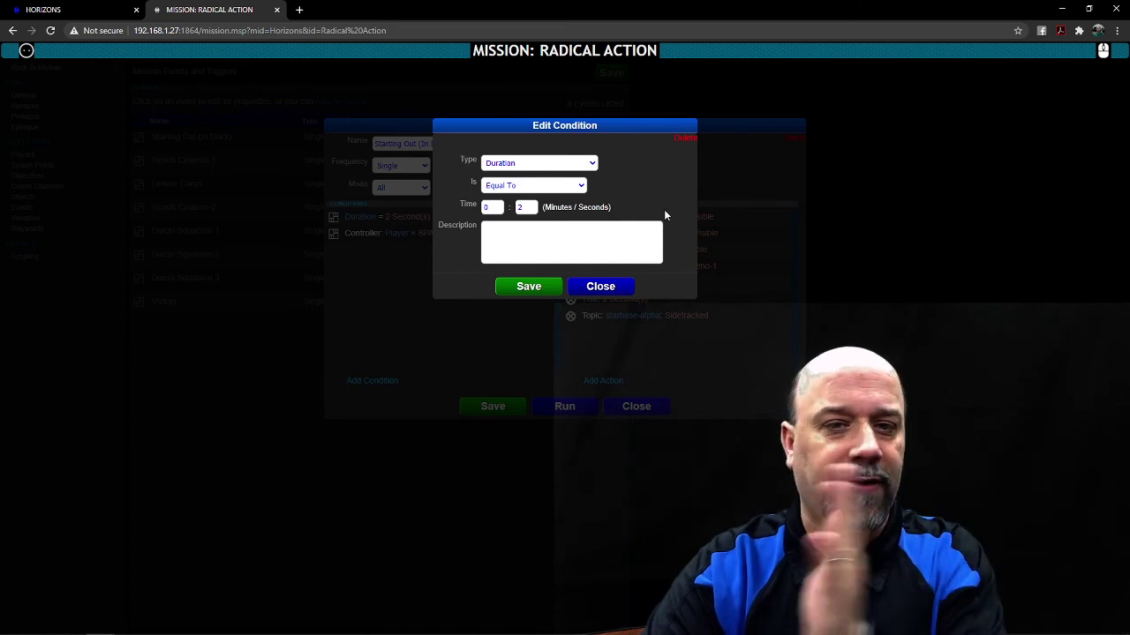
{"action": "left_click", "coordinate": [601, 286]}
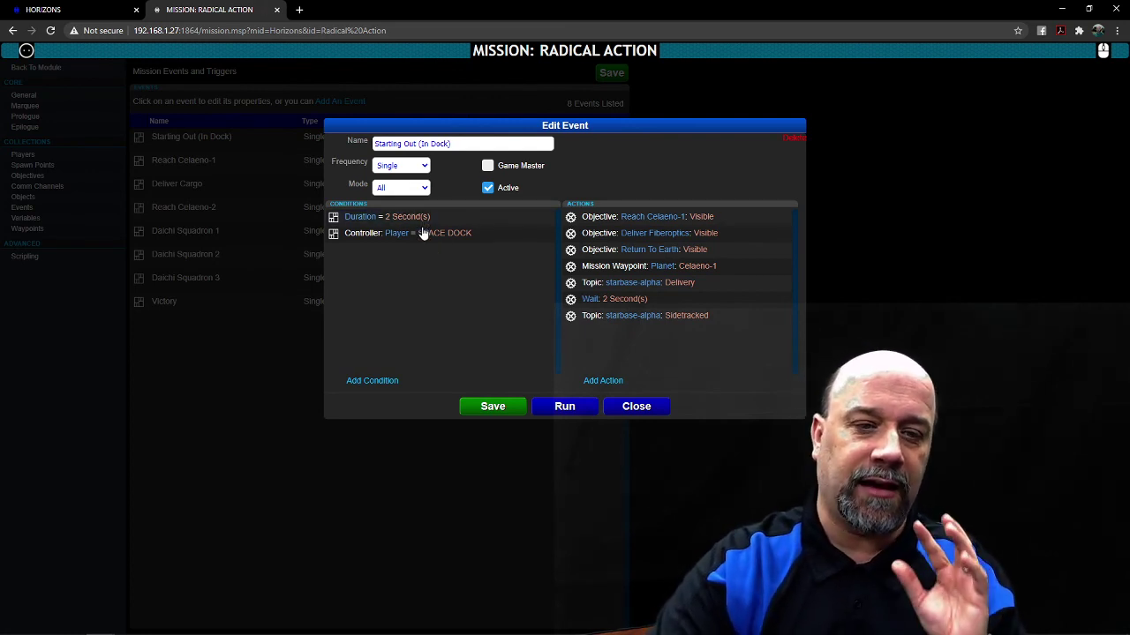
Review the event's condition mode choices, keeping All selected
{"action": "left_click", "coordinate": [413, 189]}
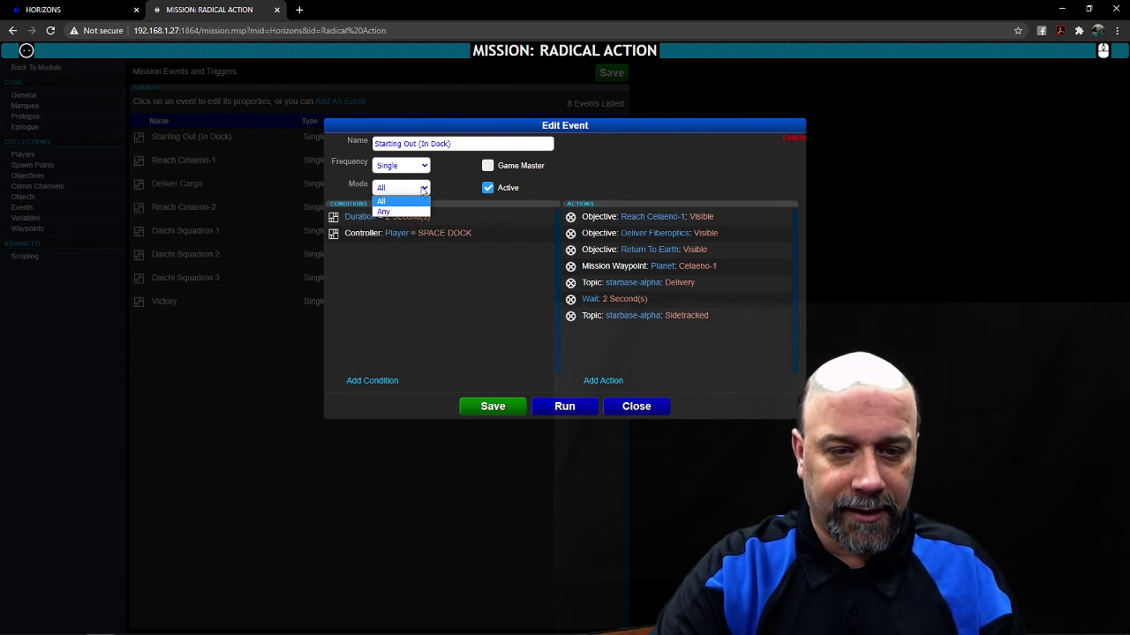
{"action": "left_click", "coordinate": [417, 199]}
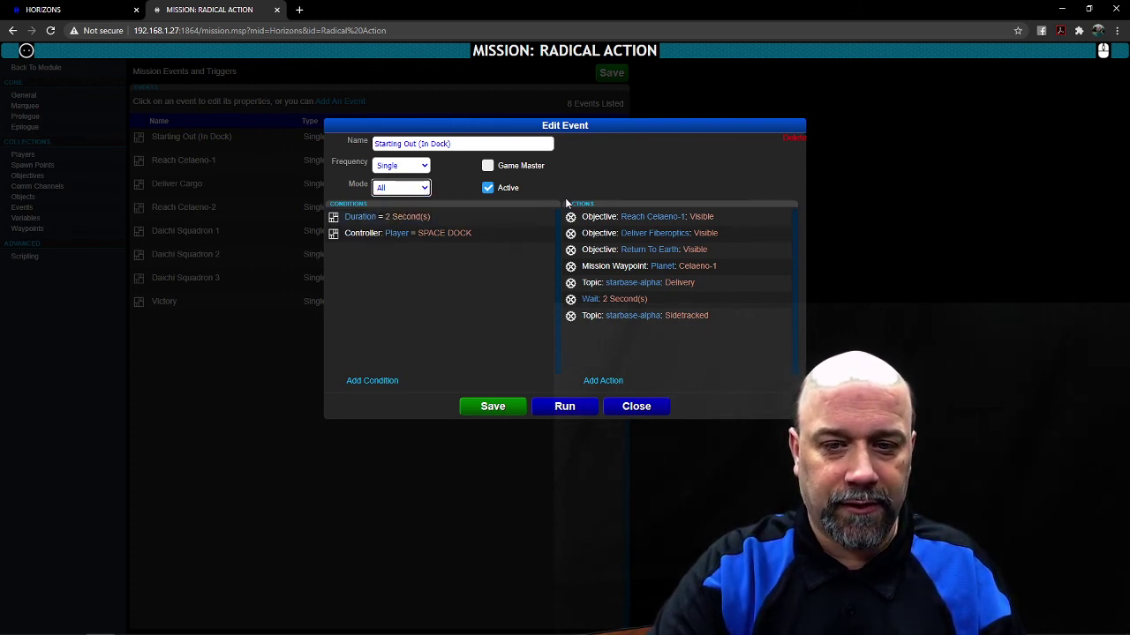
{"action": "left_click", "coordinate": [396, 188]}
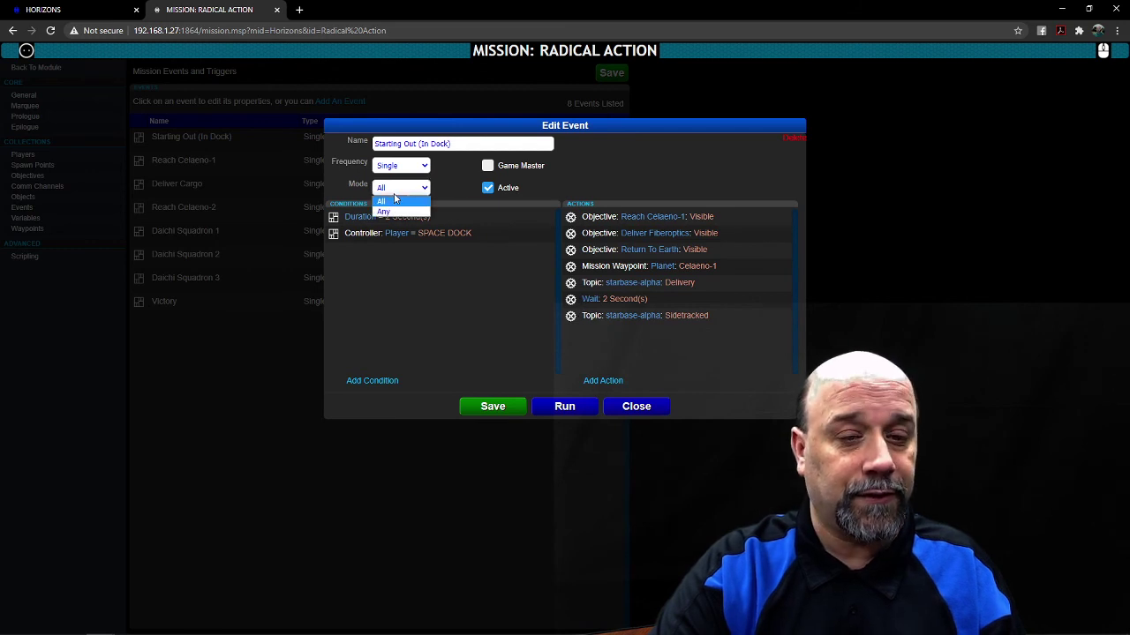
{"action": "left_click", "coordinate": [399, 199]}
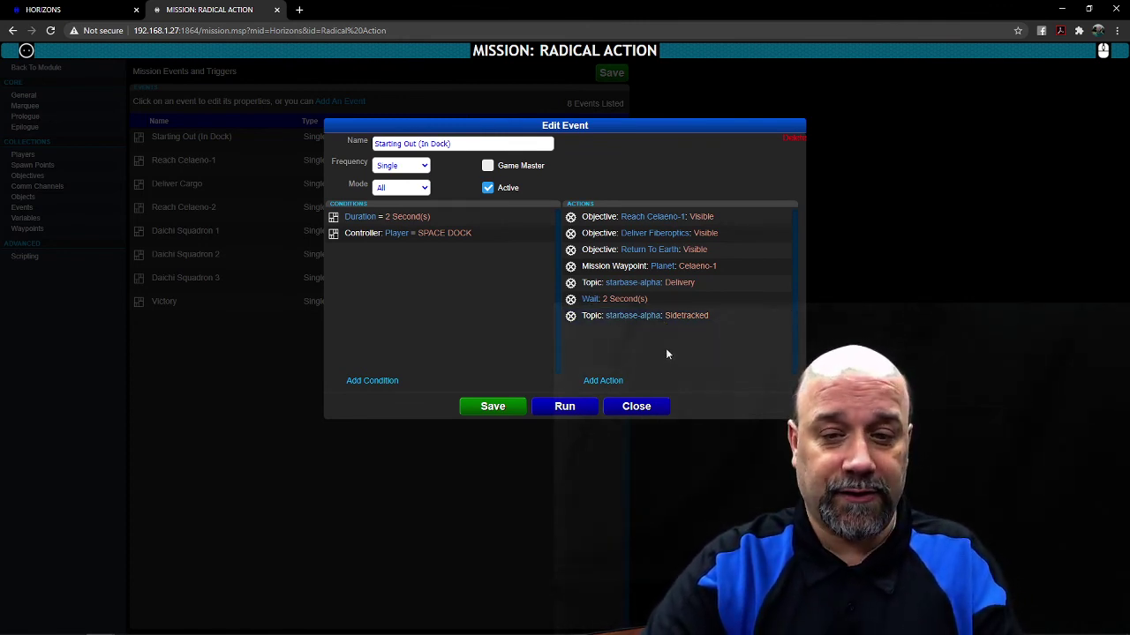
Inspect the event's Reach Celaeno-1 objective action and its Mission Waypoint action's target, closing each without saving
{"action": "left_click", "coordinate": [644, 219]}
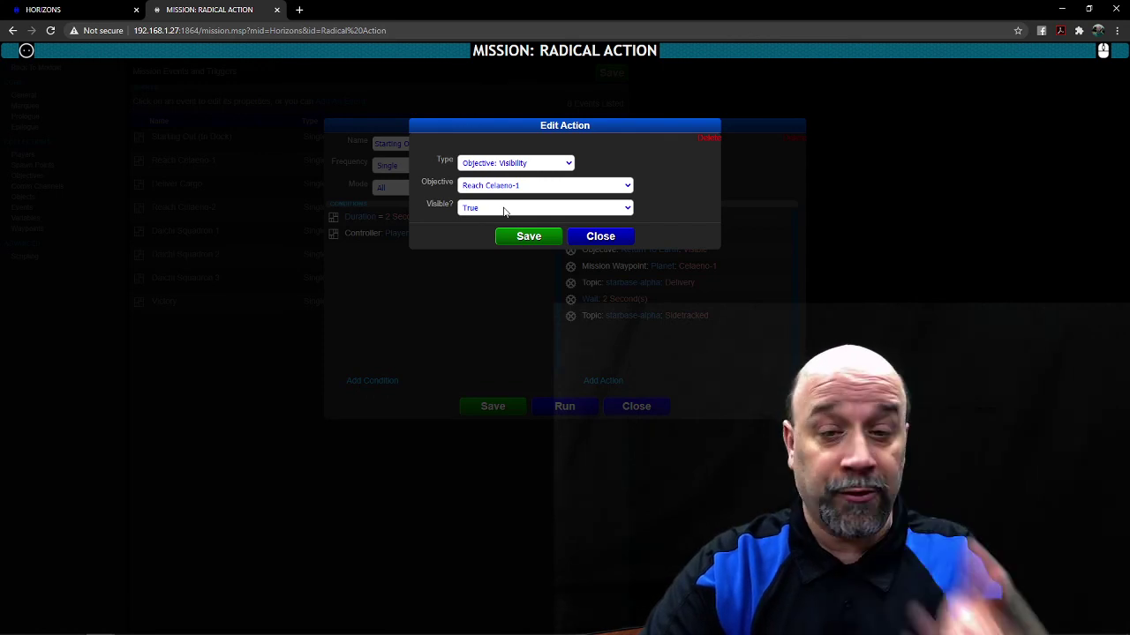
{"action": "left_click", "coordinate": [588, 236]}
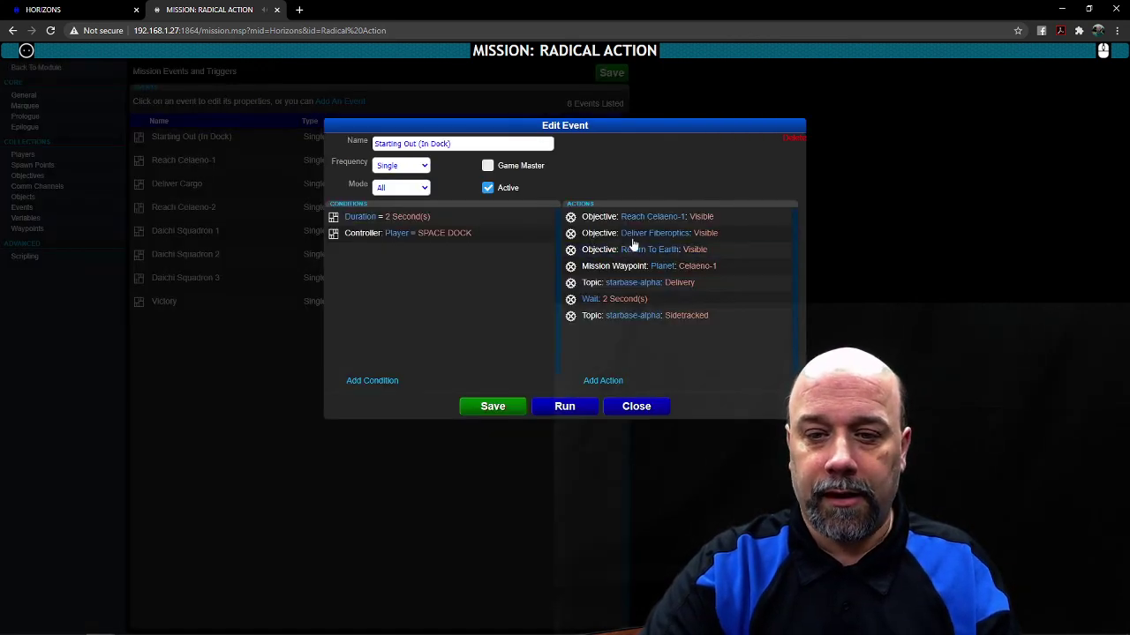
{"action": "left_click", "coordinate": [621, 250]}
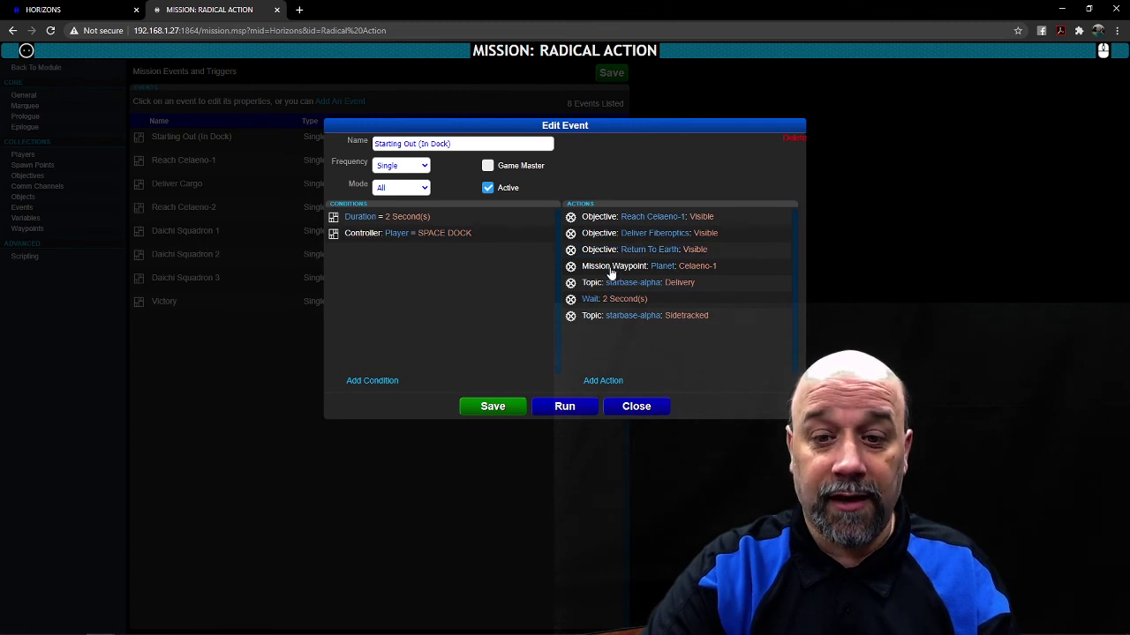
{"action": "left_click", "coordinate": [611, 273]}
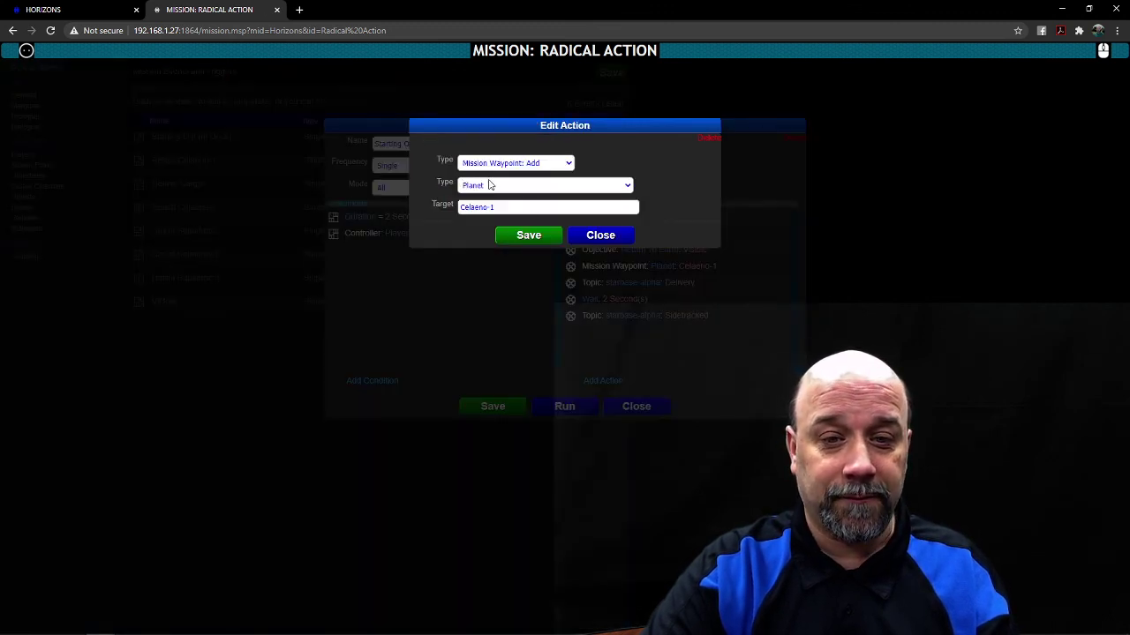
{"action": "left_click", "coordinate": [499, 208]}
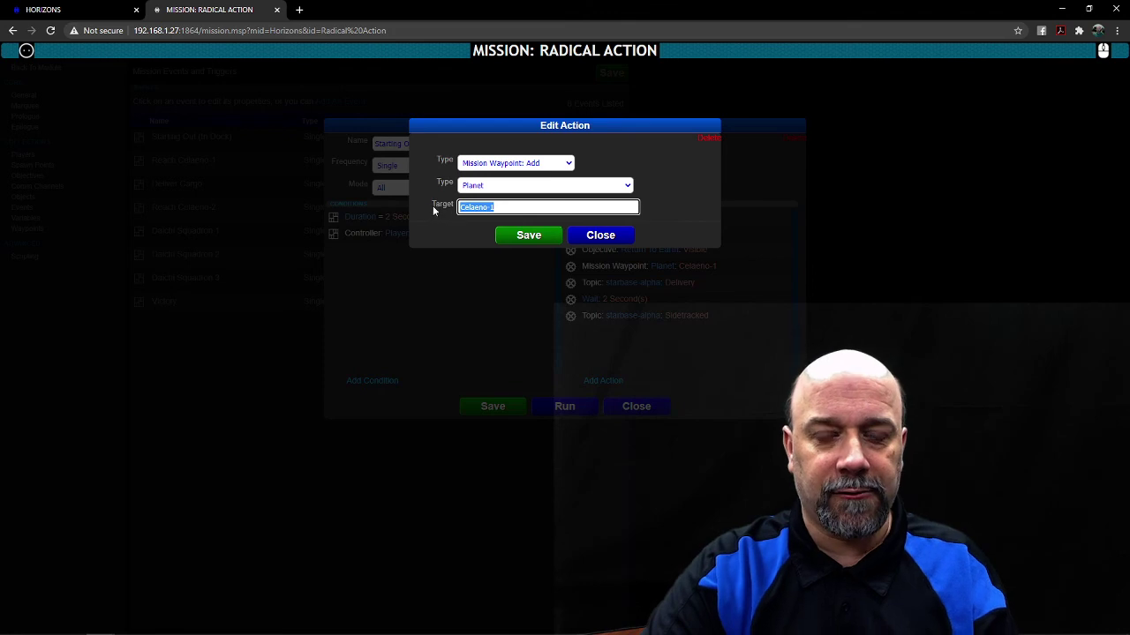
{"action": "left_click", "coordinate": [579, 238]}
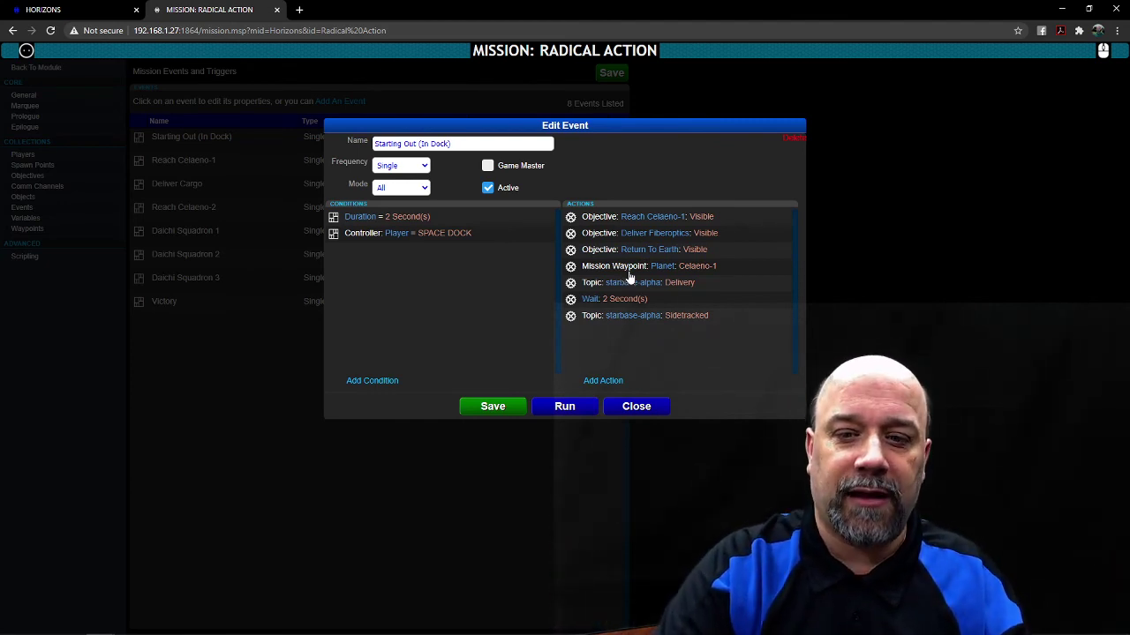
Inspect the event's Delivery topic action, highlighting its sender and topic, and close it without saving
{"action": "left_click", "coordinate": [625, 284]}
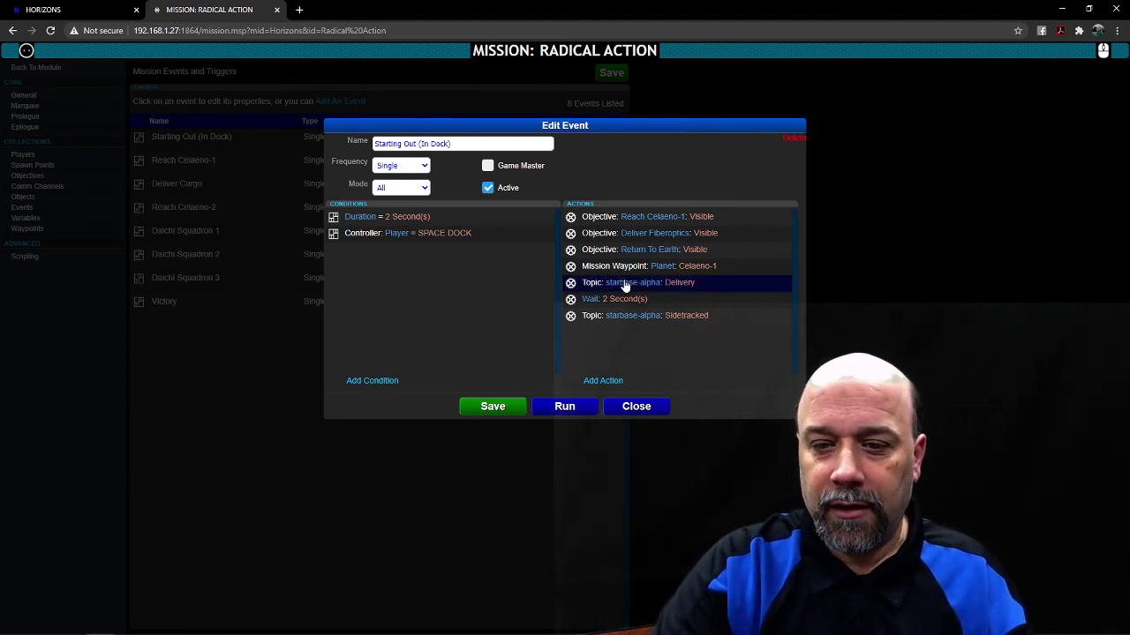
{"action": "left_click", "coordinate": [625, 284]}
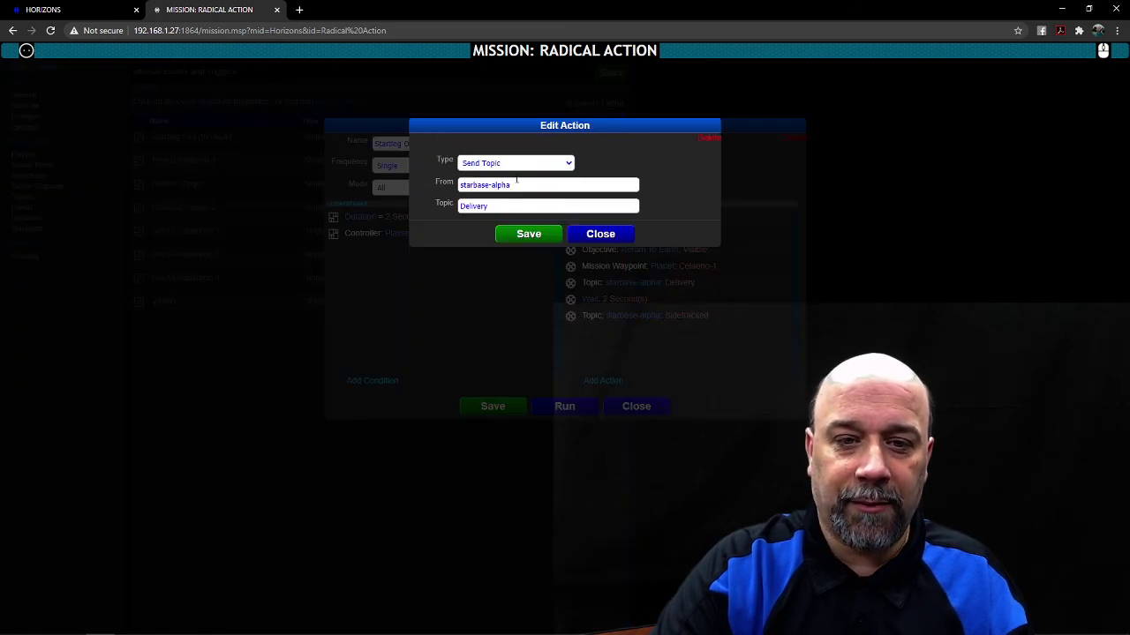
{"action": "left_click_drag", "start_coordinate": [513, 185], "coordinate": [435, 184]}
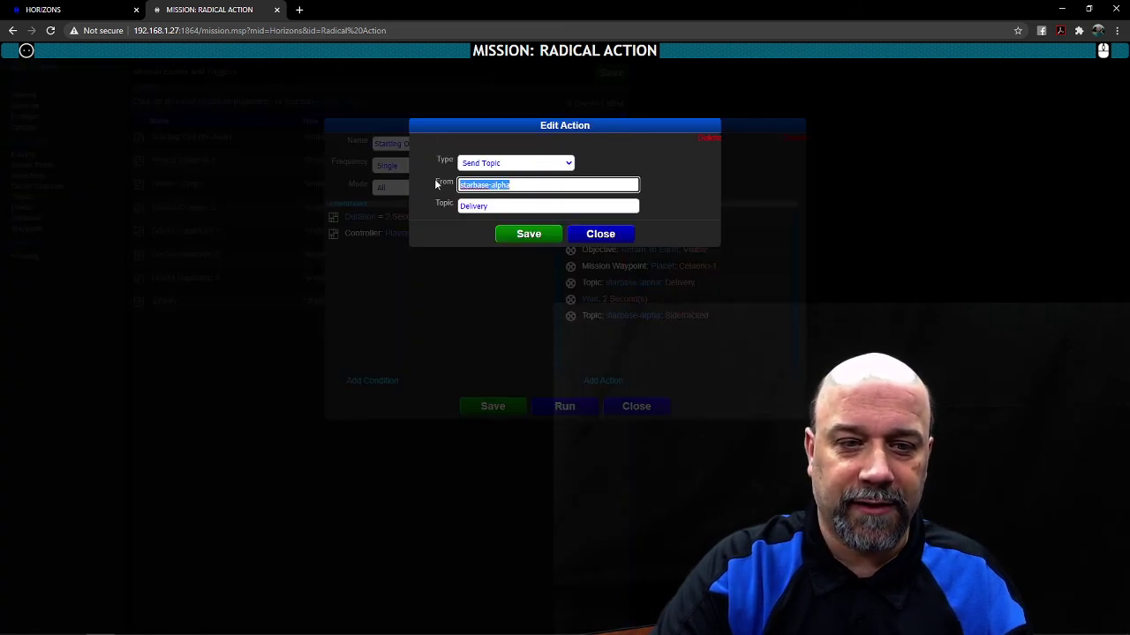
{"action": "left_click_drag", "start_coordinate": [501, 207], "coordinate": [410, 203]}
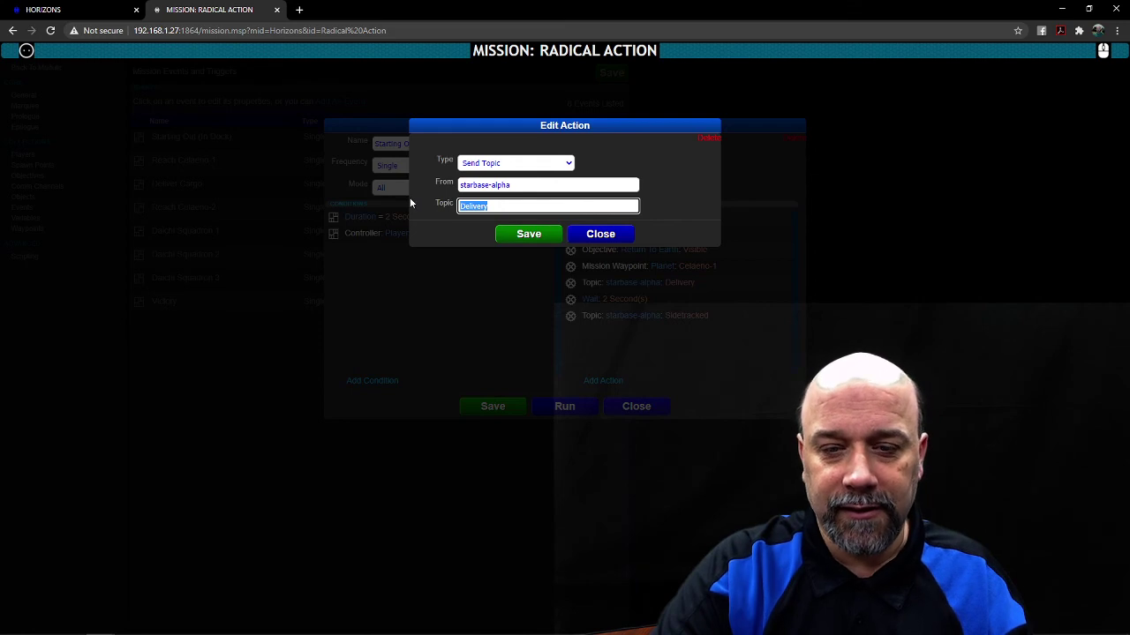
{"action": "left_click", "coordinate": [662, 210]}
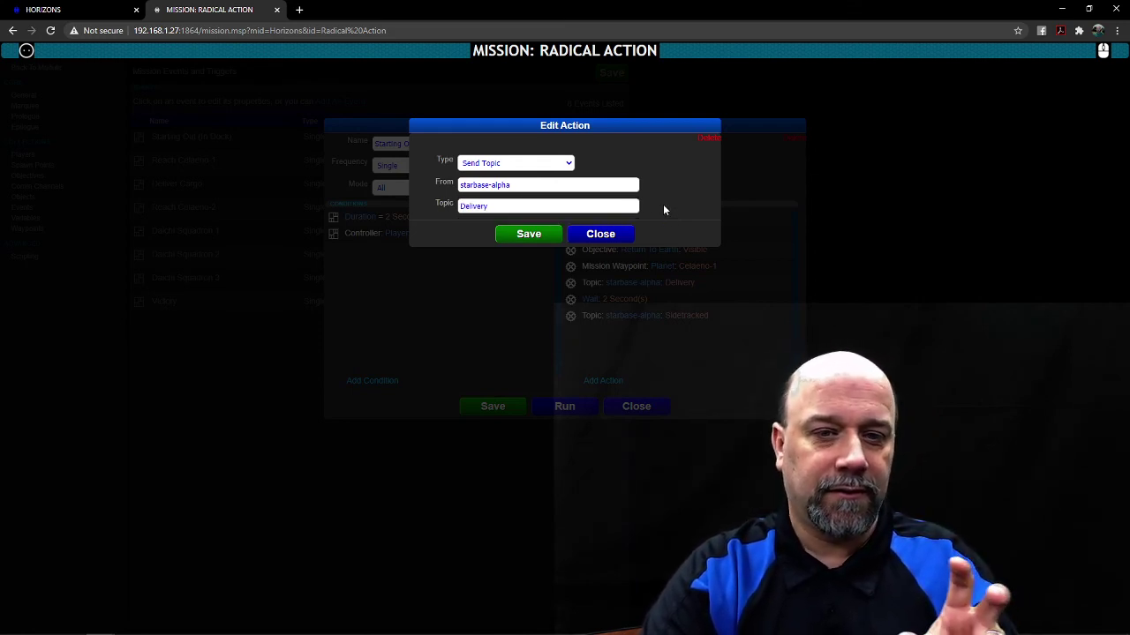
{"action": "left_click", "coordinate": [626, 237]}
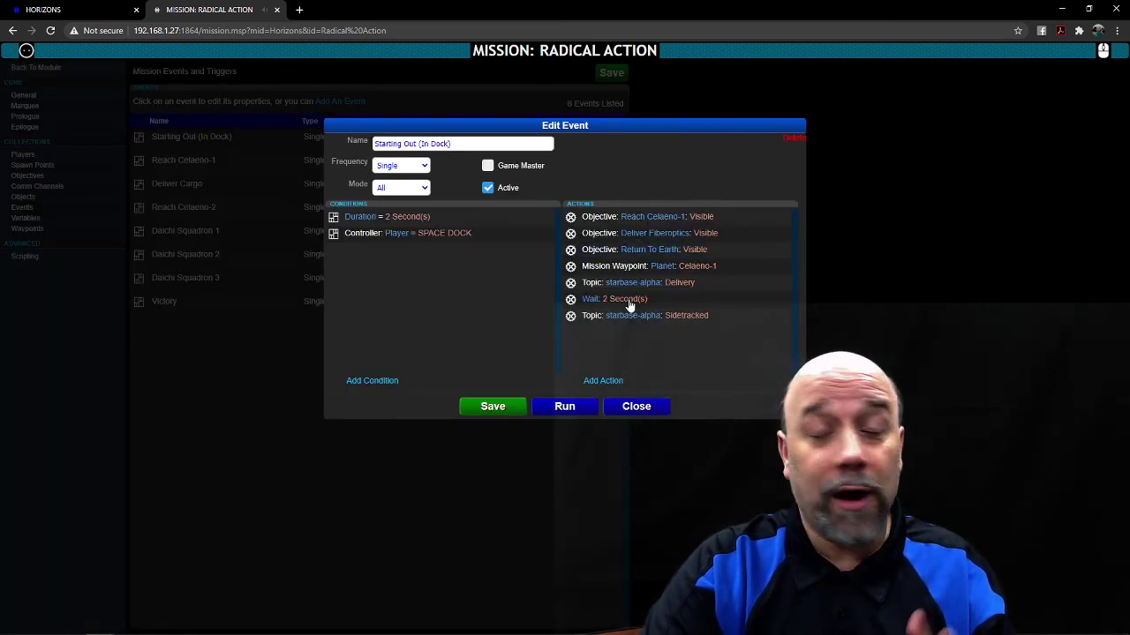
{"action": "left_click", "coordinate": [652, 324]}
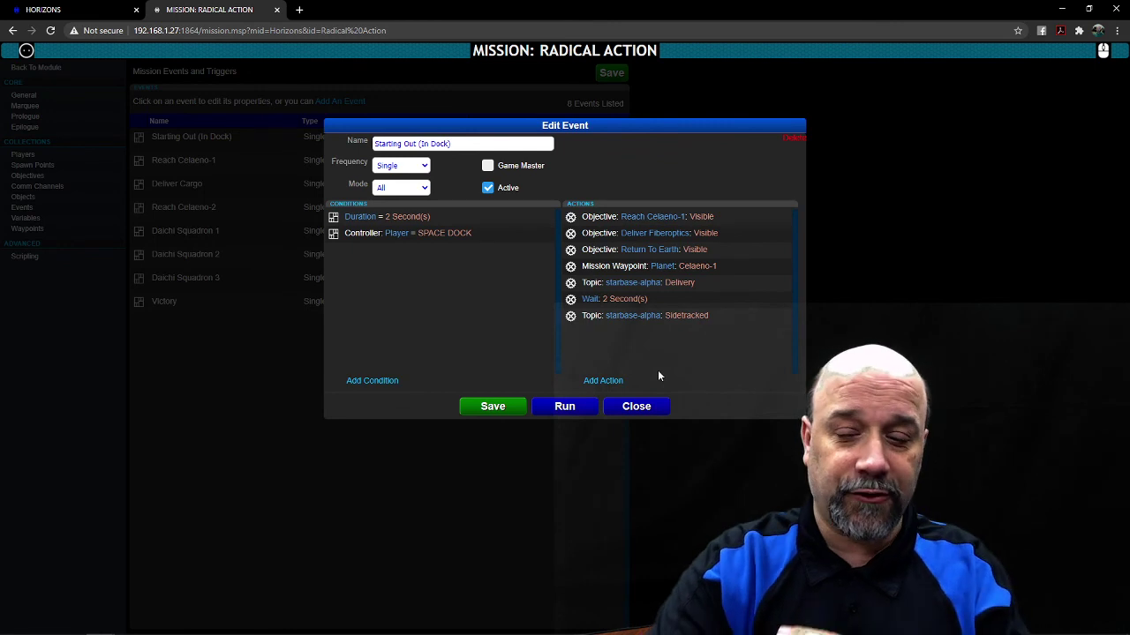
Review the action types available for the event's Reach Celaeno-1 objective action and preview the fields of the Waypoint: Local type
{"action": "left_click", "coordinate": [644, 217]}
{"action": "left_click", "coordinate": [569, 165]}
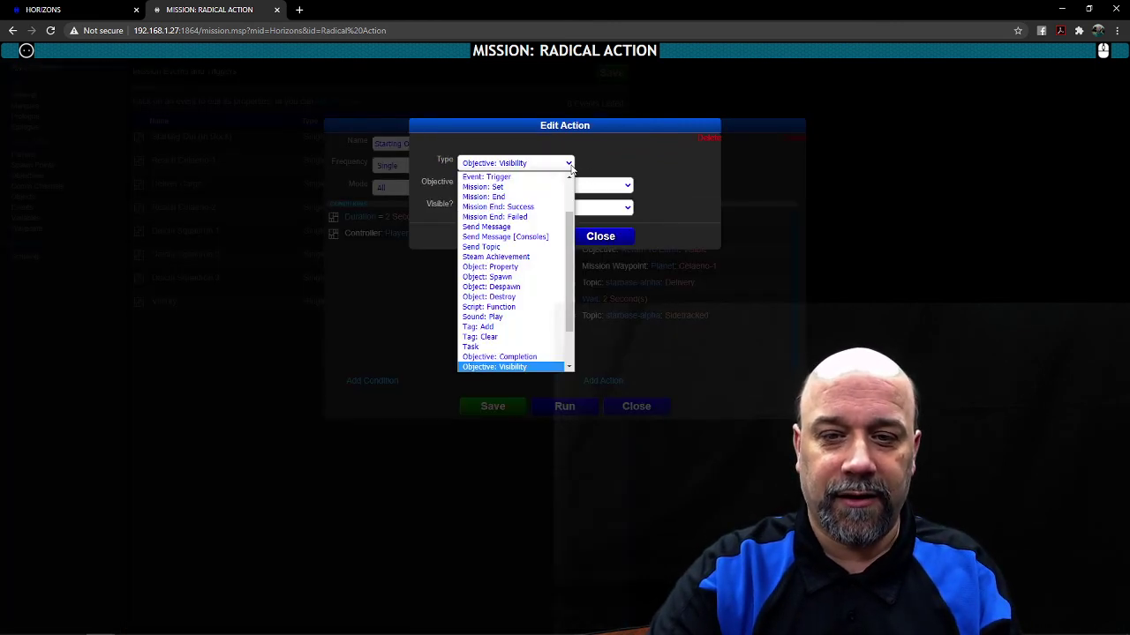
{"action": "scroll", "coordinate": [572, 190], "scroll_direction": "up", "scroll_amount": 2}
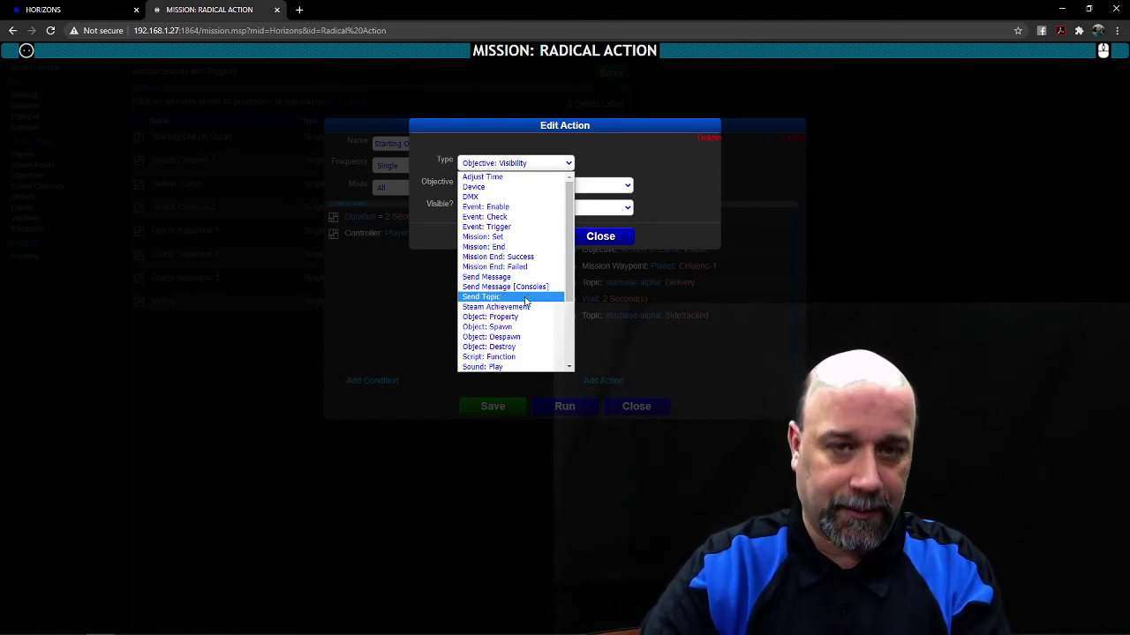
{"action": "scroll", "coordinate": [525, 300], "scroll_direction": "down", "scroll_amount": 3}
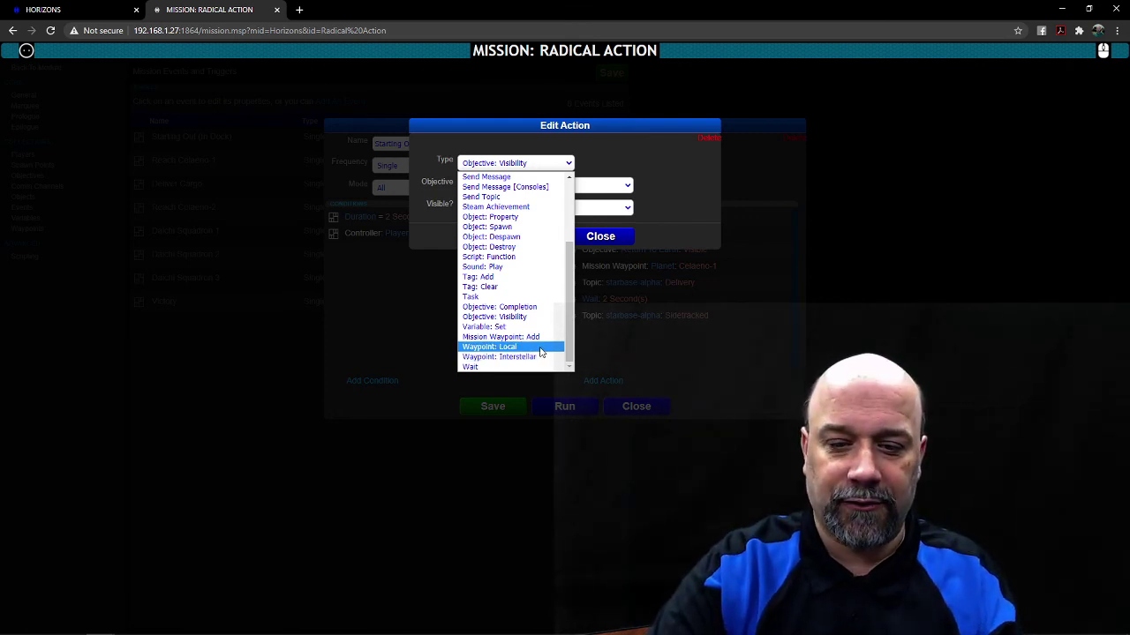
{"action": "left_click", "coordinate": [540, 347]}
{"action": "left_click", "coordinate": [479, 184]}
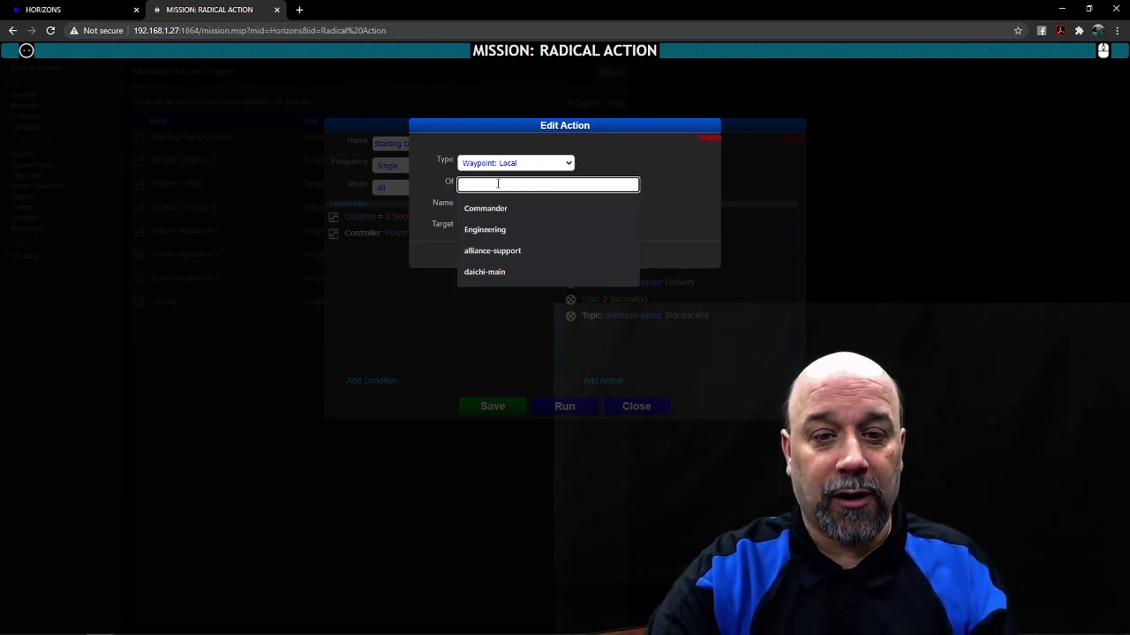
{"action": "left_click", "coordinate": [606, 162]}
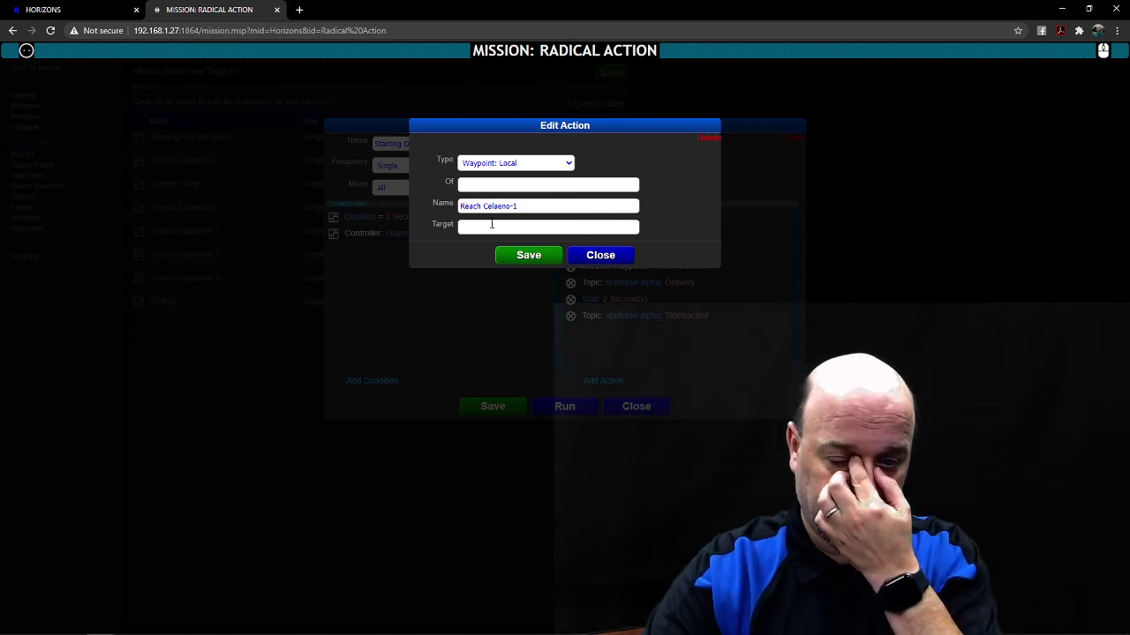
Preview the Mission Waypoint: Add type for the same action, closing the action and the Starting Out (In Dock) event without saving
{"action": "left_click", "coordinate": [524, 165]}
{"action": "scroll", "coordinate": [527, 257], "scroll_direction": "down", "scroll_amount": 5}
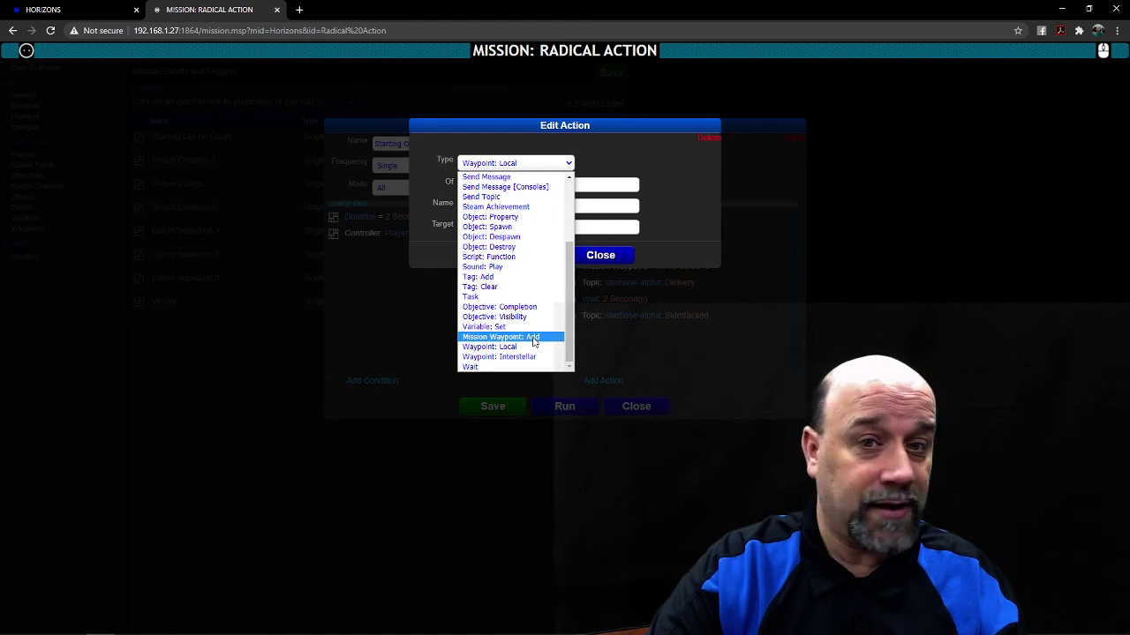
{"action": "left_click", "coordinate": [534, 338]}
{"action": "left_click", "coordinate": [618, 256]}
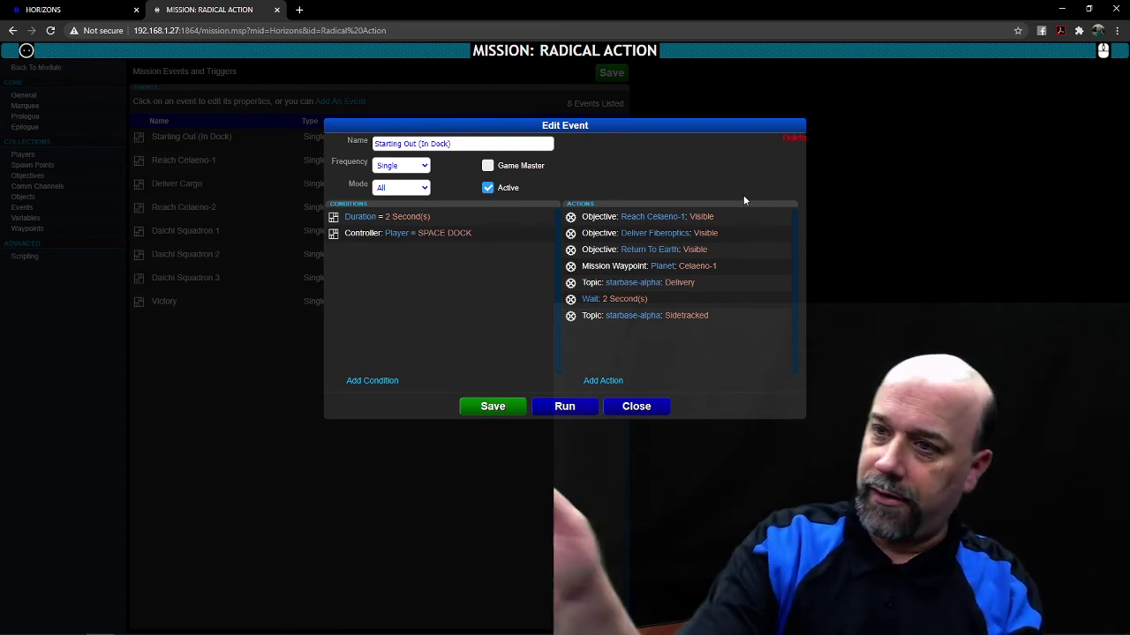
{"action": "left_click", "coordinate": [635, 406]}
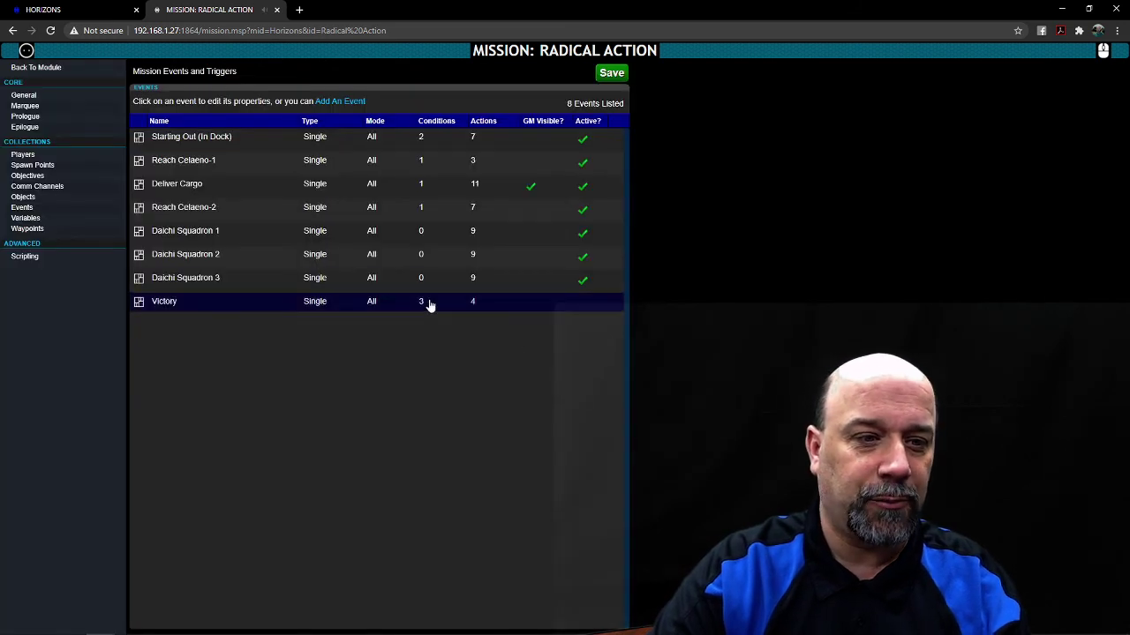
Inspect the Daichi Squadron 1 event's Dagger spawn action, highlighting its tag and nearby object, and close the action without saving
{"action": "left_click", "coordinate": [283, 242]}
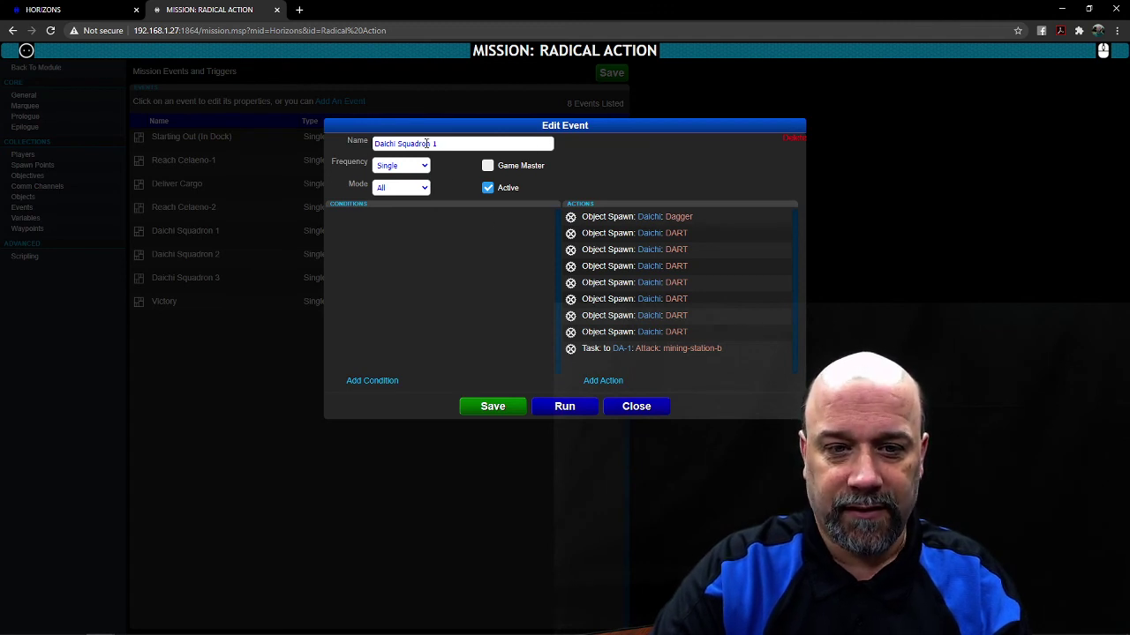
{"action": "left_click", "coordinate": [622, 220]}
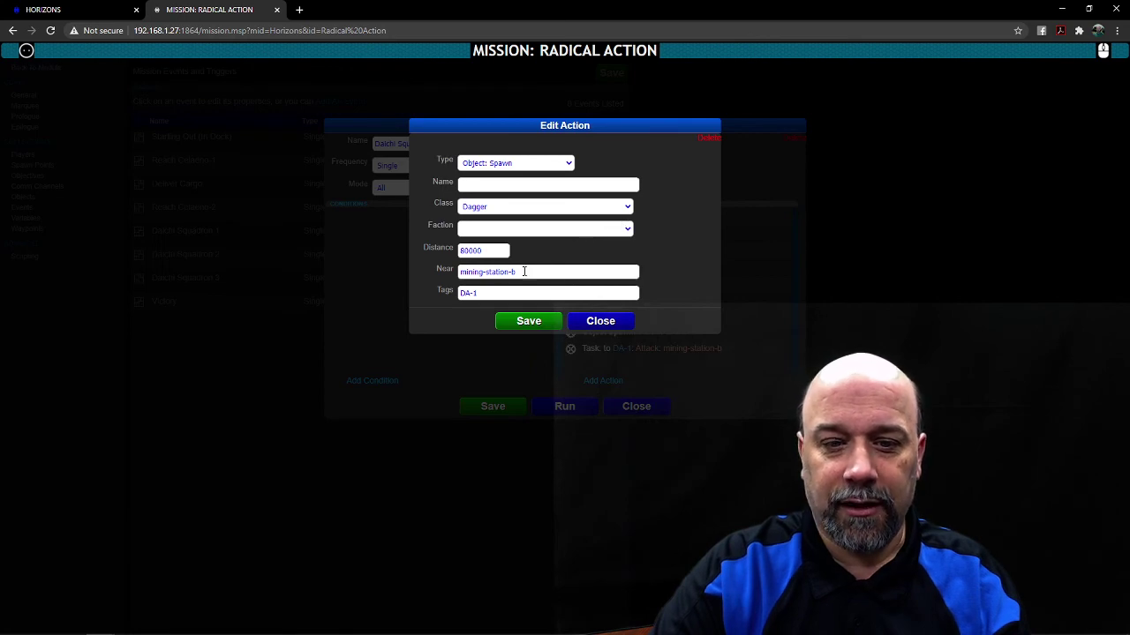
{"action": "left_click_drag", "start_coordinate": [491, 291], "coordinate": [442, 300]}
{"action": "left_click_drag", "start_coordinate": [521, 272], "coordinate": [422, 265]}
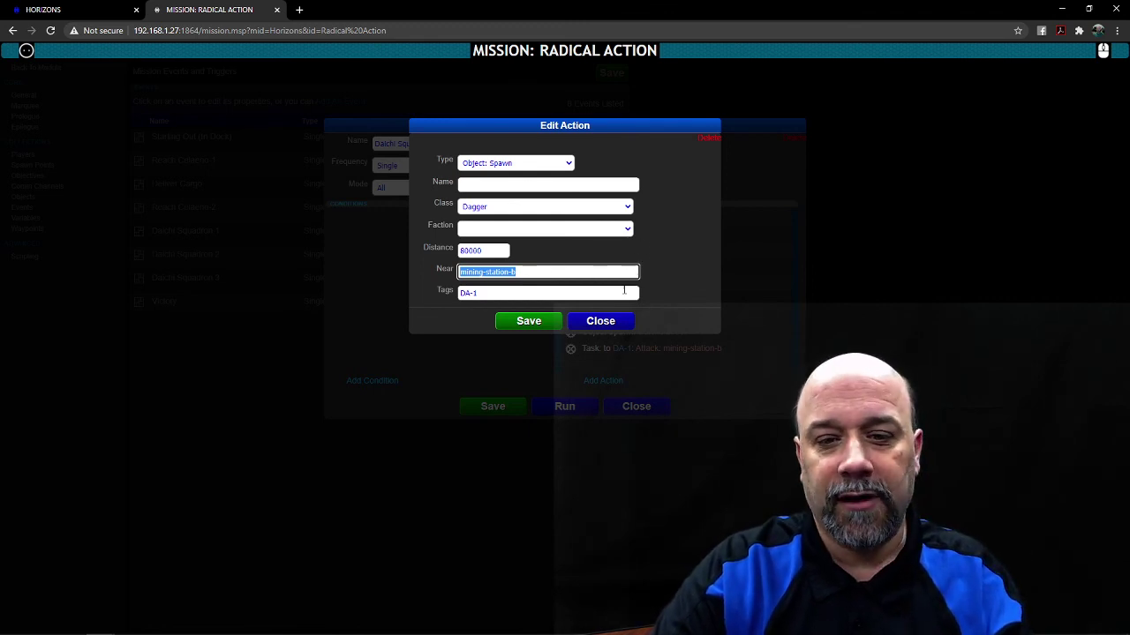
{"action": "left_click", "coordinate": [616, 321]}
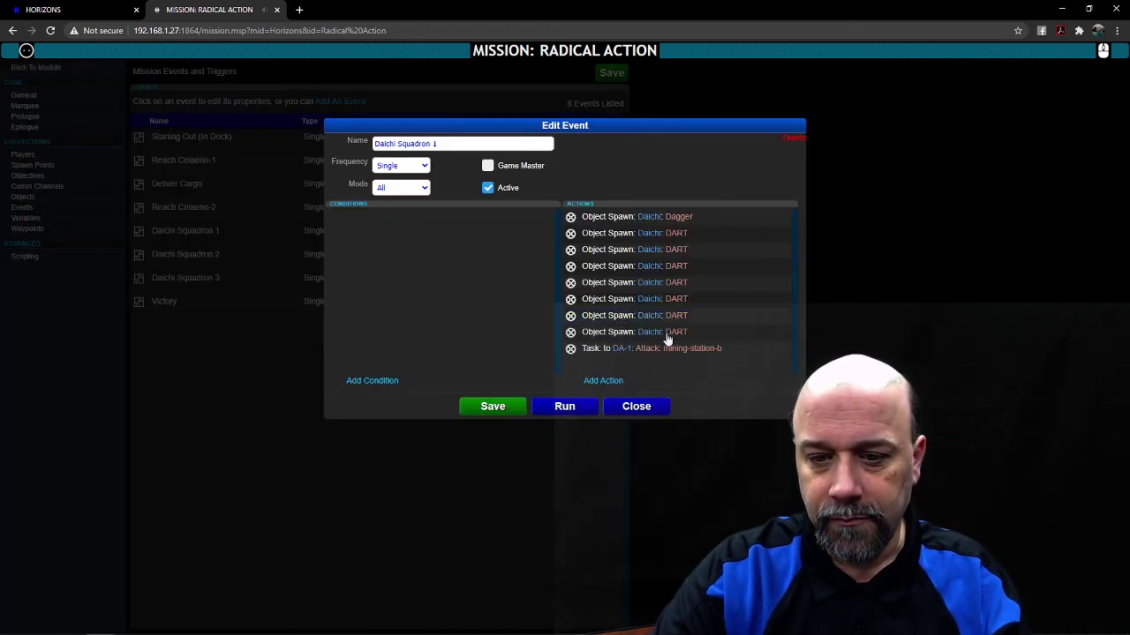
Inspect the Daichi Squadron 1 event's attack task, reviewing its source, task choices and target value, and close the event without saving
{"action": "left_click", "coordinate": [630, 351]}
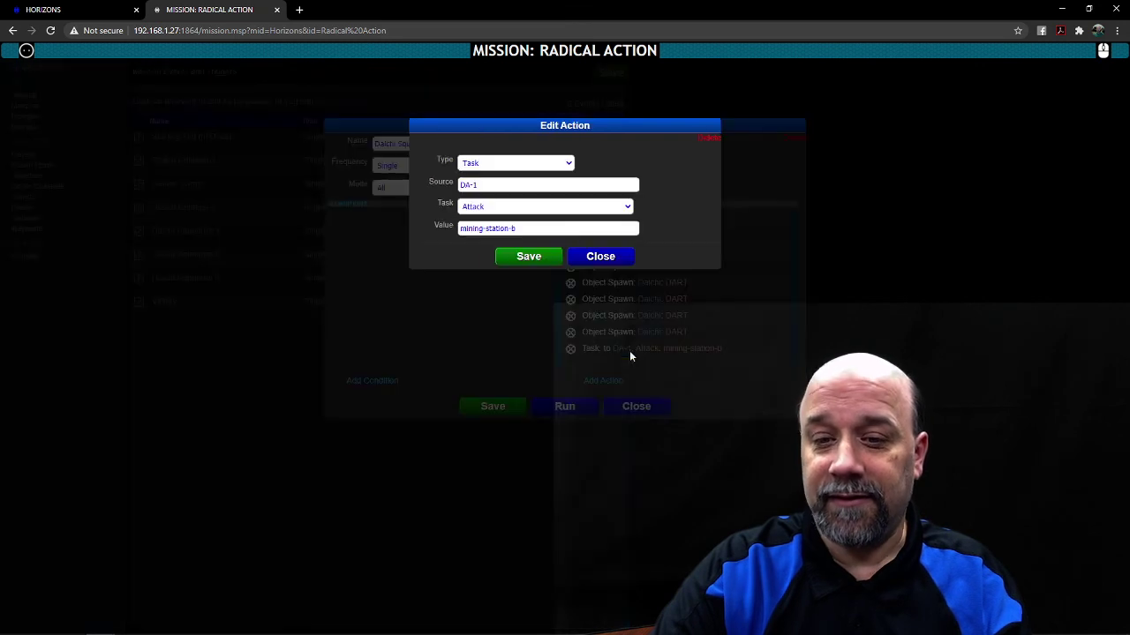
{"action": "triple_click", "coordinate": [486, 184]}
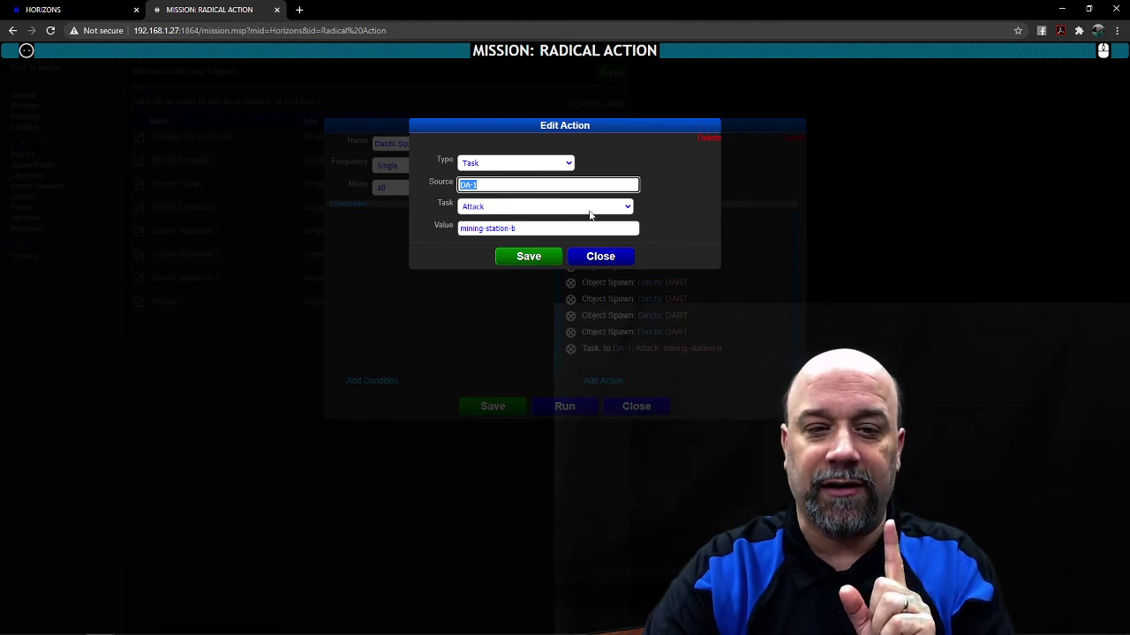
{"action": "left_click", "coordinate": [541, 209]}
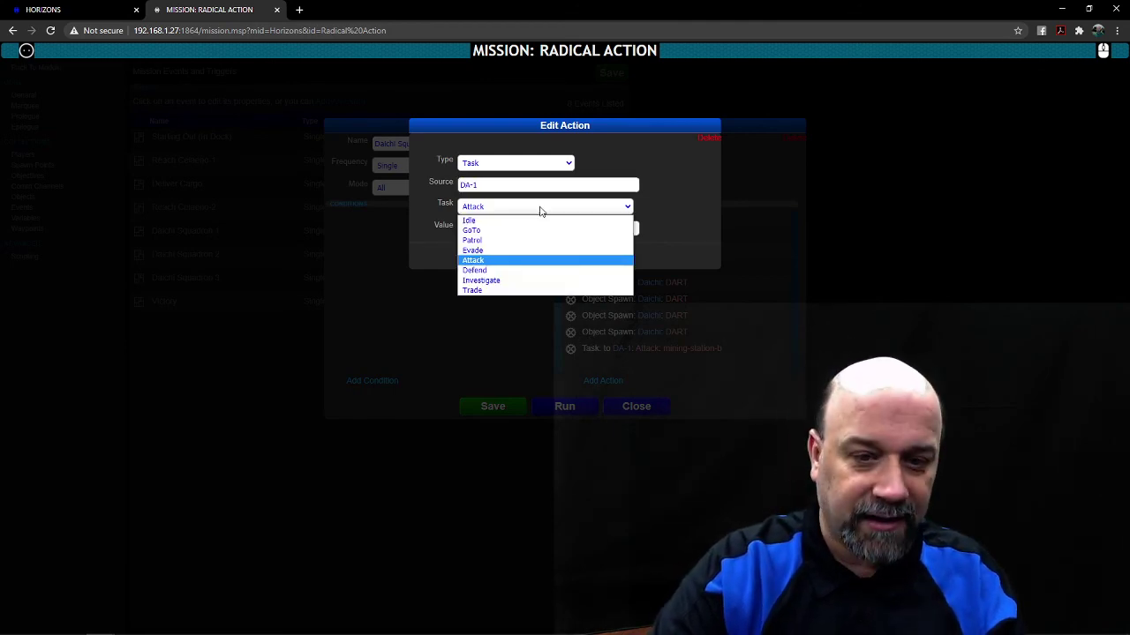
{"action": "left_click", "coordinate": [541, 208]}
{"action": "left_click_drag", "start_coordinate": [525, 230], "coordinate": [424, 232]}
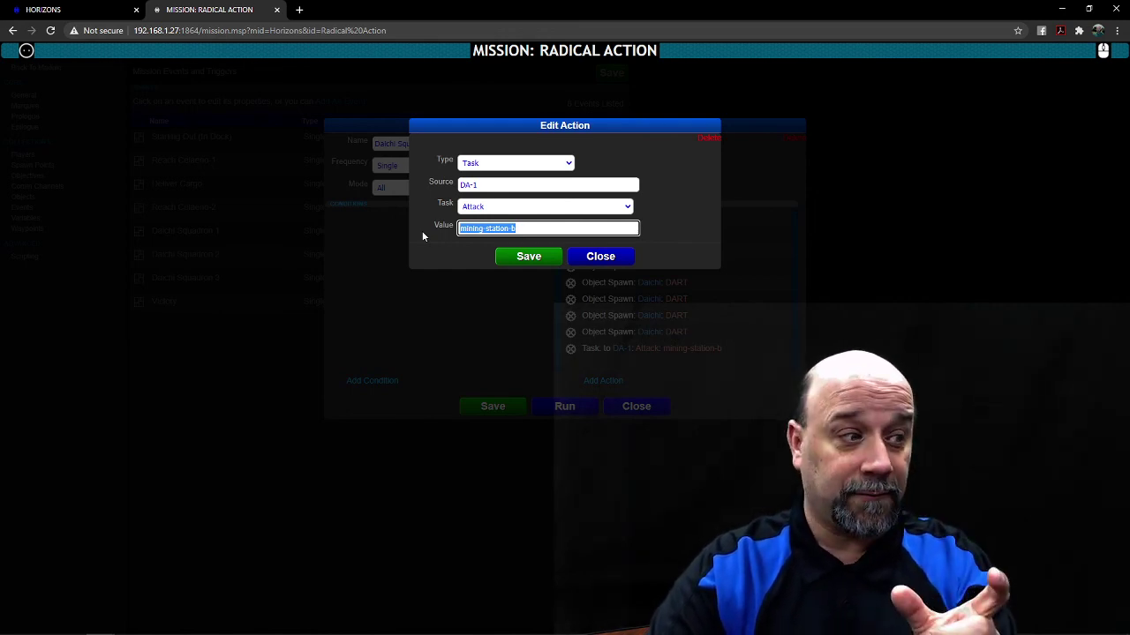
{"action": "left_click", "coordinate": [601, 257]}
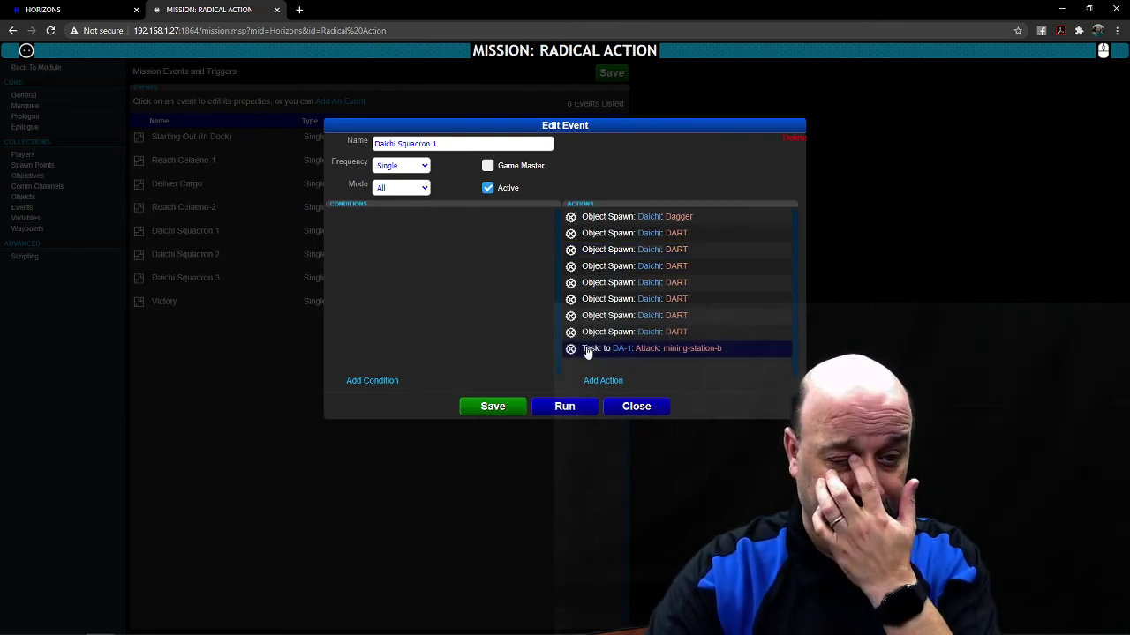
{"action": "left_click", "coordinate": [634, 407]}
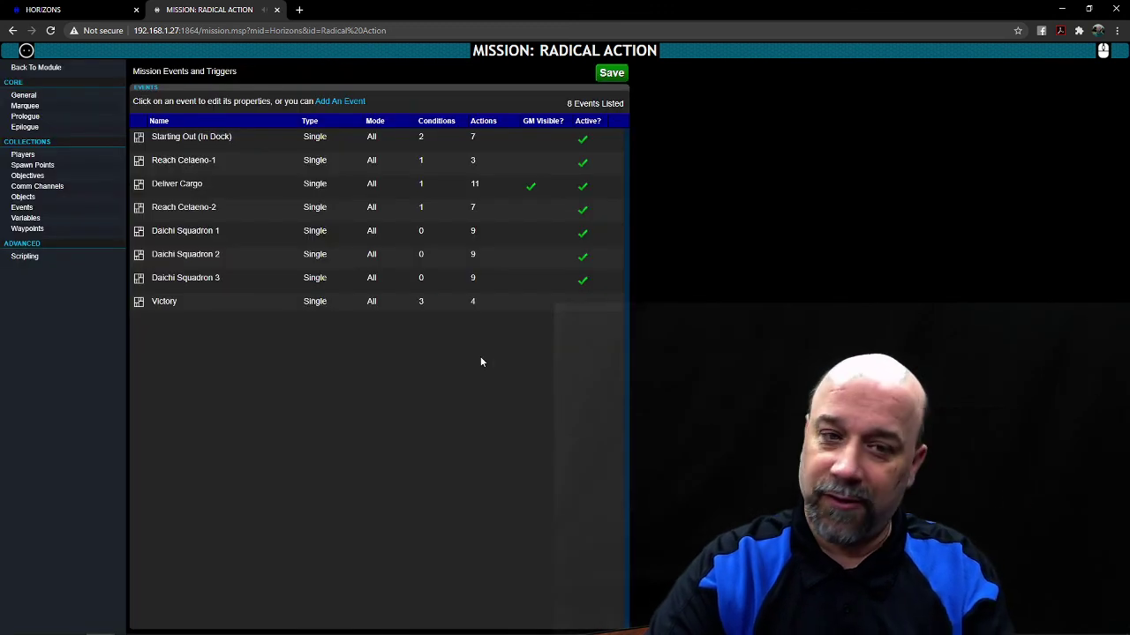
Review the Deliver Cargo event's actions, including its Daichi Squadron 2 trigger, and close the event without saving
{"action": "left_click", "coordinate": [276, 189]}
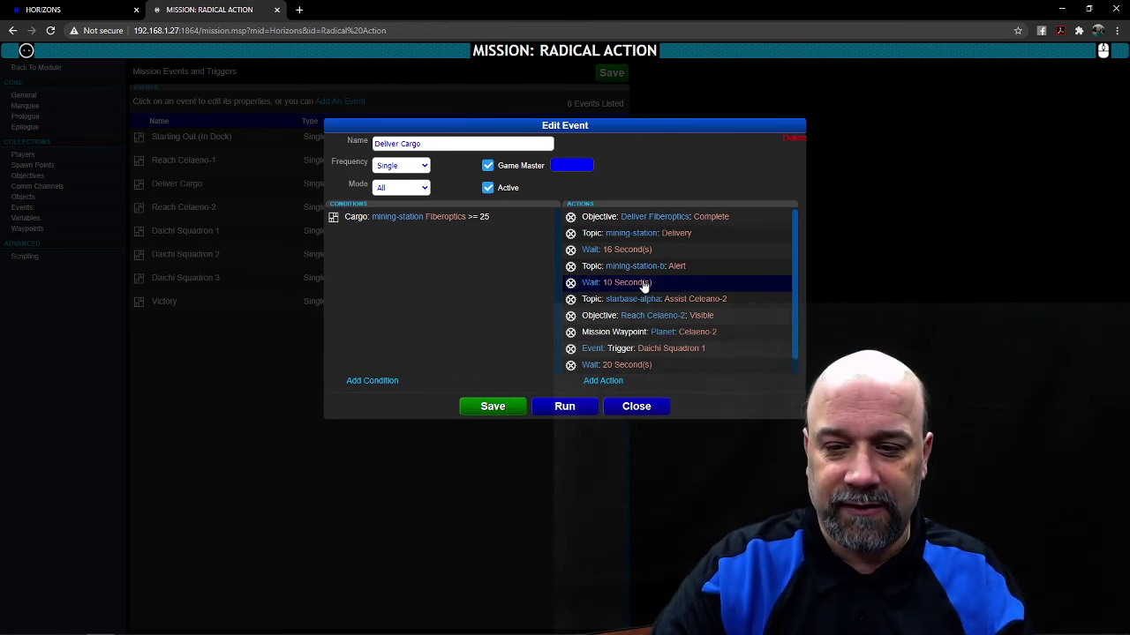
{"action": "scroll", "coordinate": [642, 300], "scroll_direction": "down", "scroll_amount": 1}
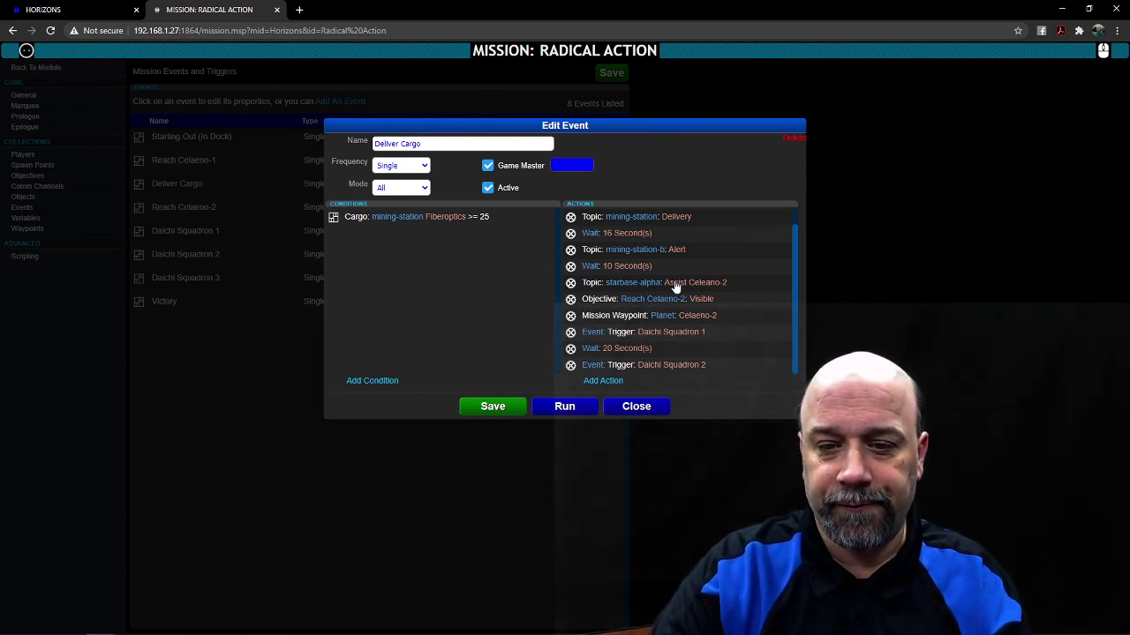
{"action": "left_click", "coordinate": [661, 367]}
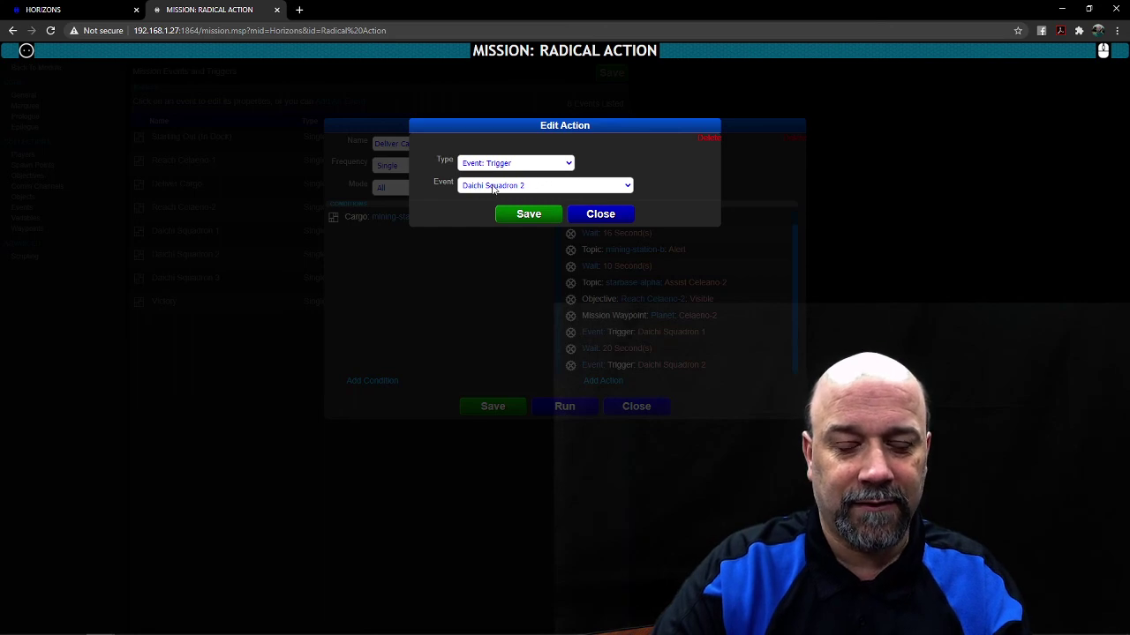
{"action": "left_click", "coordinate": [590, 216]}
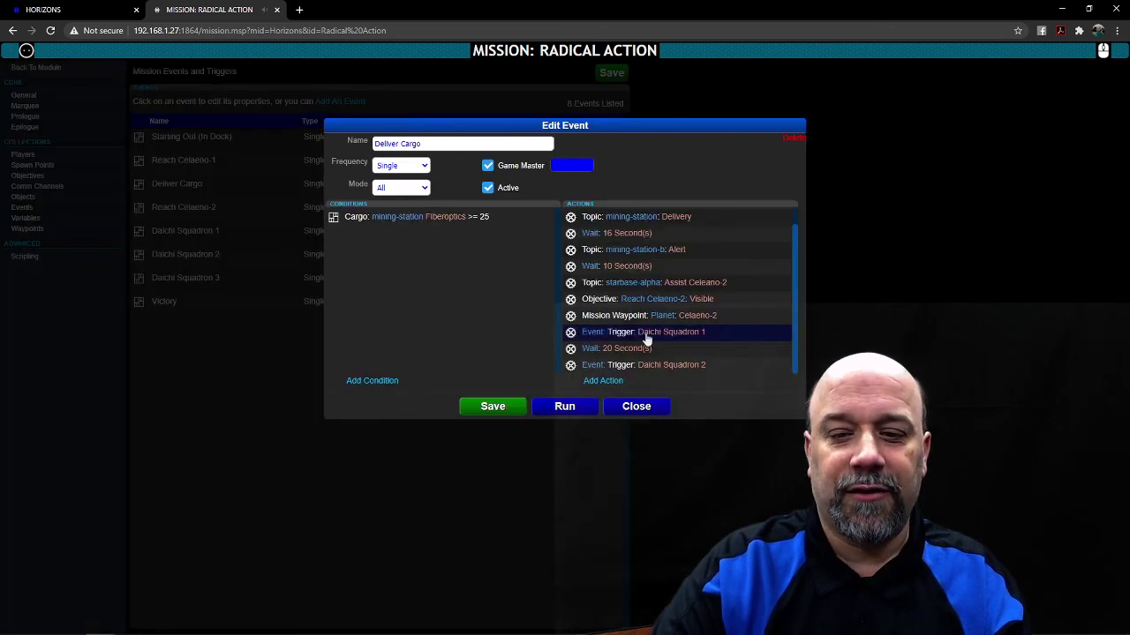
{"action": "left_click", "coordinate": [636, 407]}
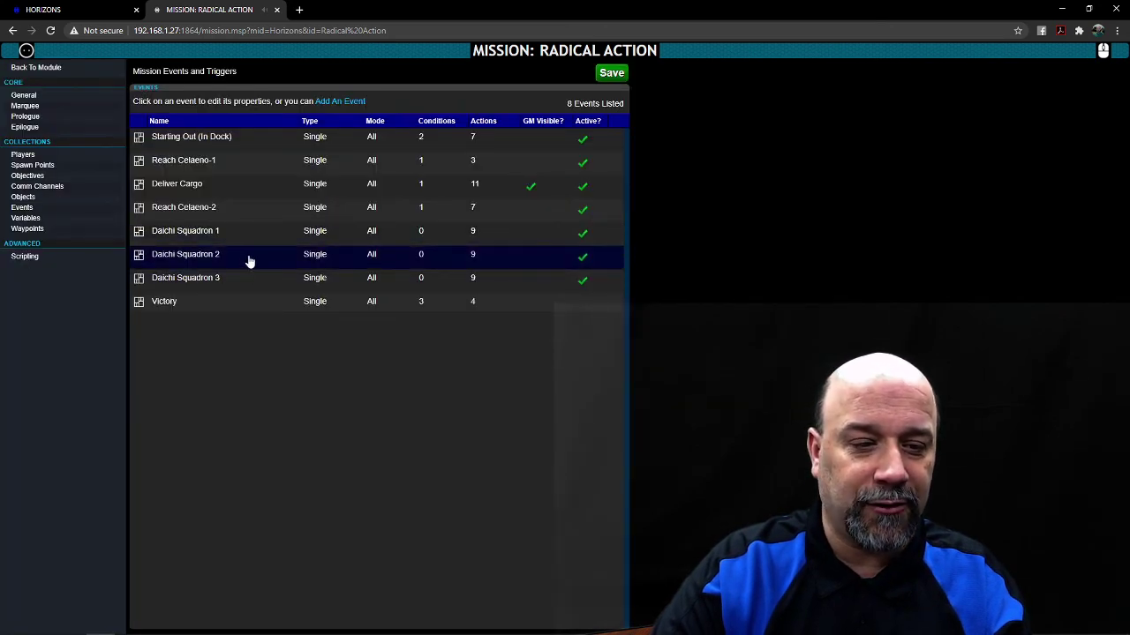
Review the conditions and actions of the Reach Celaeno-2 and Victory events, closing each without saving
{"action": "left_click", "coordinate": [232, 207]}
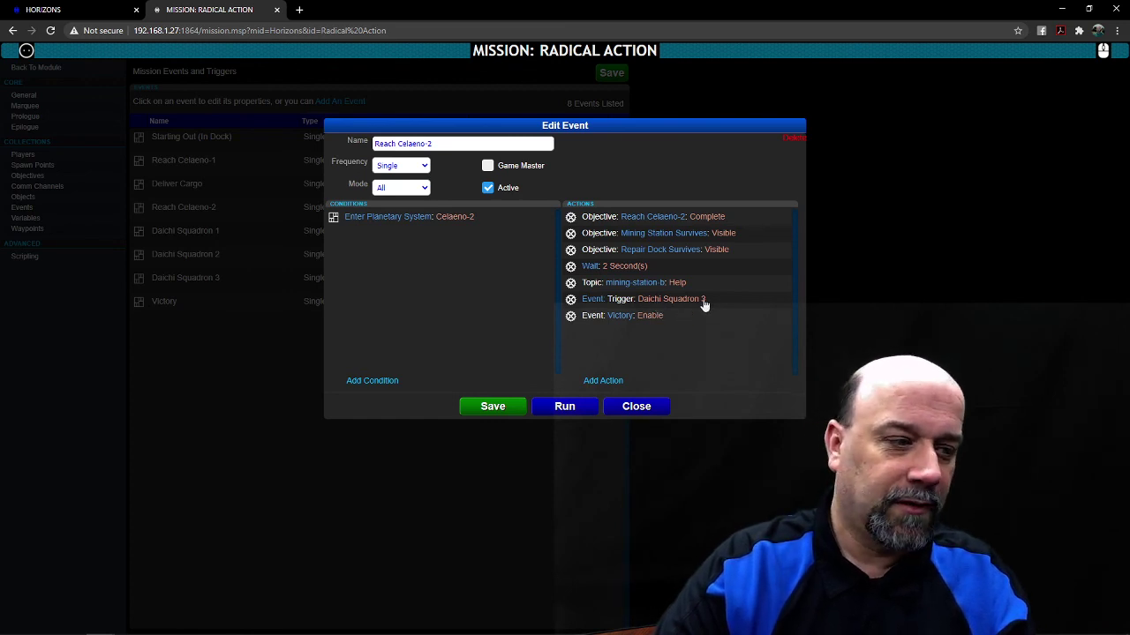
{"action": "left_click", "coordinate": [637, 406]}
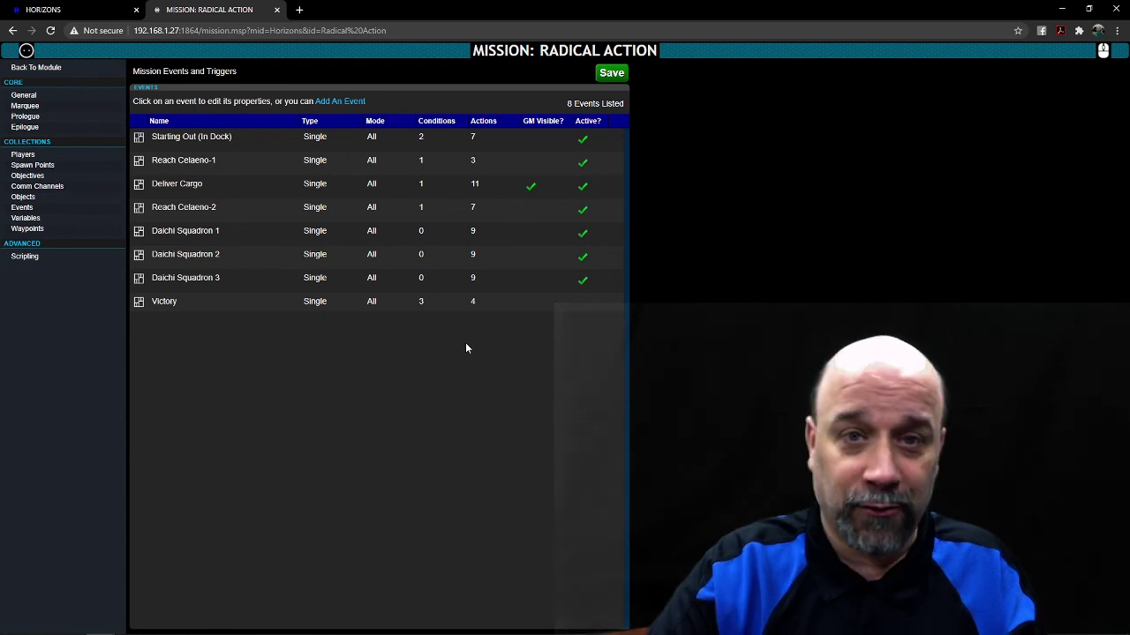
{"action": "left_click", "coordinate": [389, 306]}
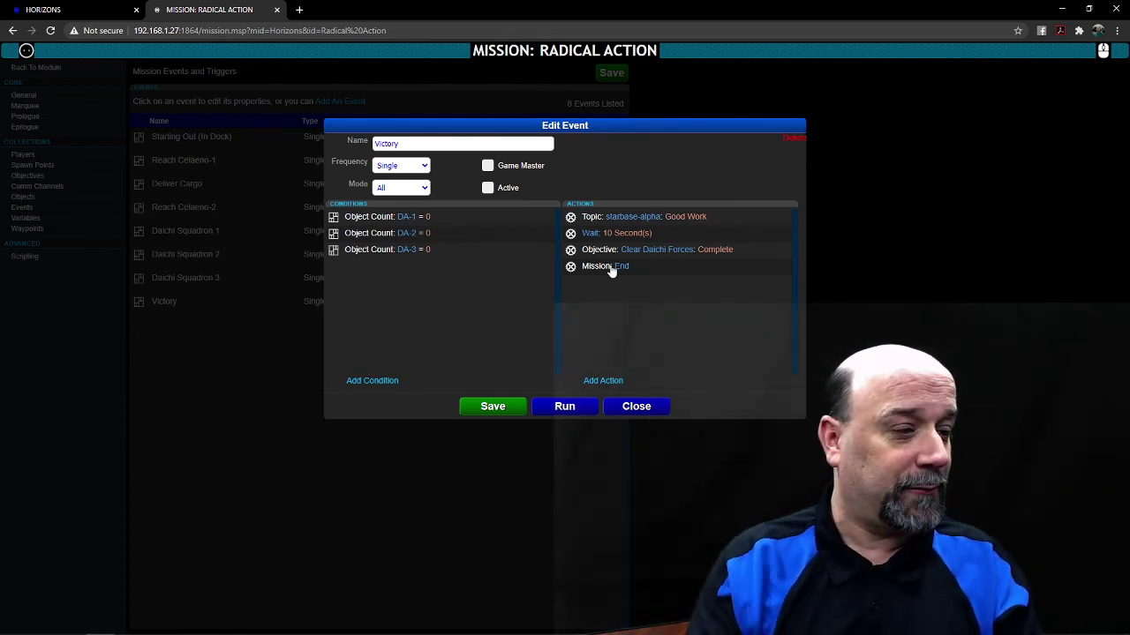
{"action": "left_click", "coordinate": [644, 406]}
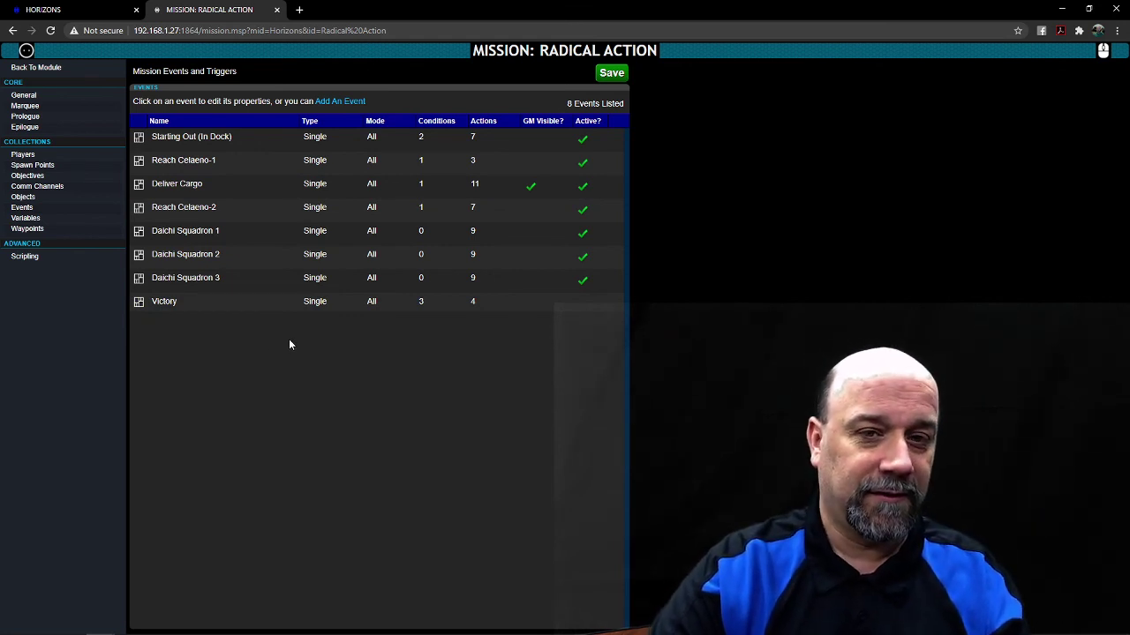
Add a String mission variable named Test Variable with the value 1 and save it
{"action": "left_click", "coordinate": [73, 227]}
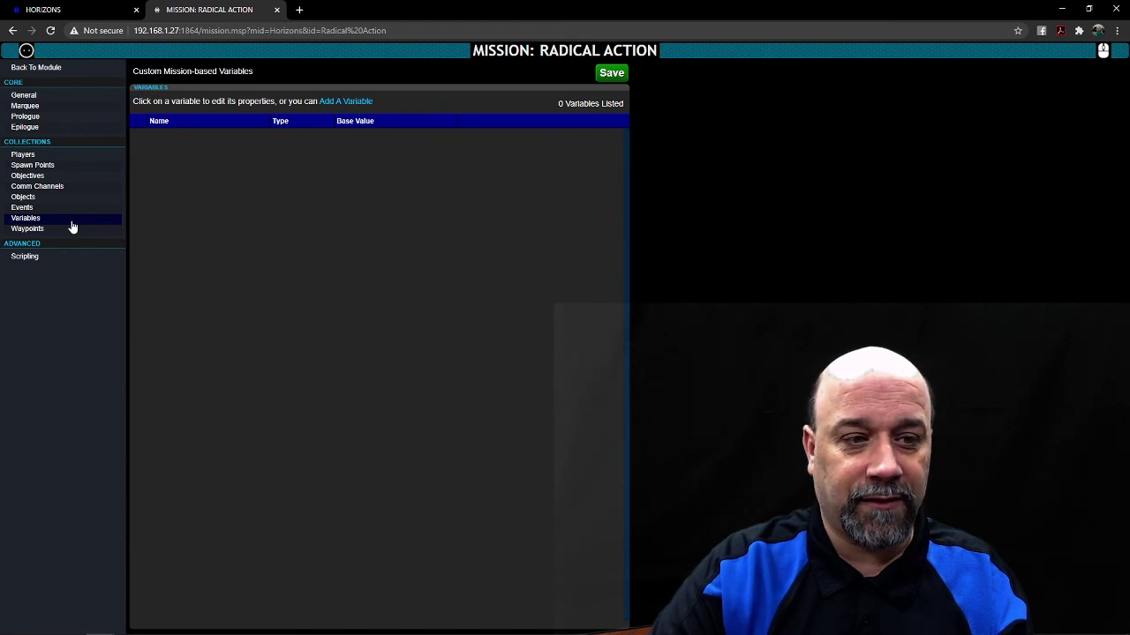
{"action": "left_click", "coordinate": [356, 103]}
{"action": "left_click", "coordinate": [548, 162]}
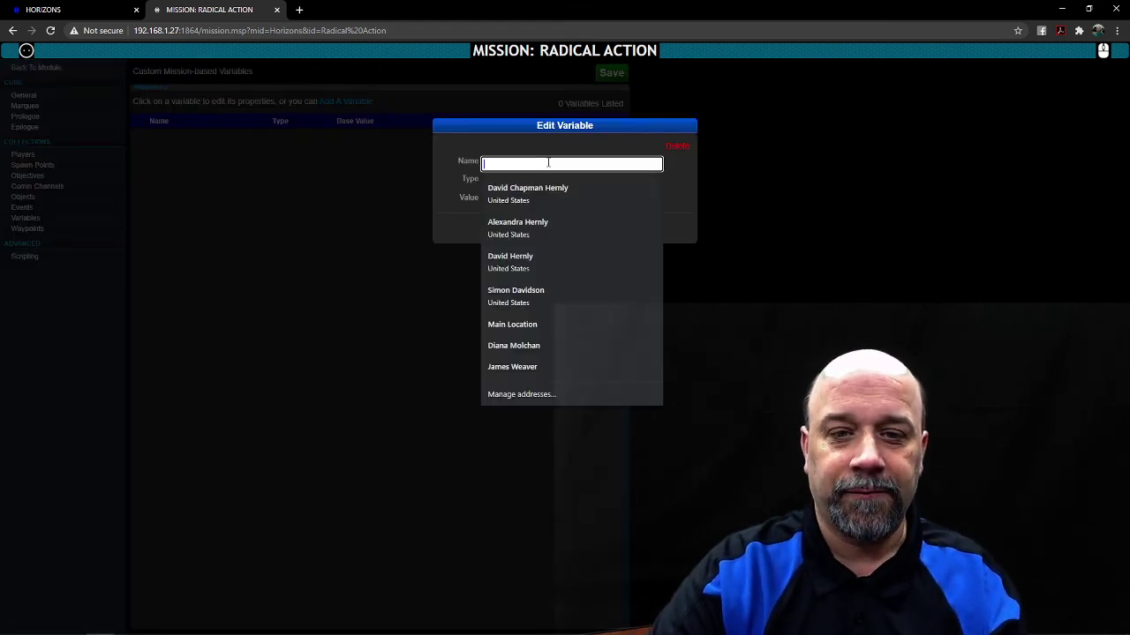
{"action": "type", "text": "Test Var"}
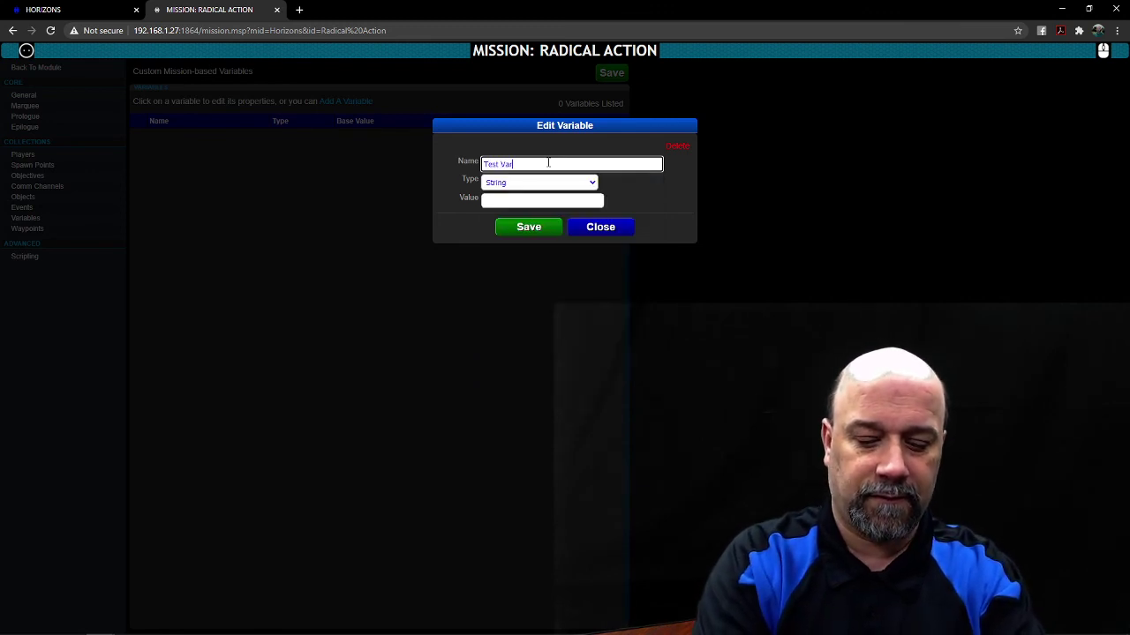
{"action": "type", "text": "iables"}
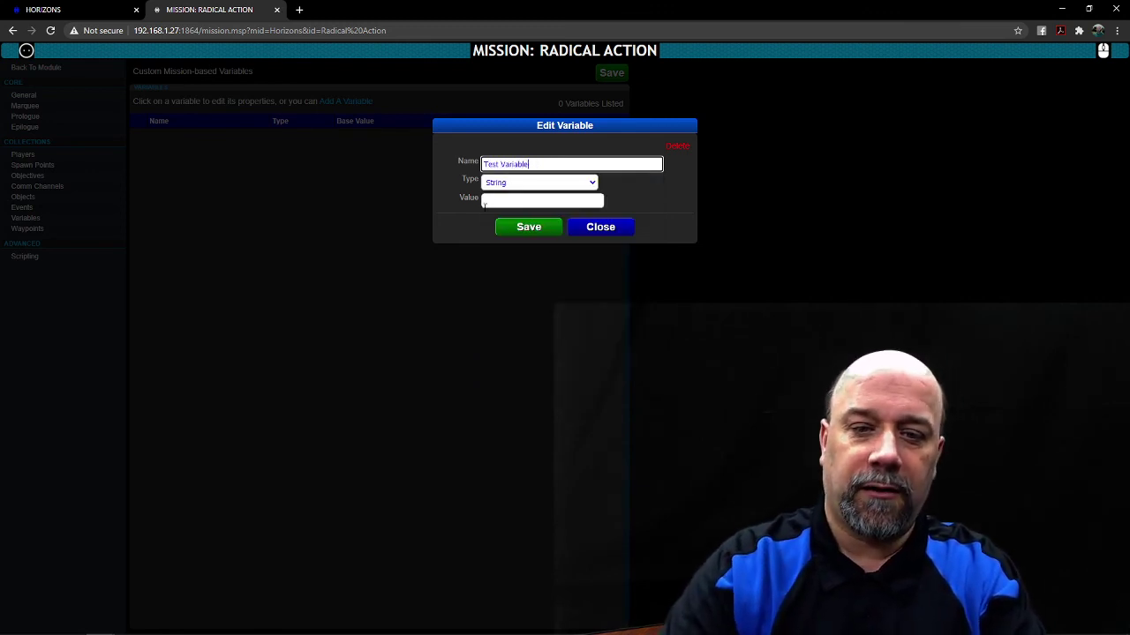
{"action": "left_click", "coordinate": [510, 200]}
{"action": "type", "text": "1"}
{"action": "left_click", "coordinate": [552, 229]}
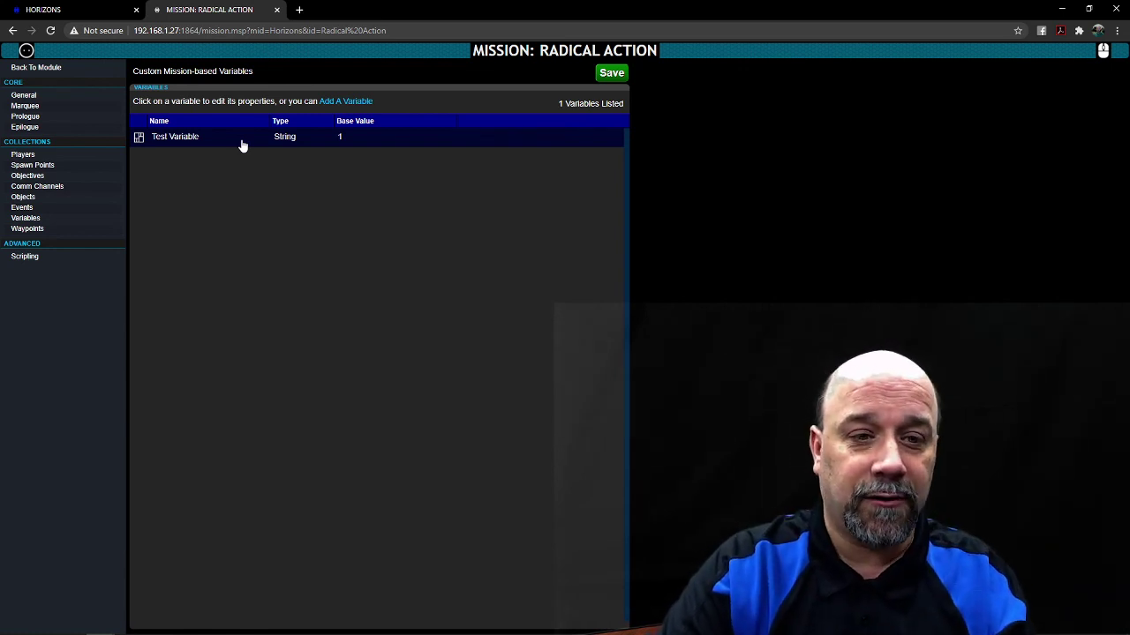
Delete the Test Variable from the mission's variables
{"action": "left_click", "coordinate": [243, 144]}
{"action": "left_click", "coordinate": [678, 145]}
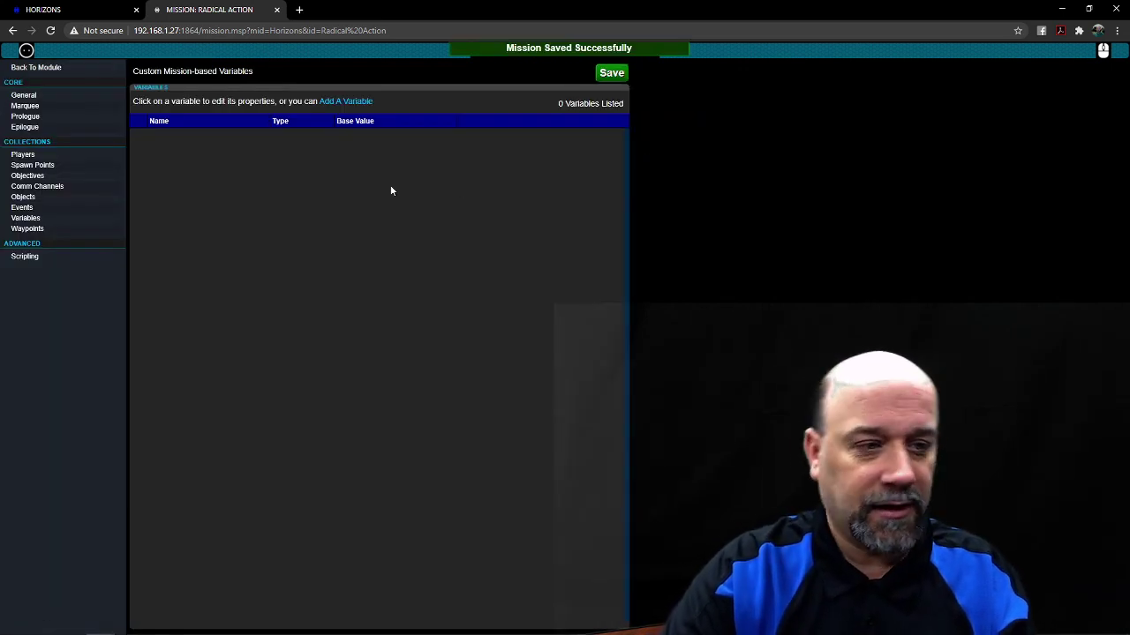
Review the mission's Earth waypoint, close it without saving, and view the mission's custom scripting page
{"action": "left_click", "coordinate": [51, 230]}
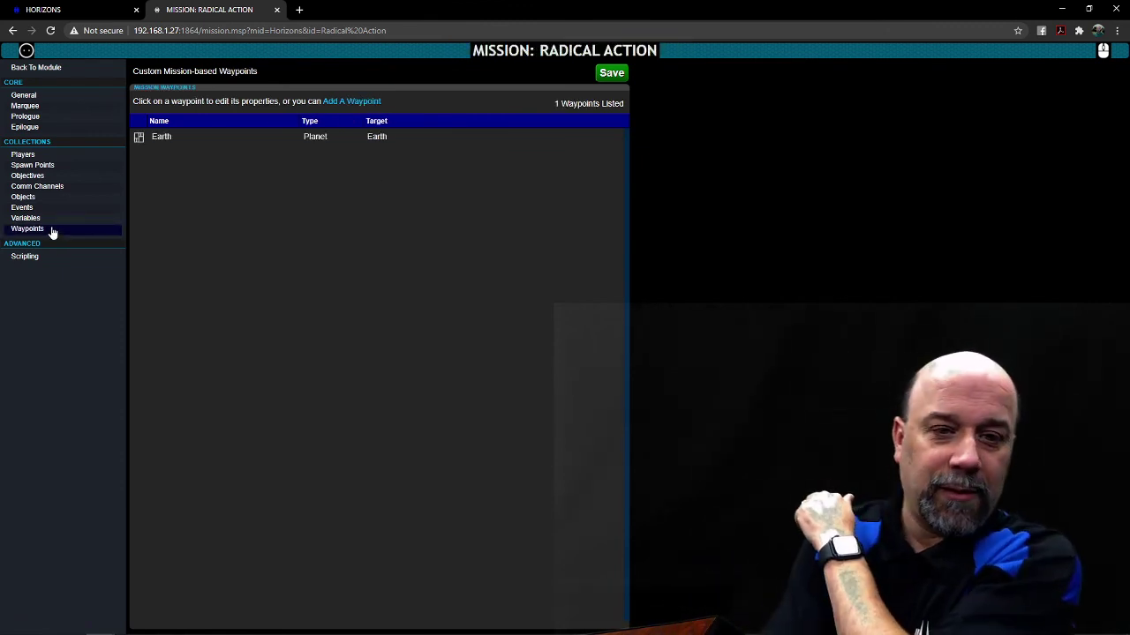
{"action": "left_click", "coordinate": [222, 134]}
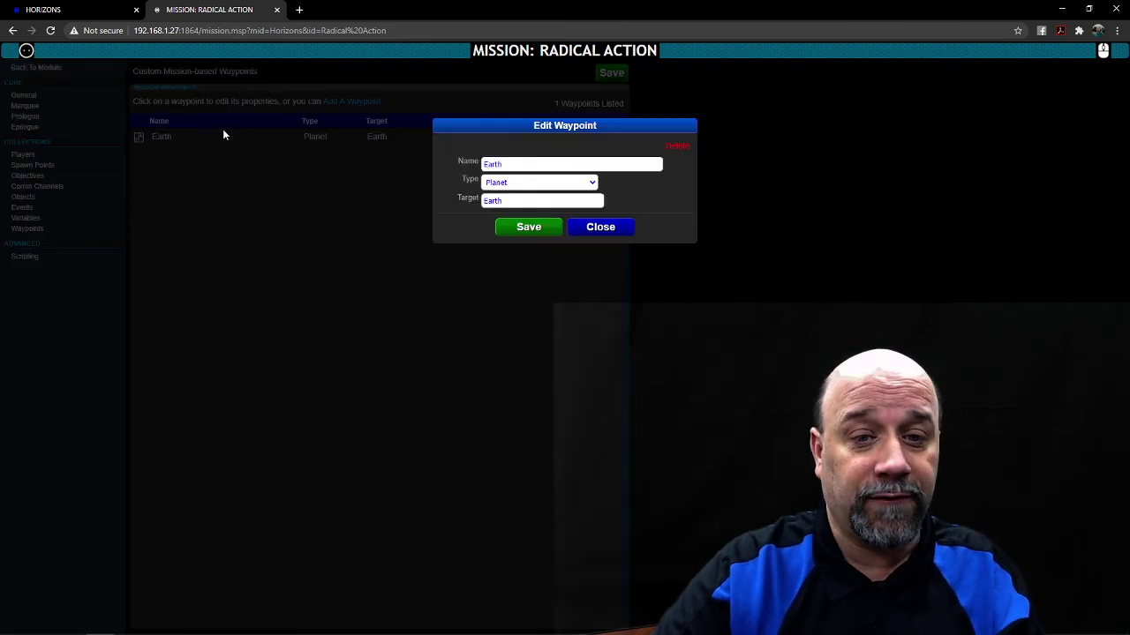
{"action": "left_click", "coordinate": [595, 228]}
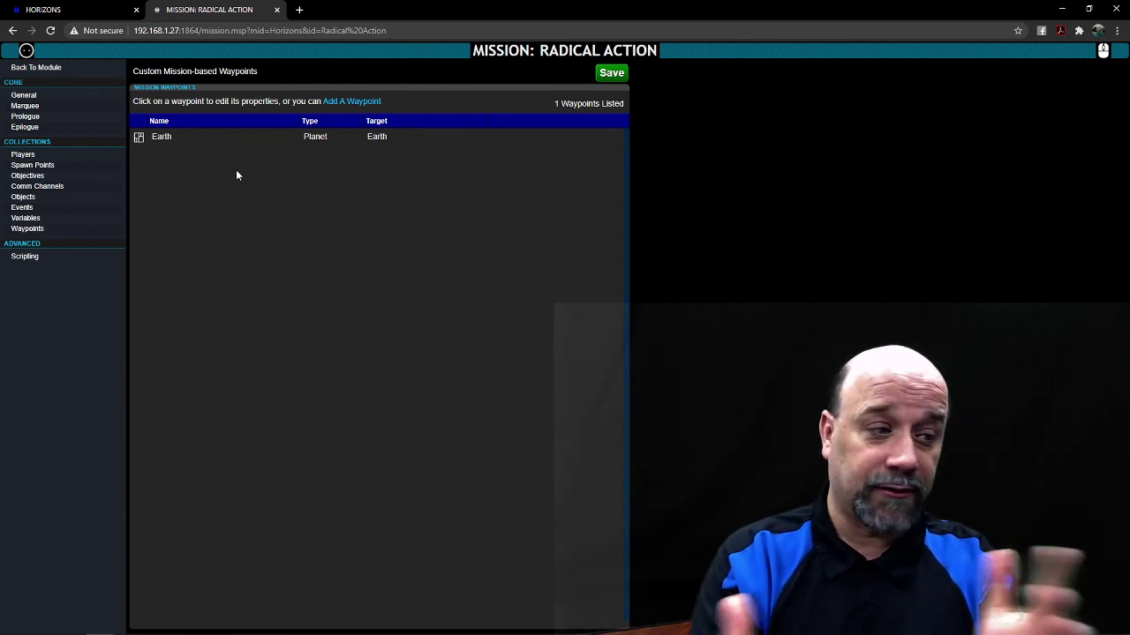
{"action": "left_click", "coordinate": [71, 256]}
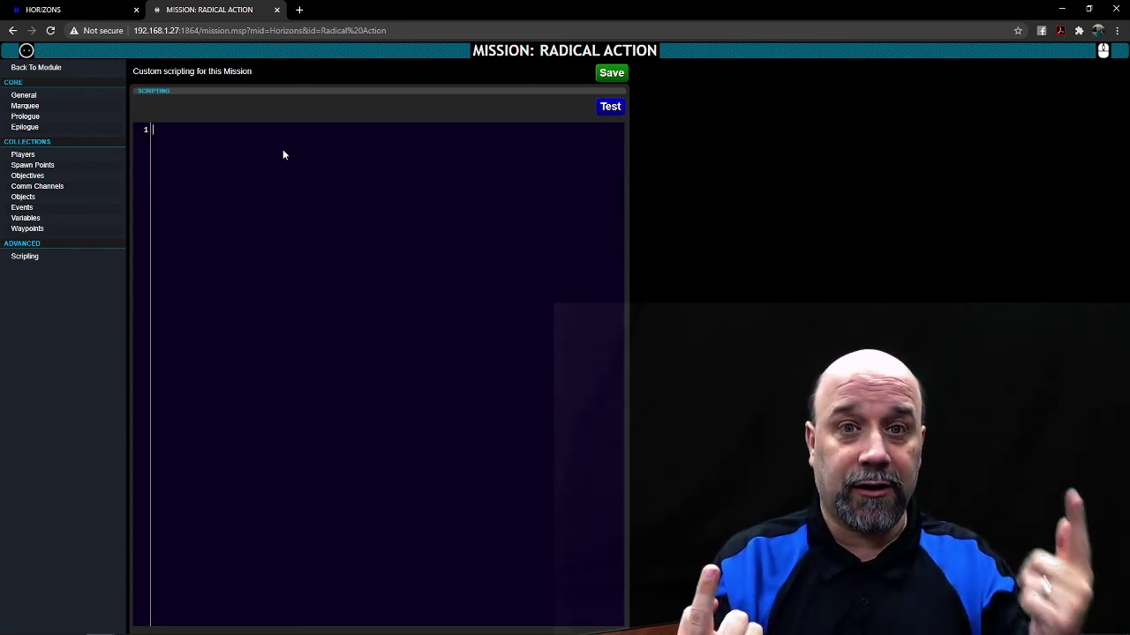
Leave the mission and the Horizons module, and open the Custom module's list of events
{"action": "left_click", "coordinate": [58, 70]}
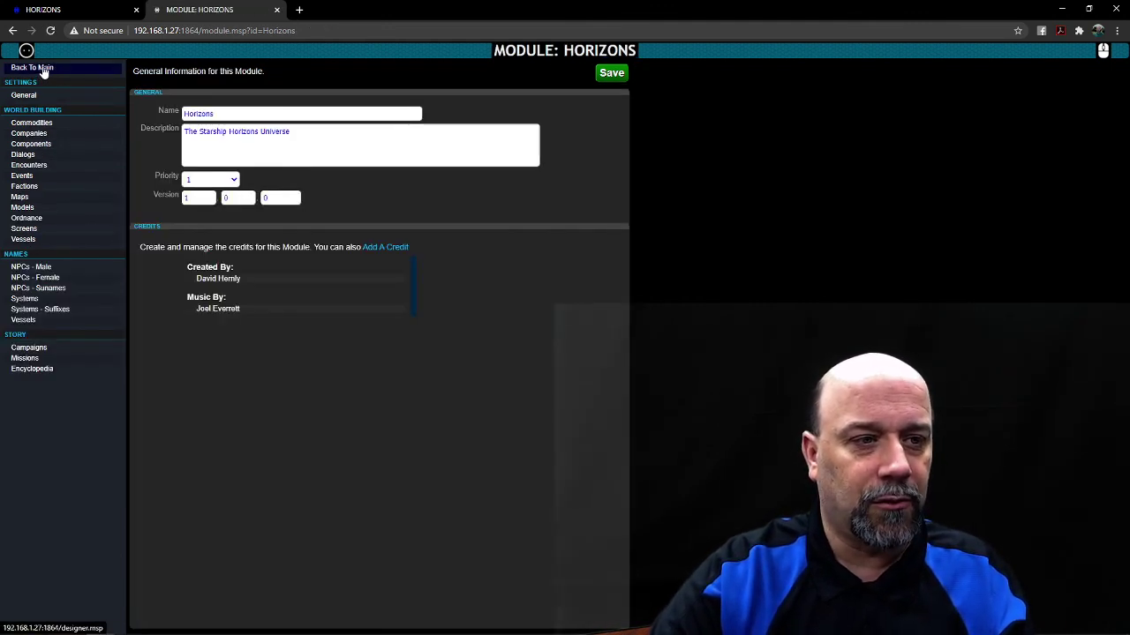
{"action": "left_click", "coordinate": [44, 74]}
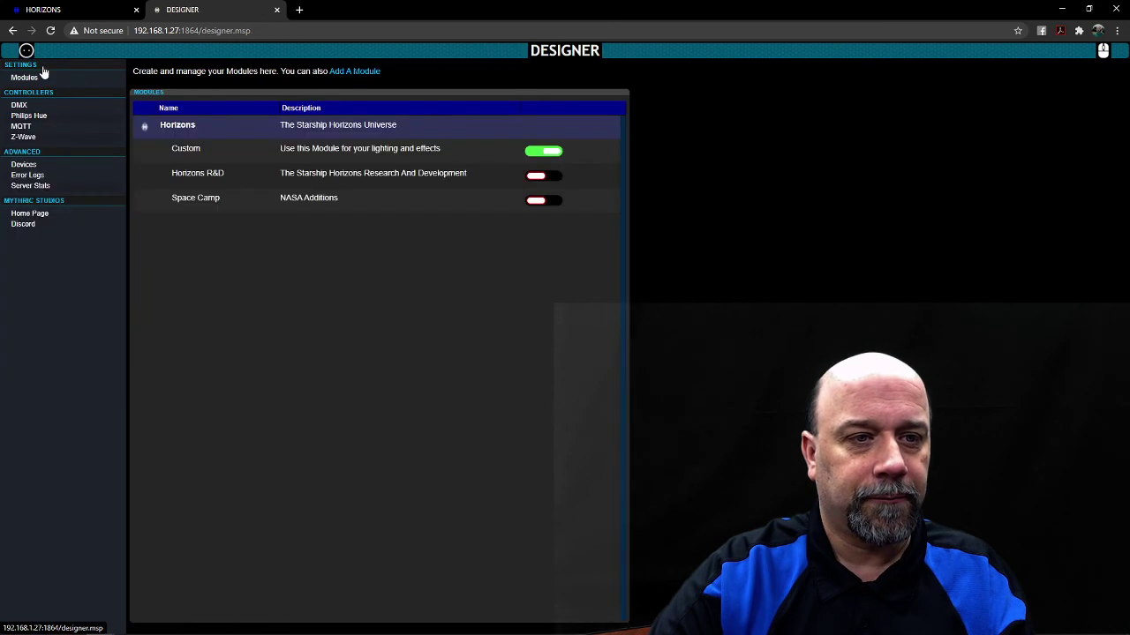
{"action": "left_click", "coordinate": [284, 158]}
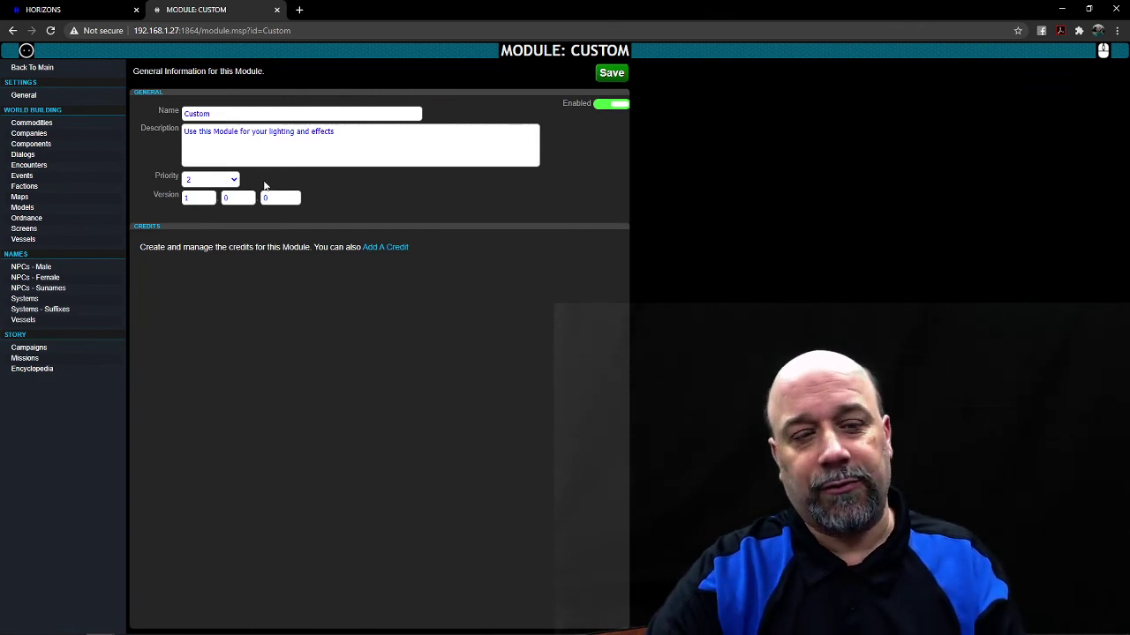
{"action": "left_click", "coordinate": [69, 177]}
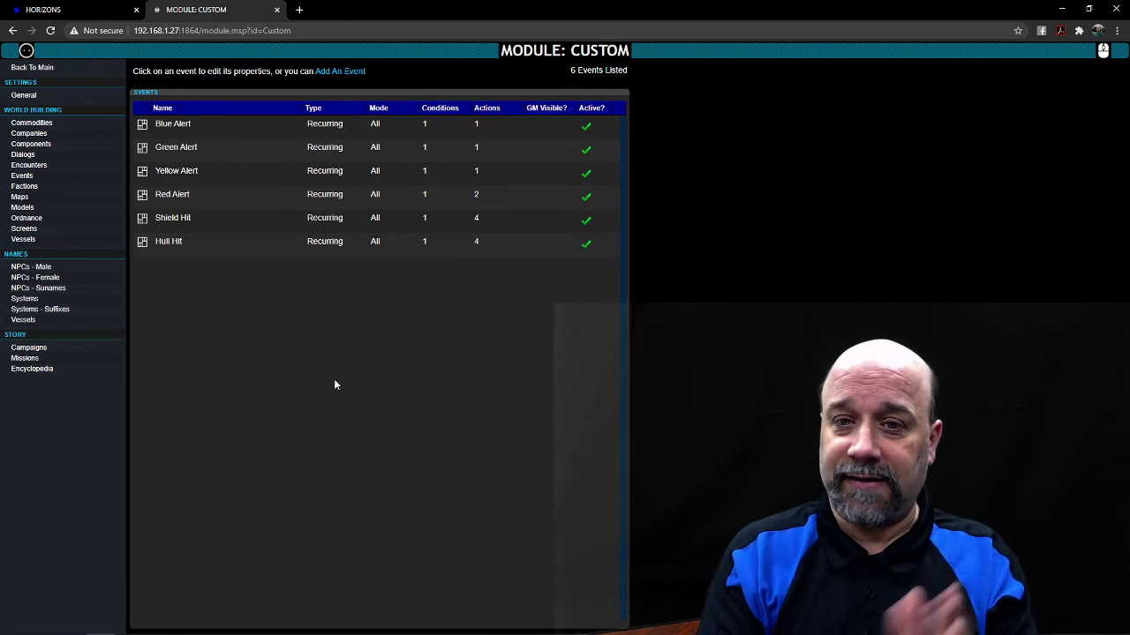
Review the conditions and DMX actions of the Blue Alert and Green Alert events, closing each without saving
{"action": "left_click", "coordinate": [391, 131]}
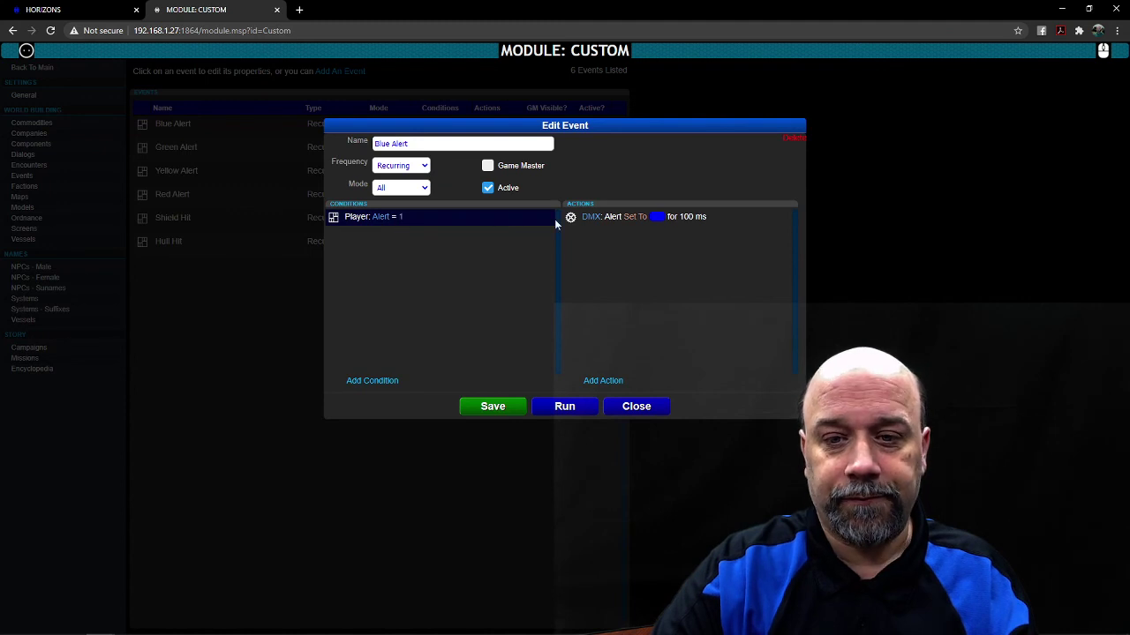
{"action": "left_click", "coordinate": [593, 218]}
{"action": "left_click", "coordinate": [598, 189]}
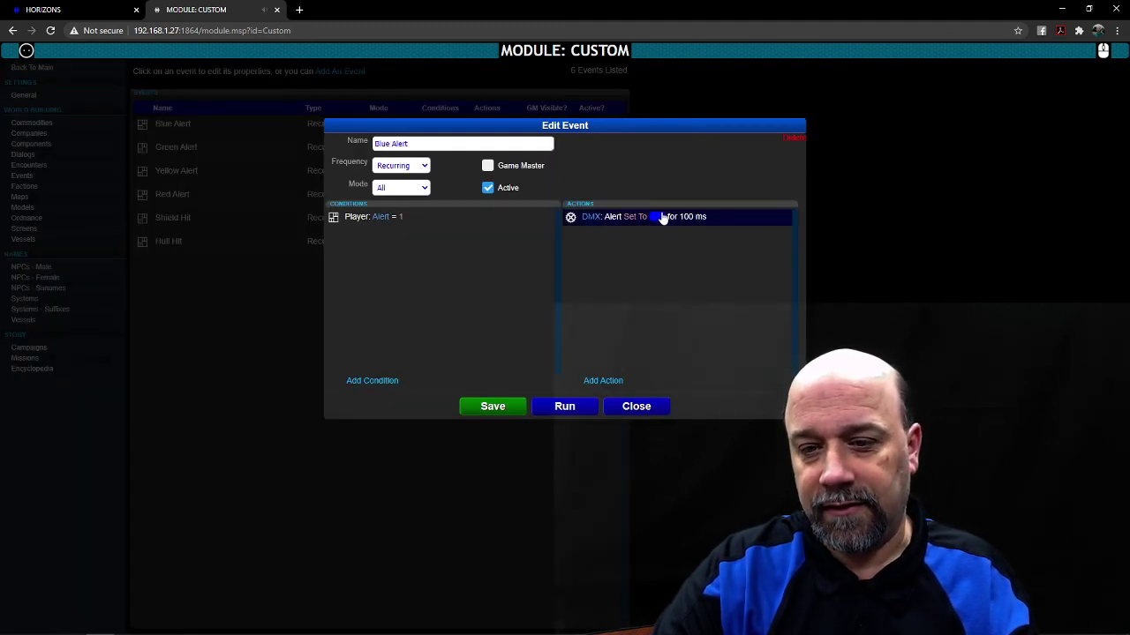
{"action": "left_click", "coordinate": [647, 411]}
{"action": "left_click", "coordinate": [310, 155]}
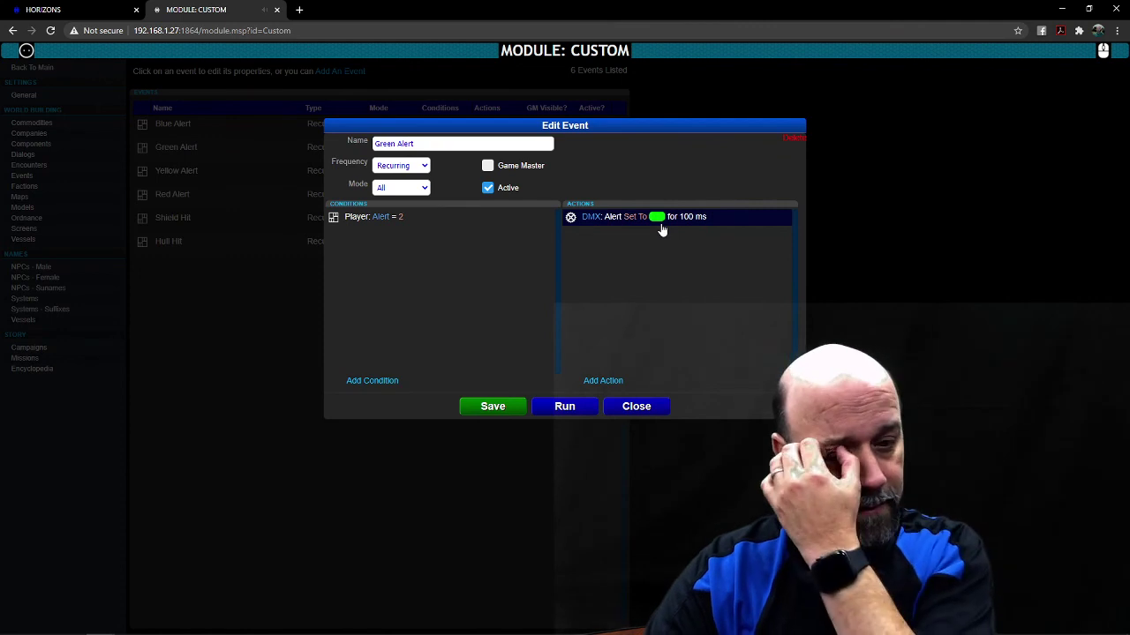
{"action": "left_click", "coordinate": [664, 406]}
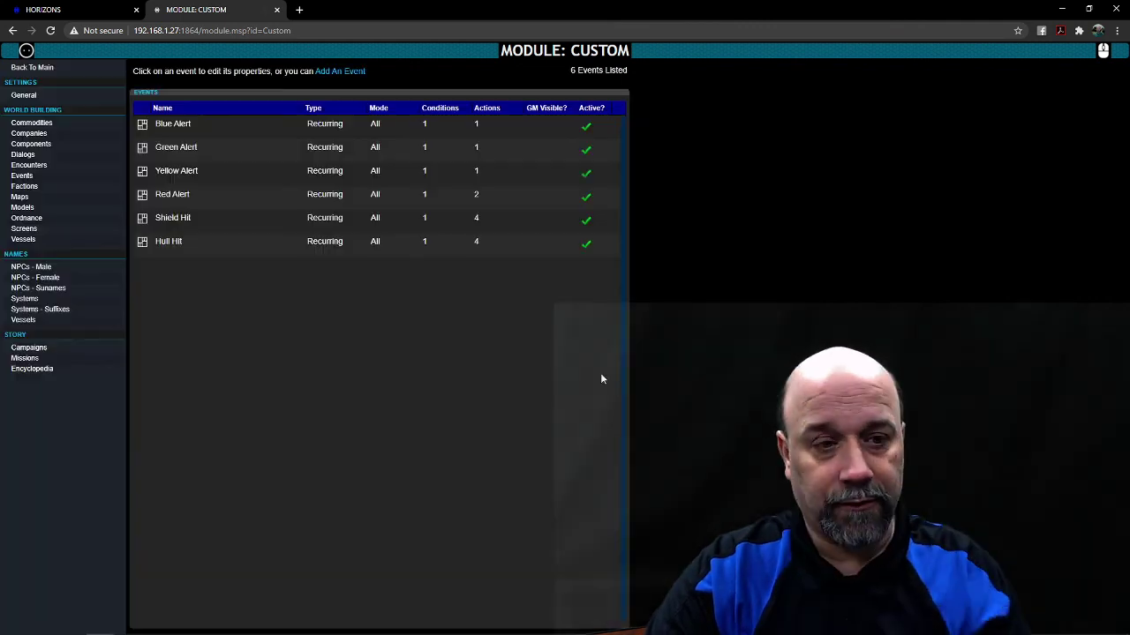
Review the conditions and actions of the Yellow Alert and Red Alert events, closing each without saving
{"action": "left_click", "coordinate": [323, 175]}
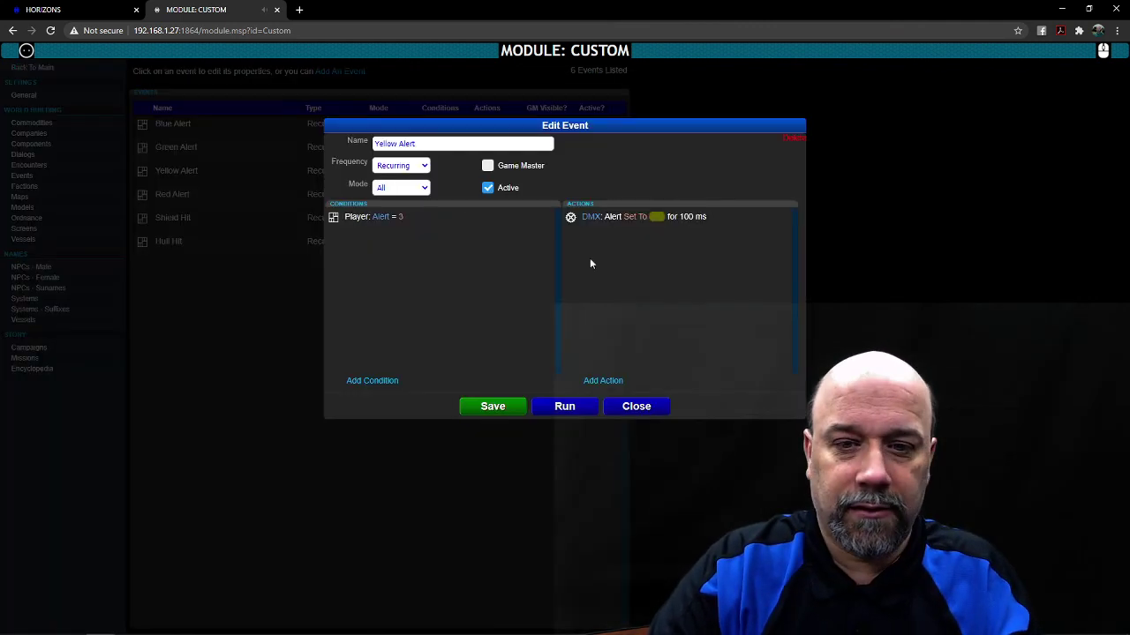
{"action": "left_click", "coordinate": [653, 414]}
{"action": "left_click", "coordinate": [287, 195]}
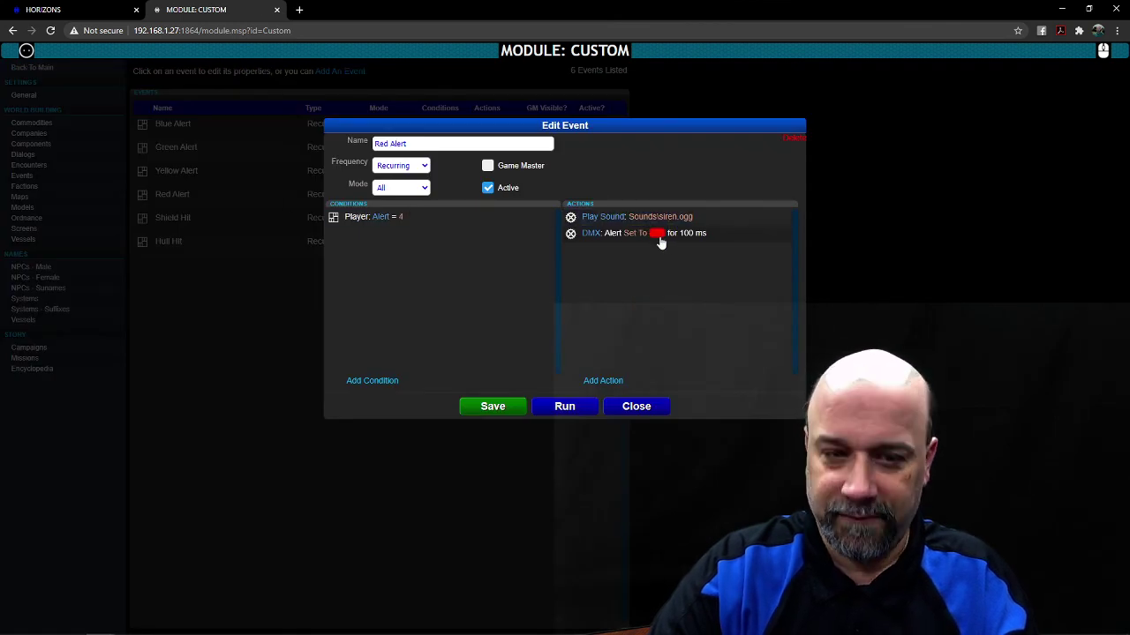
{"action": "left_click", "coordinate": [636, 409]}
Review the Shield Hit and Hull Hit events' DMX effects without saving, and return to the Designer's module list
{"action": "left_click", "coordinate": [277, 224]}
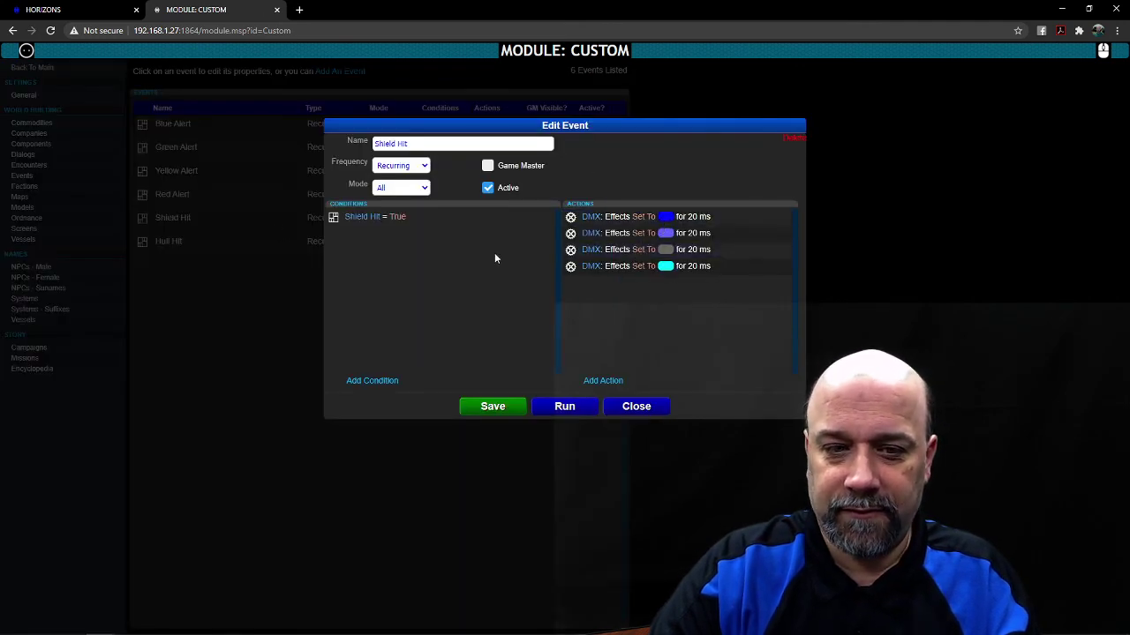
{"action": "left_click", "coordinate": [651, 407]}
{"action": "left_click", "coordinate": [403, 245]}
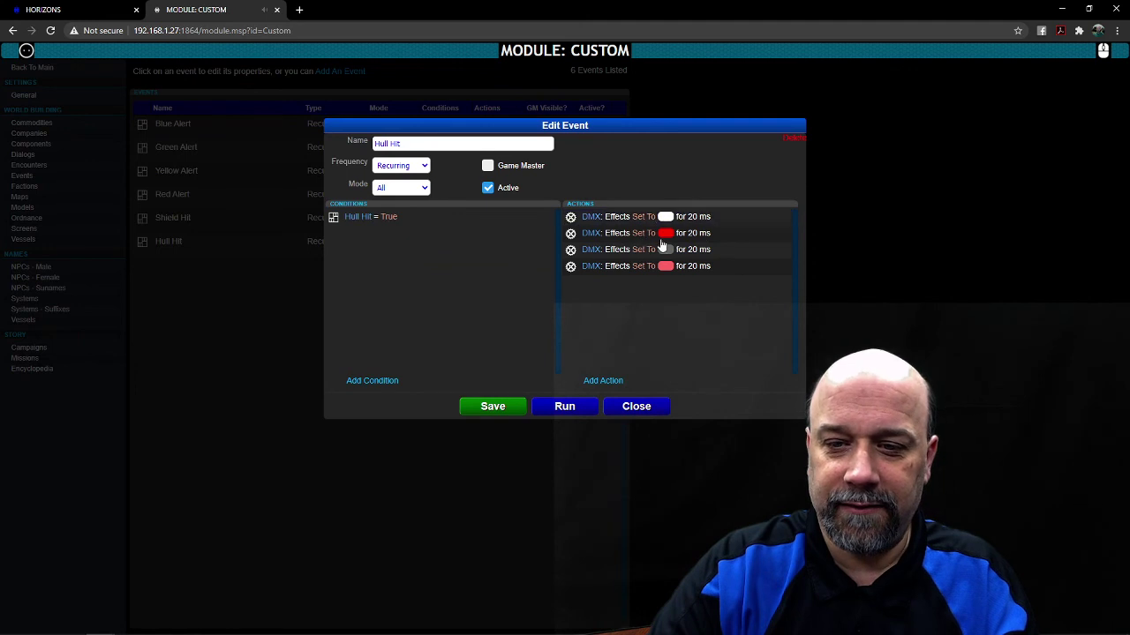
{"action": "left_click", "coordinate": [643, 408]}
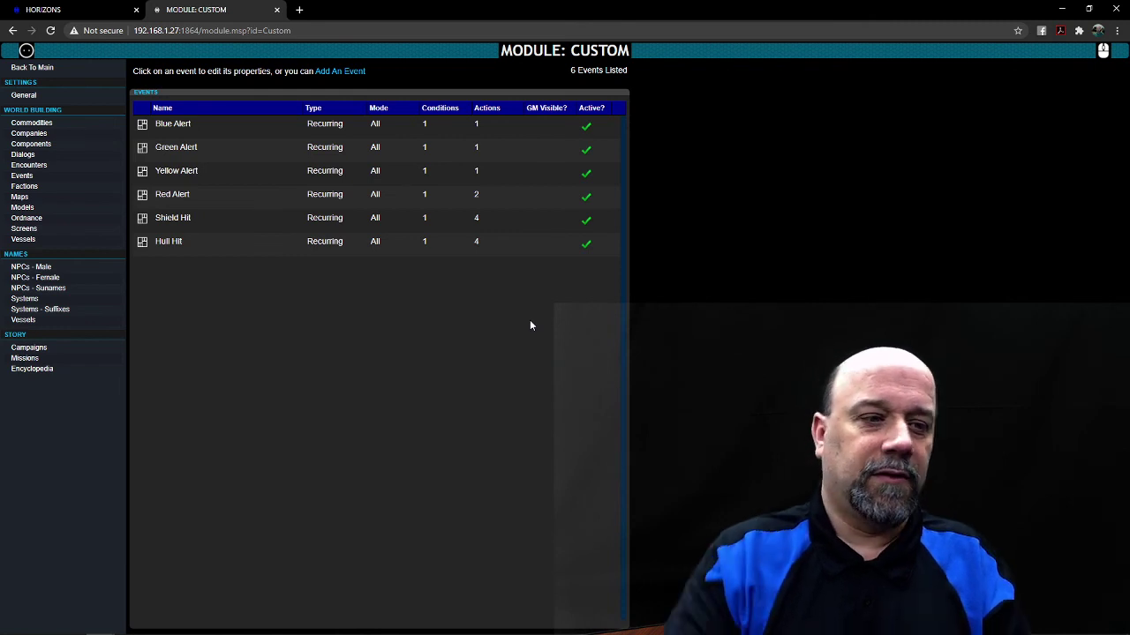
{"action": "left_click", "coordinate": [55, 67]}
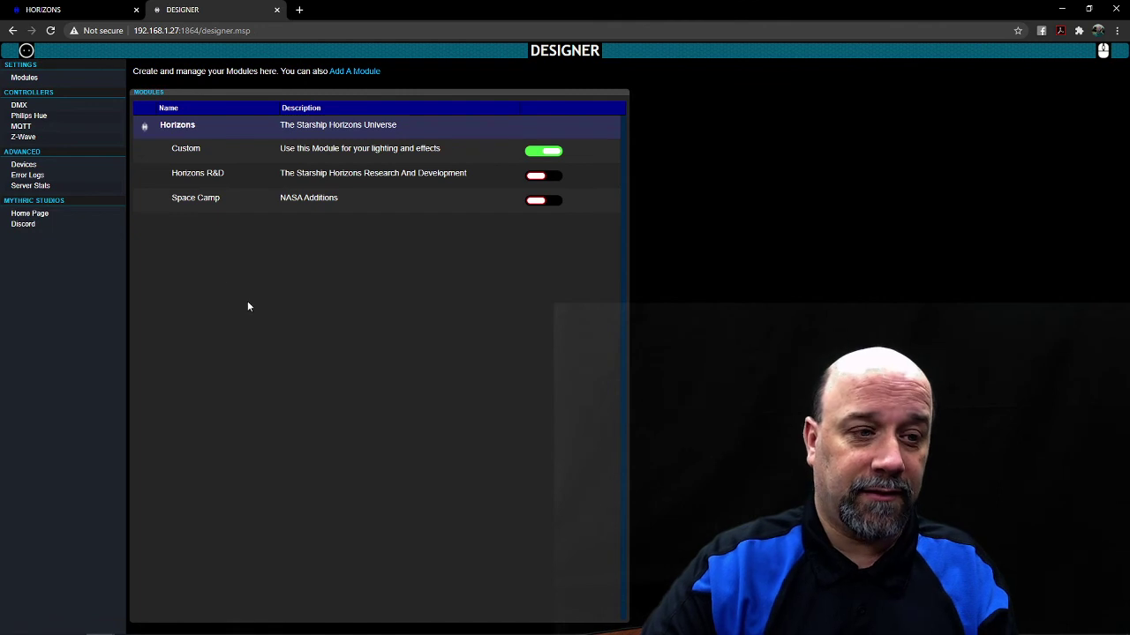